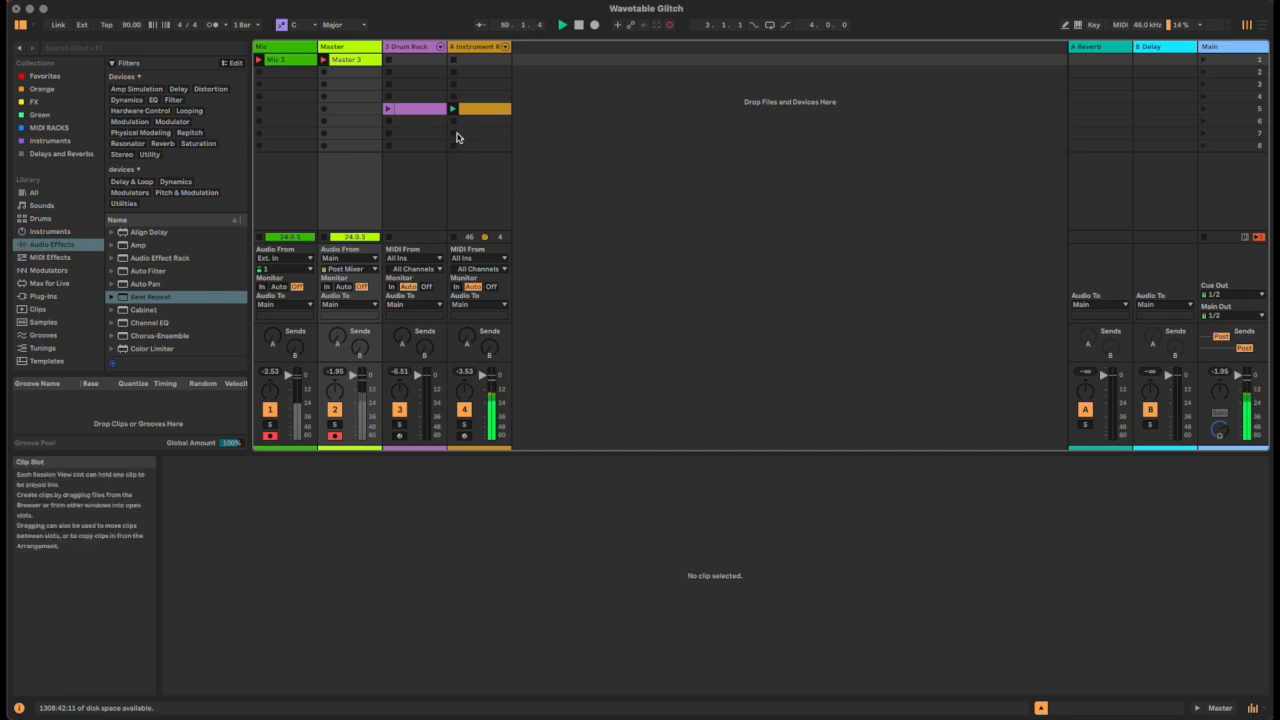
# - Delete the Instrument Rack track and load a Wavetable instrument onto a new MIDI track
pyautogui.click(467, 47)
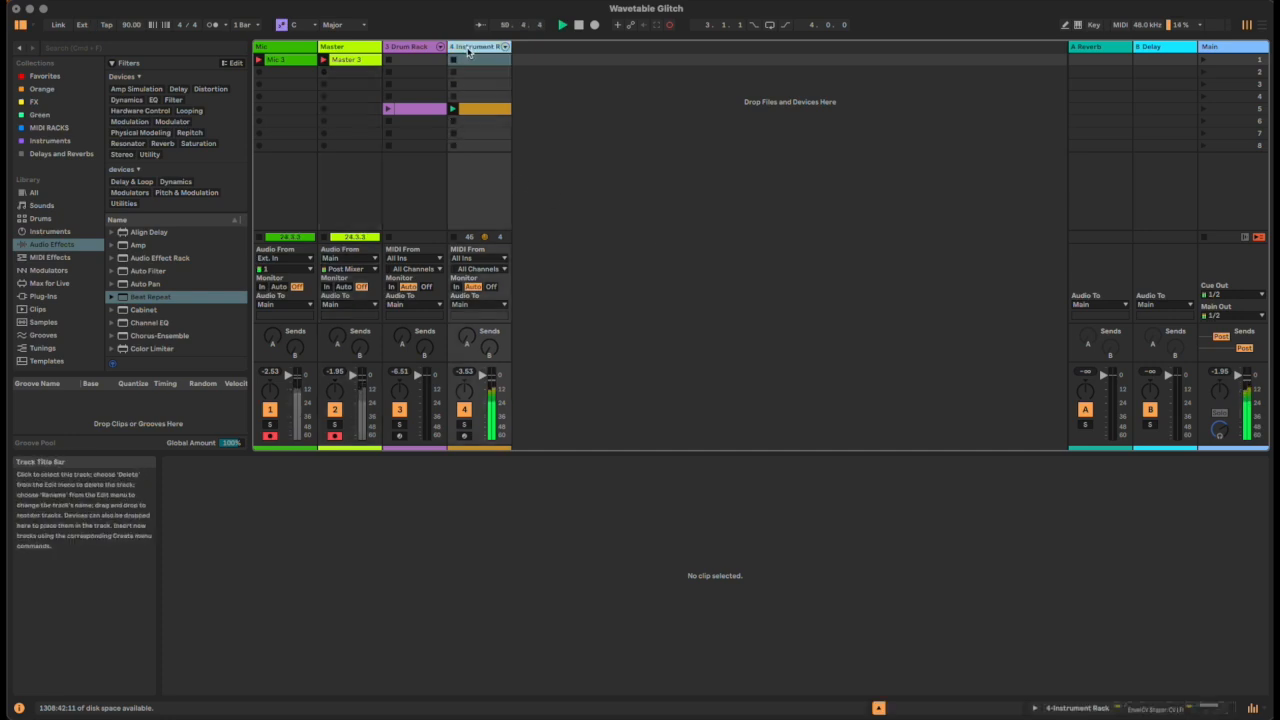
pyautogui.press('Delete')
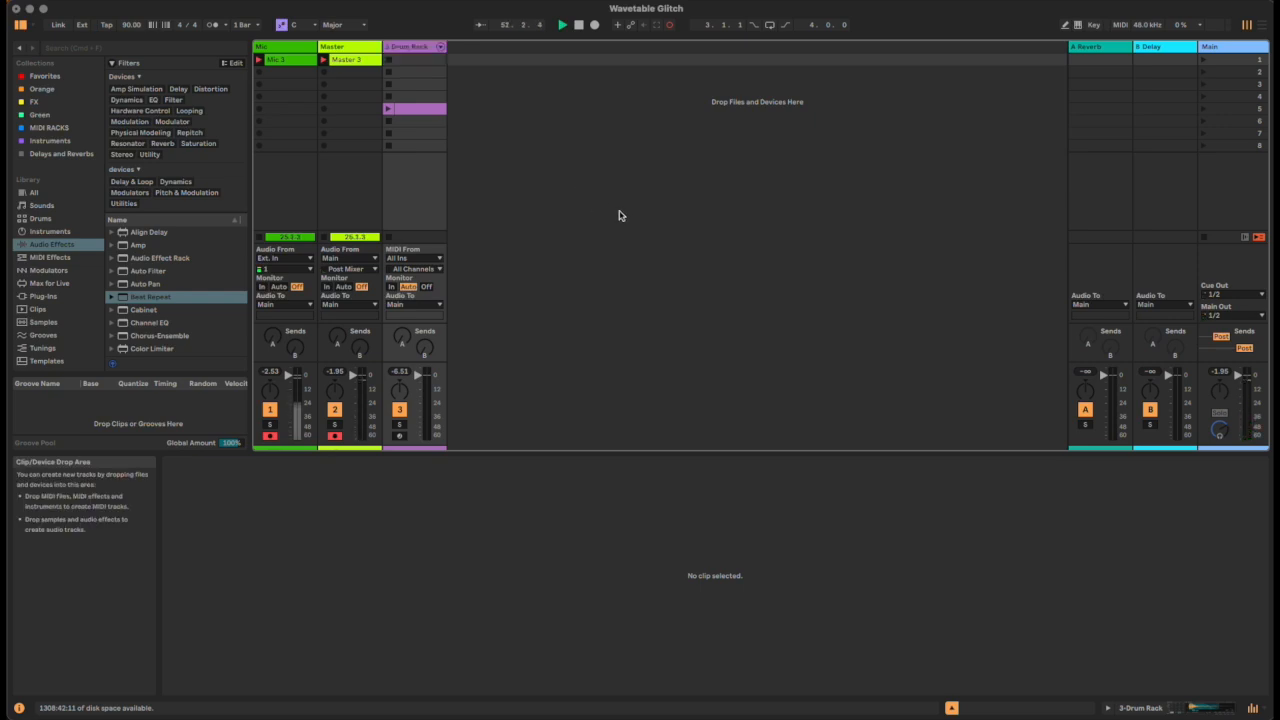
pyautogui.click(49, 231)
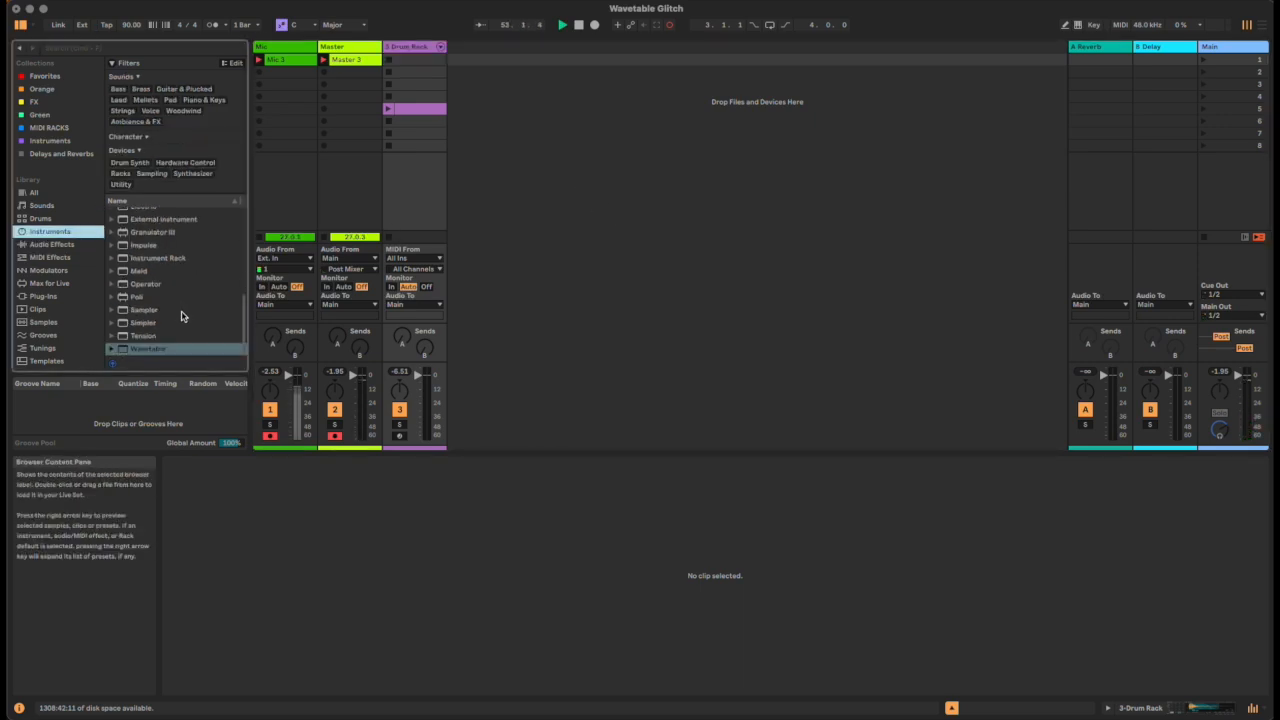
pyautogui.moveTo(145, 353); pyautogui.dragTo(531, 200)
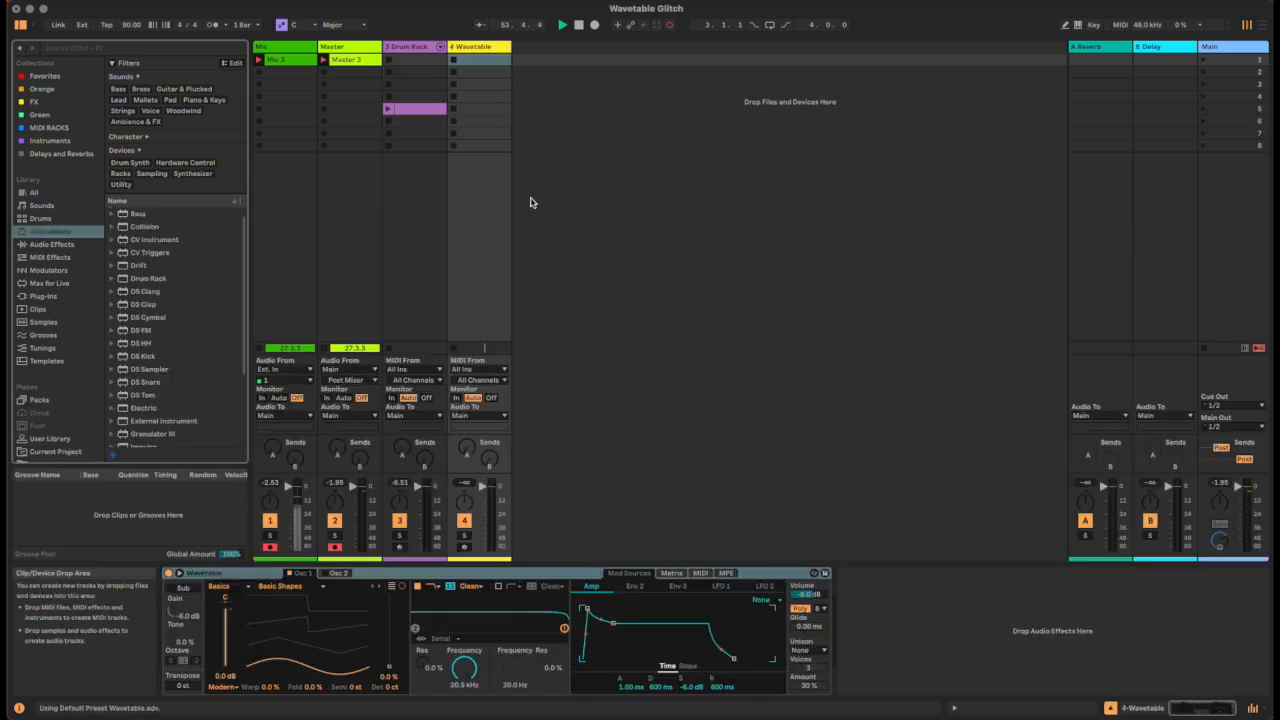
# - Create a one-bar MIDI clip in scene 6 of the Wavetable track with a C3 note filling the bar, and launch it
pyautogui.doubleClick(487, 121)
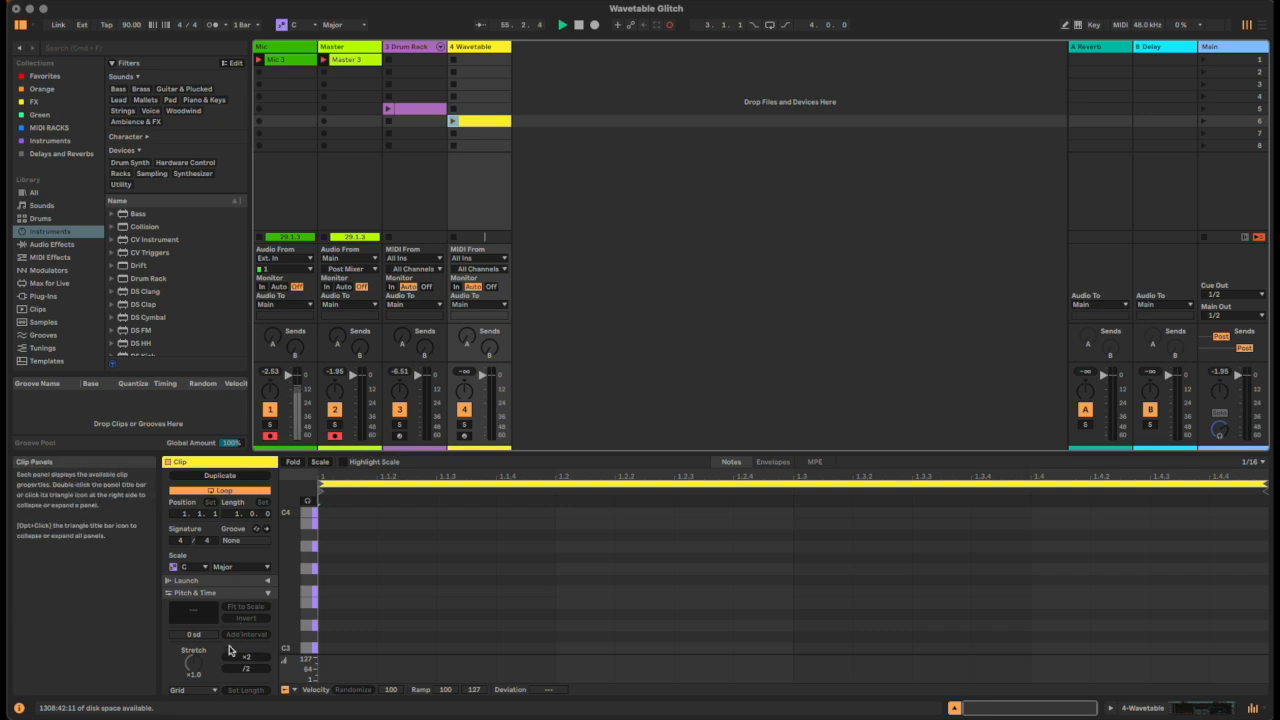
pyautogui.doubleClick(334, 650)
pyautogui.scroll(-3, 205, 608)
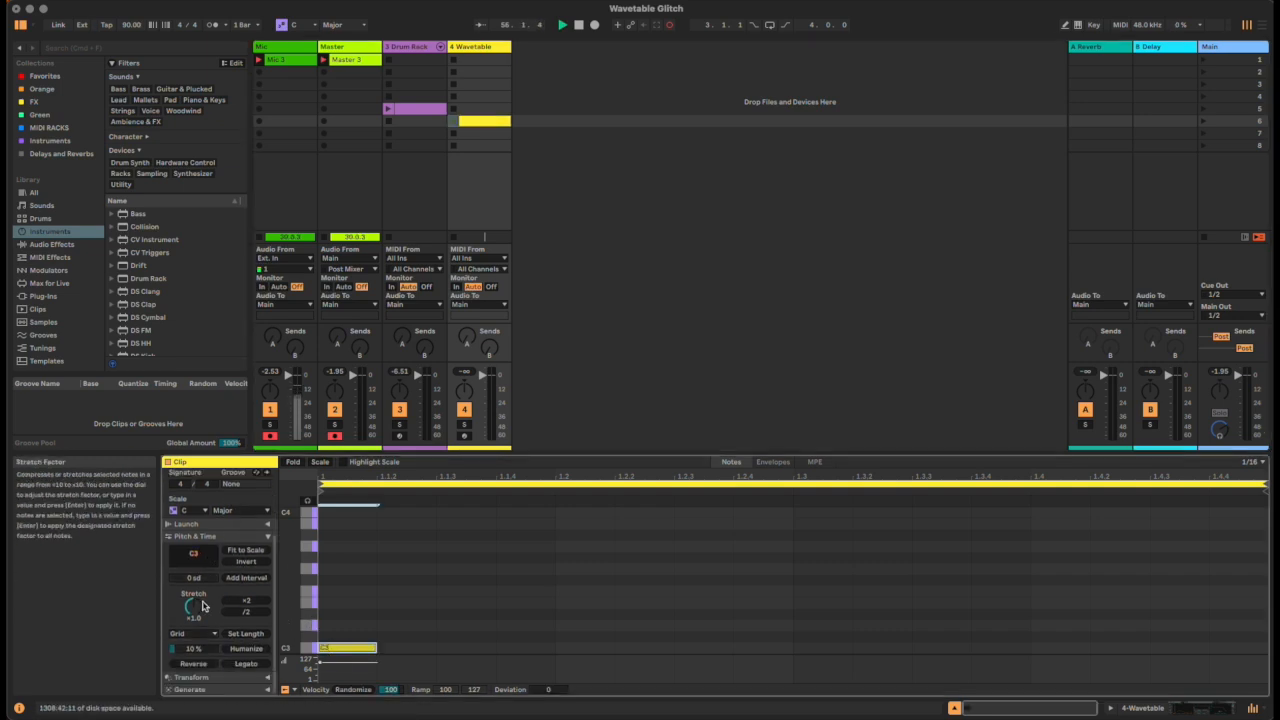
pyautogui.click(259, 667)
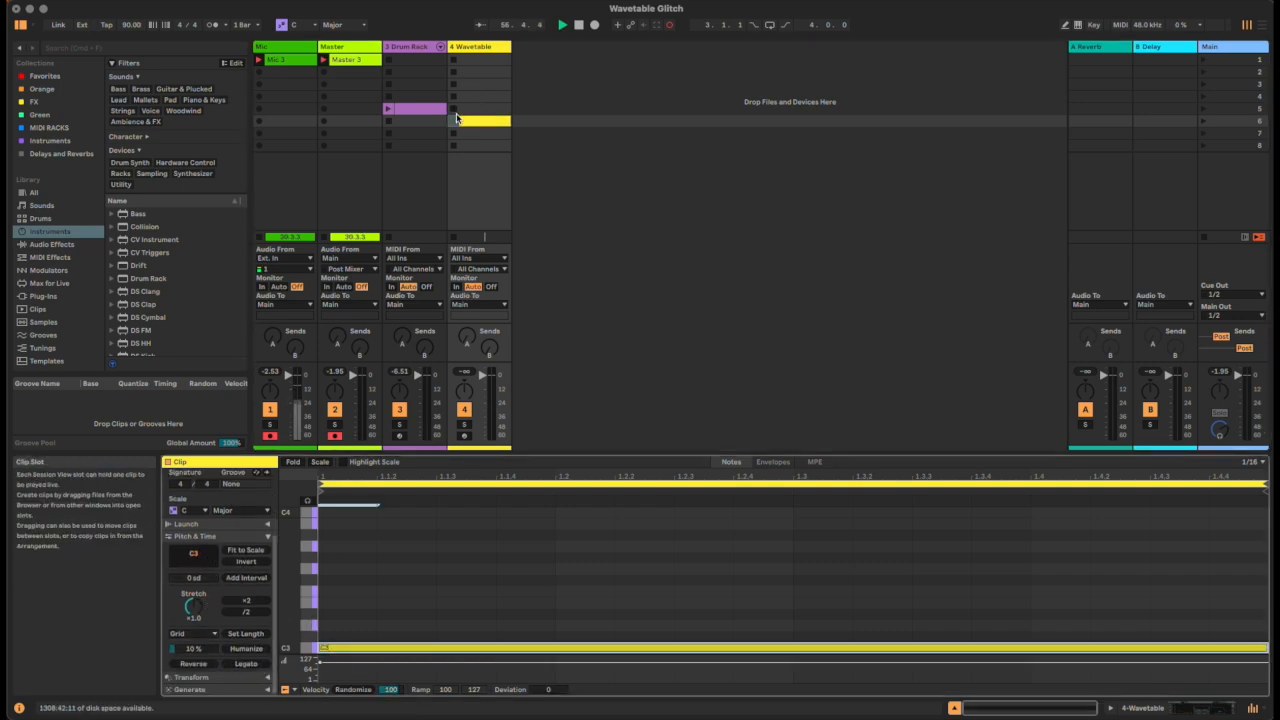
pyautogui.click(454, 121)
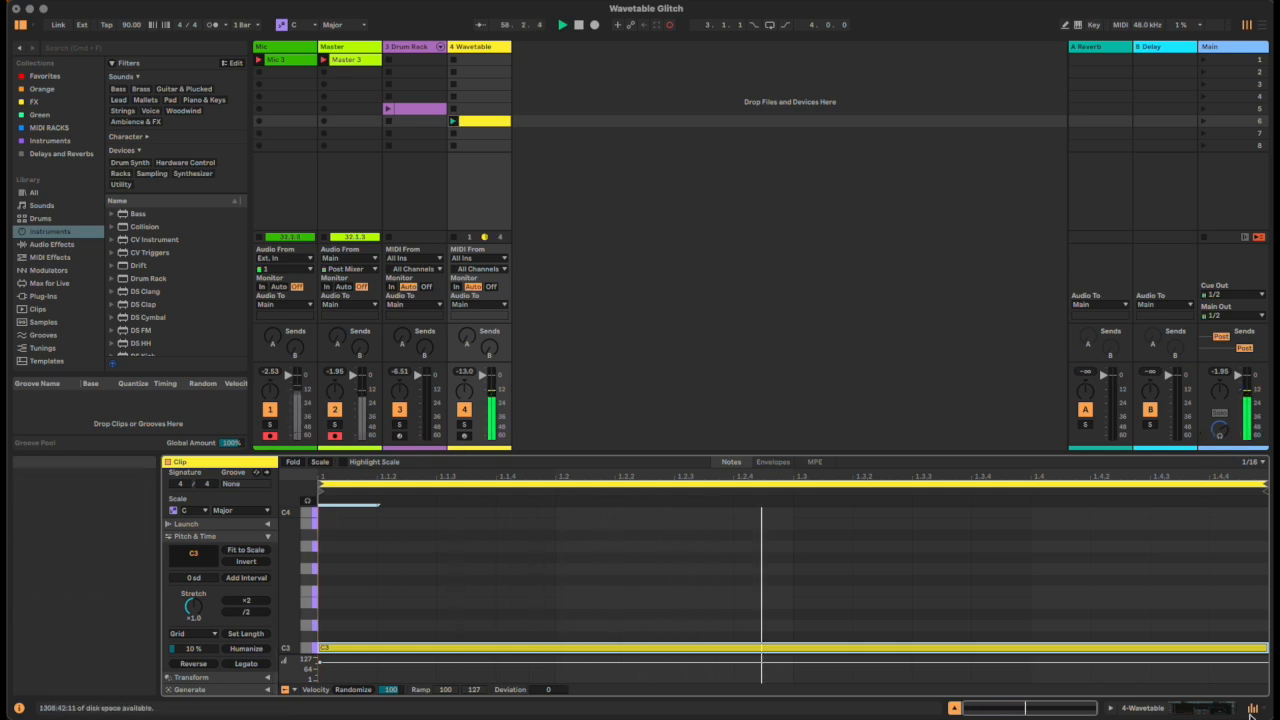
# - Set Wavetable to Mono and its amp envelope to 0 ms attack, 647 ms decay, 0.0 dB sustain and 1.50 ms release
pyautogui.click(1224, 712)
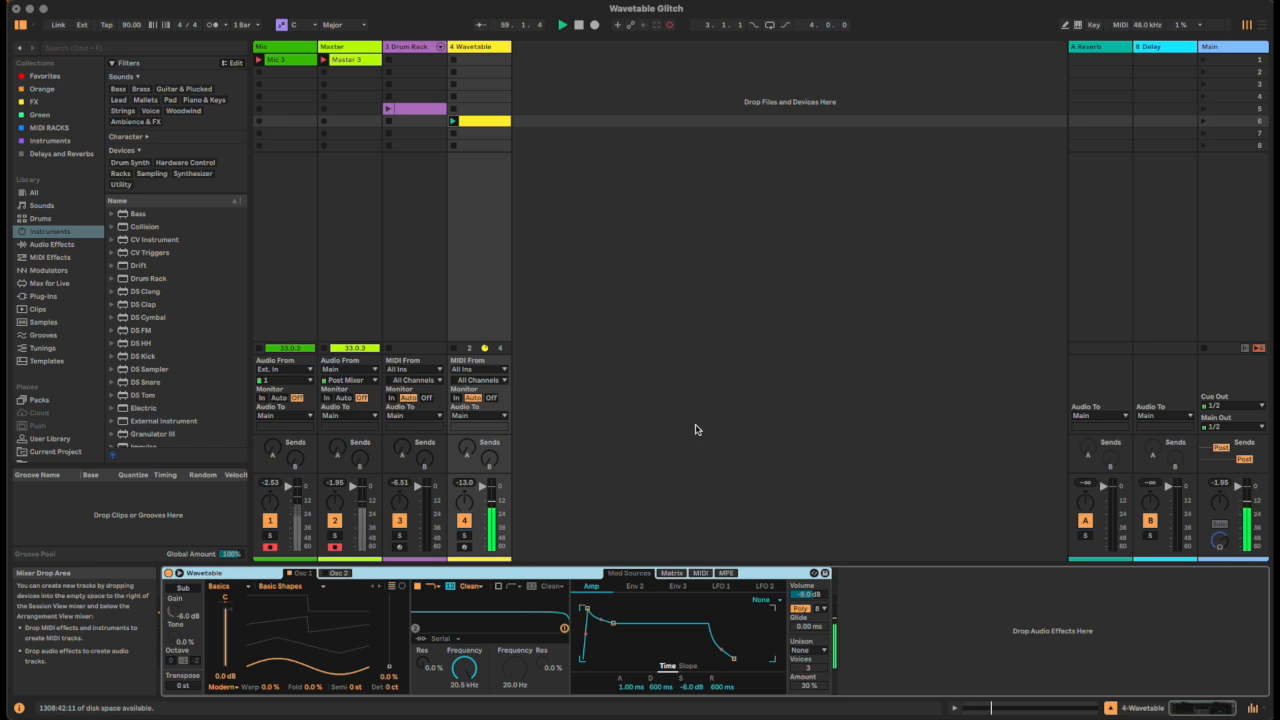
pyautogui.moveTo(587, 609); pyautogui.dragTo(608, 608)
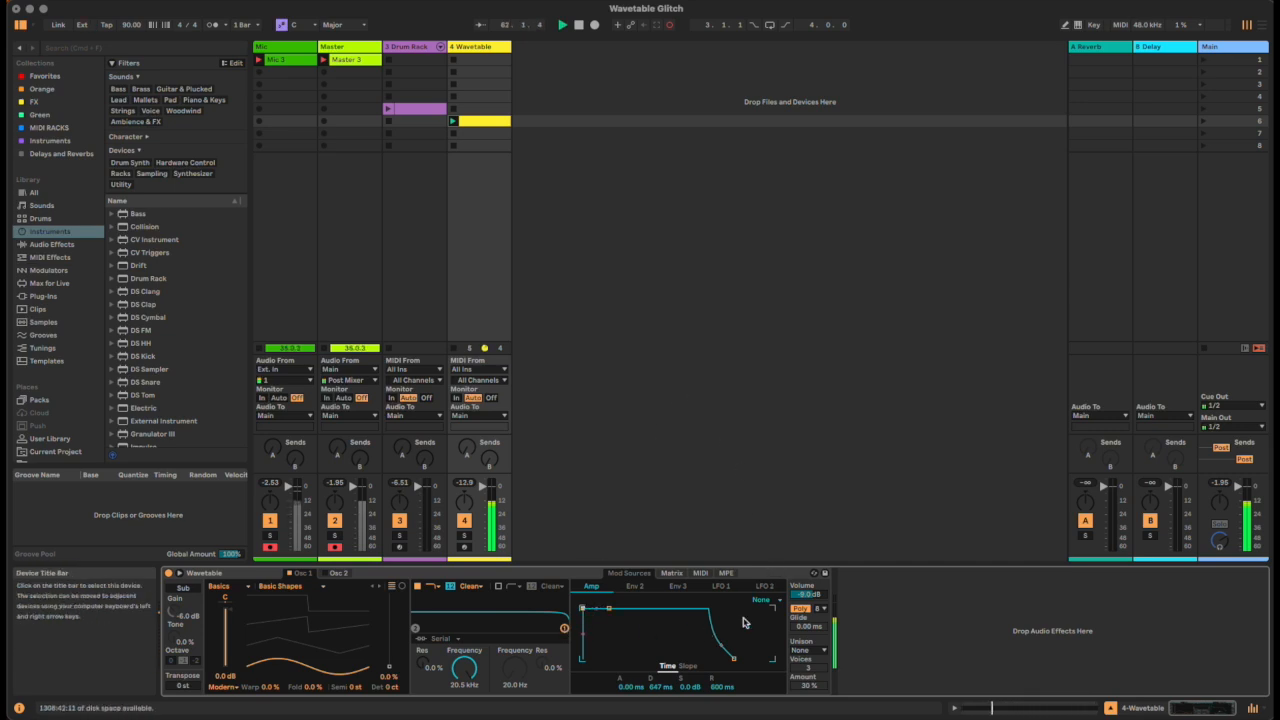
pyautogui.click(802, 608)
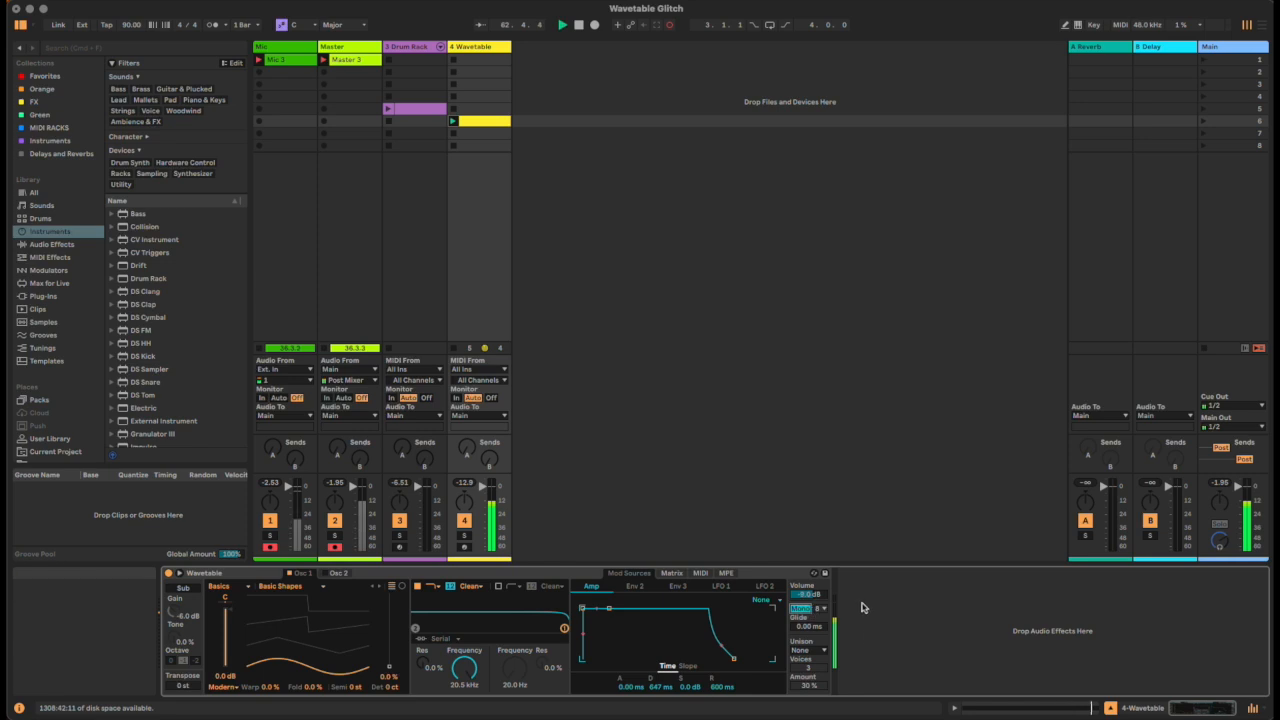
pyautogui.moveTo(714, 686); pyautogui.dragTo(711, 687)
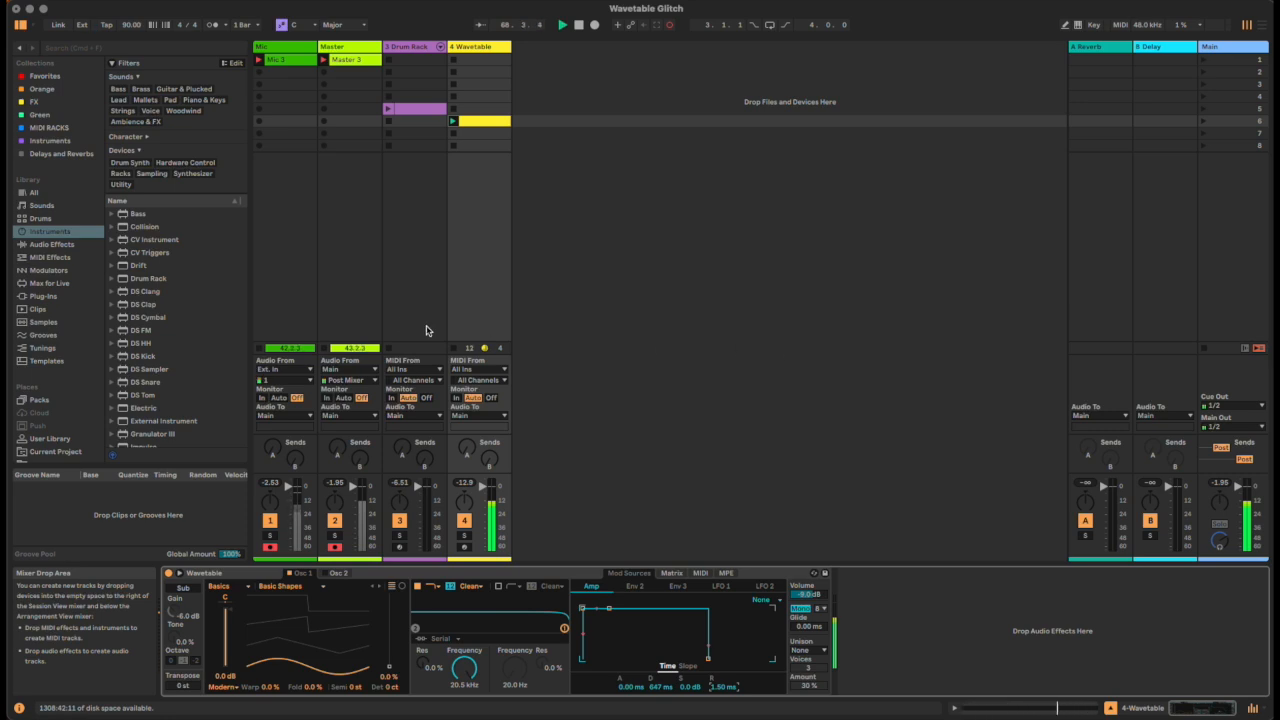
# - Add the Envelope MIDI effect in front of Wavetable on the Wavetable track
pyautogui.click(65, 258)
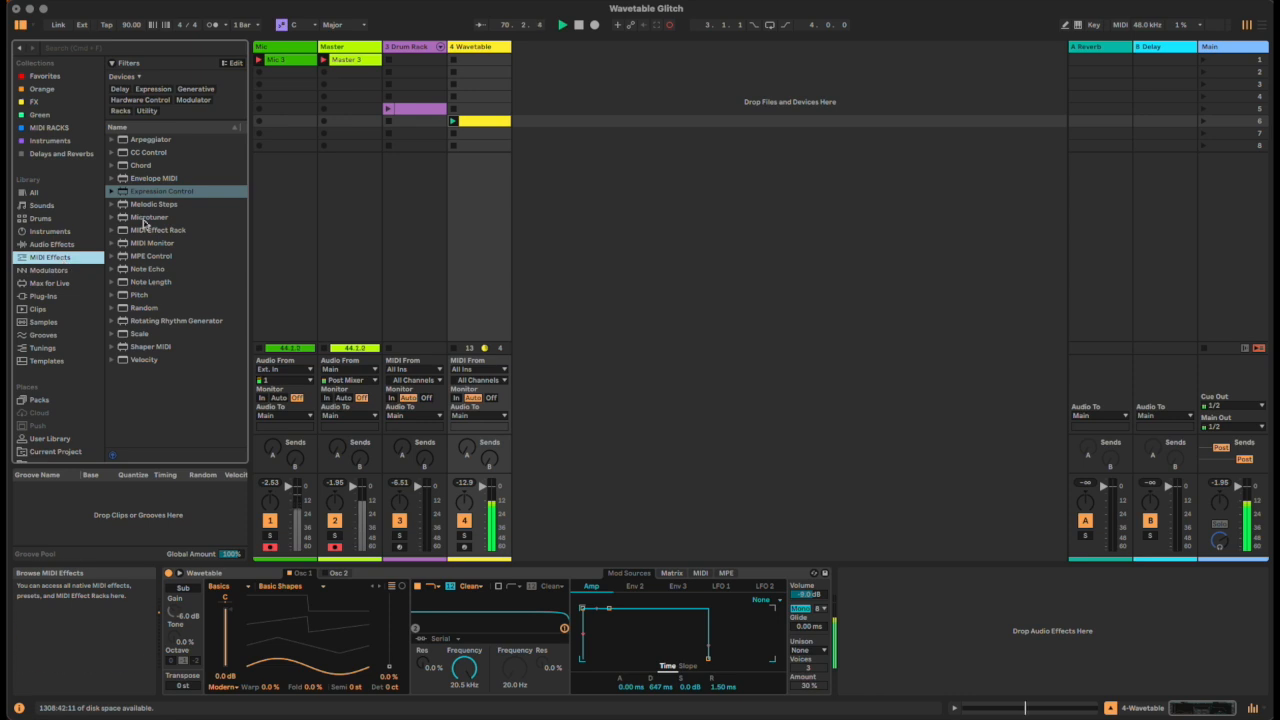
pyautogui.click(155, 179)
pyautogui.moveTo(157, 180); pyautogui.dragTo(166, 620)
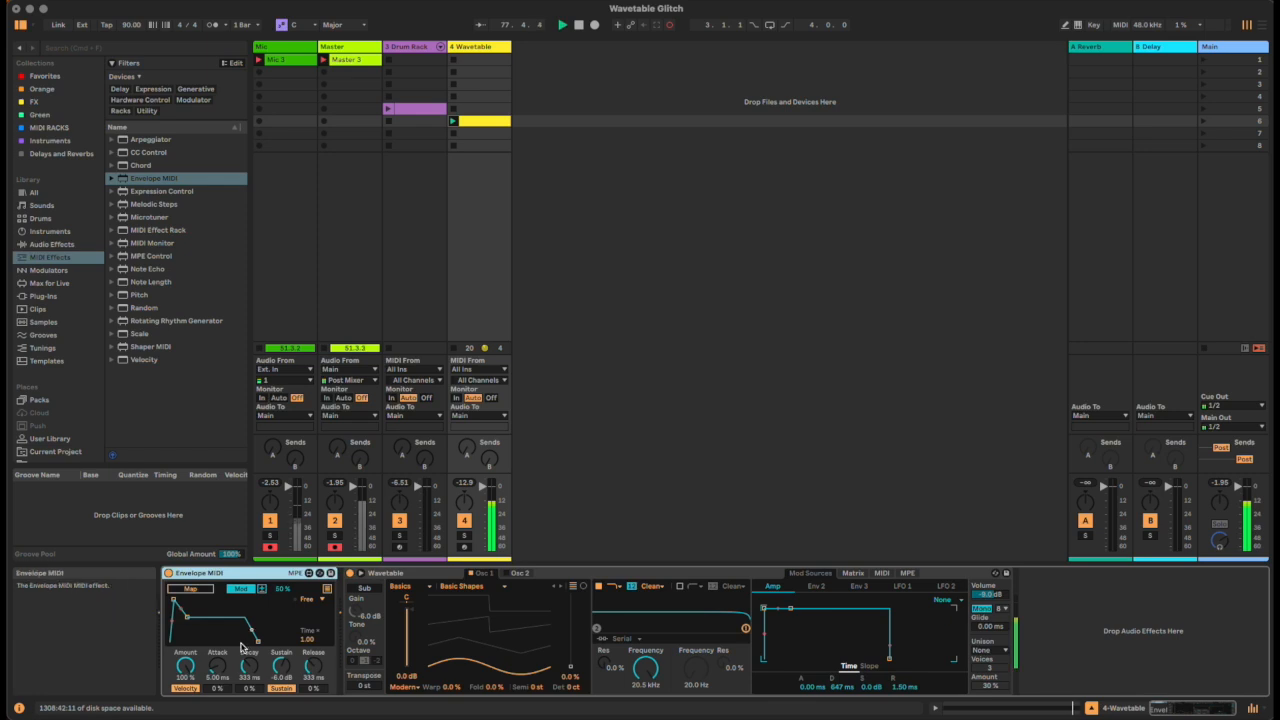
# - Map Envelope MIDI to Osc 1 Gain with 0.10 ms attack, 37.1 ms decay and -inf dB sustain
pyautogui.moveTo(186, 616); pyautogui.dragTo(183, 641)
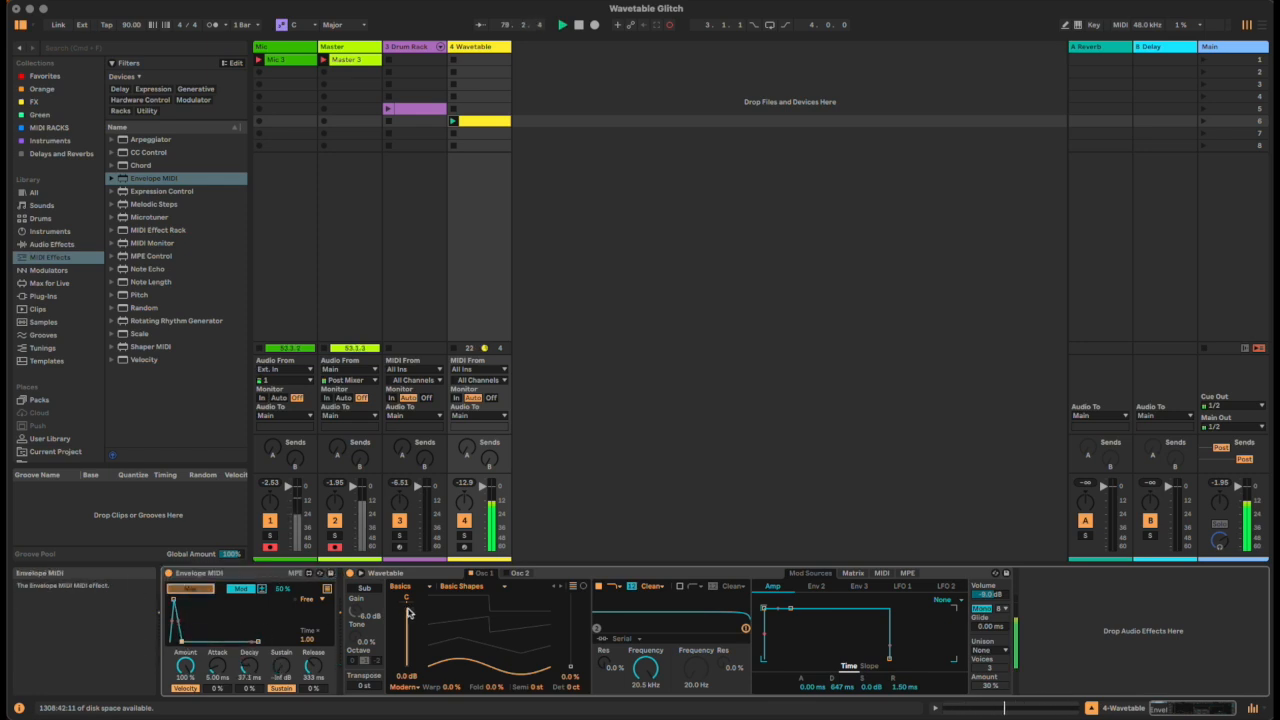
pyautogui.click(412, 612)
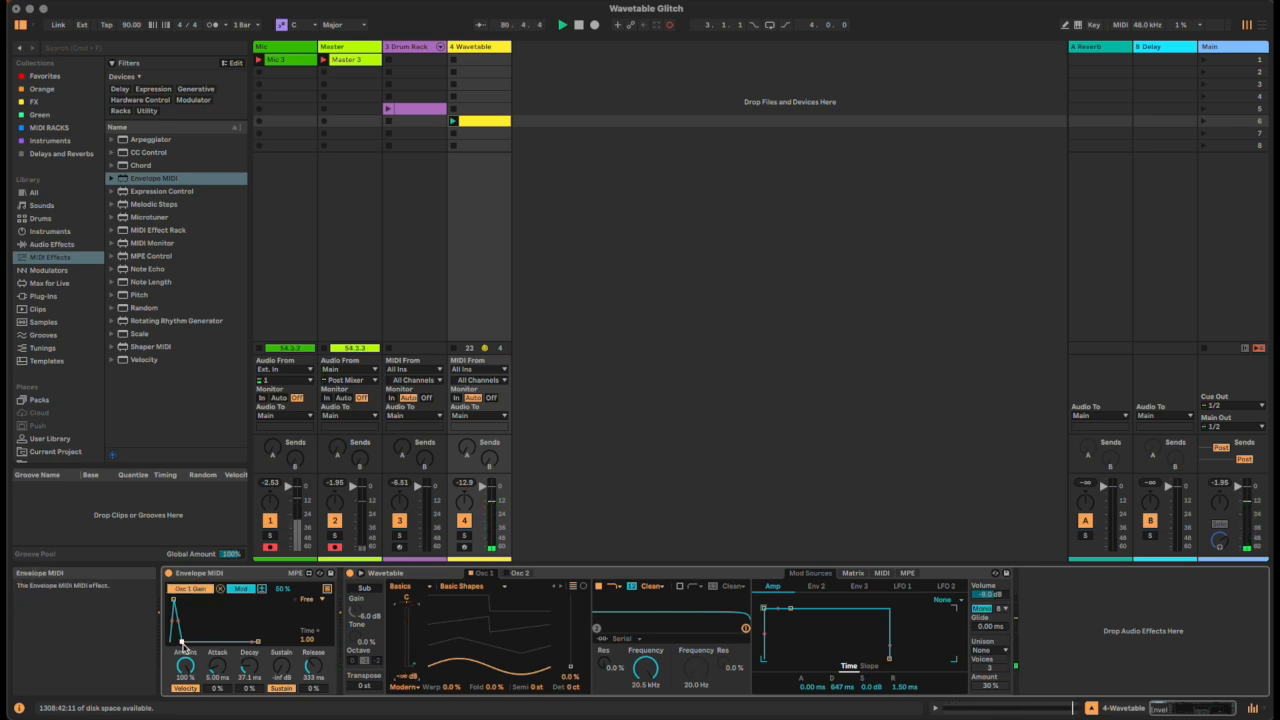
pyautogui.moveTo(173, 600); pyautogui.dragTo(170, 600)
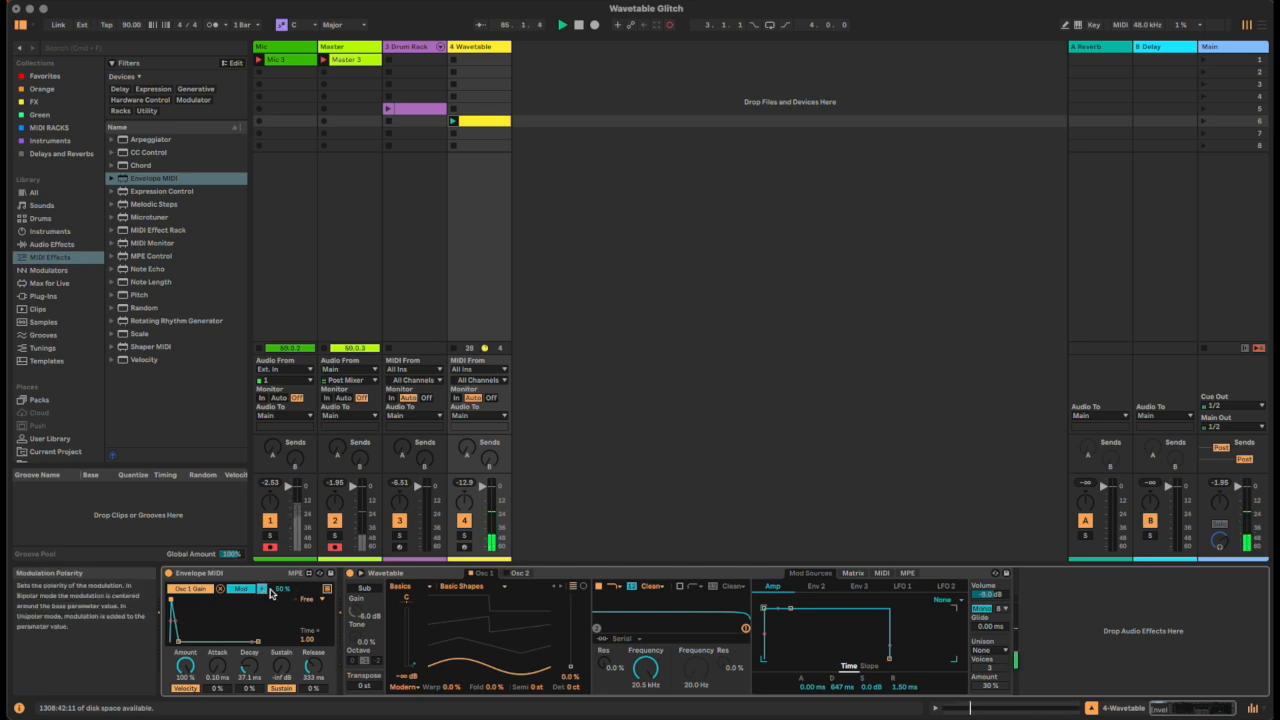
# - Set the Osc 1 Gain modulation amount to 100% in Mod mode, disable Velocity and Sustain, and set decay's velocity modulation to 24%
pyautogui.moveTo(265, 592); pyautogui.dragTo(265, 560)
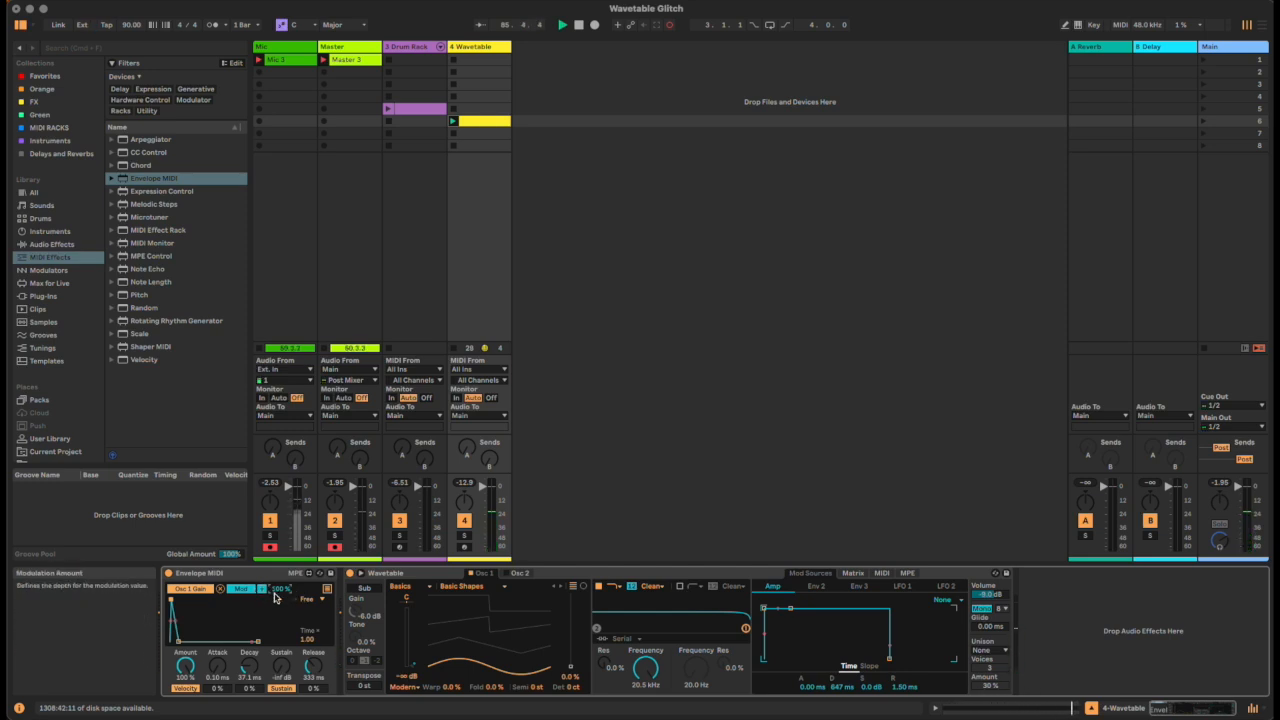
pyautogui.click(246, 590)
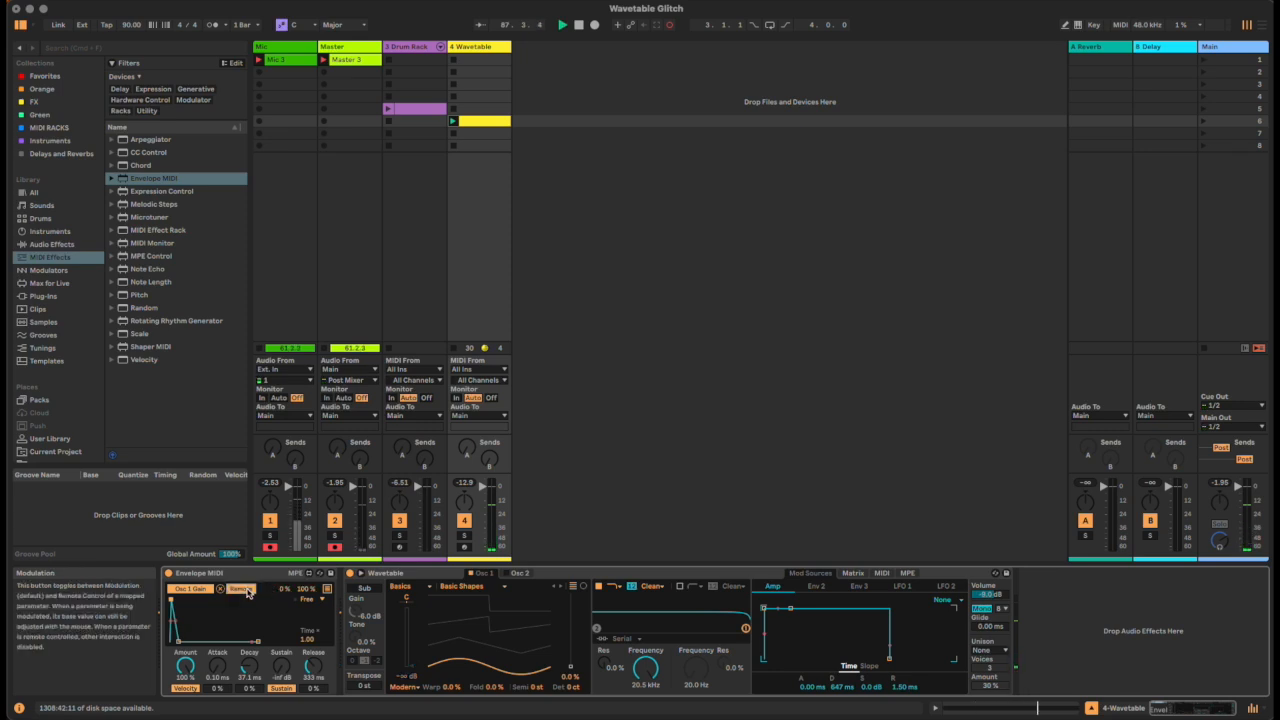
pyautogui.click(252, 592)
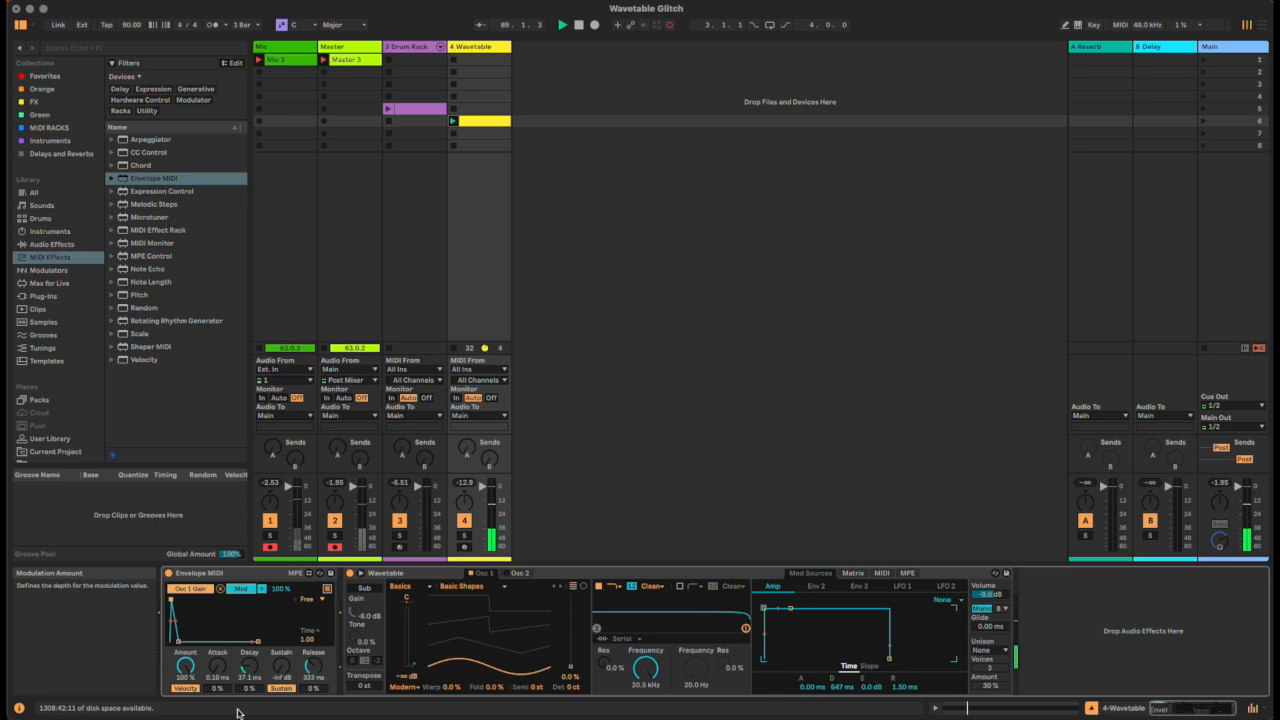
pyautogui.click(189, 689)
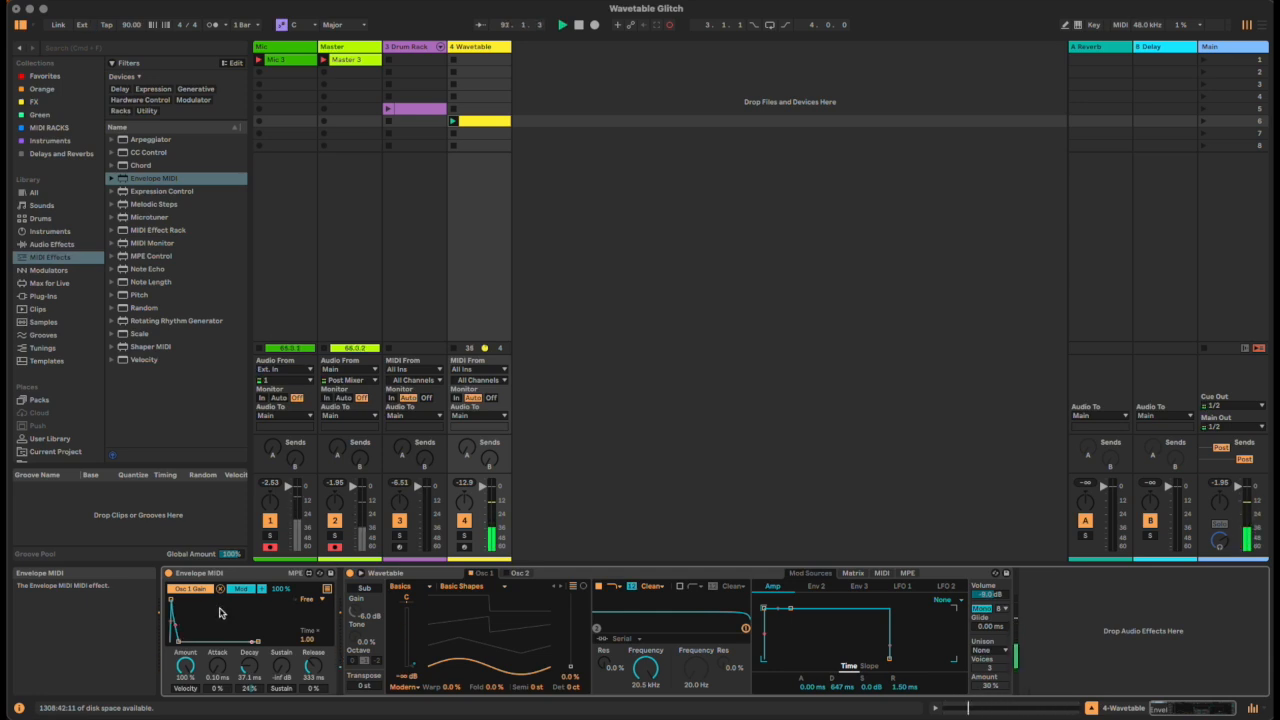
# - Audition the Galactica, Primes and Saw PW Detune wavetables on oscillator 1, and return to Basic Shapes
pyautogui.click(465, 588)
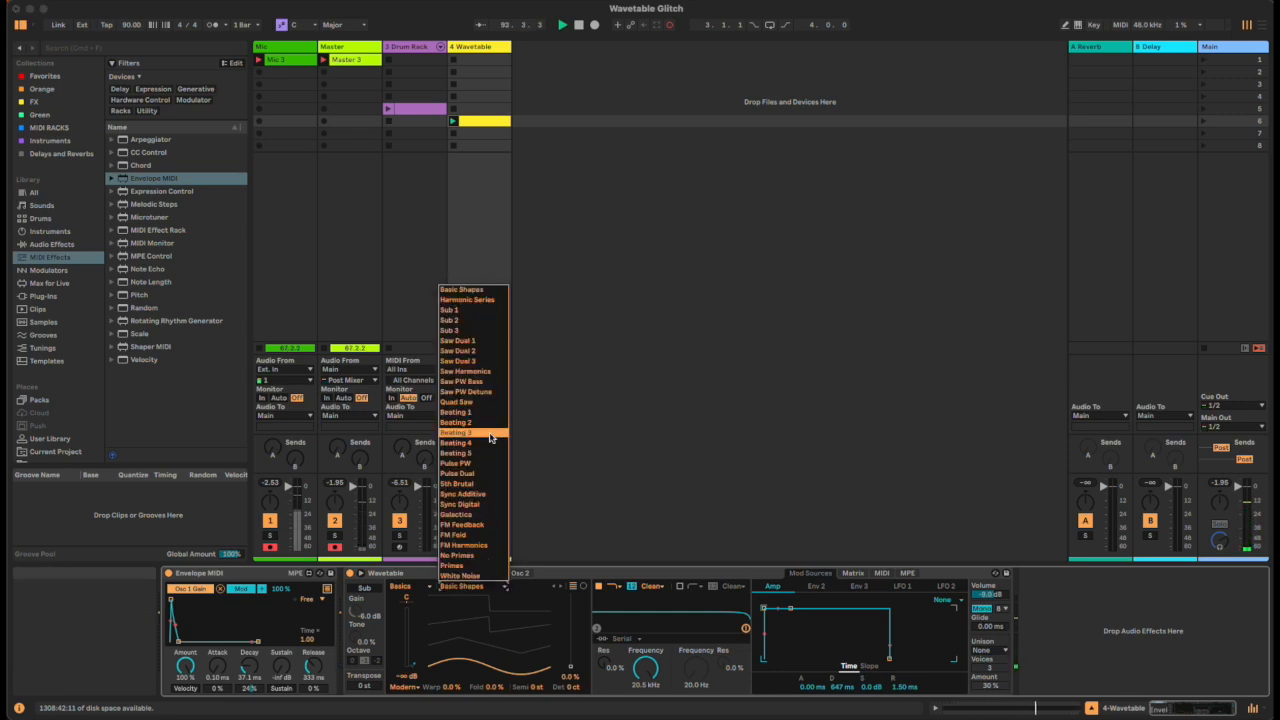
pyautogui.click(488, 514)
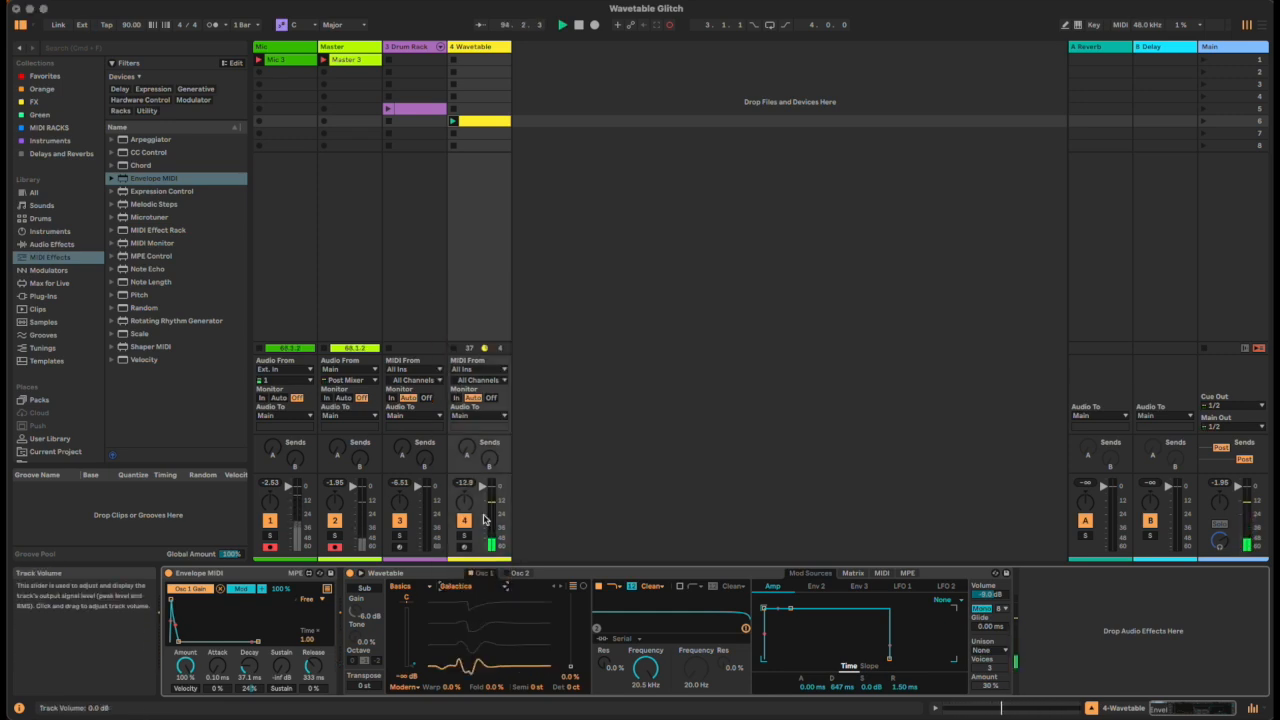
pyautogui.click(481, 589)
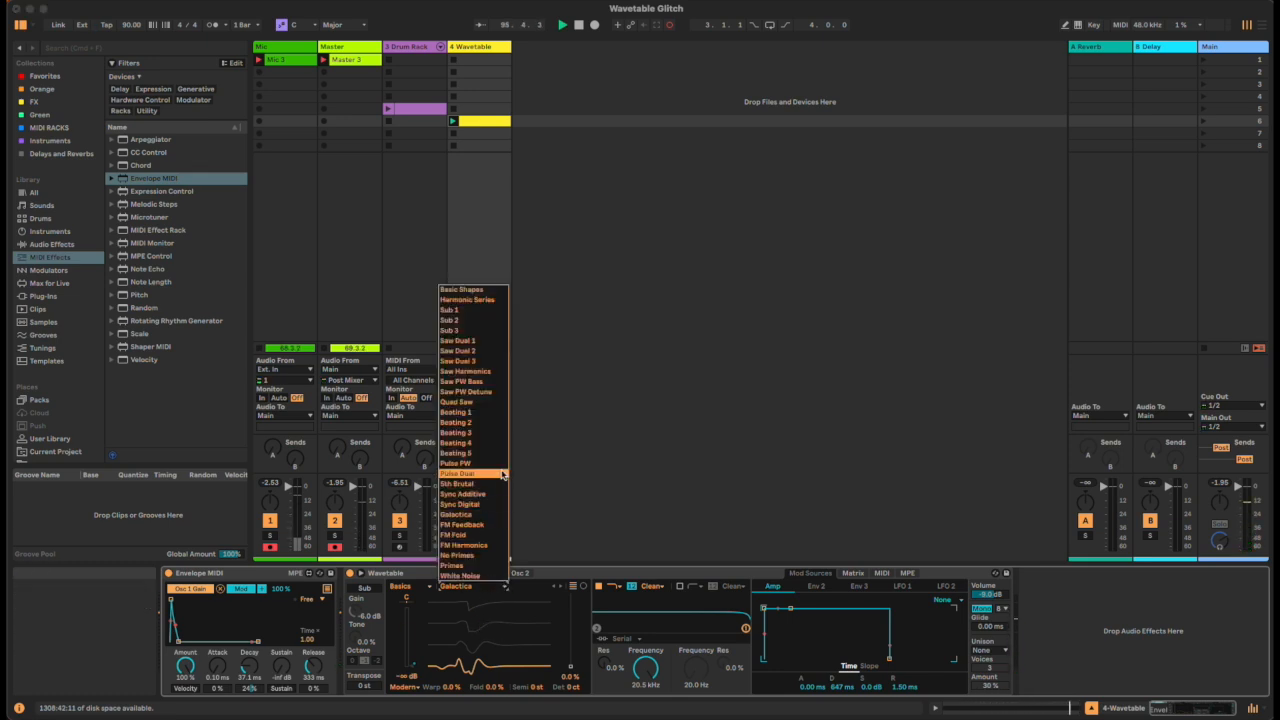
pyautogui.click(486, 566)
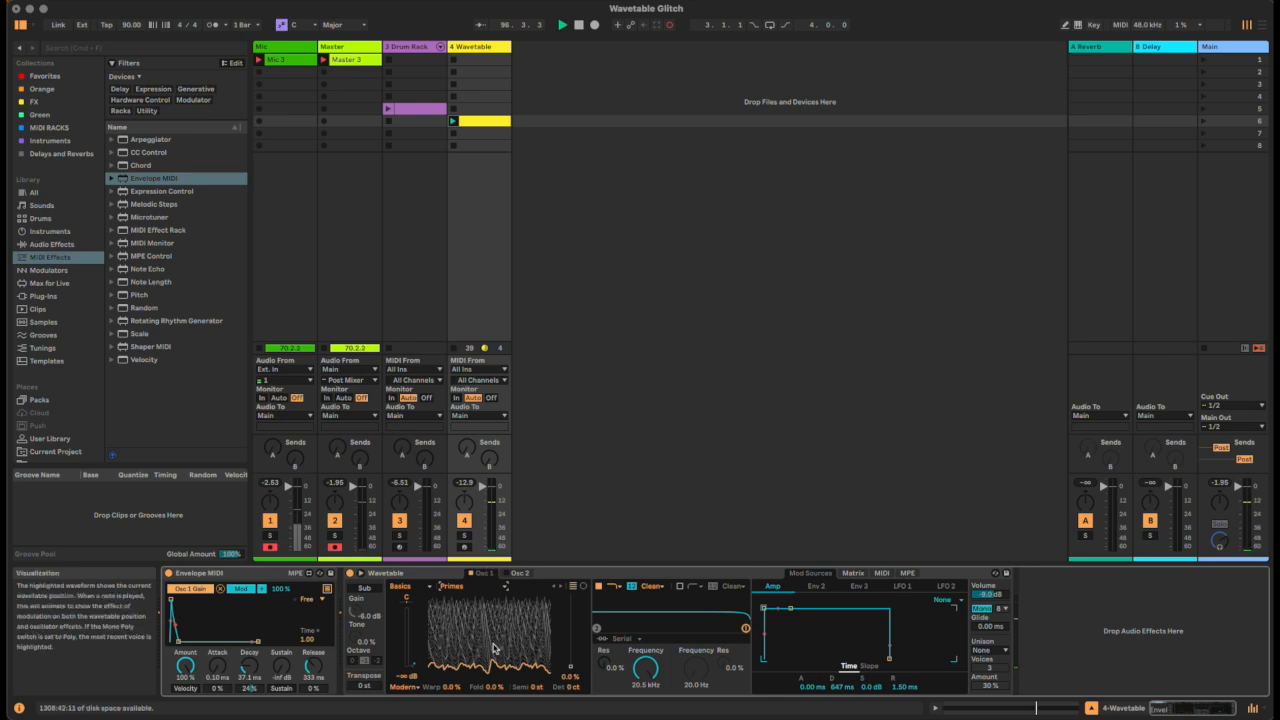
pyautogui.click(492, 587)
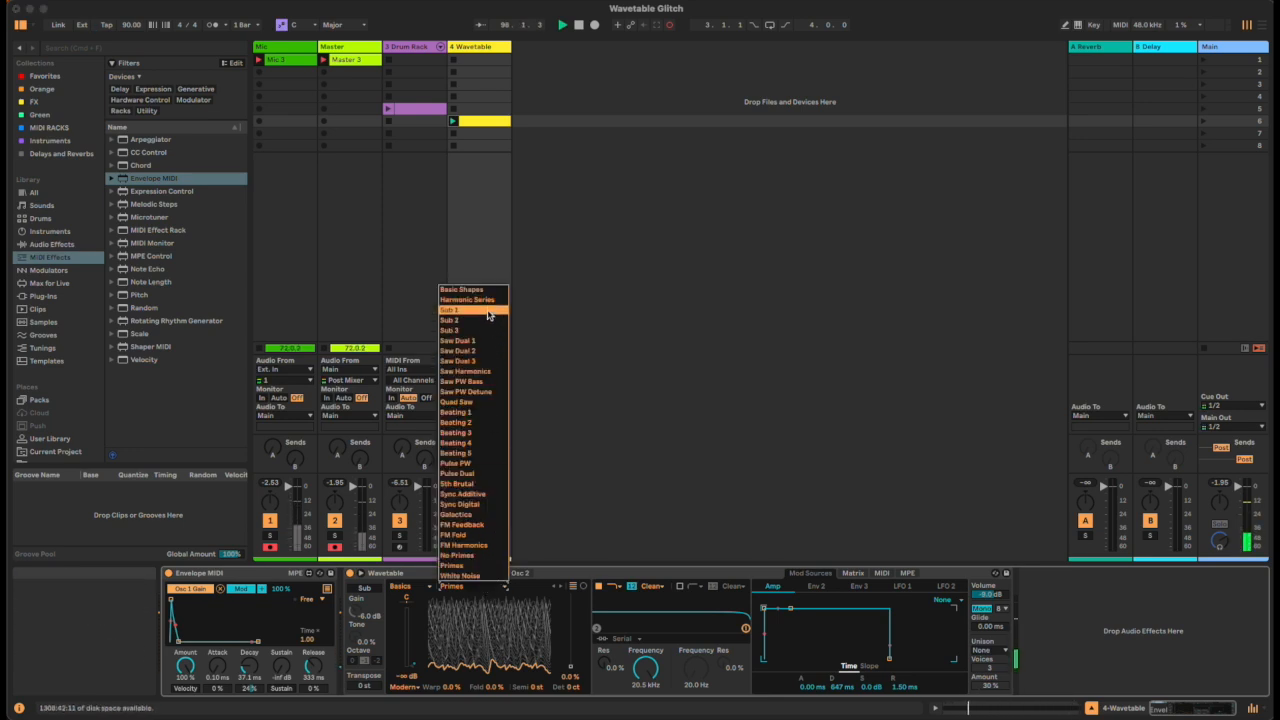
pyautogui.click(485, 393)
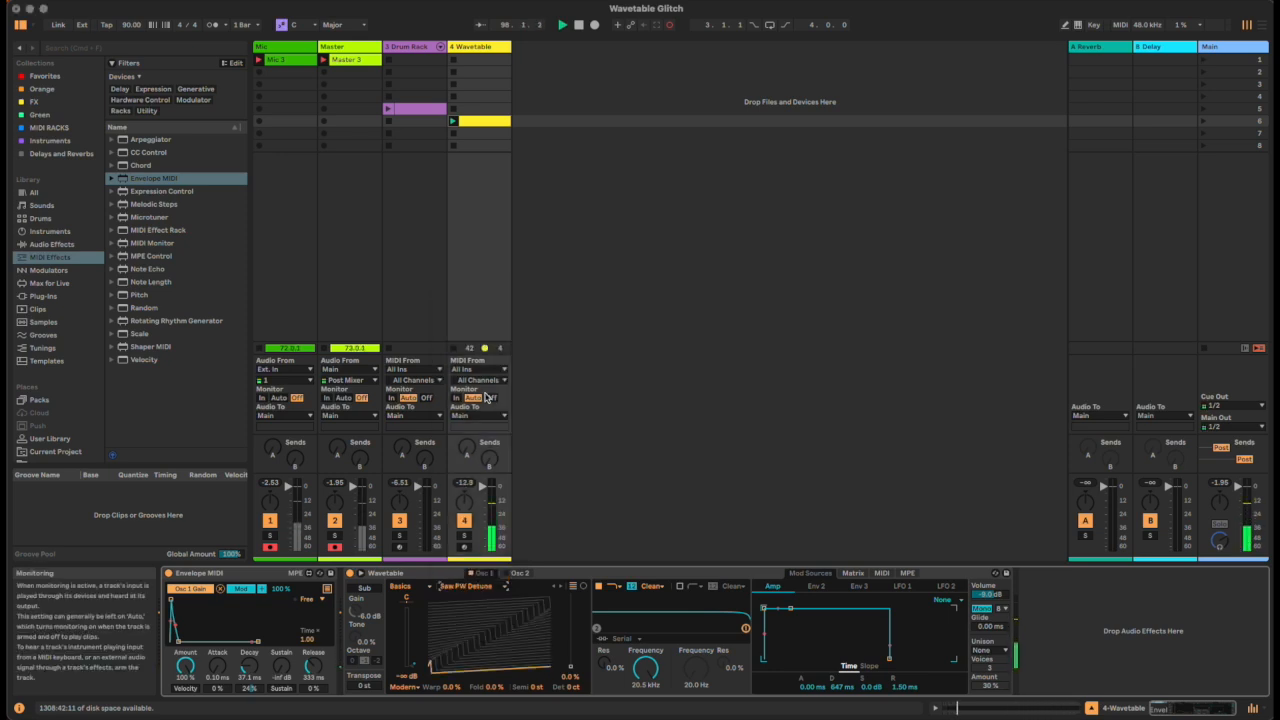
pyautogui.click(477, 587)
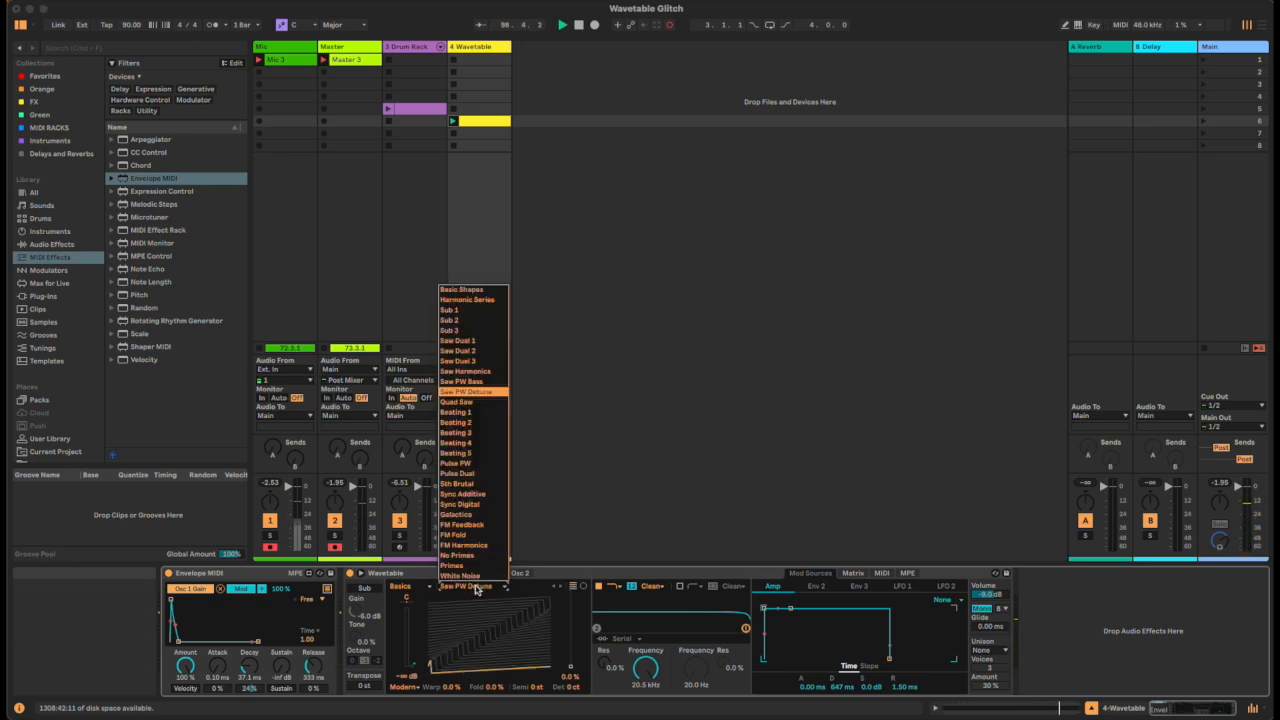
pyautogui.click(487, 291)
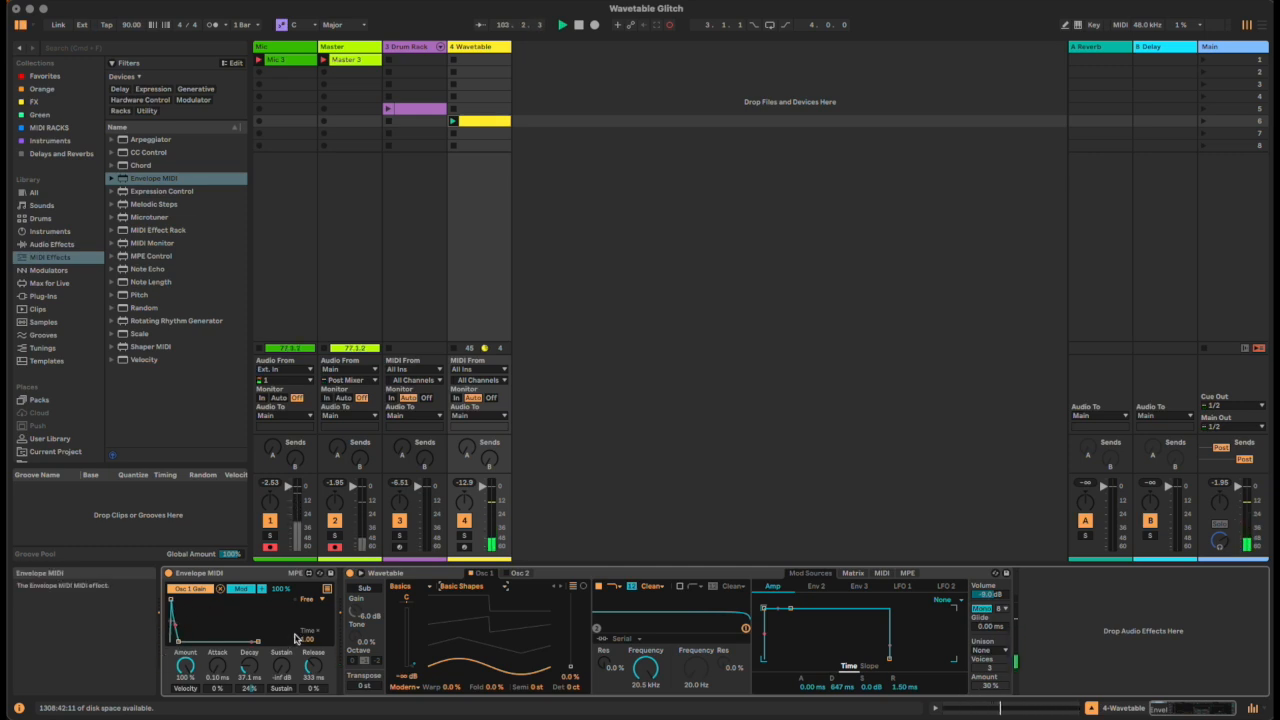
# - Set Envelope MIDI's loop mode to Sync with a 1/16 beat division
pyautogui.click(309, 600)
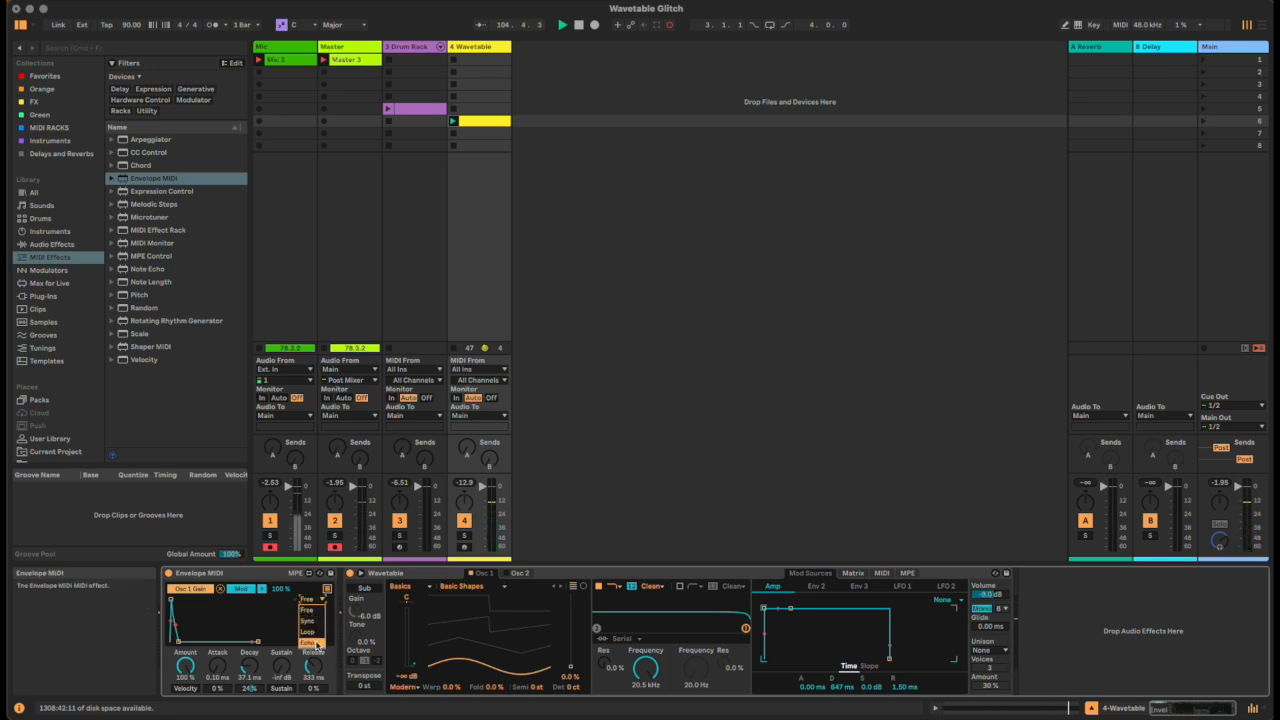
pyautogui.click(318, 621)
pyautogui.click(314, 610)
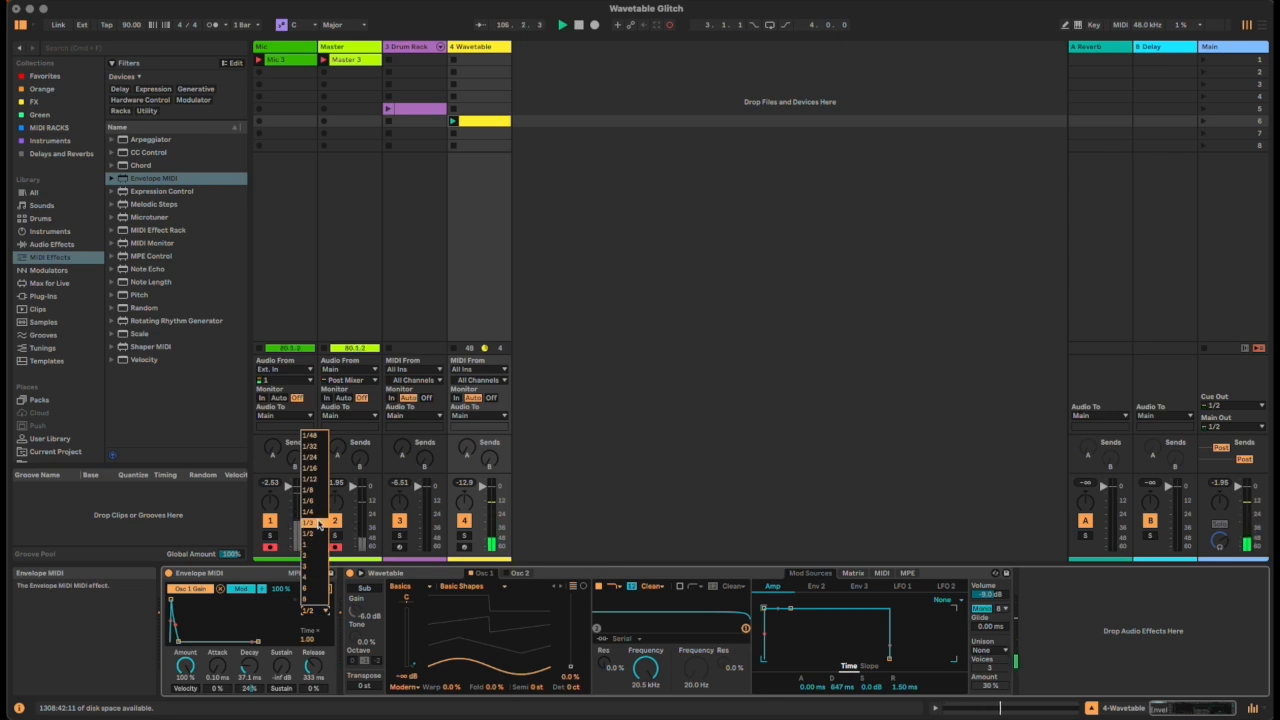
pyautogui.click(318, 468)
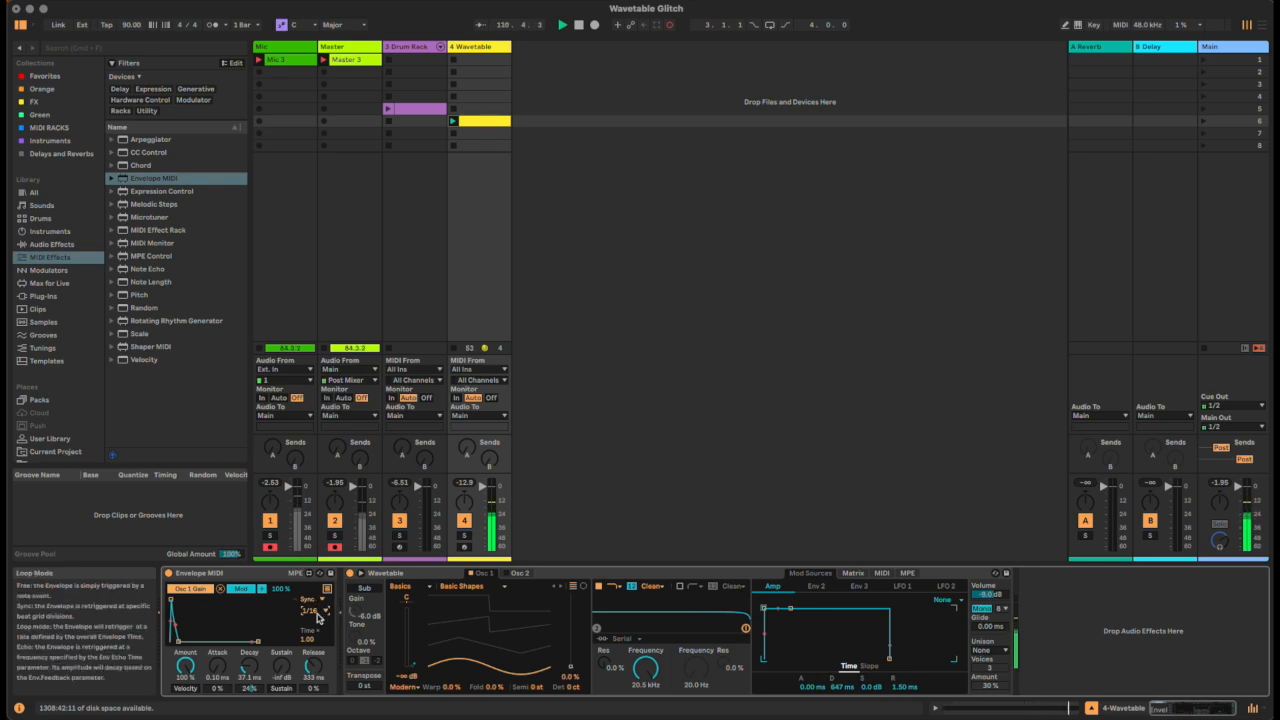
# - Add CV Shaper from the CV Tools pack's CV Modulation folder after Wavetable
pyautogui.click(66, 402)
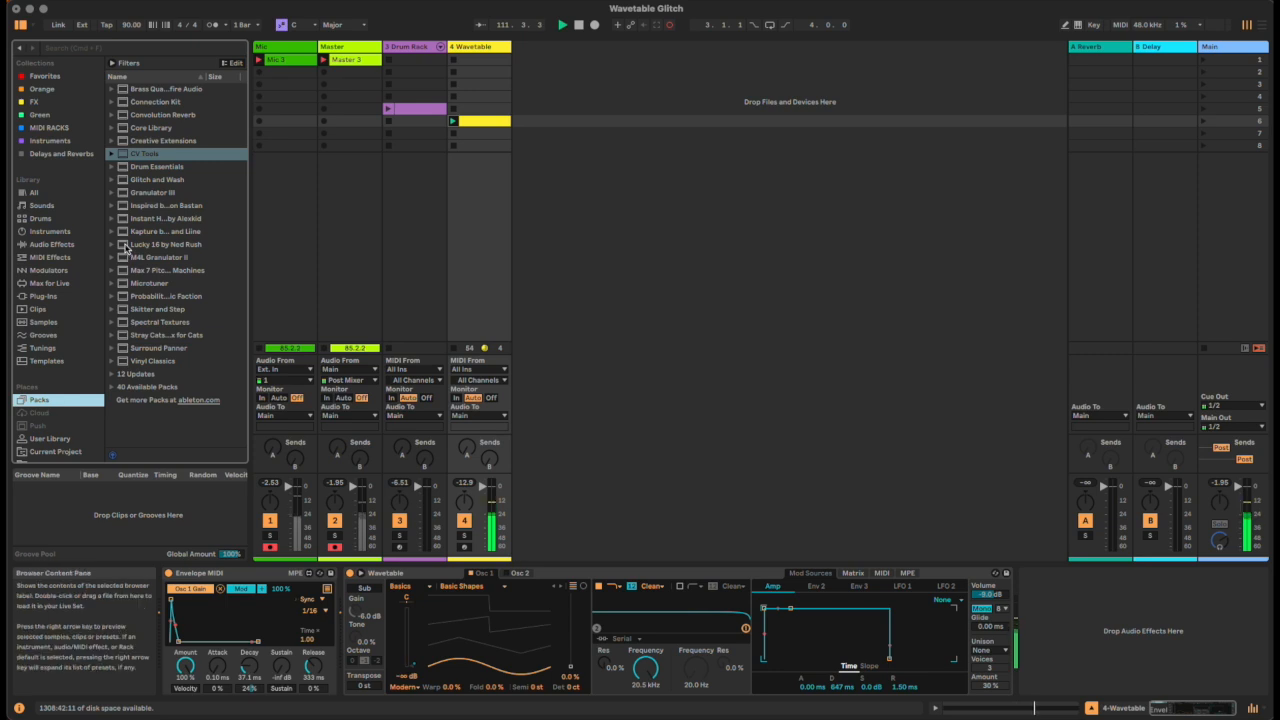
pyautogui.click(117, 155)
pyautogui.click(181, 231)
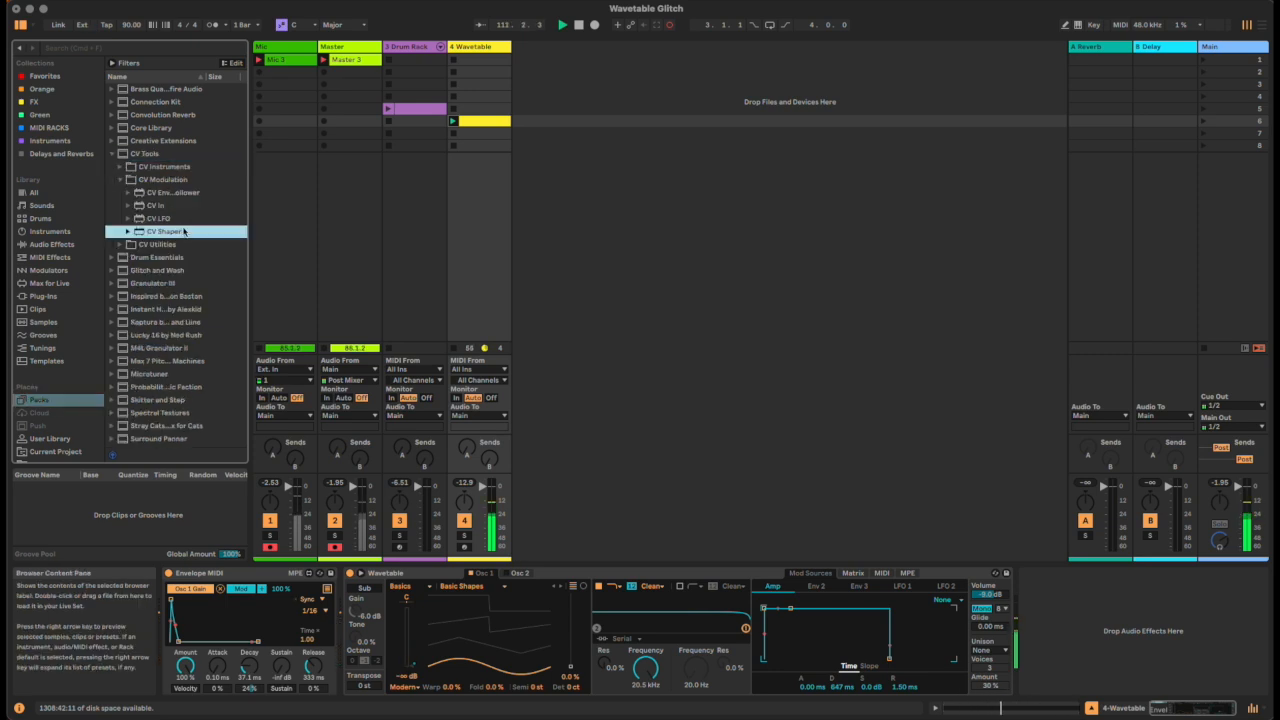
pyautogui.moveTo(178, 233); pyautogui.dragTo(1059, 646)
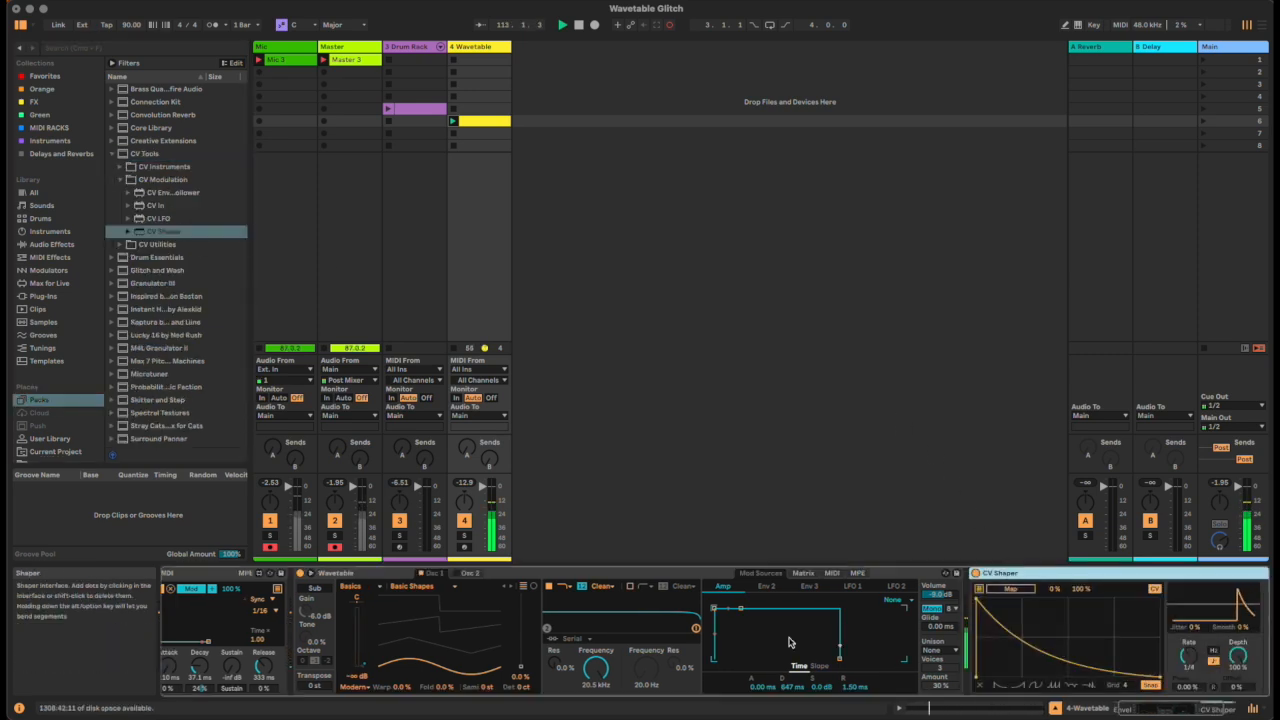
# - Collapse Wavetable, set CV Shaper's rate to 1, and map CV Shaper to Envelope MIDI's synced loop rate
pyautogui.doubleClick(364, 576)
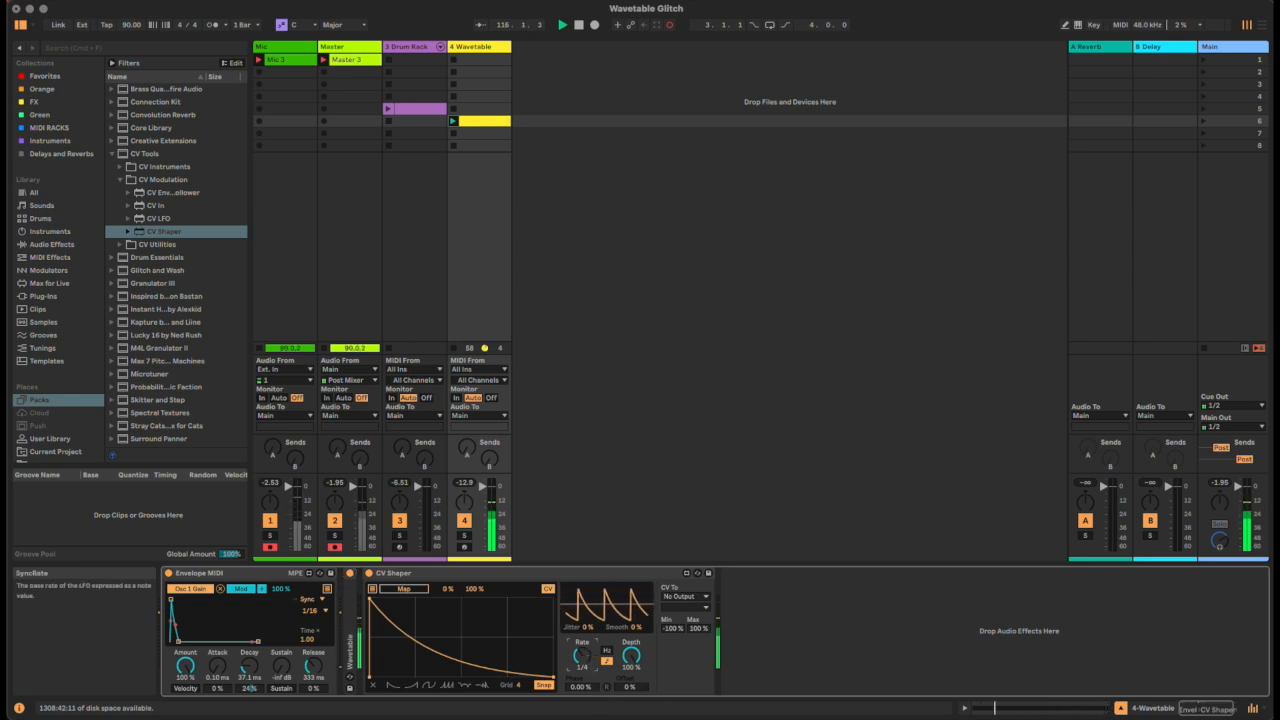
pyautogui.moveTo(581, 655); pyautogui.dragTo(581, 648)
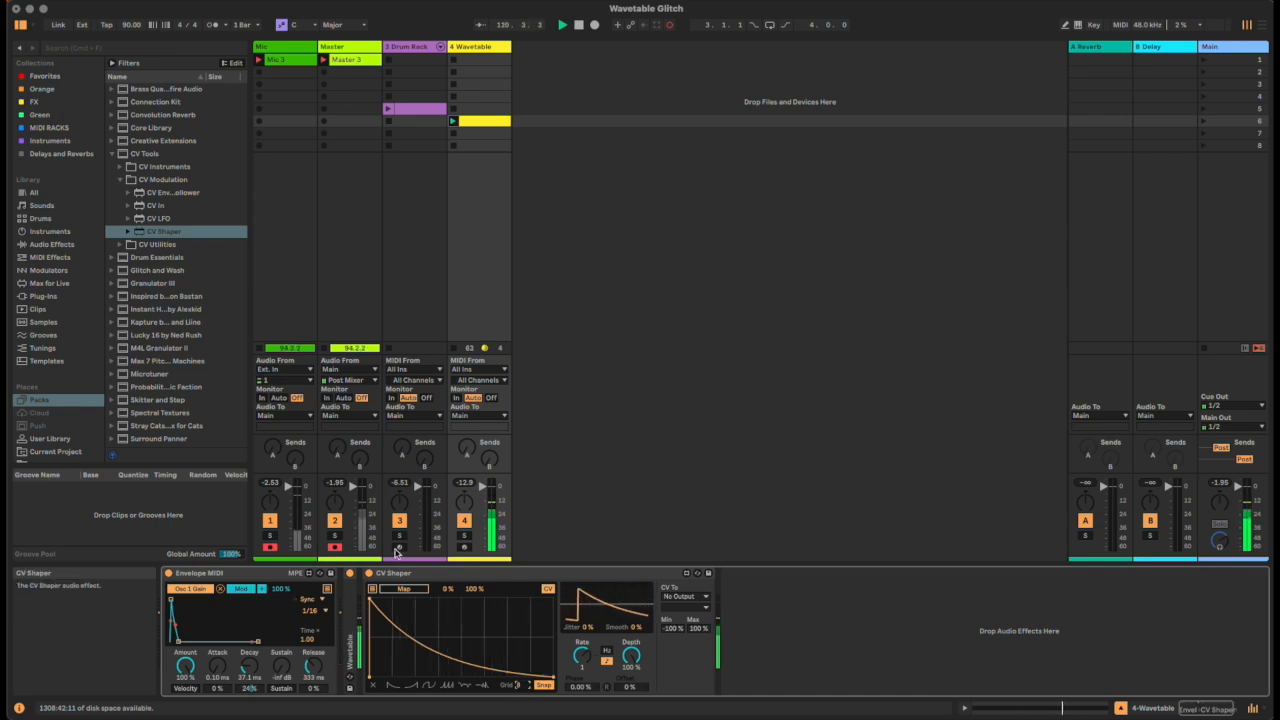
pyautogui.click(413, 590)
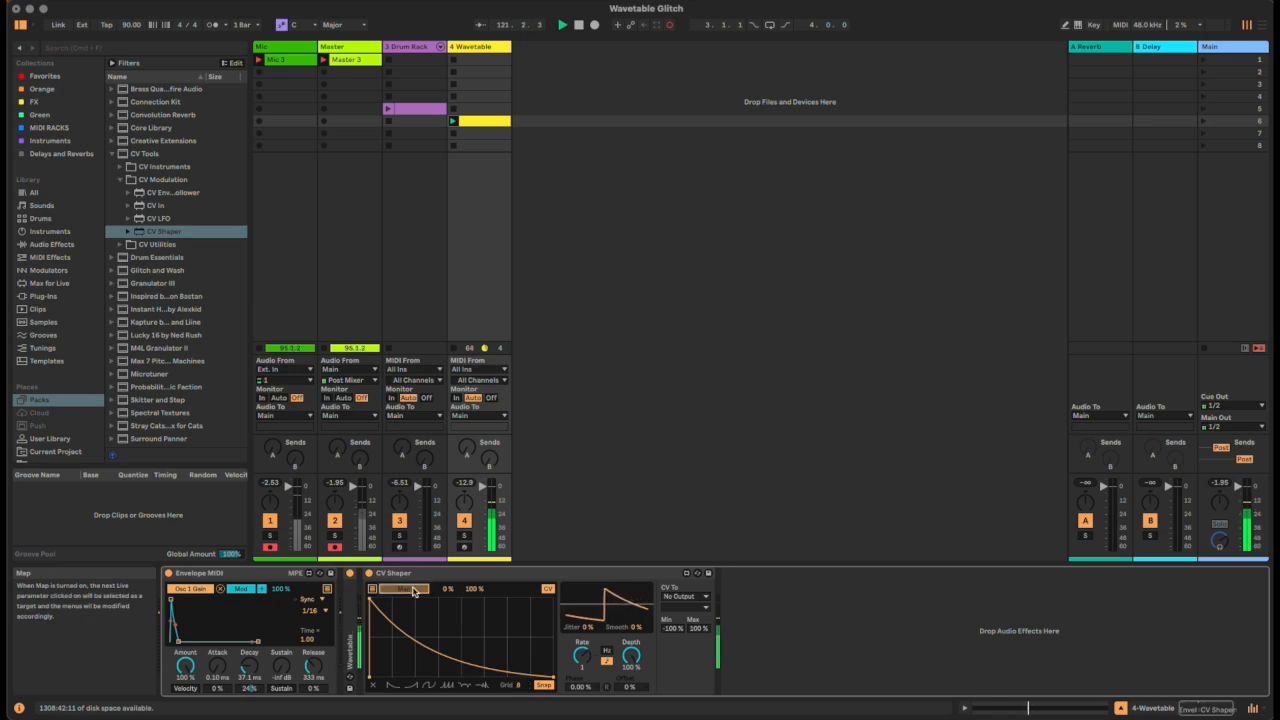
pyautogui.click(311, 610)
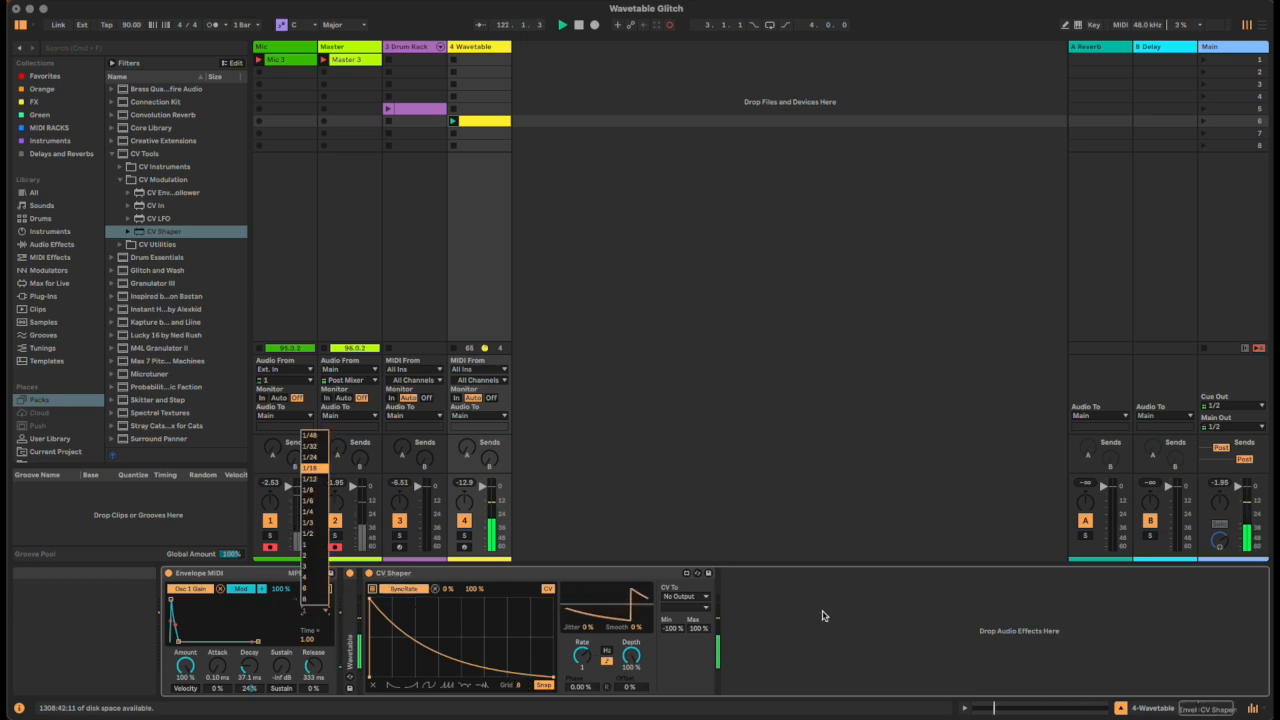
pyautogui.click(863, 637)
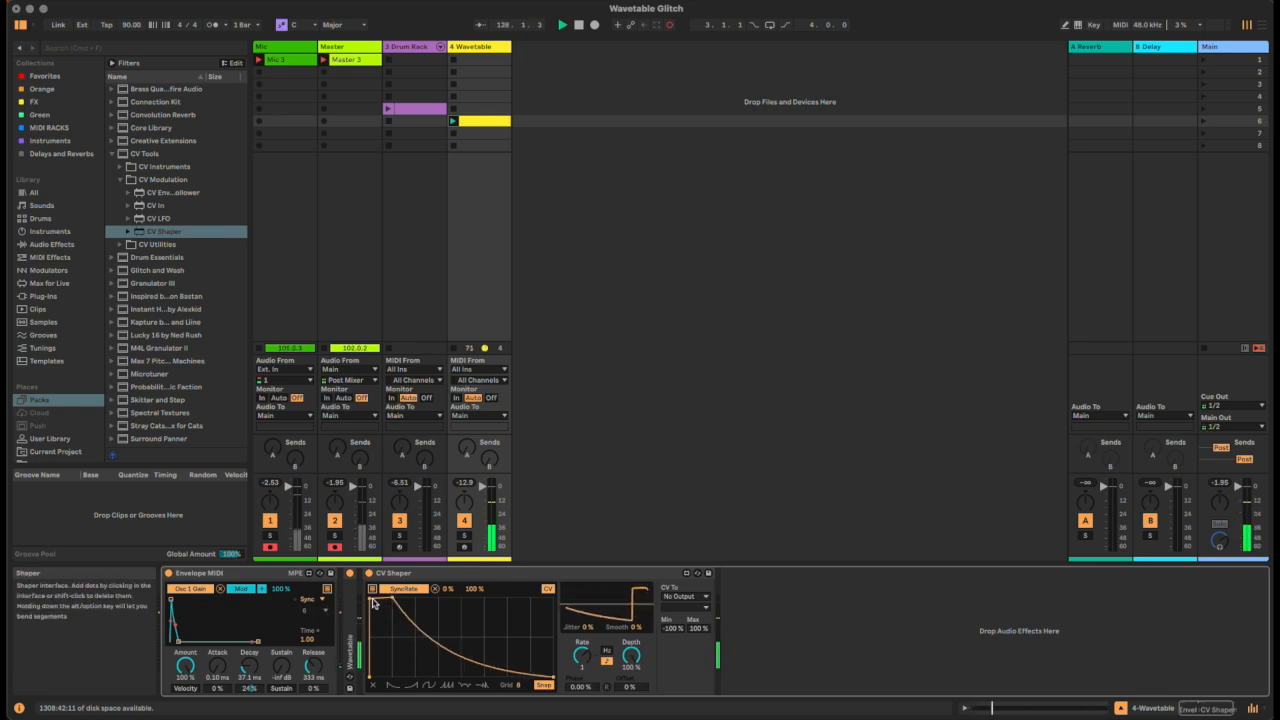
# - Flatten CV Shaper's curve at its highest level and set the SyncRate mapping's maximum to 30%
pyautogui.moveTo(371, 598); pyautogui.dragTo(575, 560)
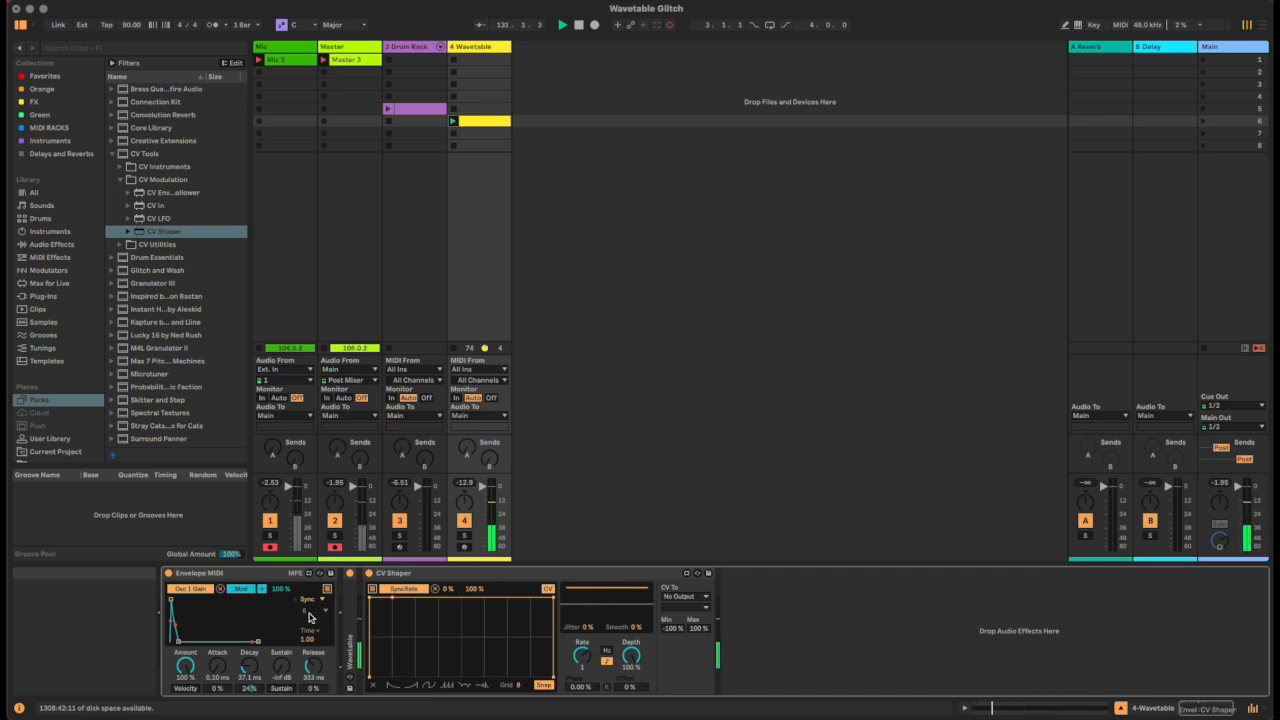
pyautogui.scroll(-5, 484, 588)
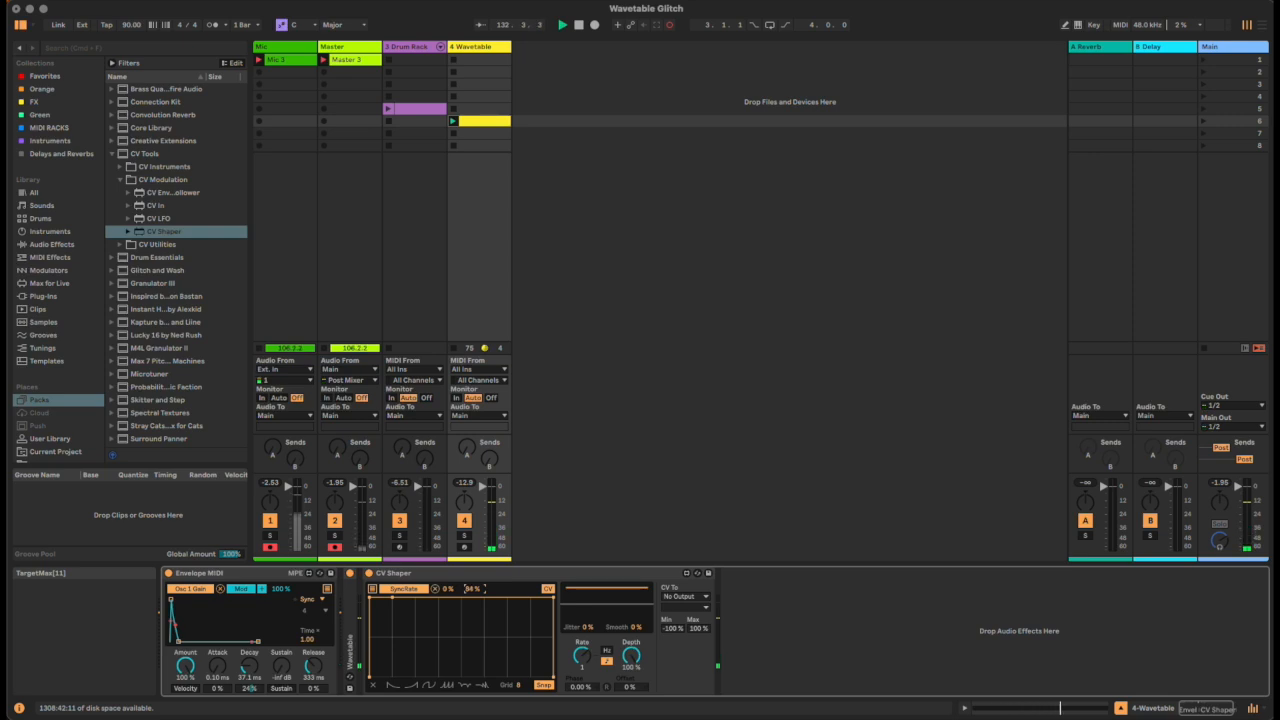
pyautogui.scroll(-10, 484, 588)
pyautogui.moveTo(475, 589); pyautogui.dragTo(475, 609)
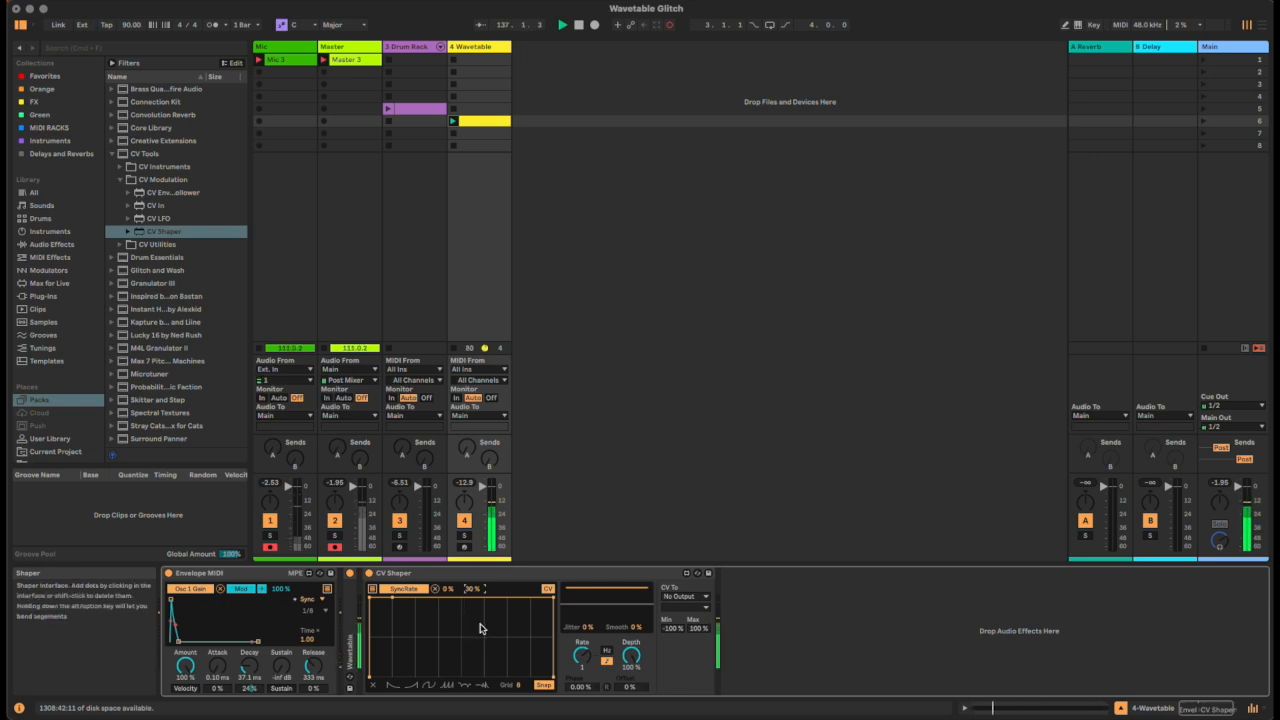
# - Reshape CV Shaper's curve into a stepped pattern of high and low levels, and set the SyncRate mapping's minimum to 6%
pyautogui.moveTo(415, 602); pyautogui.dragTo(392, 678)
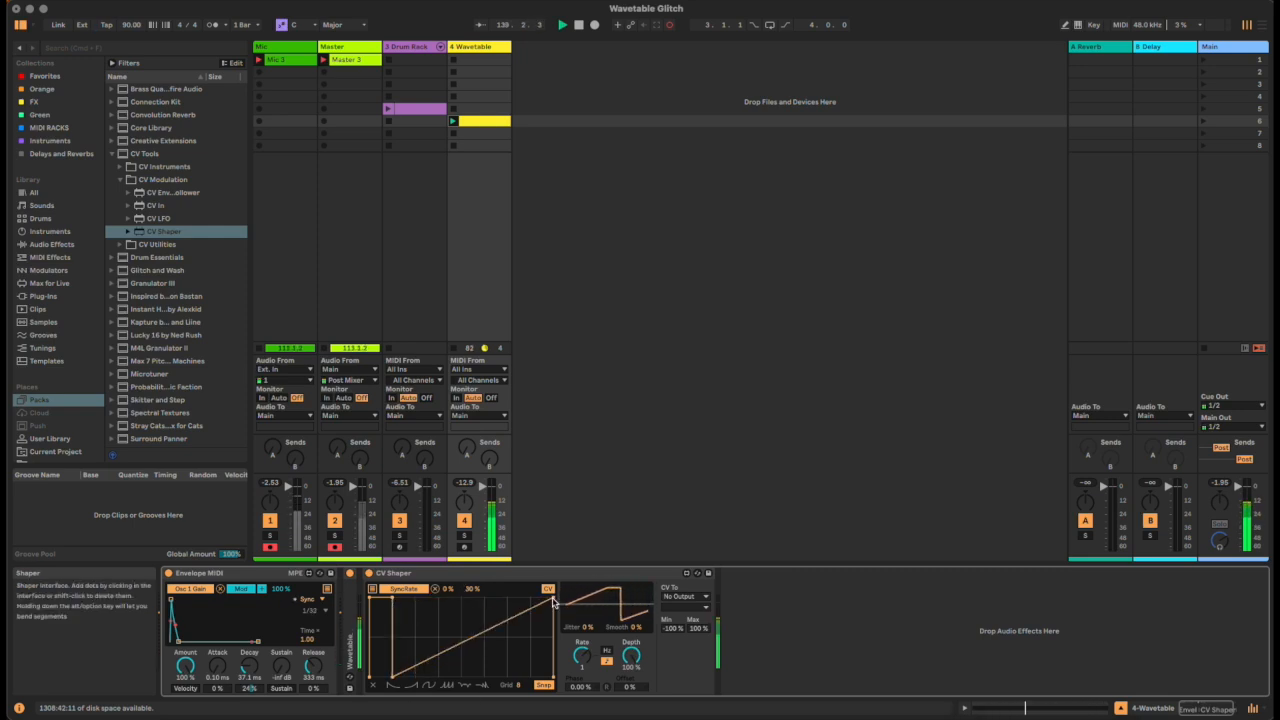
pyautogui.keyDown('shift'); pyautogui.click(554, 599); pyautogui.keyUp('shift')
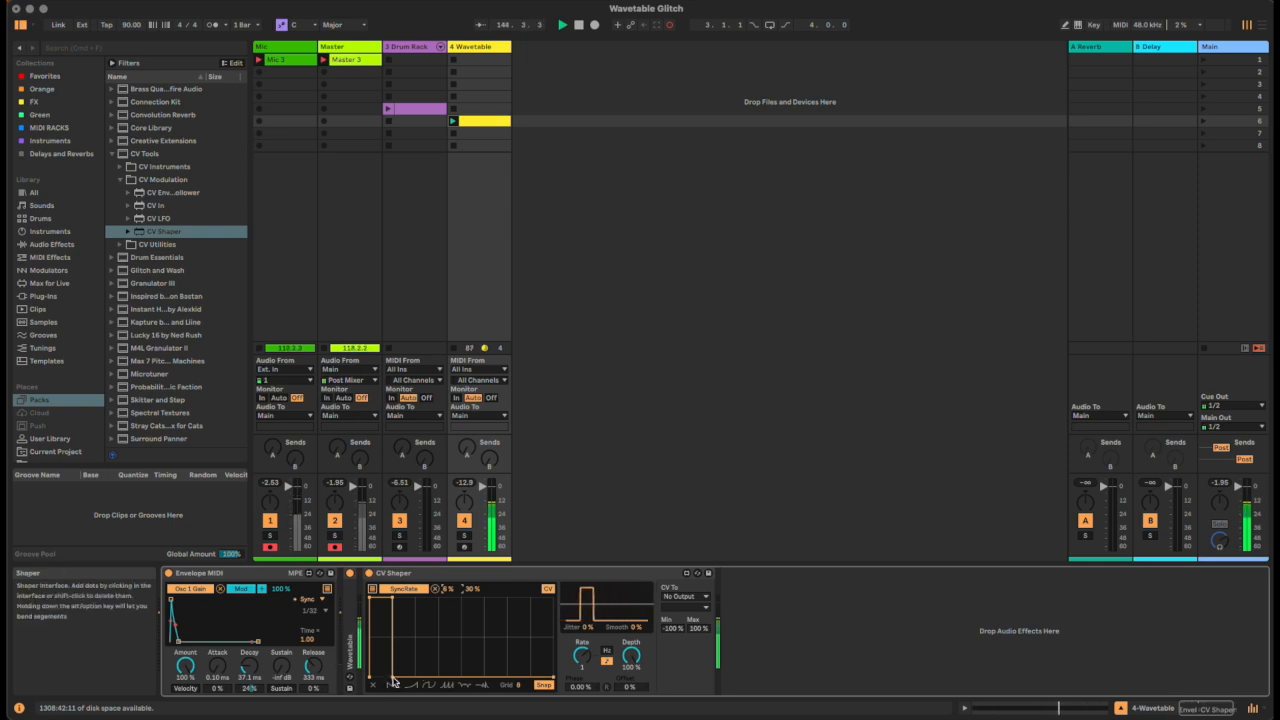
pyautogui.moveTo(394, 682); pyautogui.dragTo(557, 673)
pyautogui.click(436, 658)
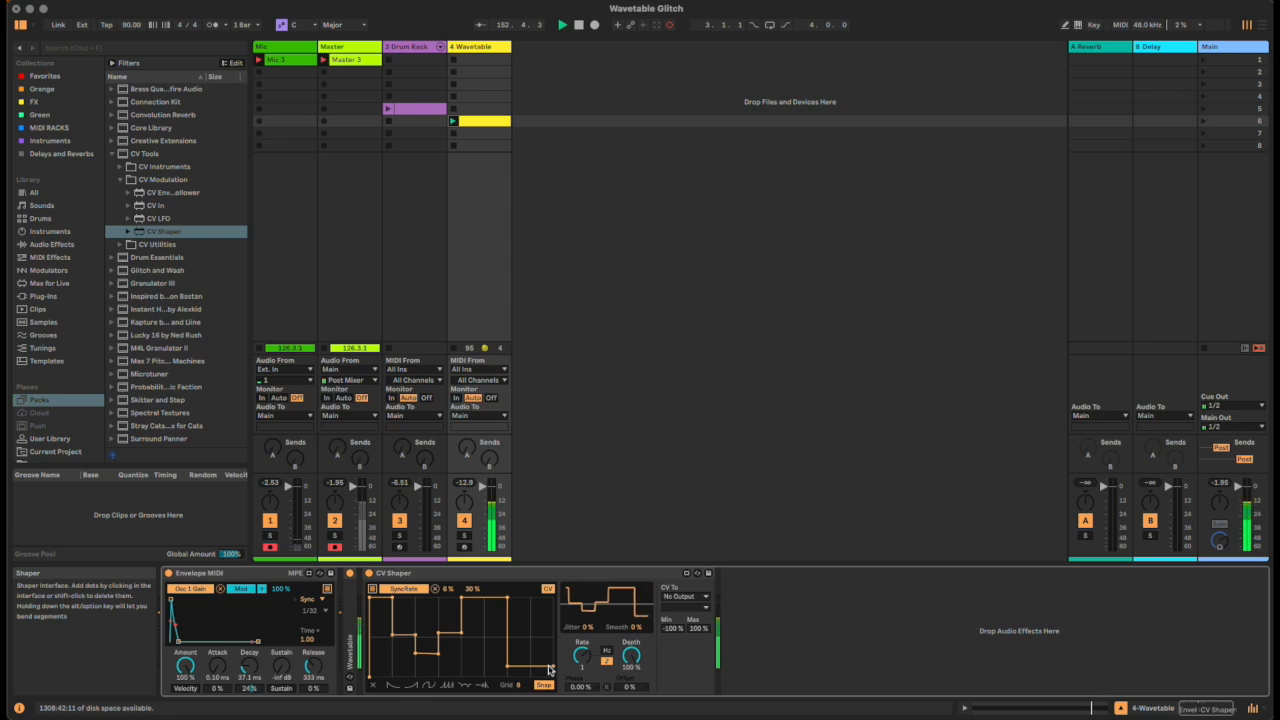
# - Expand Wavetable, load the FM Fold wavetable on oscillator 1, and set Envelope MIDI's decay to 13.7 ms with 57% velocity modulation
pyautogui.doubleClick(350, 645)
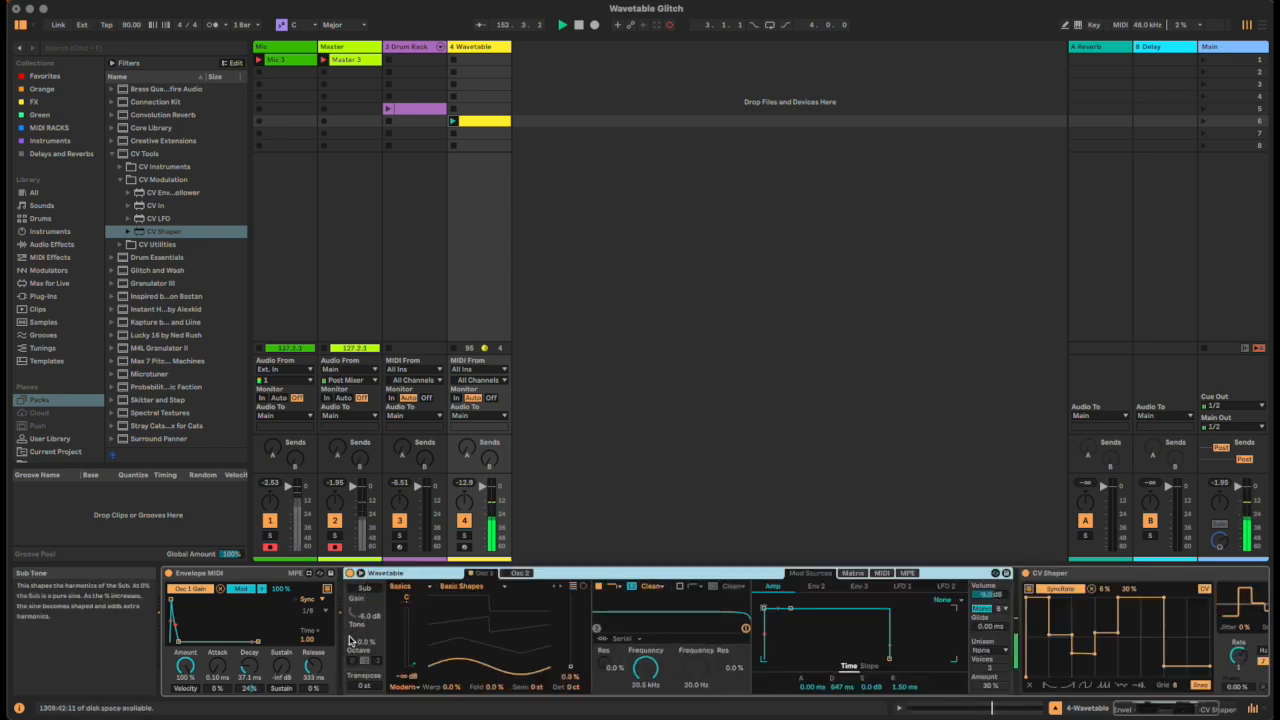
pyautogui.click(461, 587)
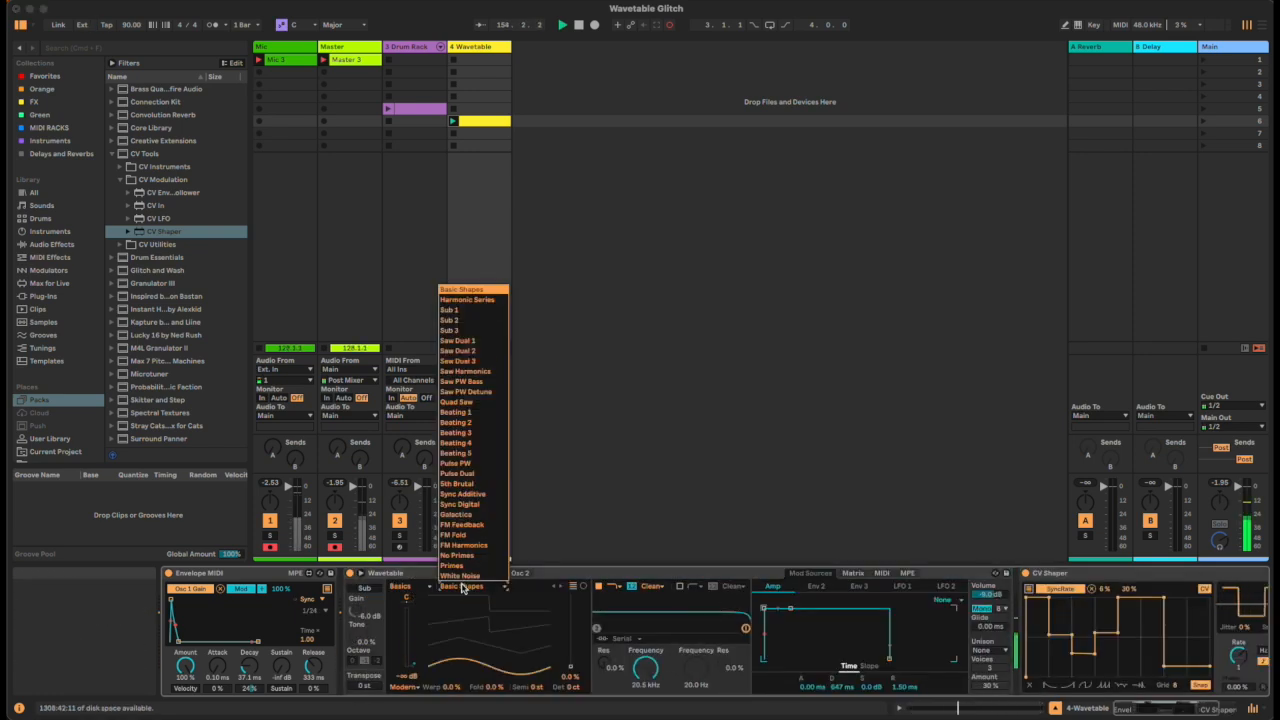
pyautogui.click(456, 535)
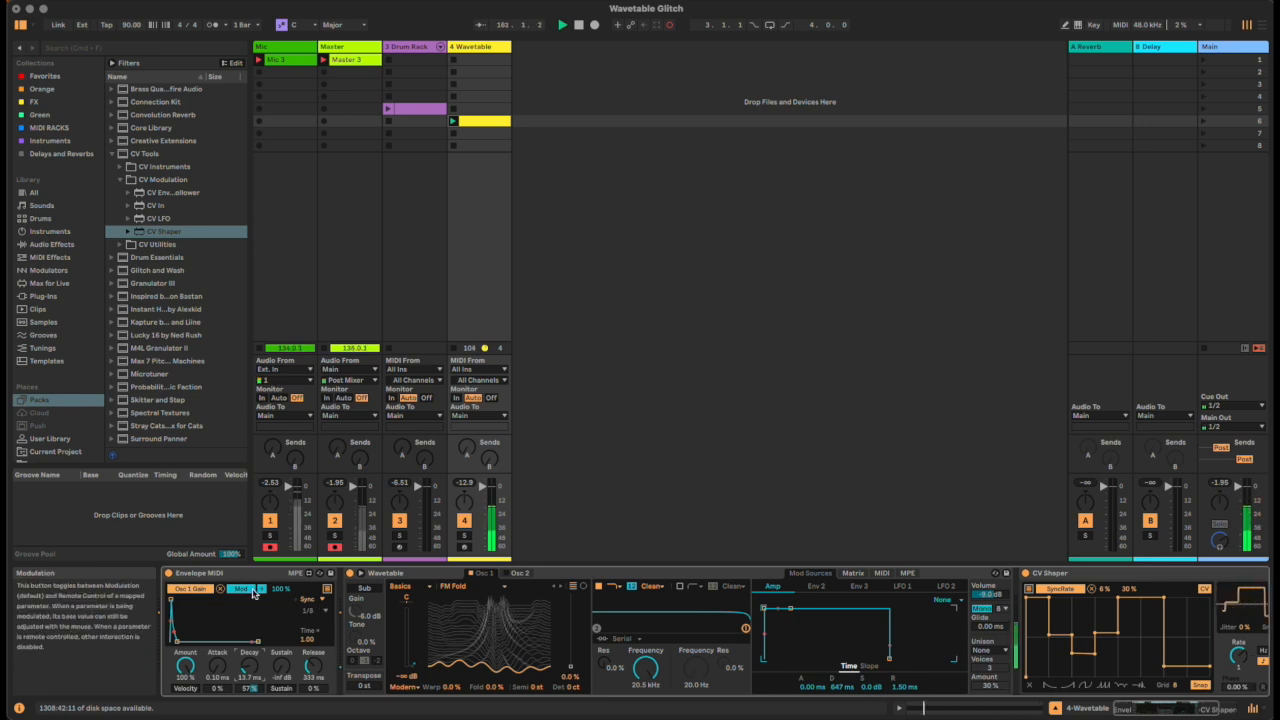
# - Enable oscillator 2 and map its gain as Envelope MIDI's second target at 100%, with the base gain at -inf dB
pyautogui.click(519, 573)
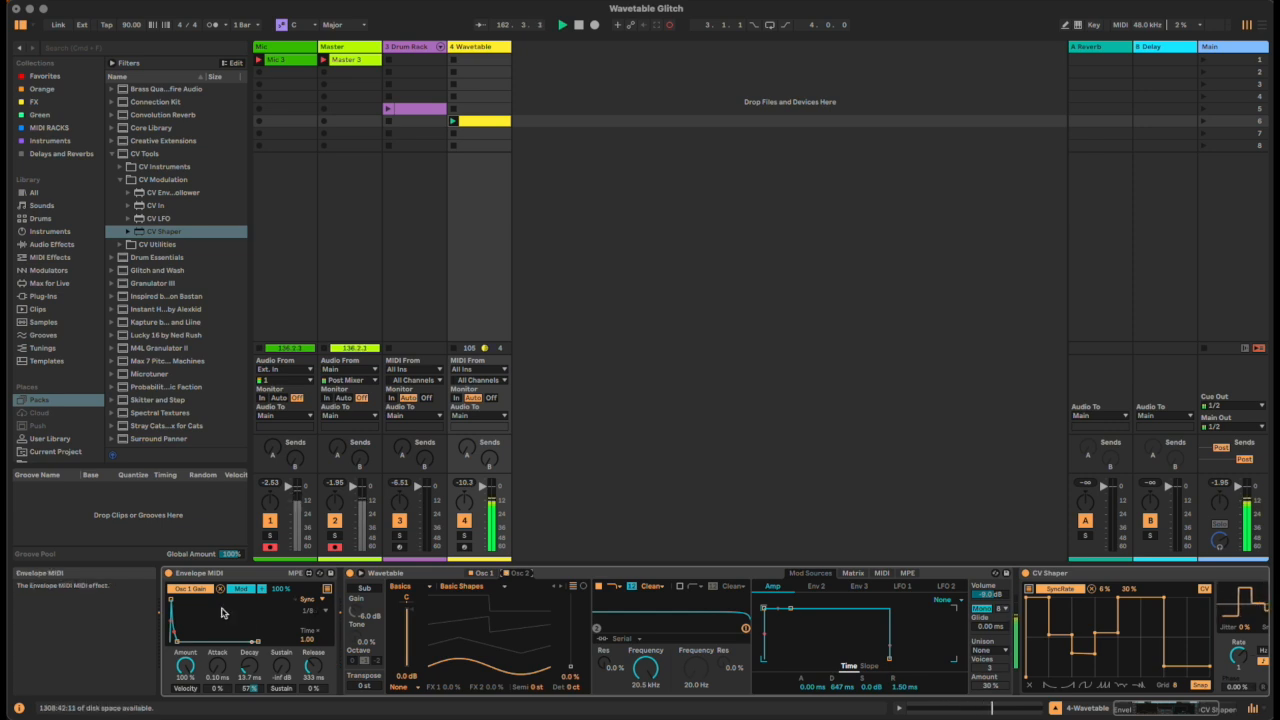
pyautogui.click(327, 589)
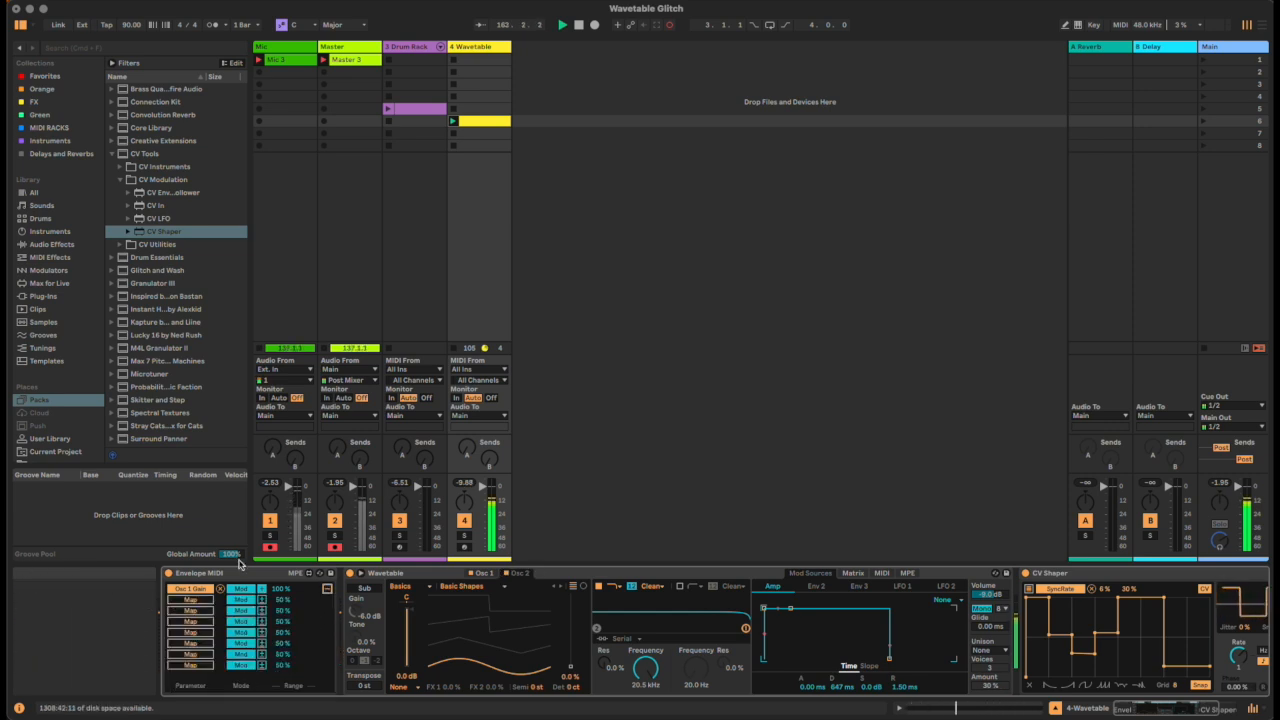
pyautogui.click(195, 601)
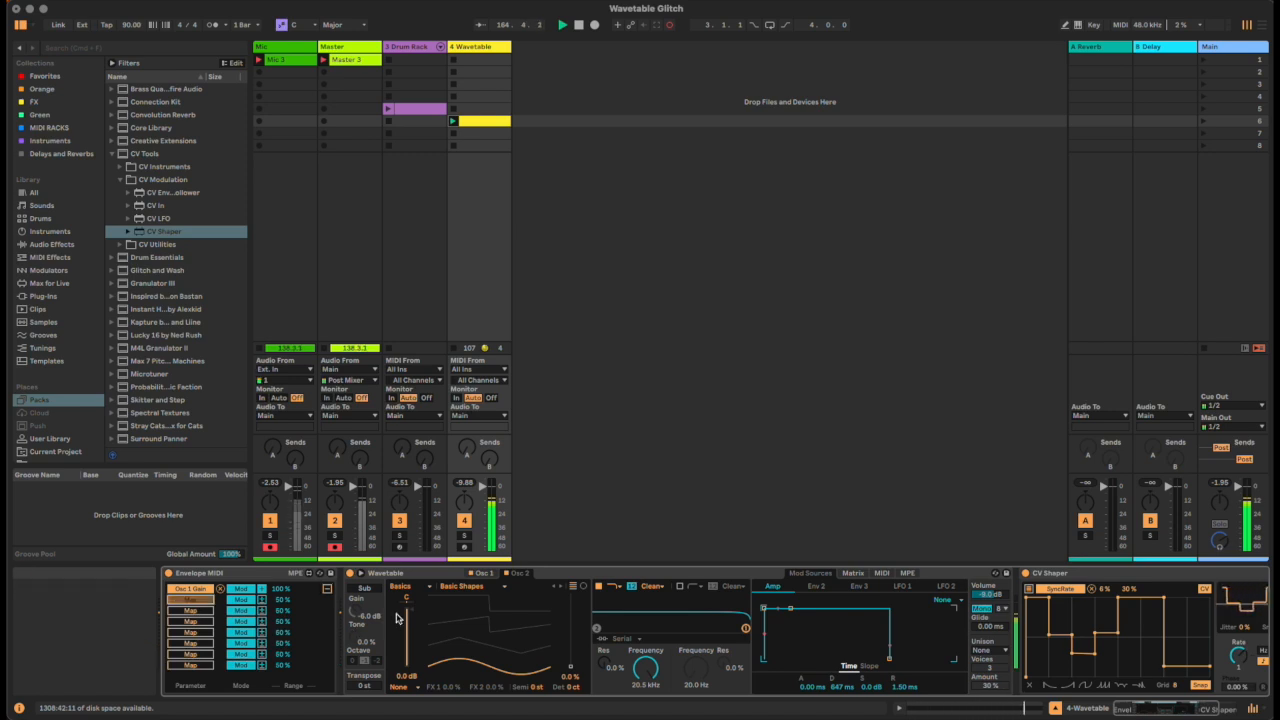
pyautogui.click(411, 613)
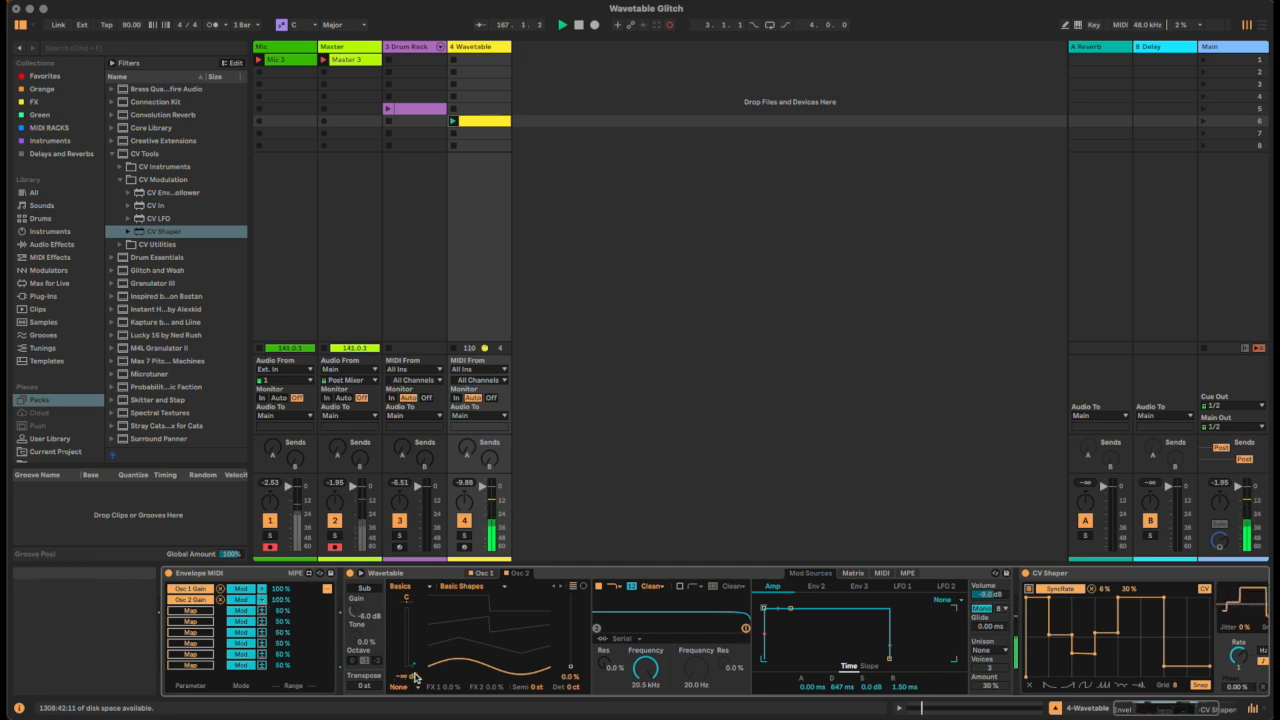
# - Load the Primes wavetable on oscillator 2 and apply the Fm effect with Tune at -30% and Amt at 42%
pyautogui.click(491, 591)
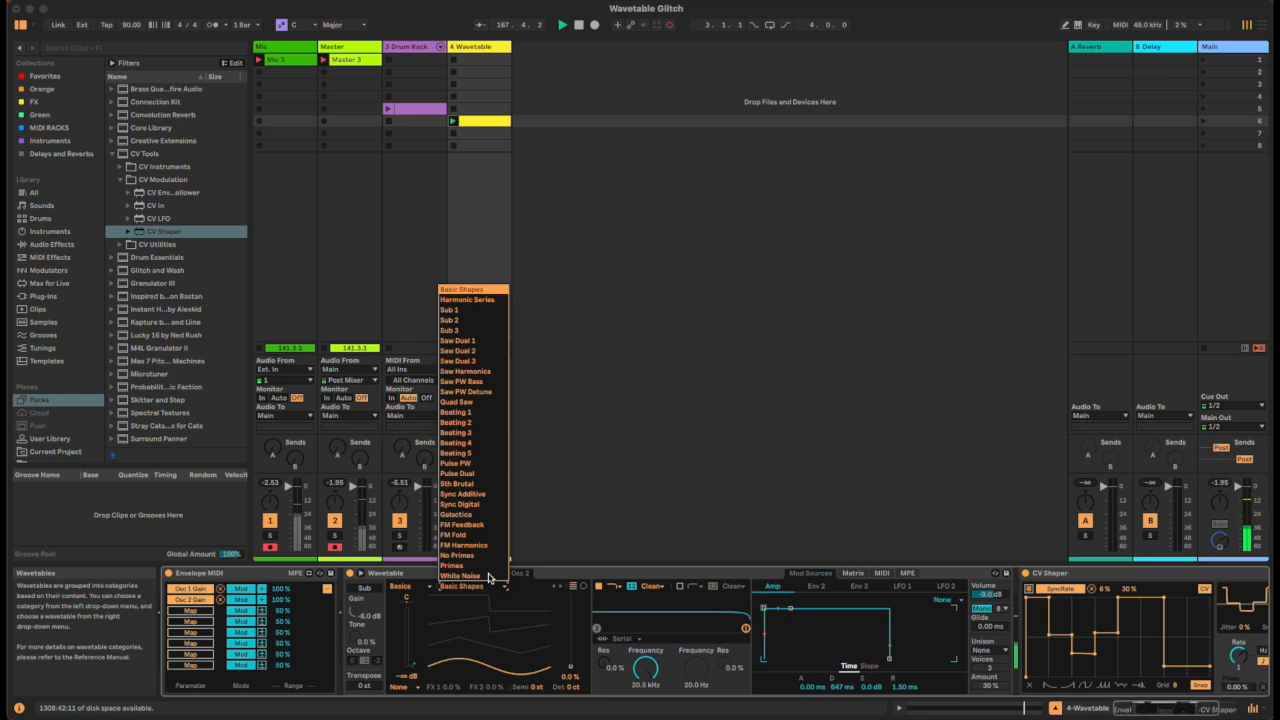
pyautogui.click(484, 573)
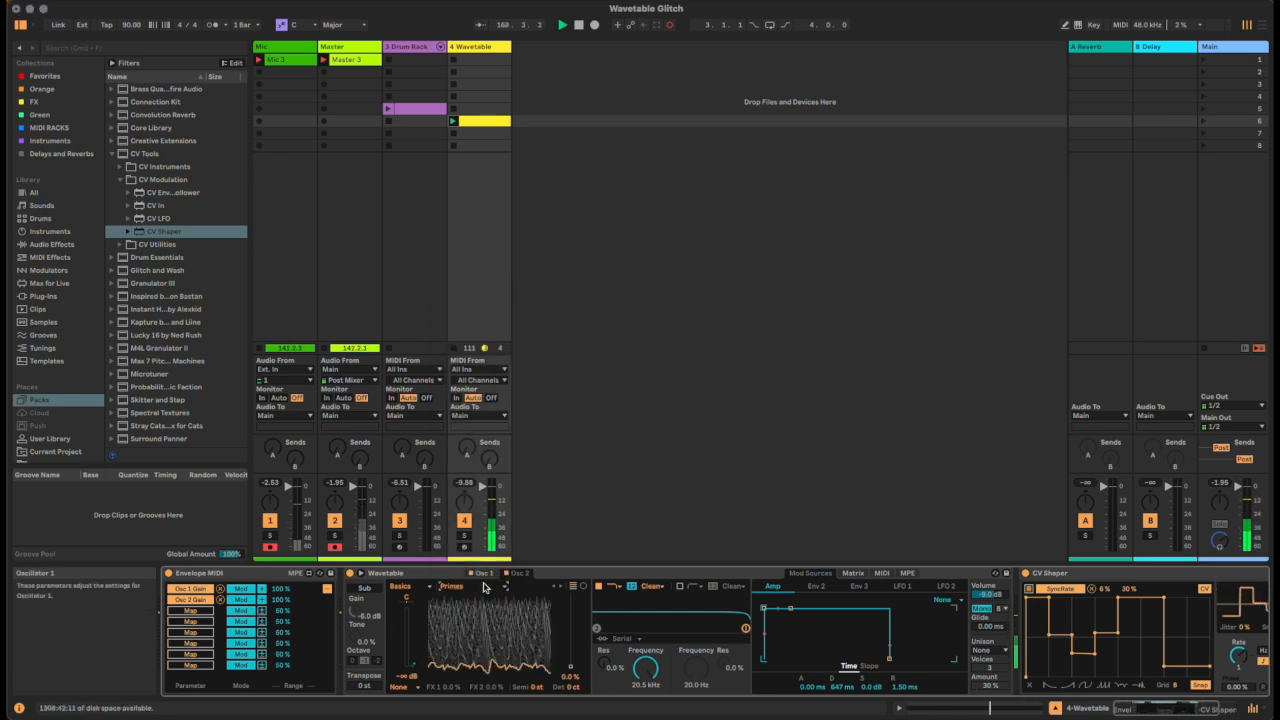
pyautogui.click(405, 688)
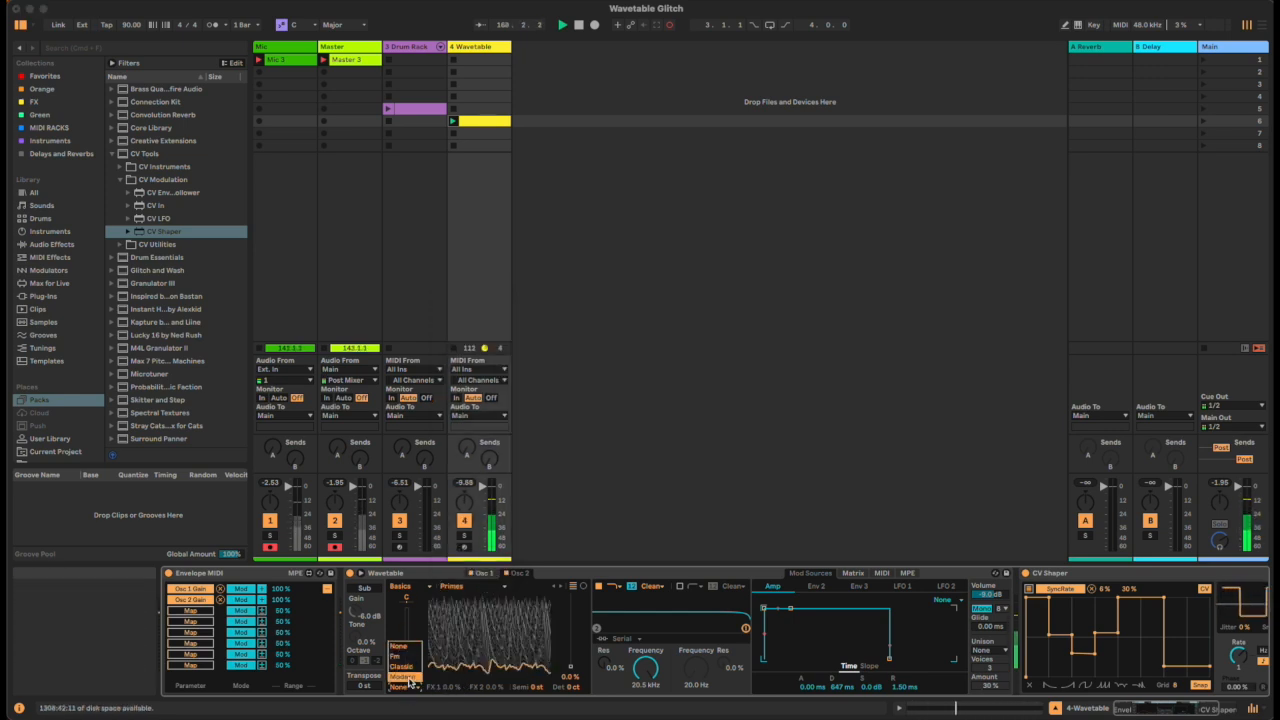
pyautogui.click(403, 656)
pyautogui.moveTo(487, 689); pyautogui.dragTo(487, 650)
pyautogui.moveTo(446, 688); pyautogui.dragTo(446, 713)
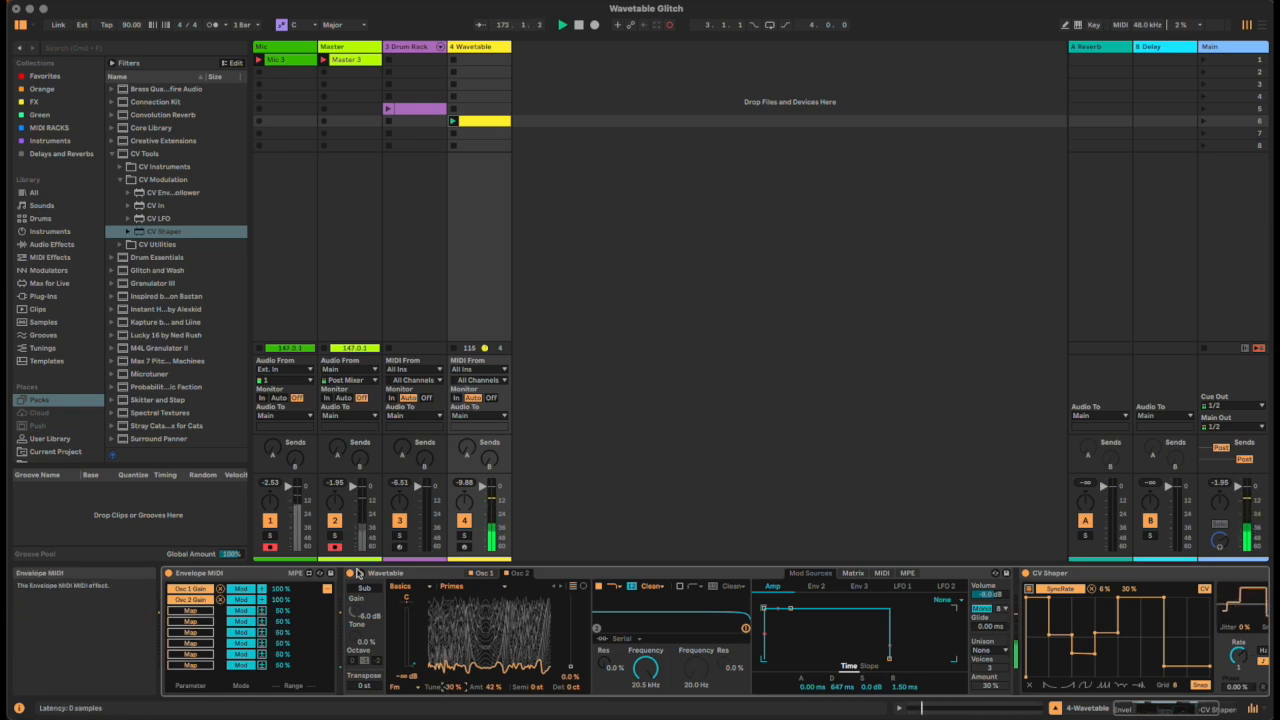
# - Map oscillator 1's transpose and the Sub gain to Envelope MIDI, with the Sub enabled at octave -2 and 100% gain modulation
pyautogui.click(186, 612)
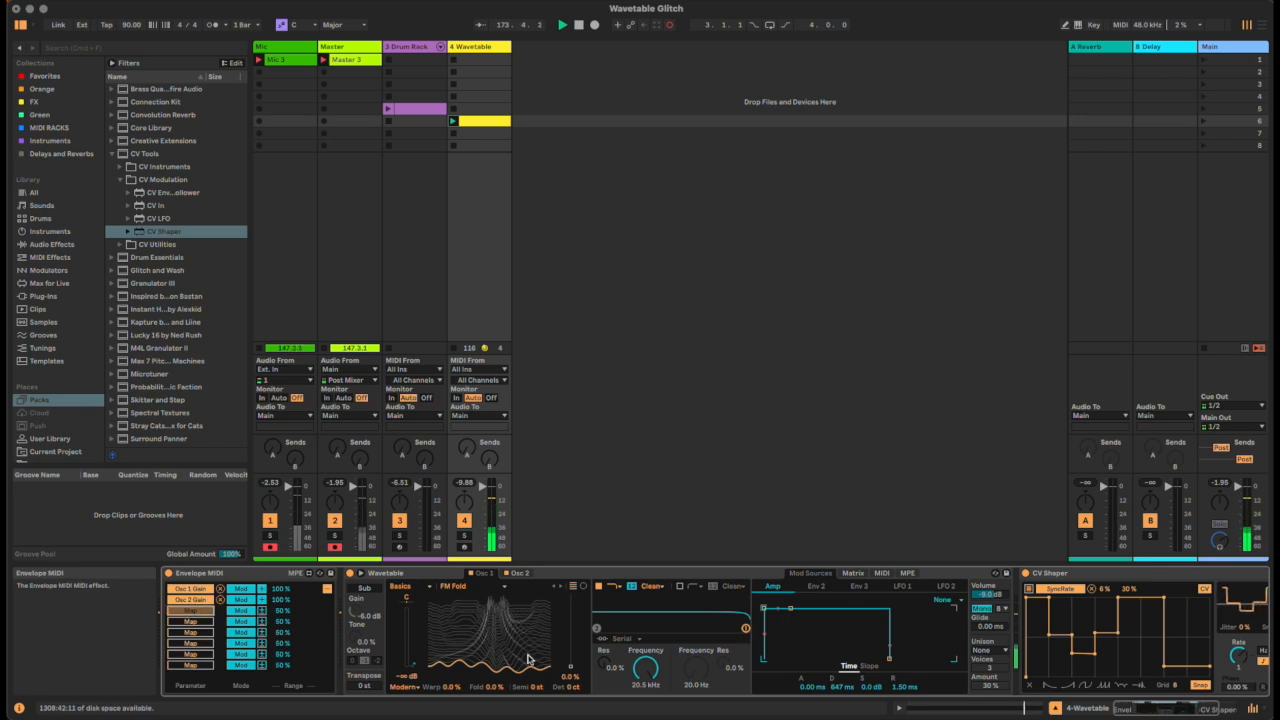
pyautogui.click(532, 687)
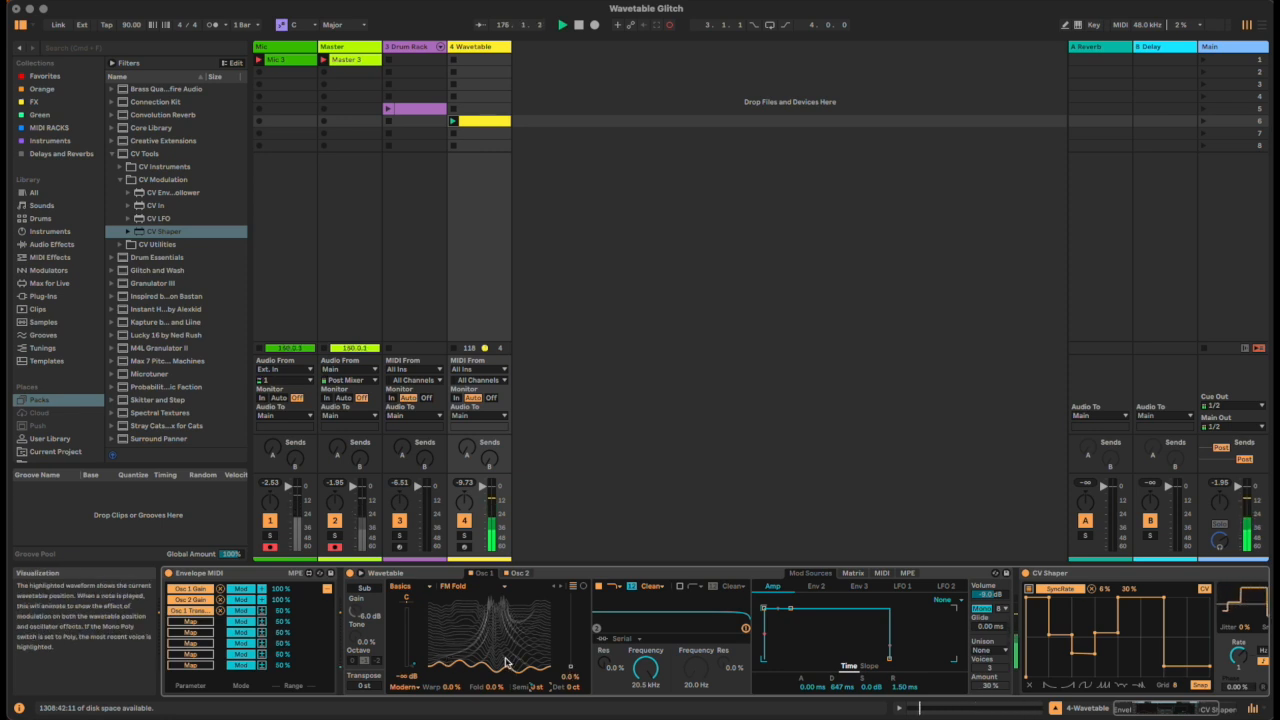
pyautogui.click(190, 621)
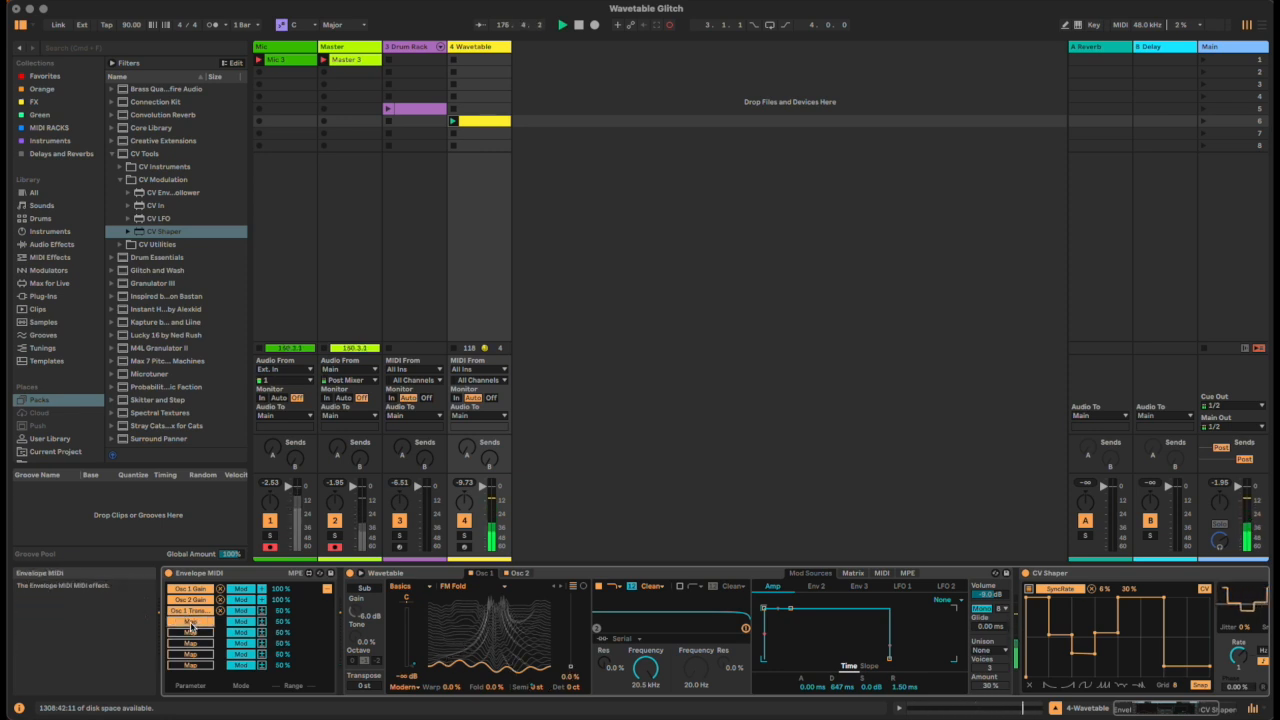
pyautogui.click(362, 614)
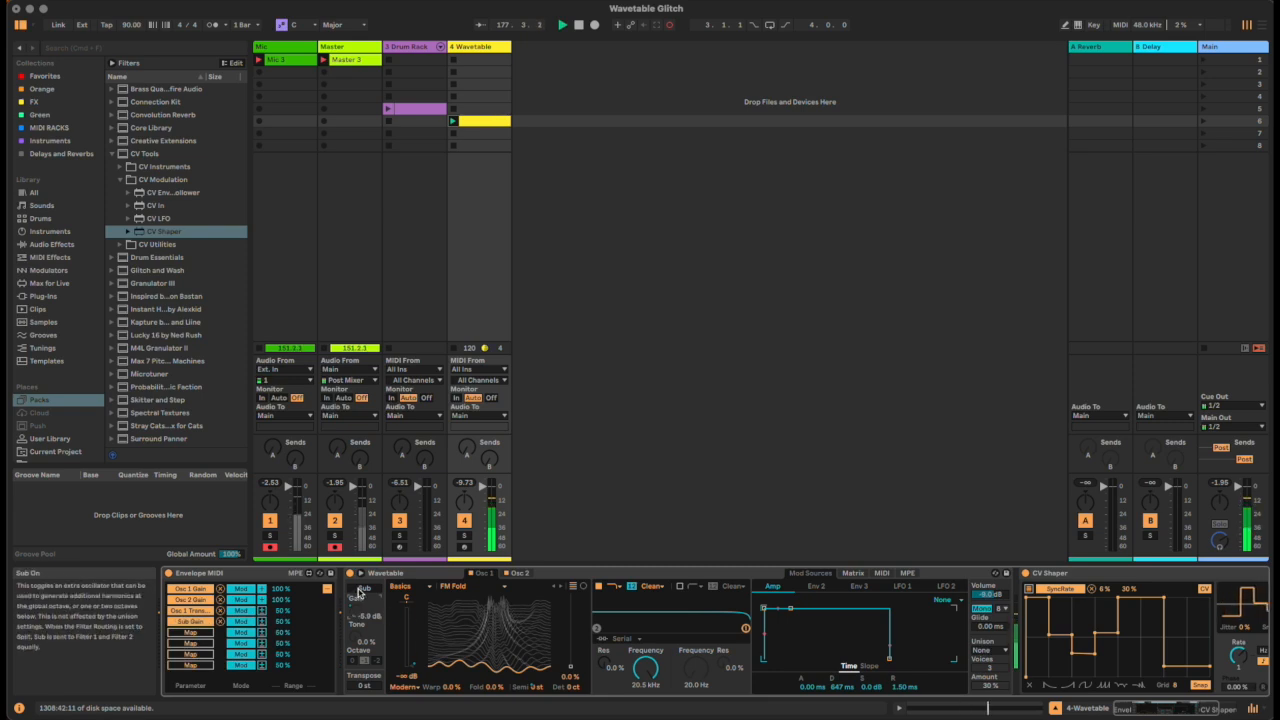
pyautogui.moveTo(276, 622); pyautogui.dragTo(276, 580)
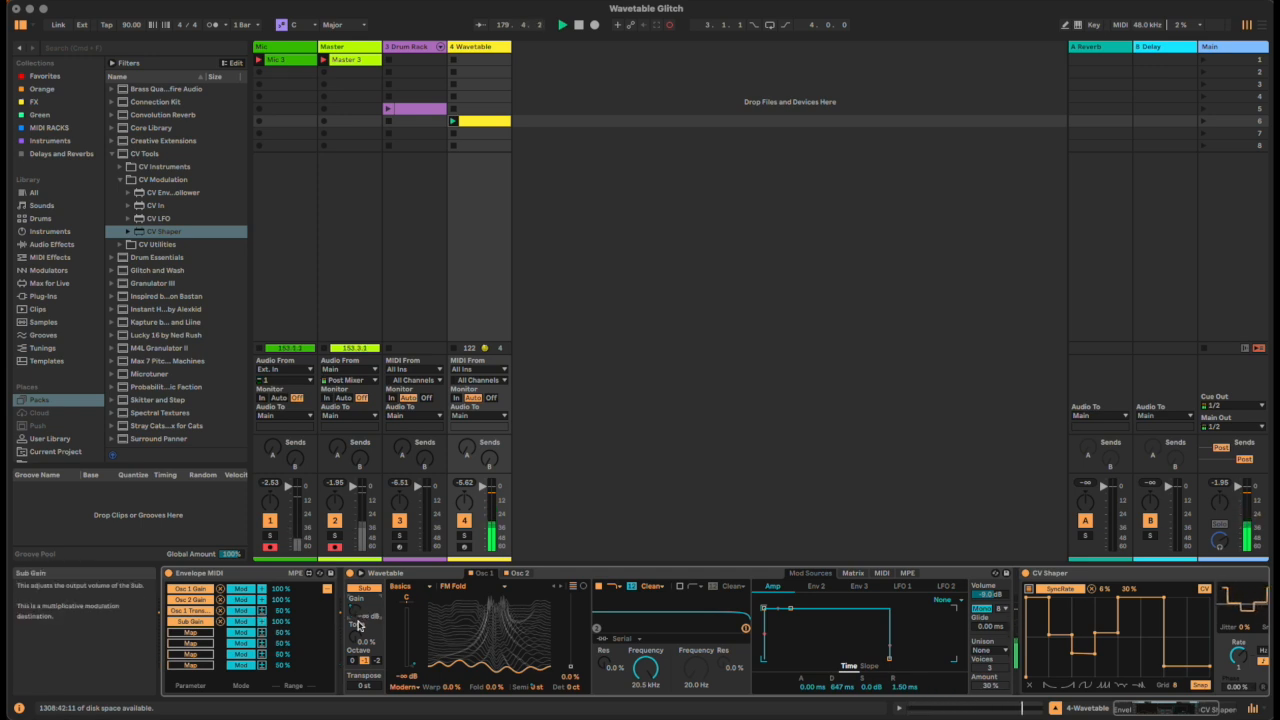
pyautogui.click(376, 662)
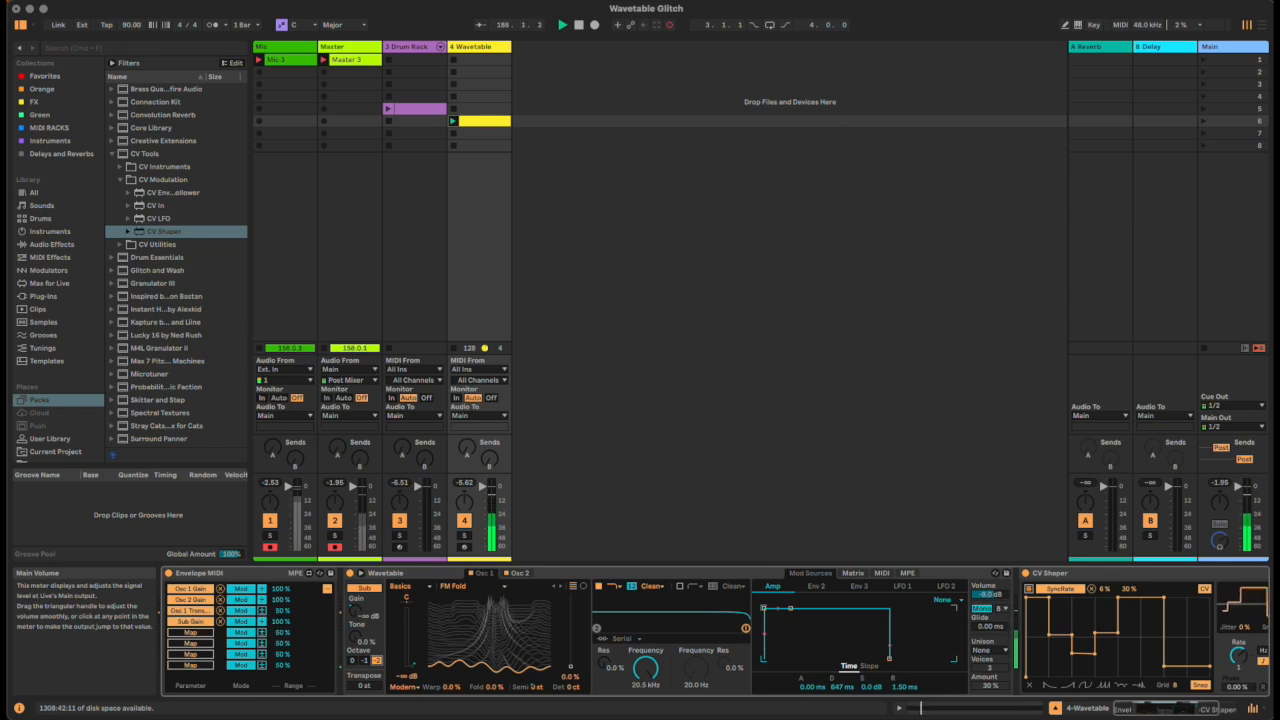
# - Set CV Shaper's jitter to 24%, with Wavetable collapsed and Envelope MIDI's mapping list closed
pyautogui.moveTo(1198, 709); pyautogui.dragTo(1218, 707)
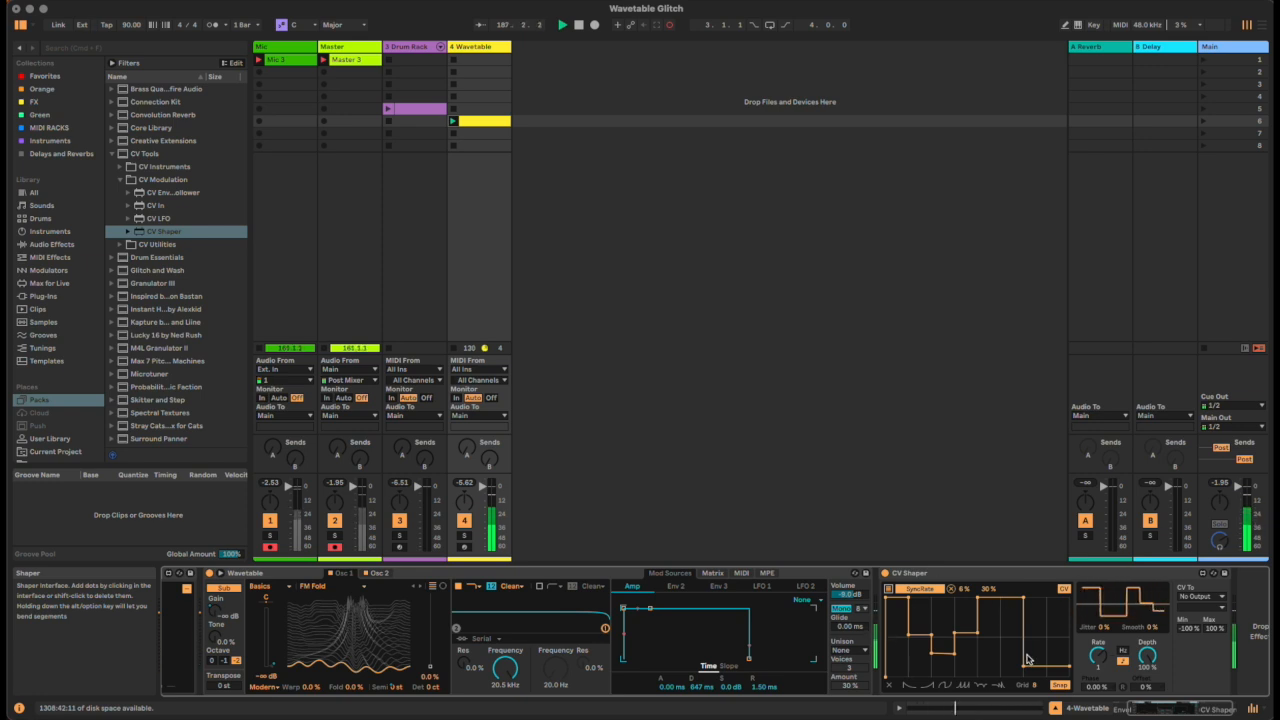
pyautogui.doubleClick(435, 573)
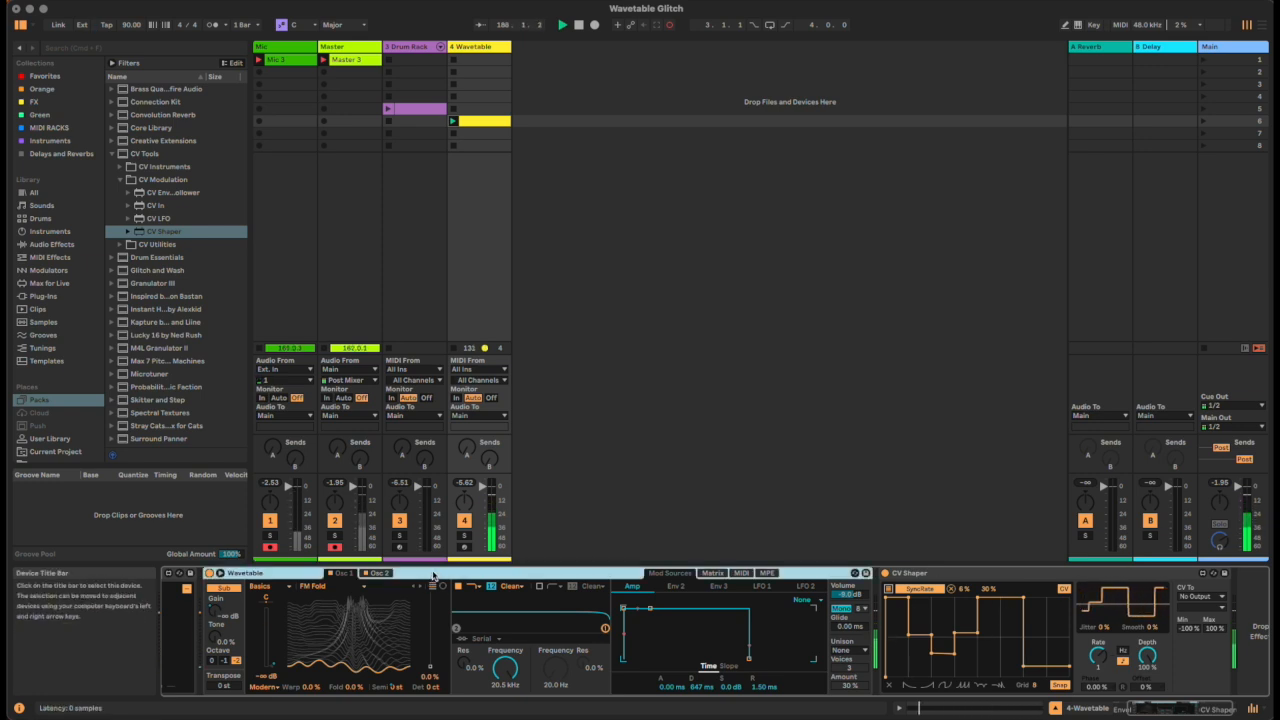
pyautogui.moveTo(445, 627); pyautogui.dragTo(445, 608)
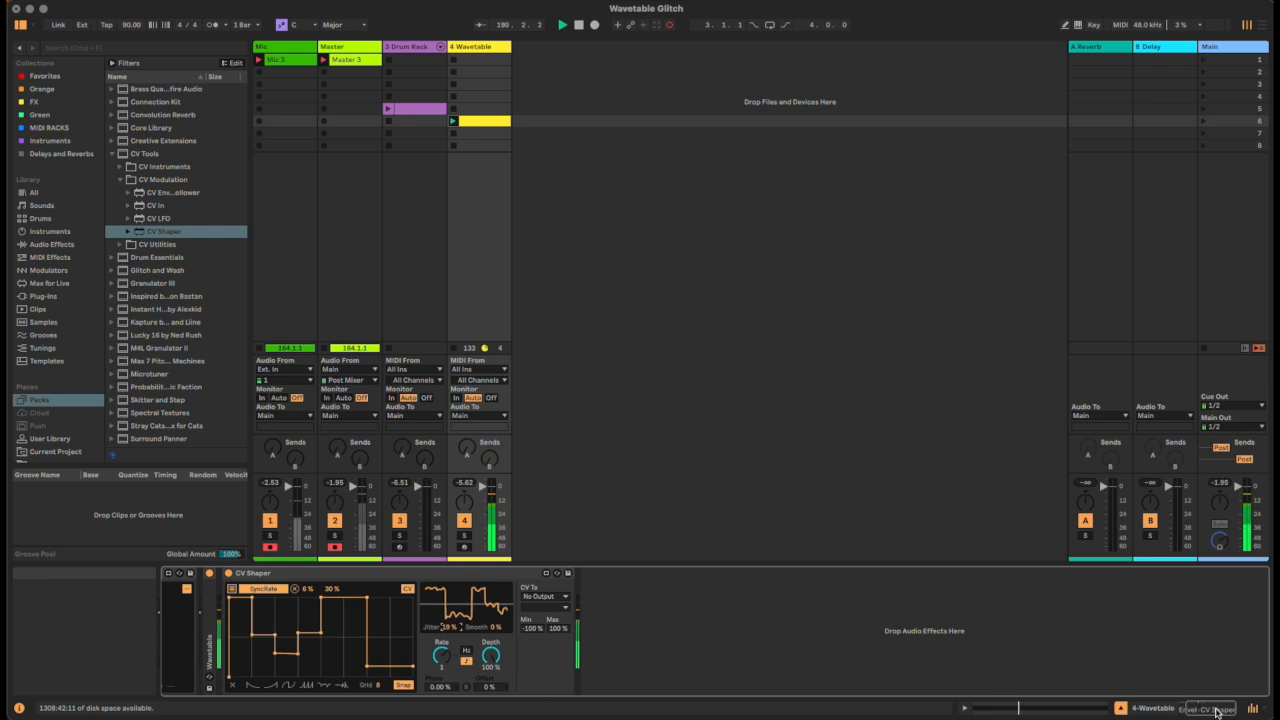
pyautogui.moveTo(1216, 709); pyautogui.dragTo(1050, 709)
pyautogui.click(326, 589)
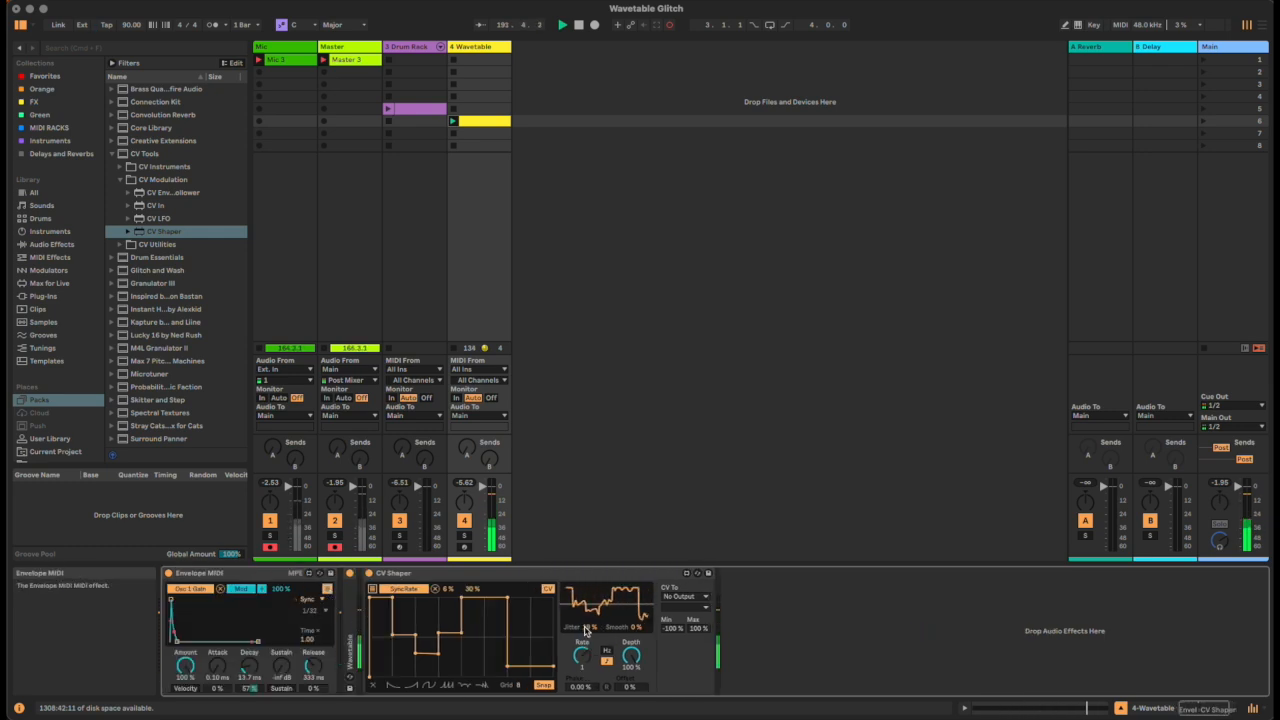
pyautogui.moveTo(589, 627); pyautogui.dragTo(589, 622)
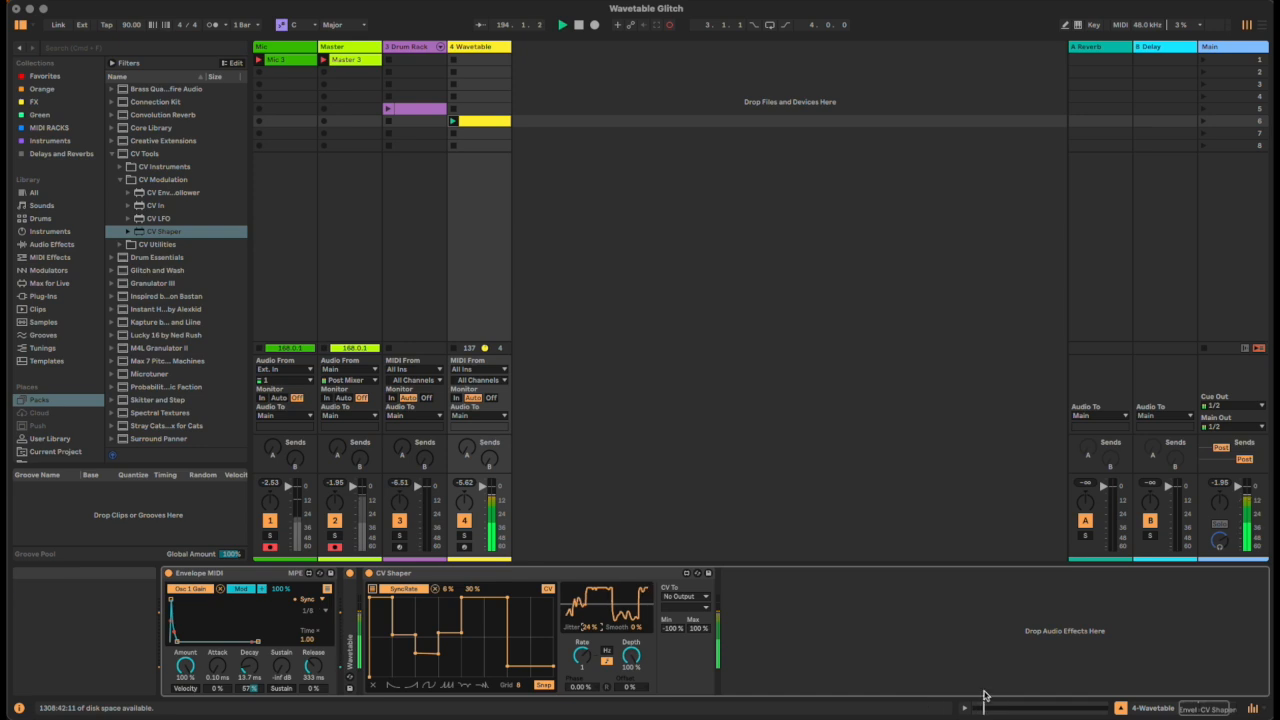
# - Add the Beat Repeat audio effect after CV Shaper
pyautogui.click(901, 661)
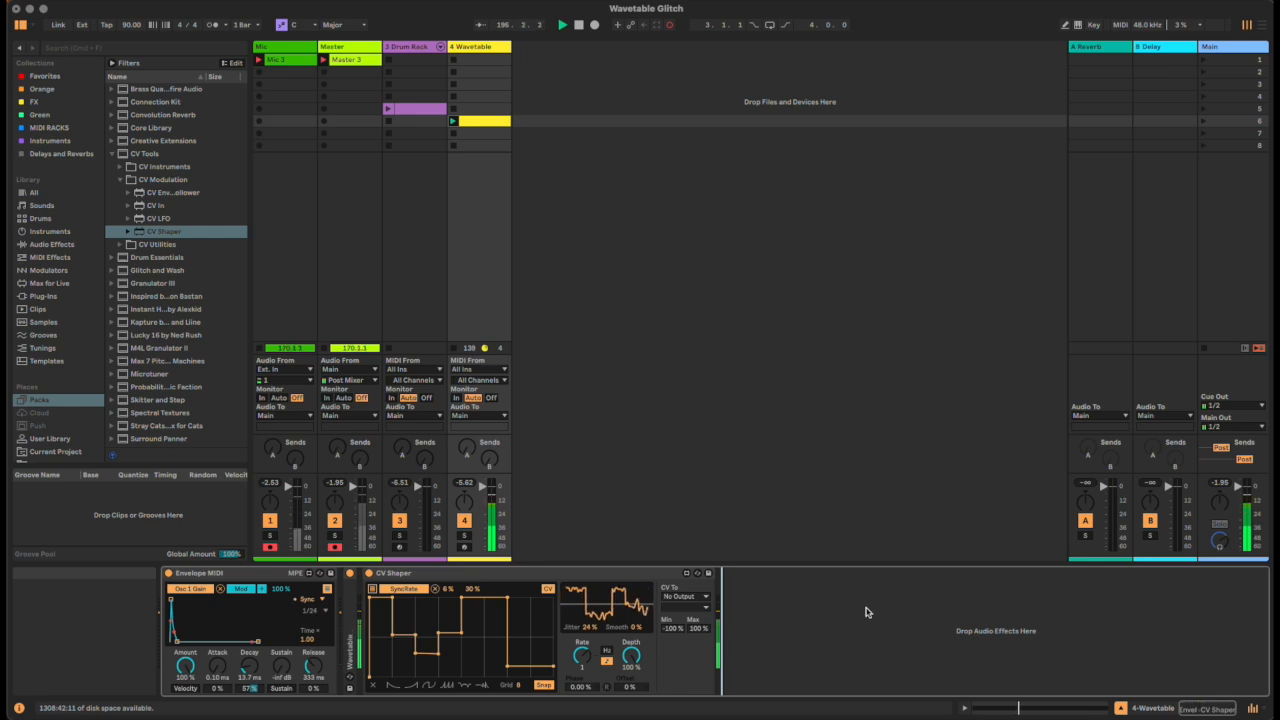
pyautogui.click(55, 245)
pyautogui.moveTo(155, 297); pyautogui.dragTo(766, 585)
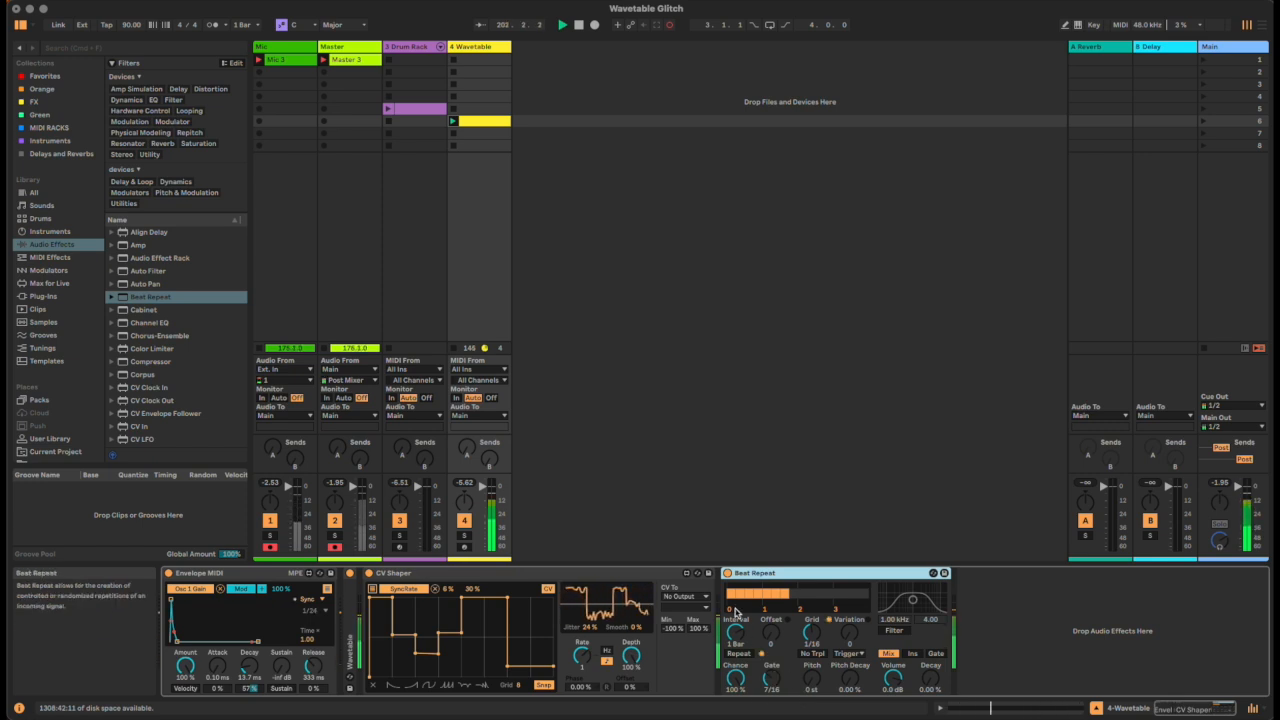
# - Set Beat Repeat to a 1/64 grid, Insert mode, the filter on at about 753 Hz, gate 3/16 and pitch decay 22.2%
pyautogui.click(813, 634)
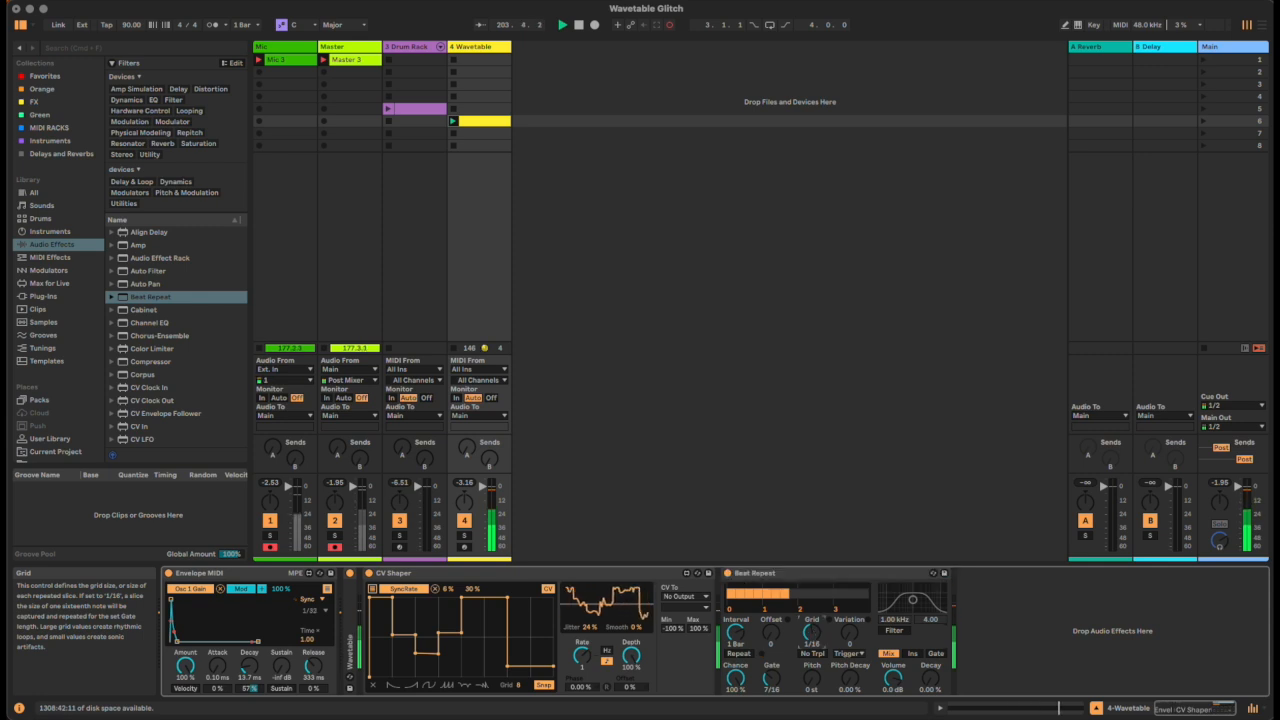
pyautogui.moveTo(813, 634); pyautogui.dragTo(813, 643)
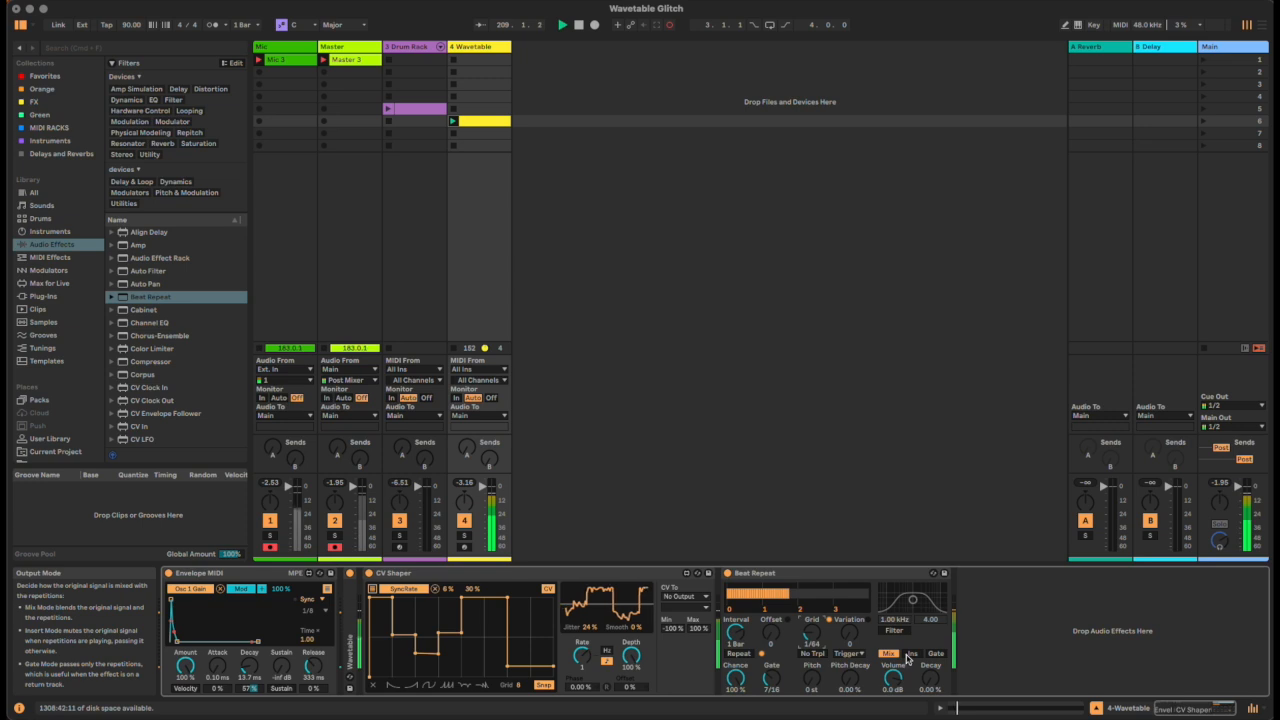
pyautogui.click(911, 655)
pyautogui.click(913, 603)
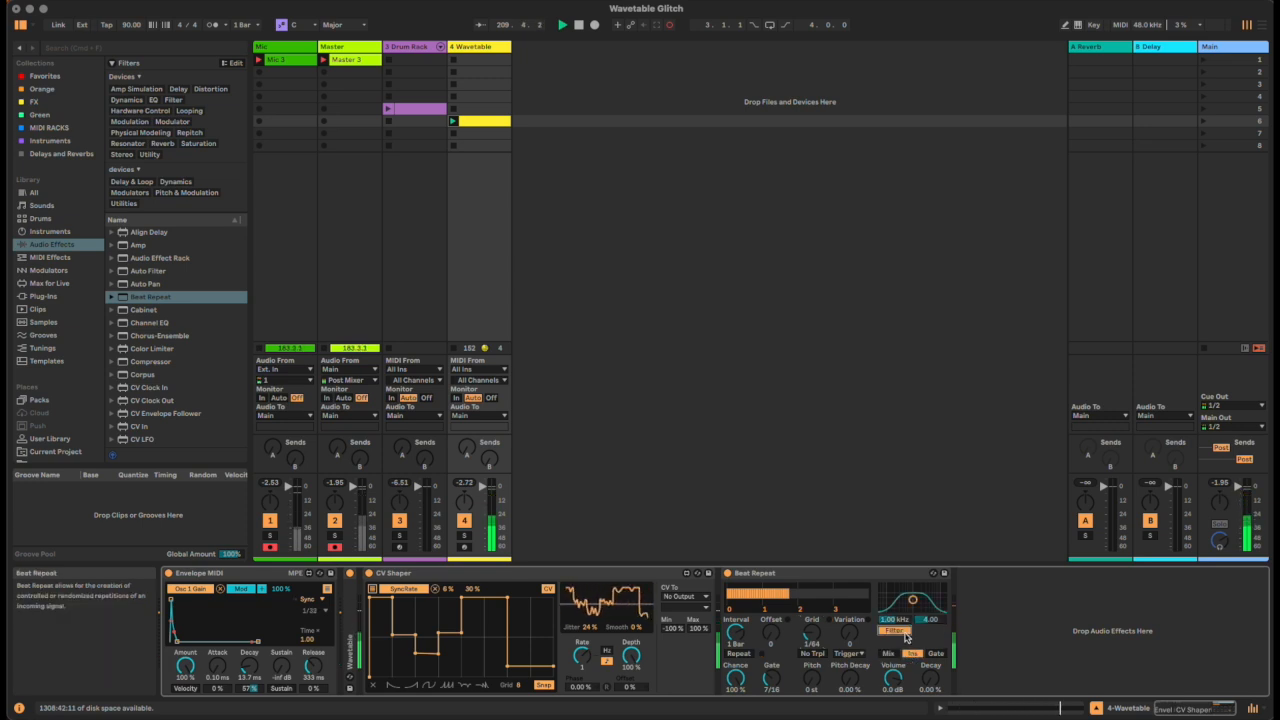
pyautogui.moveTo(913, 603); pyautogui.dragTo(910, 600)
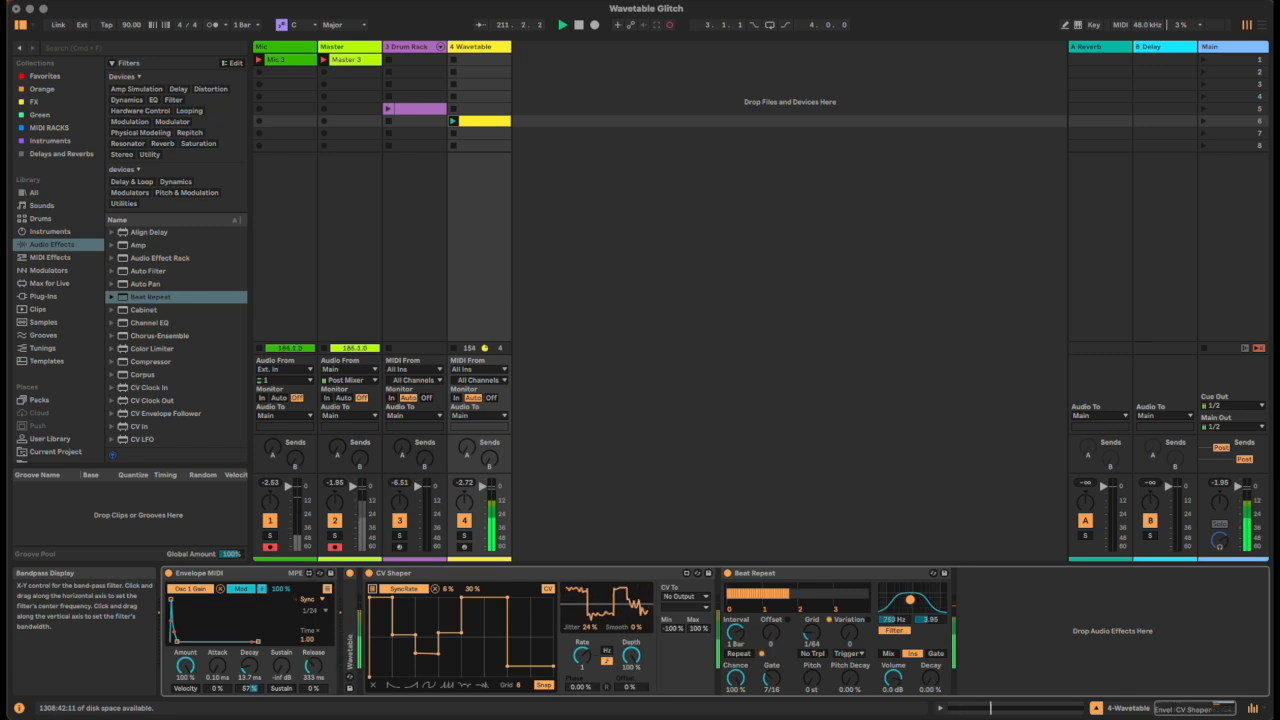
pyautogui.moveTo(771, 677); pyautogui.dragTo(762, 690)
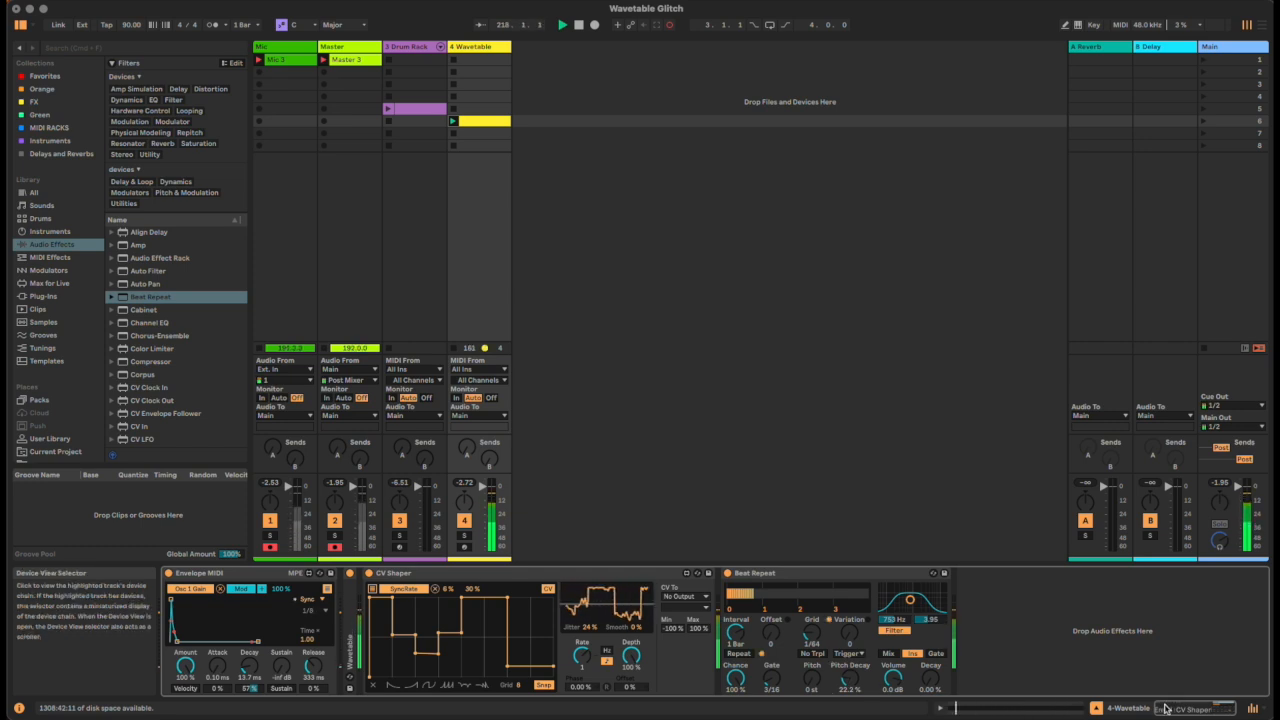
# - Collapse CV Shaper and add a second Beat Repeat using Insert mode, a 1.12 kHz filter, grid 1/64 and gate 1/16
pyautogui.doubleClick(510, 573)
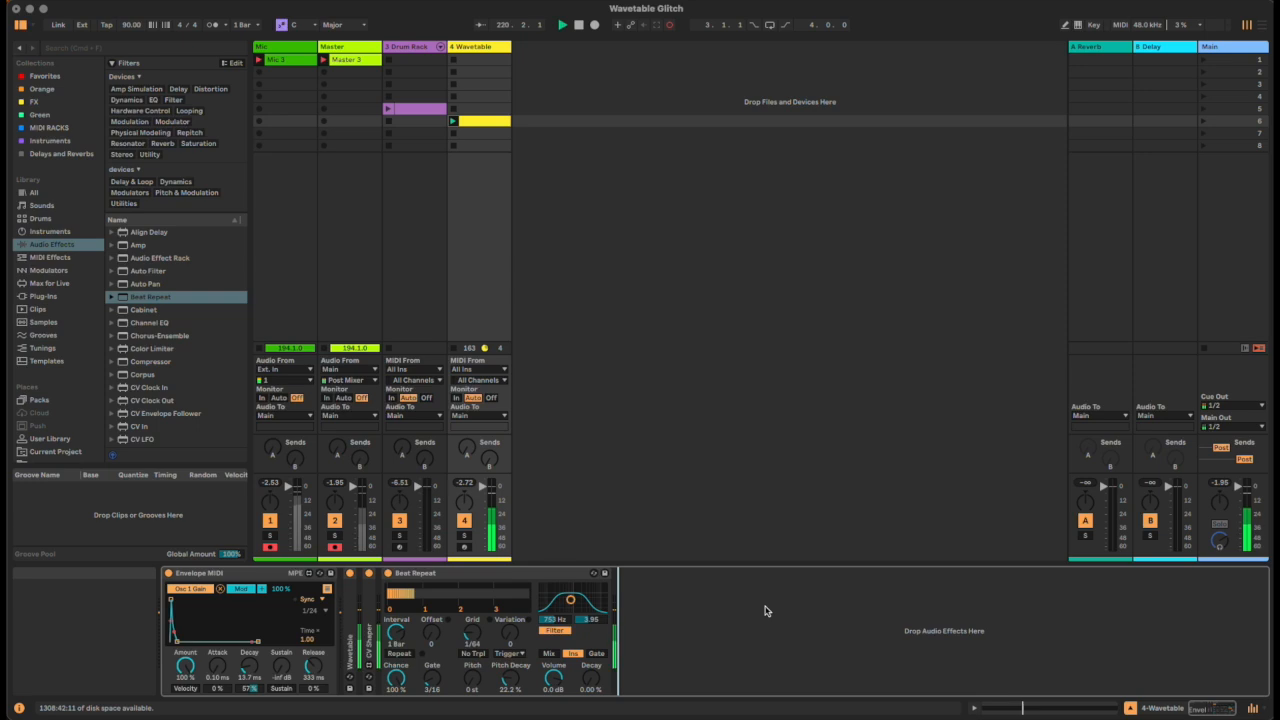
pyautogui.moveTo(148, 297); pyautogui.dragTo(672, 616)
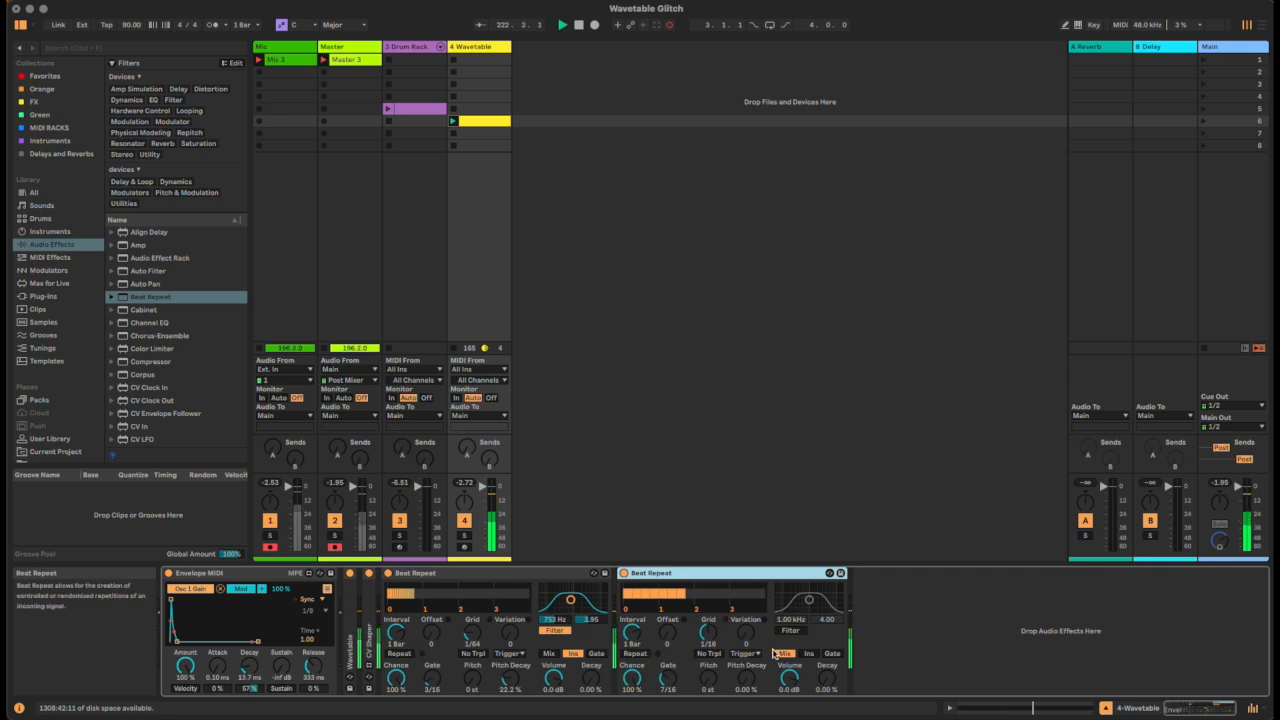
pyautogui.click(805, 654)
pyautogui.click(790, 631)
pyautogui.moveTo(806, 604); pyautogui.dragTo(811, 600)
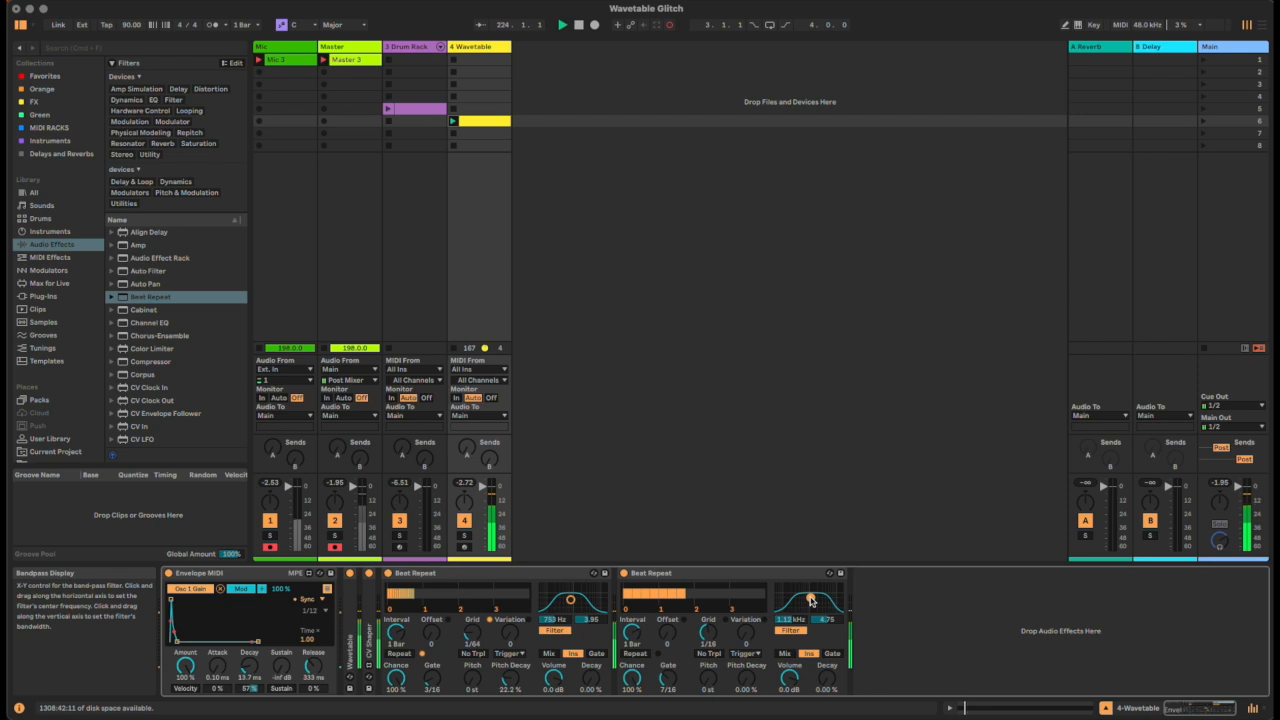
pyautogui.moveTo(668, 676); pyautogui.dragTo(670, 681)
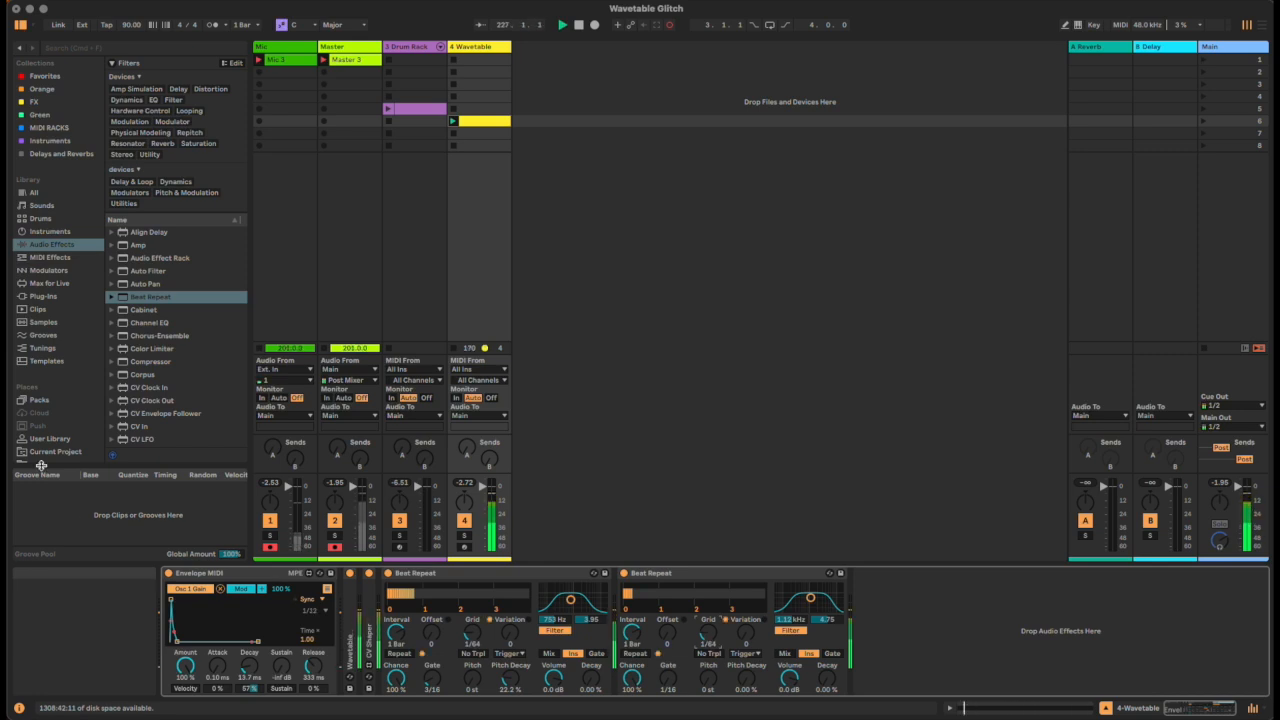
# - Add CV LFO from the CV Tools pack after the second Beat Repeat and set its waveform to Random
pyautogui.click(56, 403)
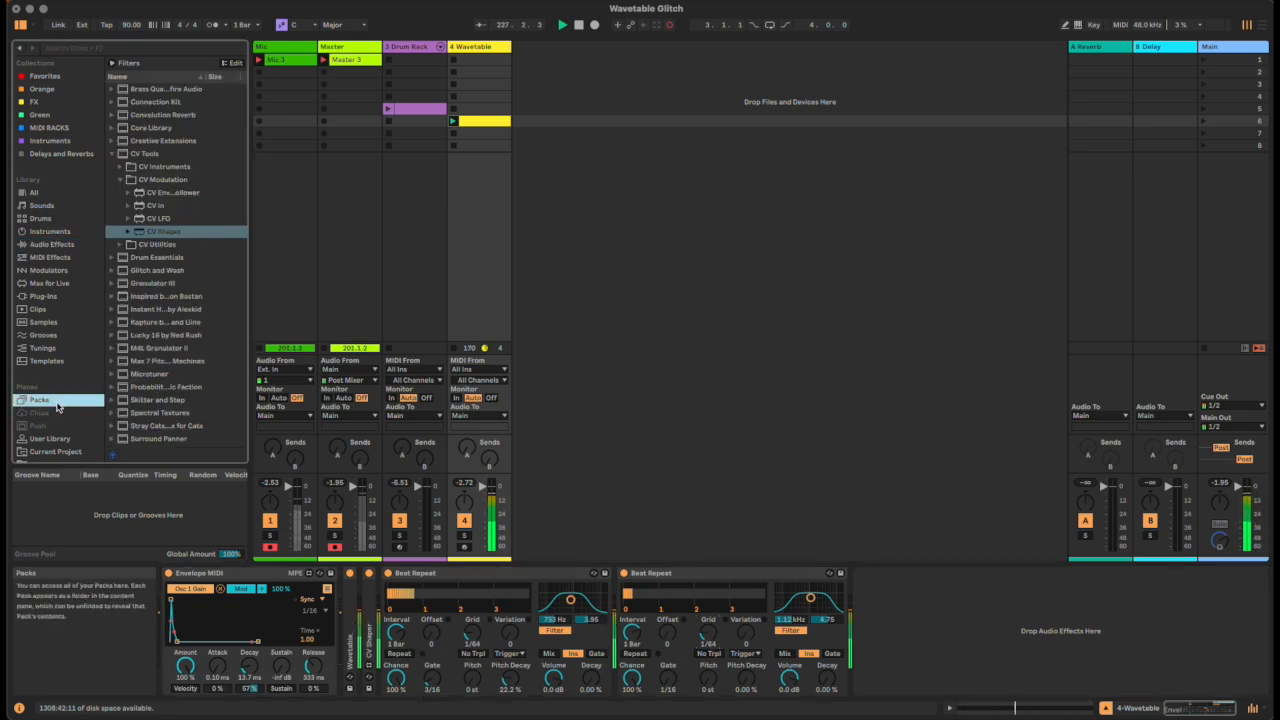
pyautogui.click(155, 218)
pyautogui.moveTo(1003, 641); pyautogui.dragTo(1002, 641)
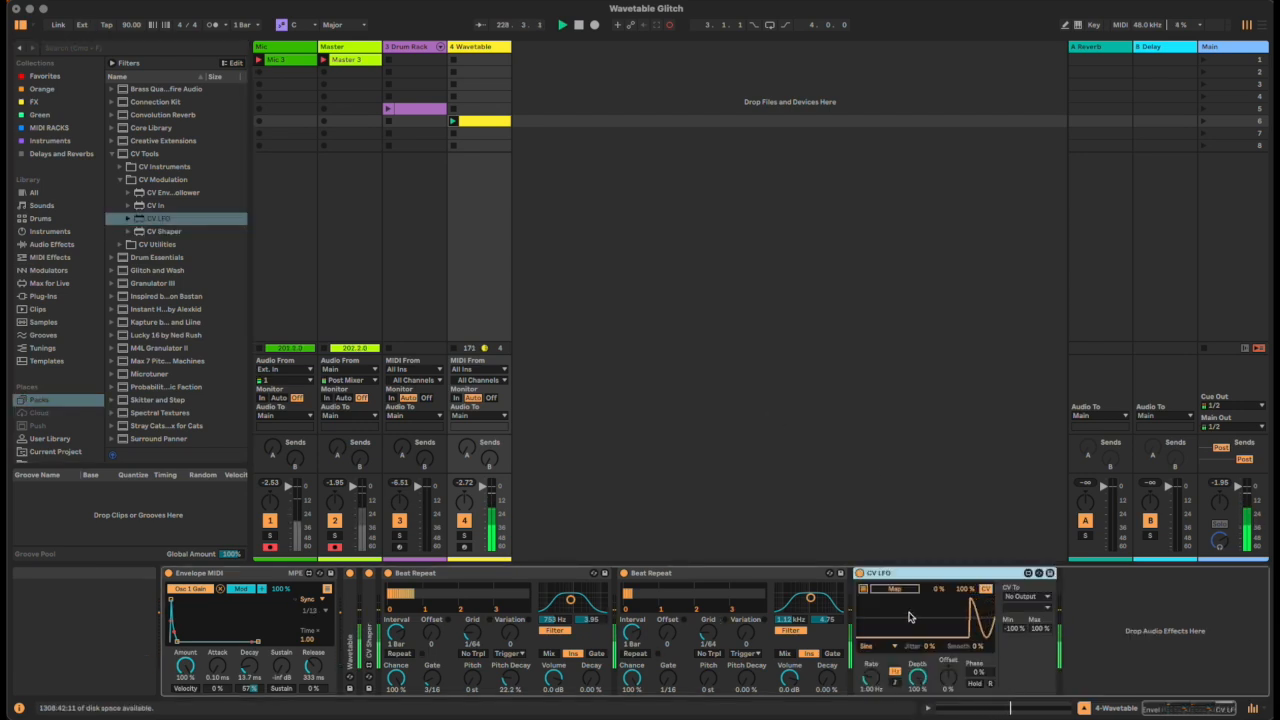
pyautogui.click(889, 646)
pyautogui.click(884, 623)
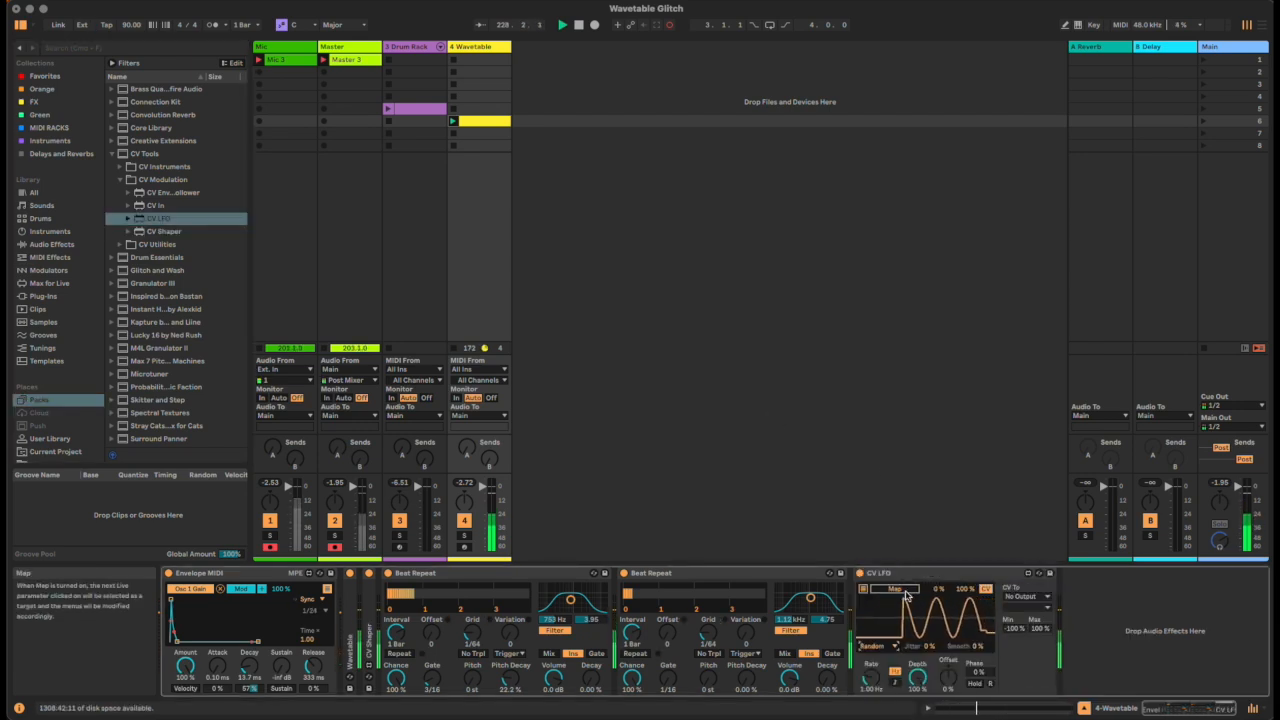
# - Map CV LFO to the second Beat Repeat's Offset at a tempo-synced rate of 1, and set that Beat Repeat's variation to 4 at 1/8
pyautogui.click(908, 594)
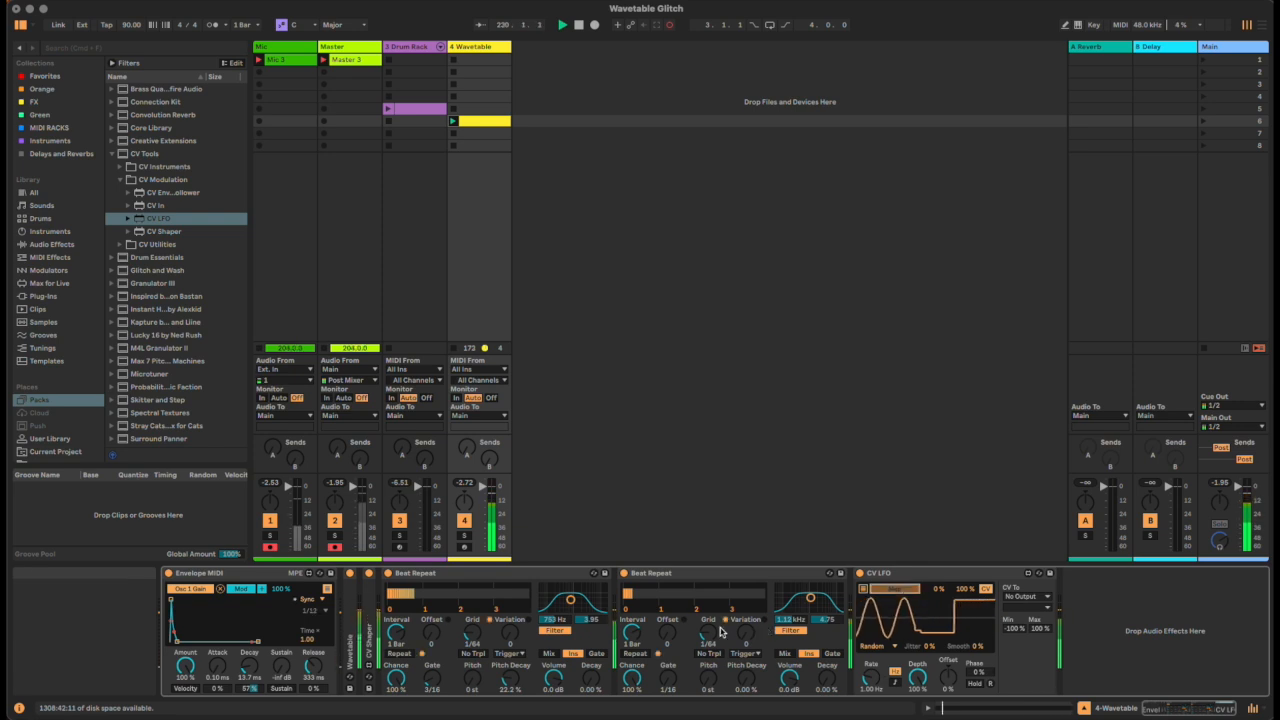
pyautogui.click(670, 641)
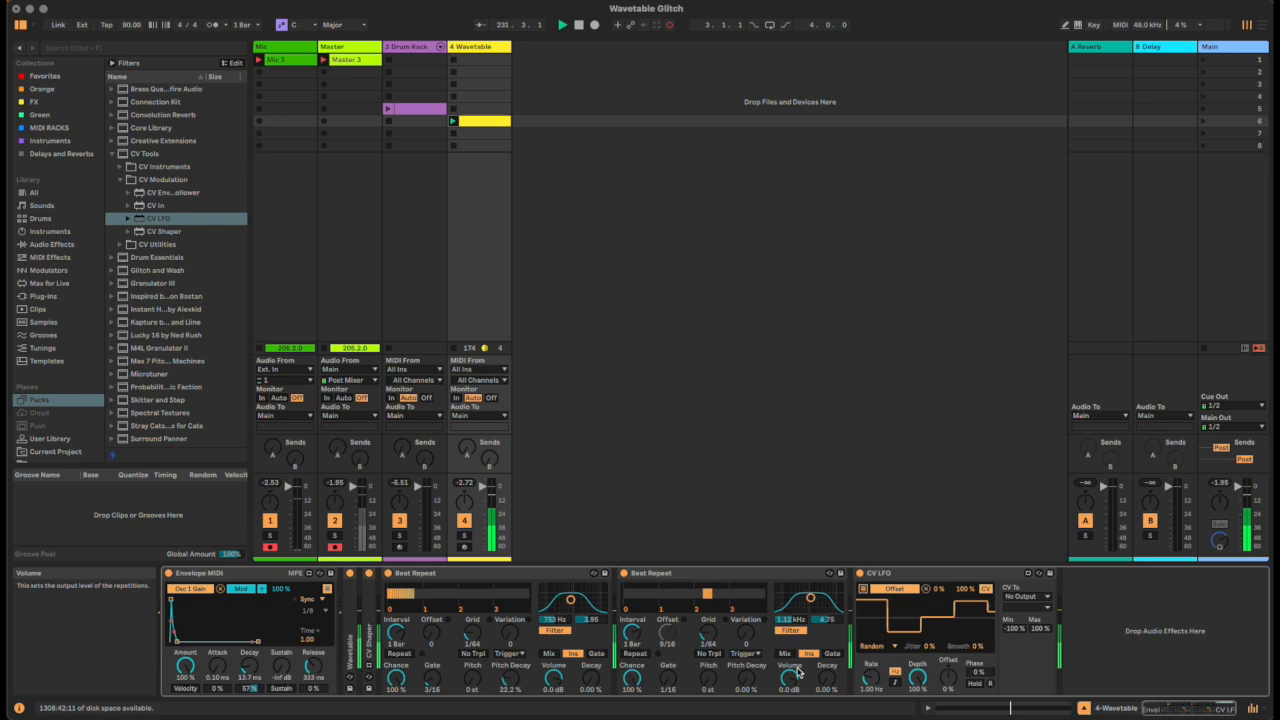
pyautogui.click(895, 682)
pyautogui.moveTo(880, 678); pyautogui.dragTo(876, 682)
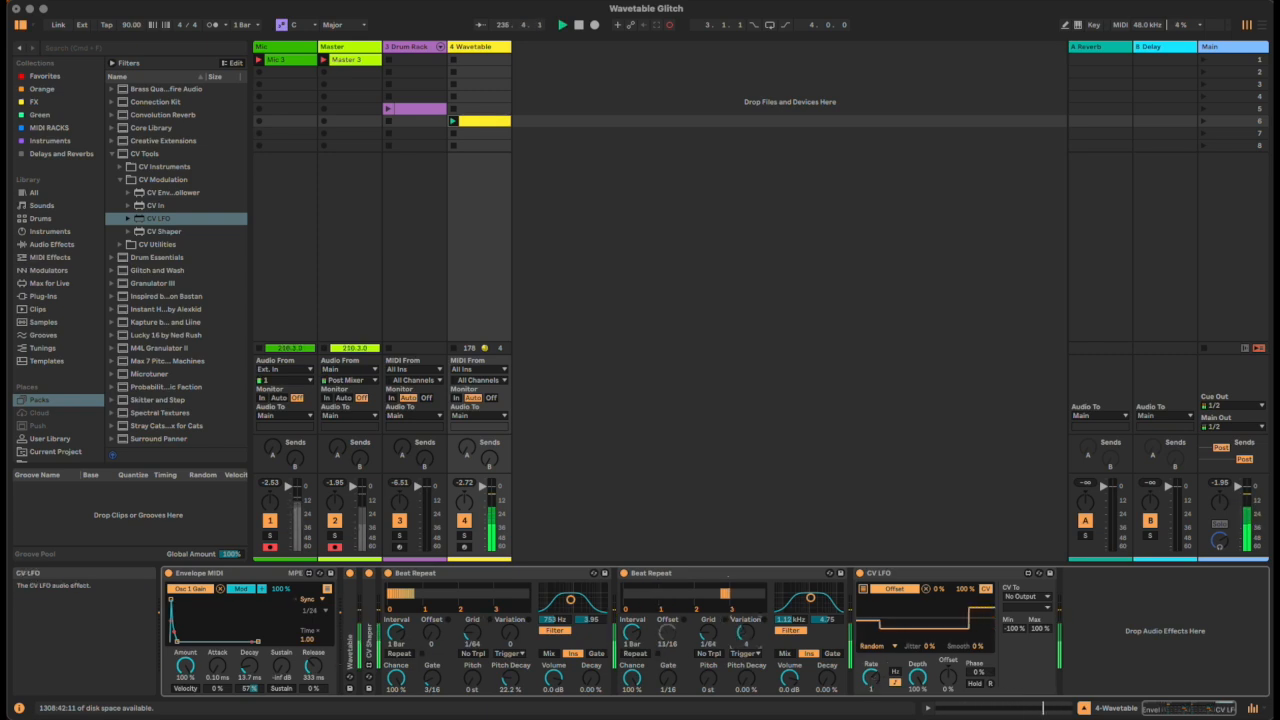
pyautogui.click(744, 653)
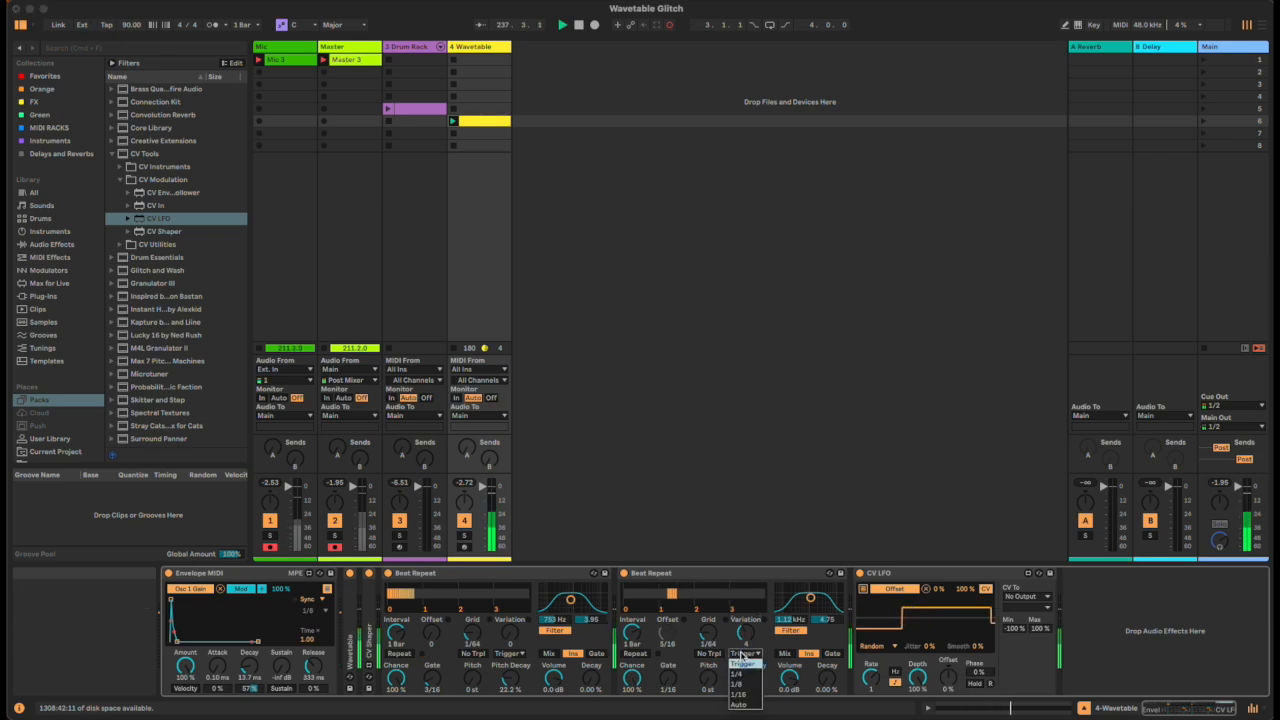
pyautogui.click(744, 683)
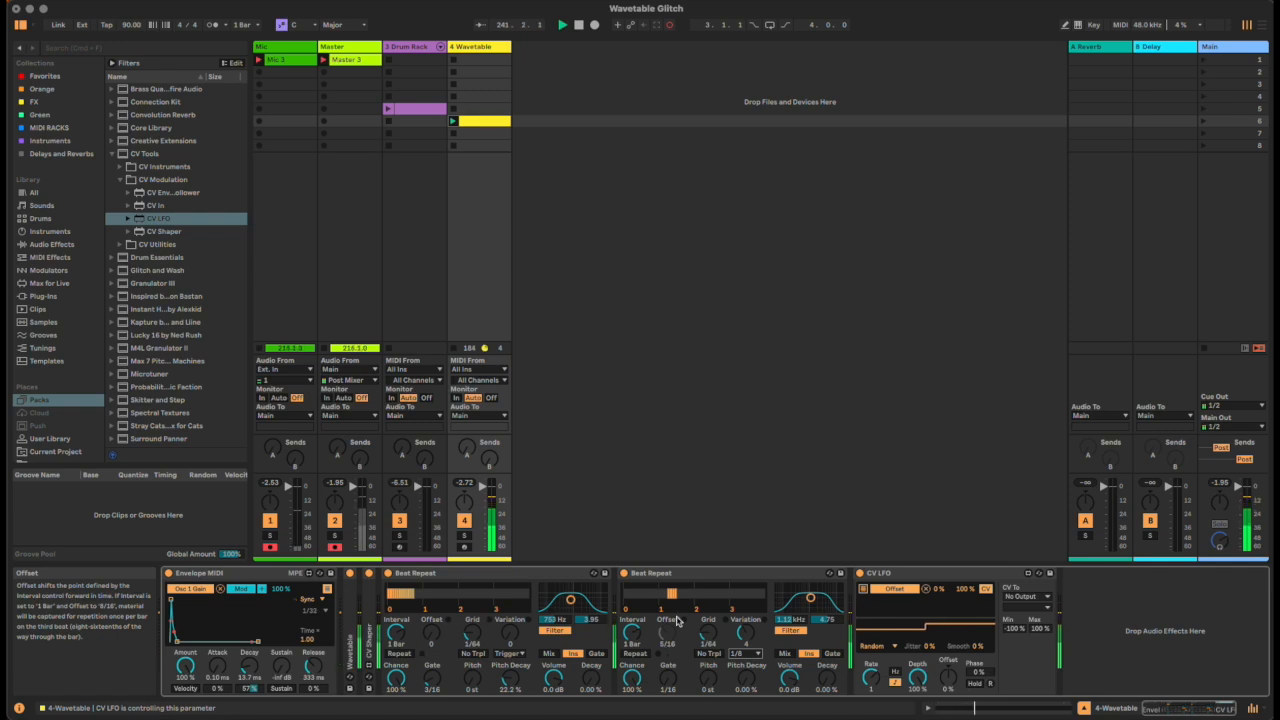
# - Collapse the remaining devices and group the whole device chain into an Instrument Rack with its chain list shown
pyautogui.doubleClick(692, 576)
pyautogui.doubleClick(692, 576)
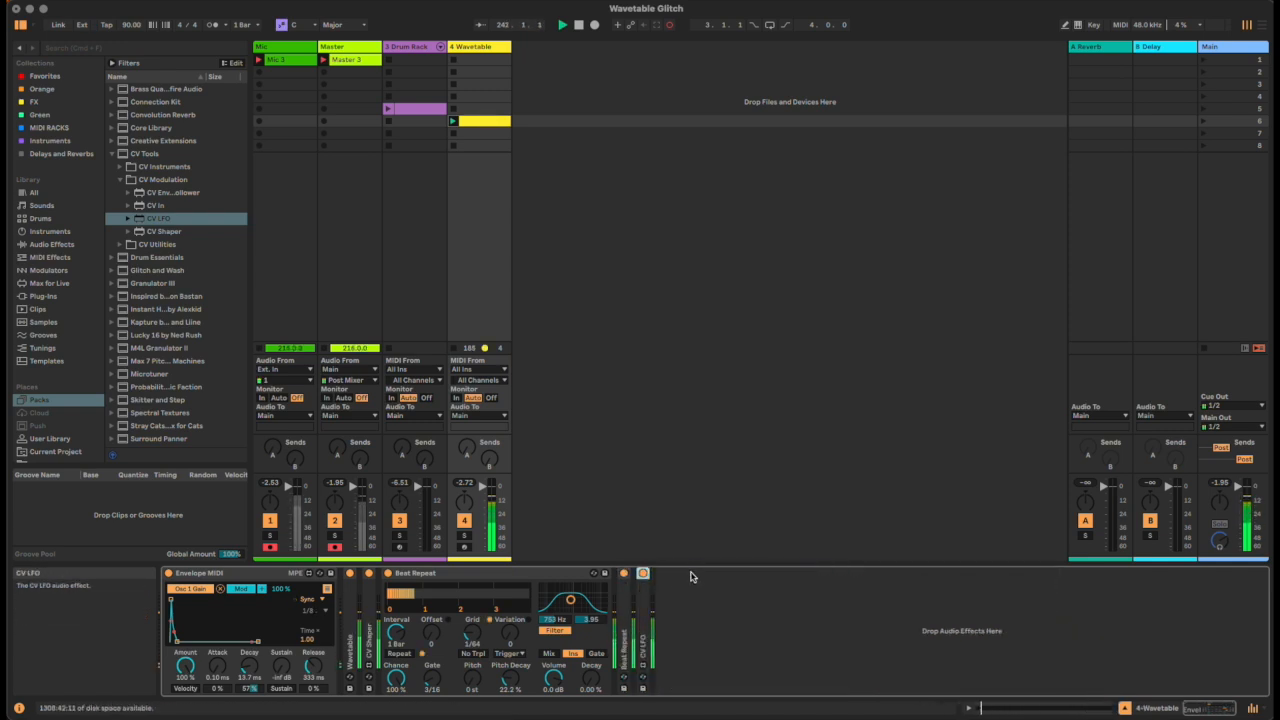
pyautogui.doubleClick(540, 576)
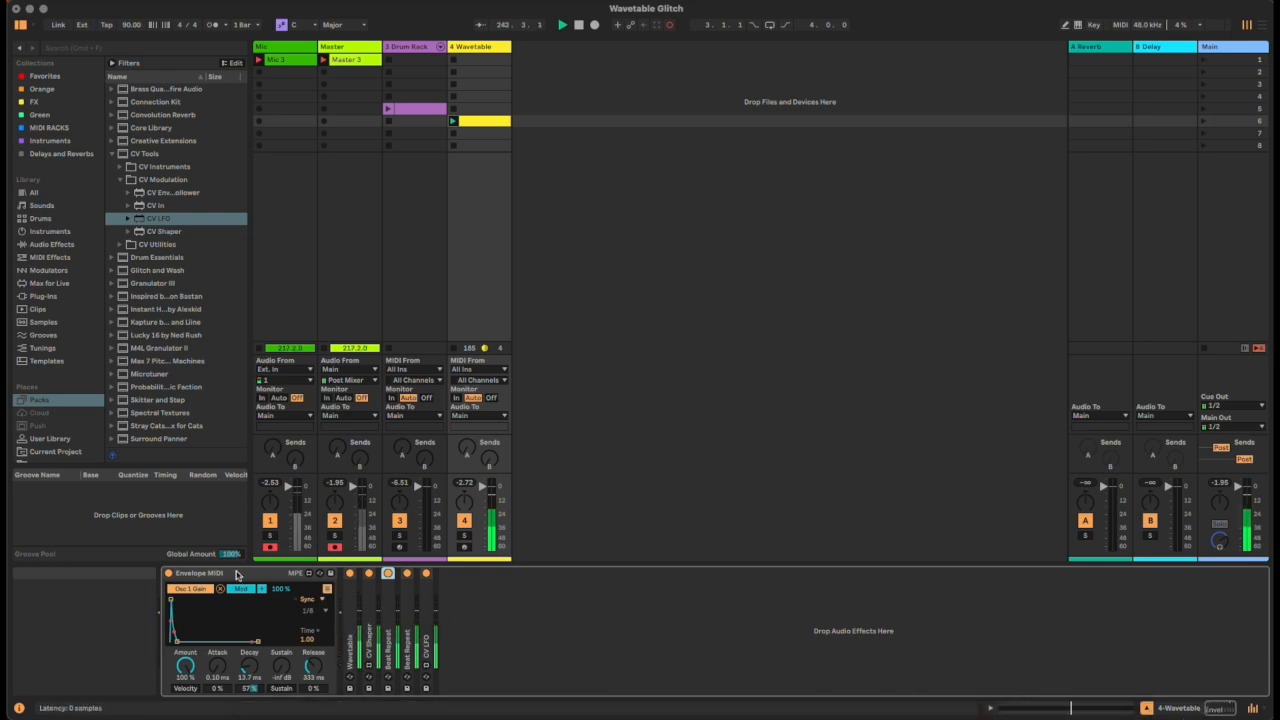
pyautogui.doubleClick(235, 574)
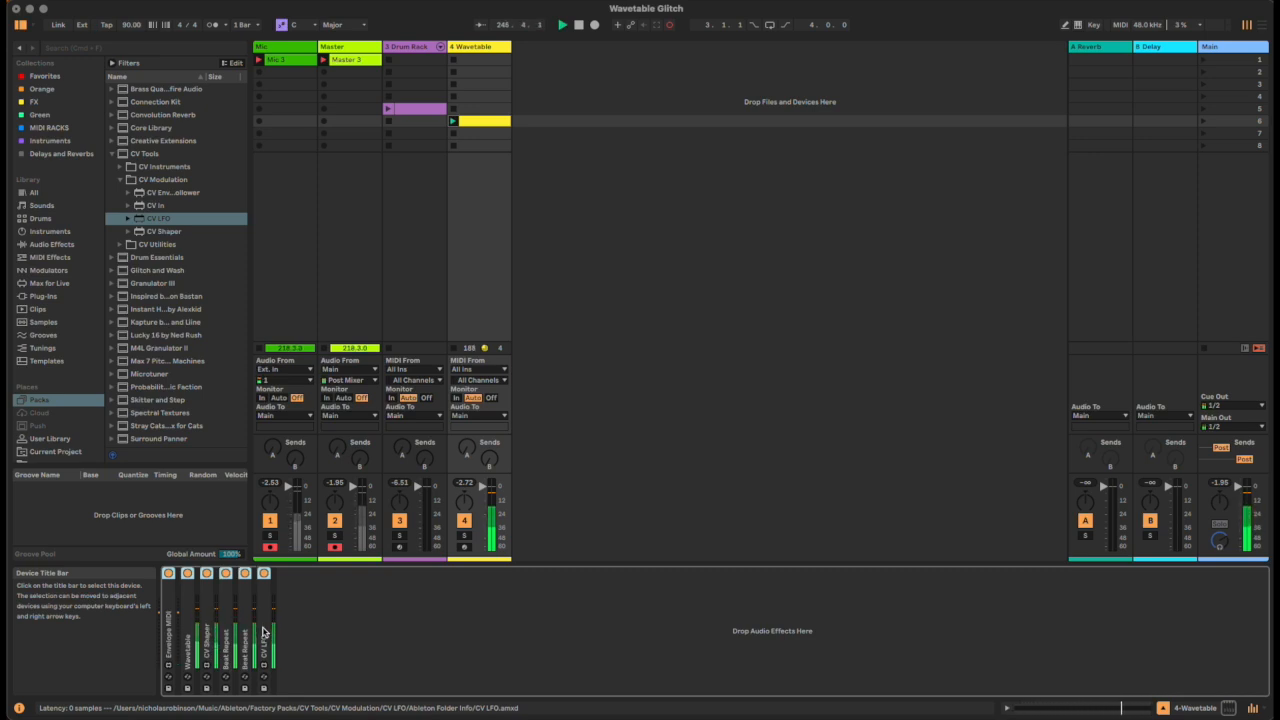
pyautogui.press('super+a')
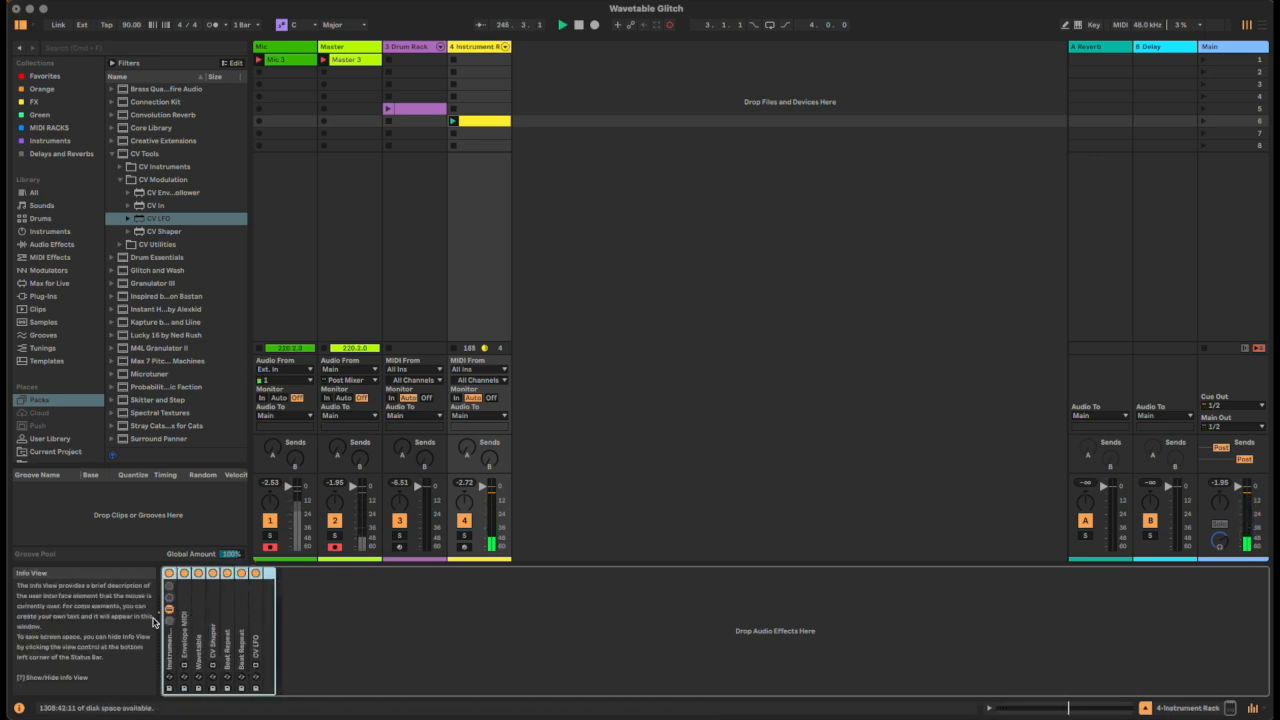
pyautogui.press('super+g')
pyautogui.click(240, 656)
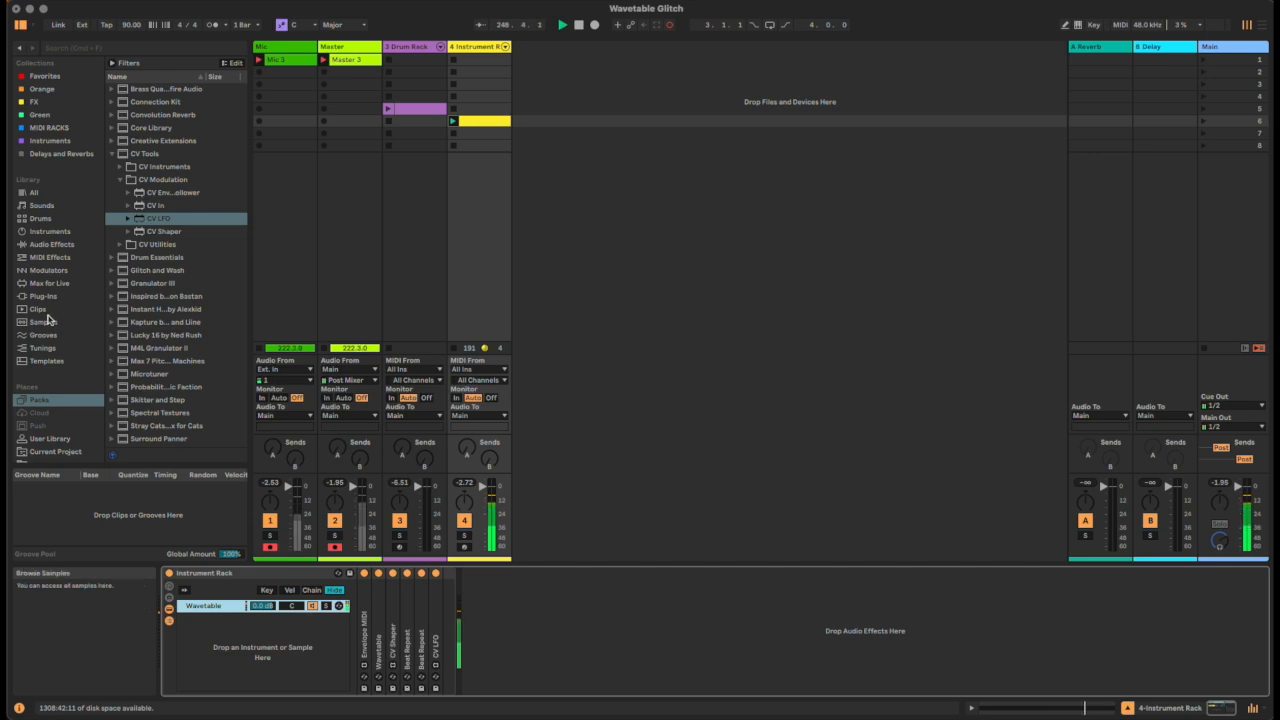
# - Add a new Wavetable instrument as a second chain in the rack, deactivate the first chain and select the new one
pyautogui.click(64, 232)
pyautogui.scroll(-5, 163, 390)
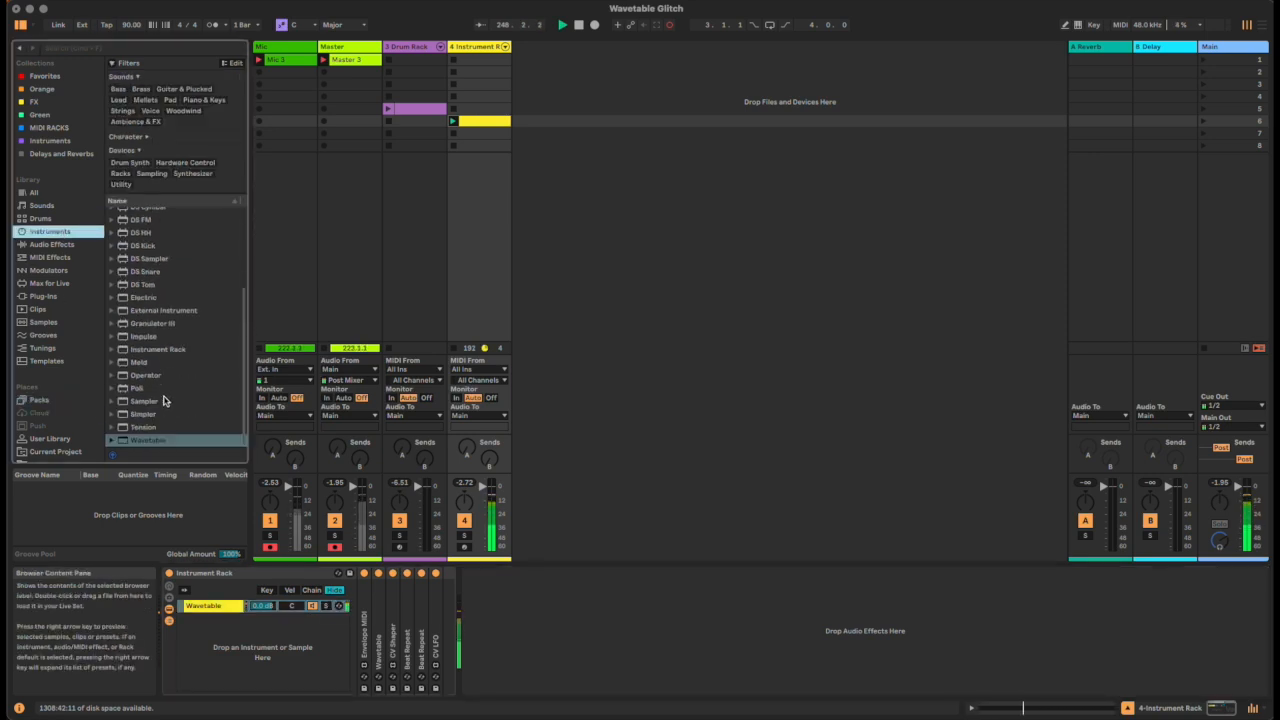
pyautogui.click(166, 440)
pyautogui.moveTo(217, 582); pyautogui.dragTo(236, 652)
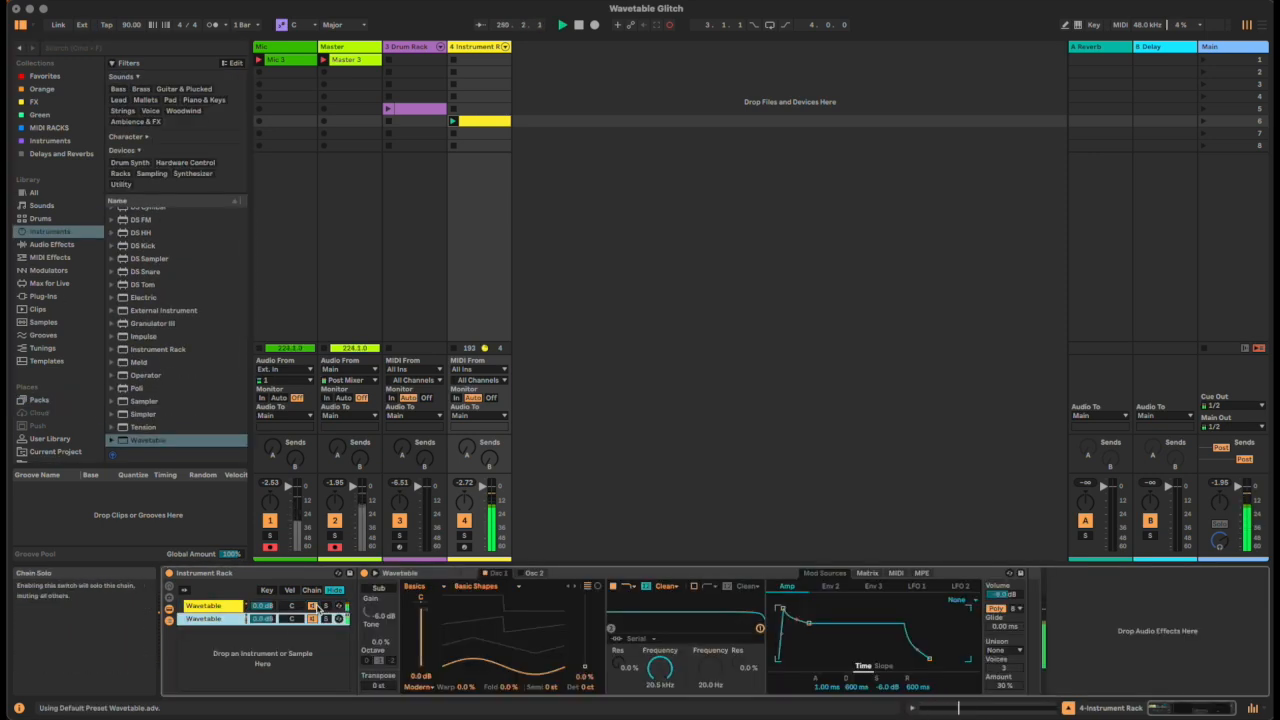
pyautogui.click(313, 606)
pyautogui.click(211, 620)
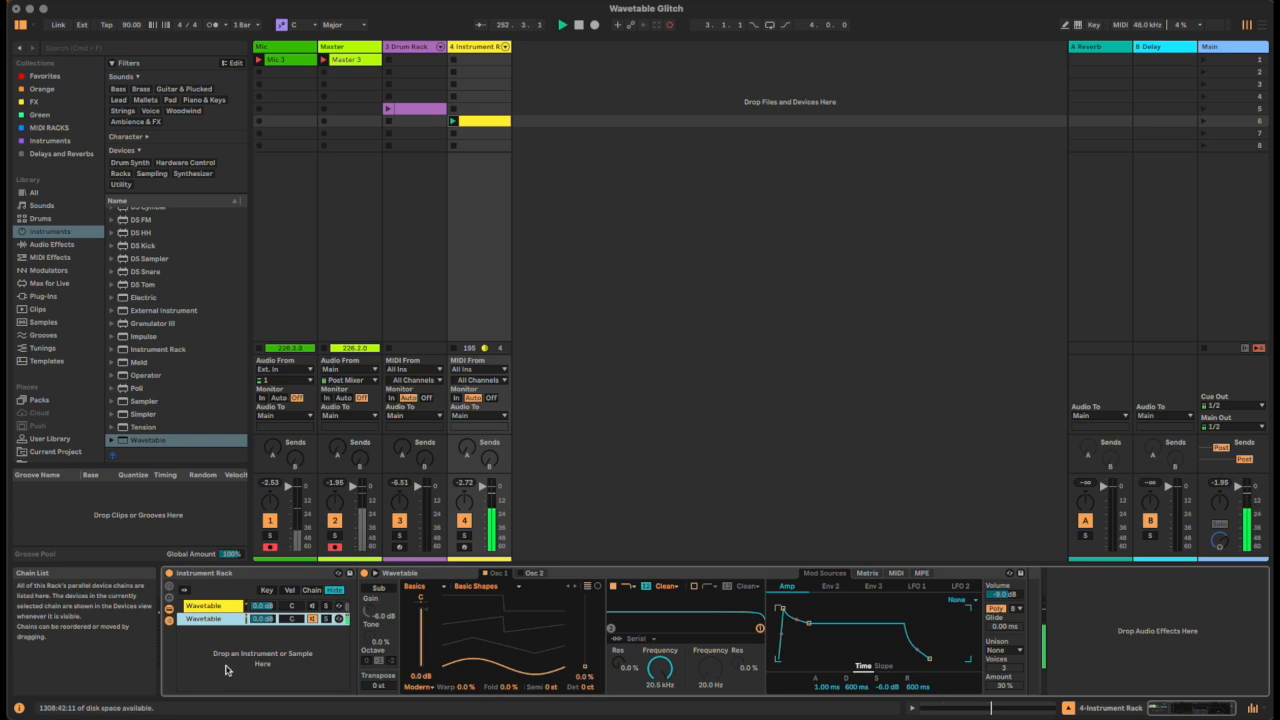
# - Insert the Envelope MIDI effect before Wavetable in the second chain
pyautogui.click(75, 257)
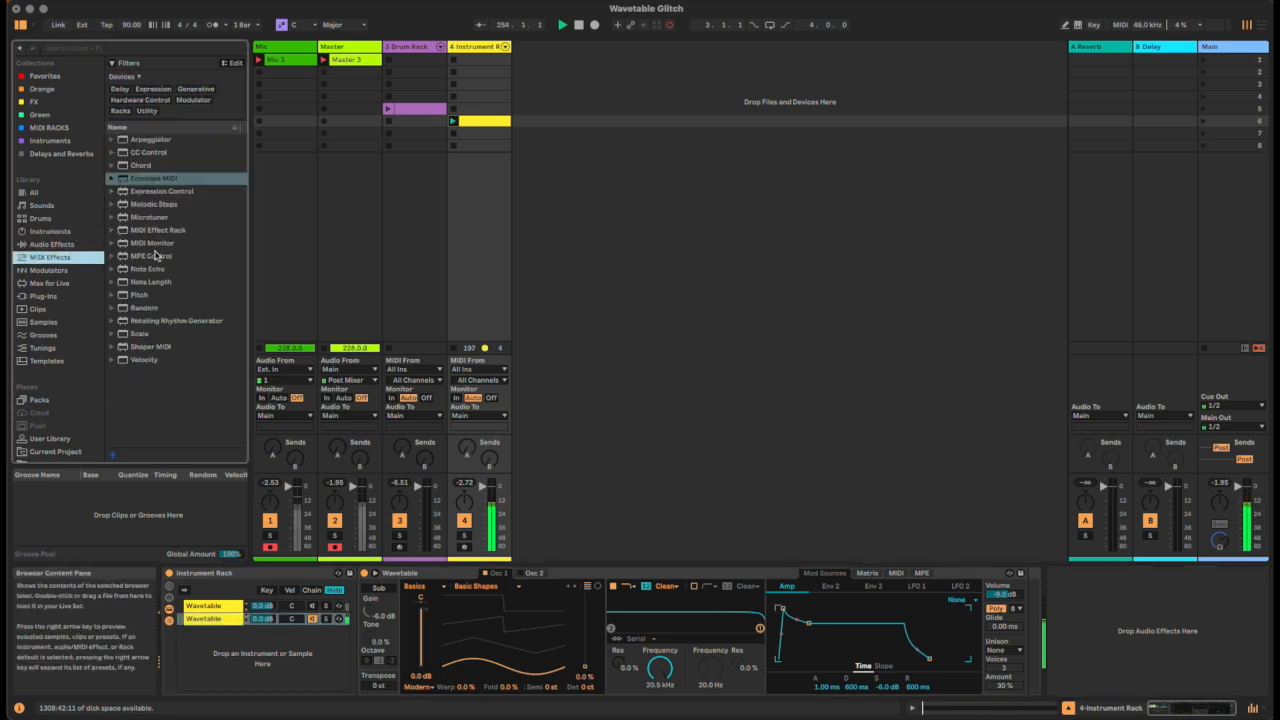
pyautogui.click(145, 179)
pyautogui.moveTo(356, 623); pyautogui.dragTo(361, 623)
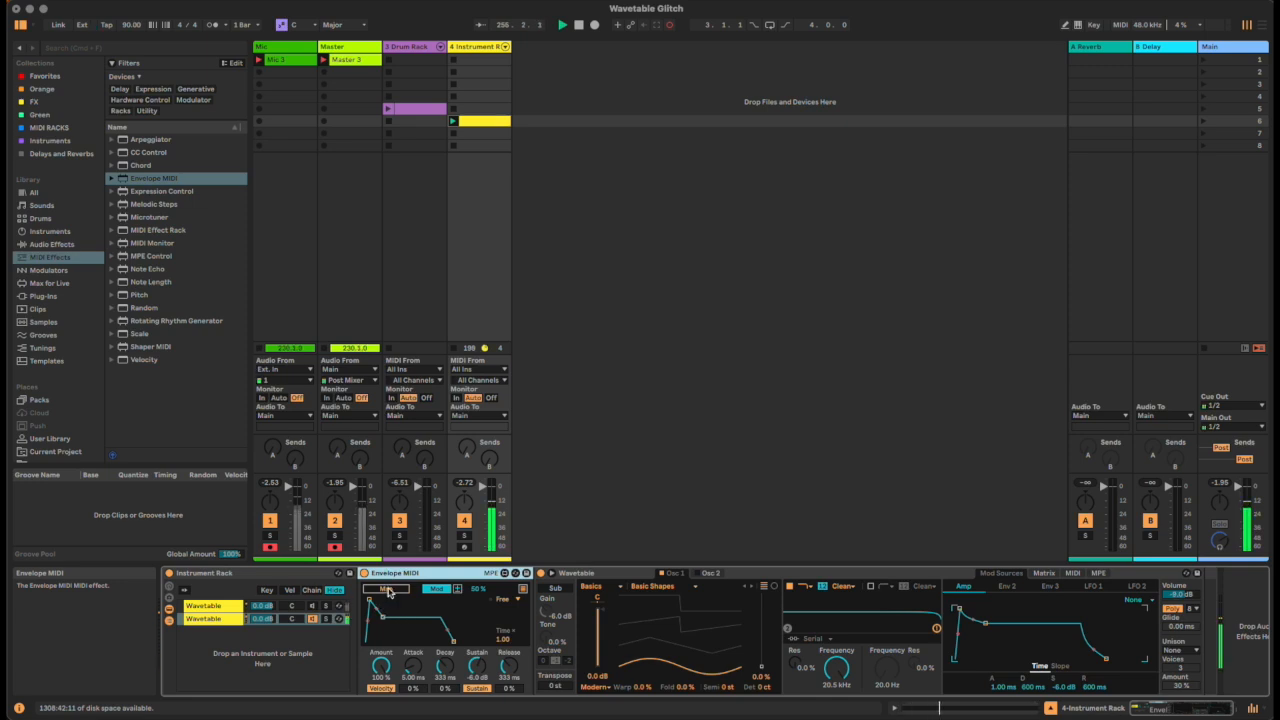
# - Map Envelope MIDI to oscillator 1's gain at 100%, with base gain -inf dB, attack 0.10 ms, decay 26.7 ms and sustain -inf dB
pyautogui.click(389, 590)
pyautogui.click(599, 612)
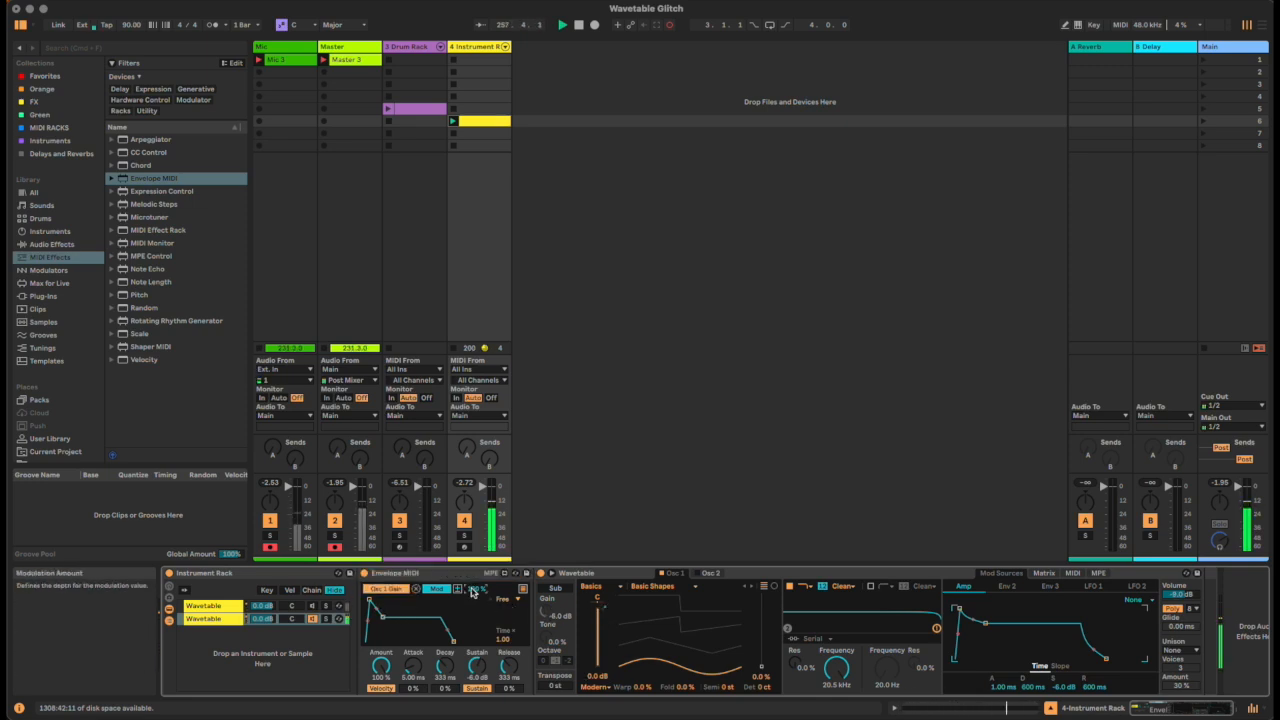
pyautogui.click(458, 591)
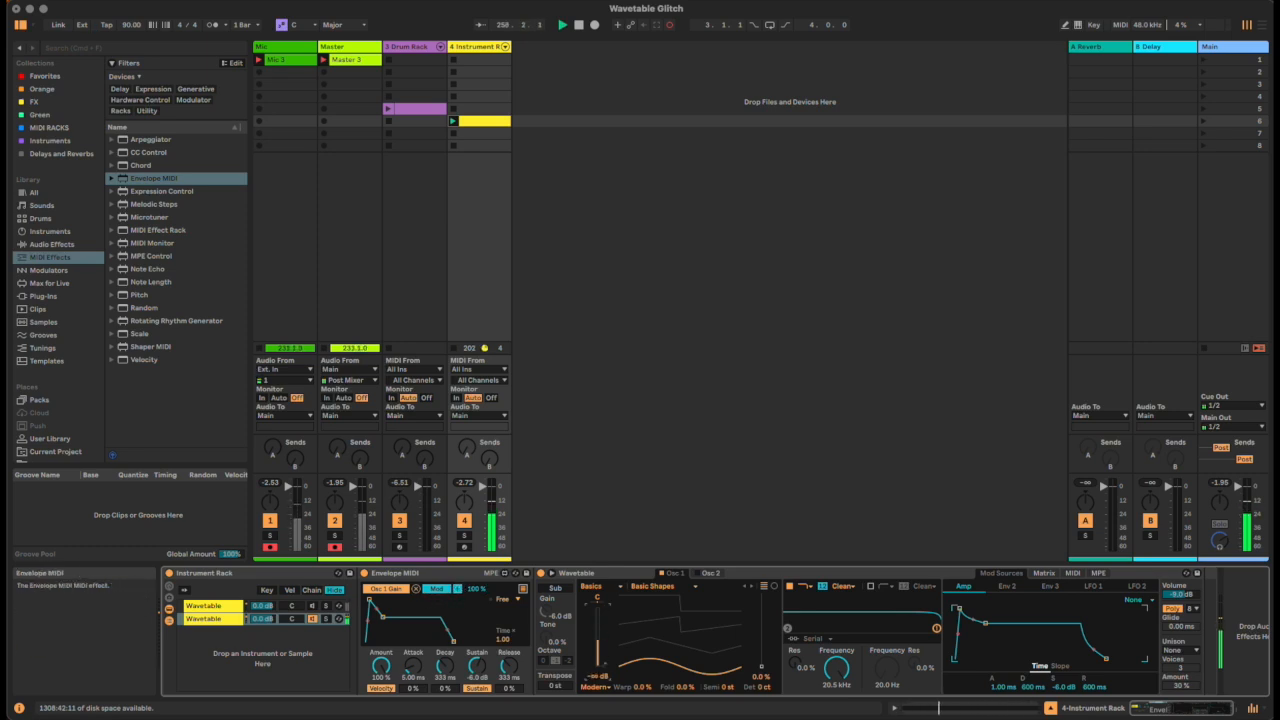
pyautogui.moveTo(383, 617); pyautogui.dragTo(374, 642)
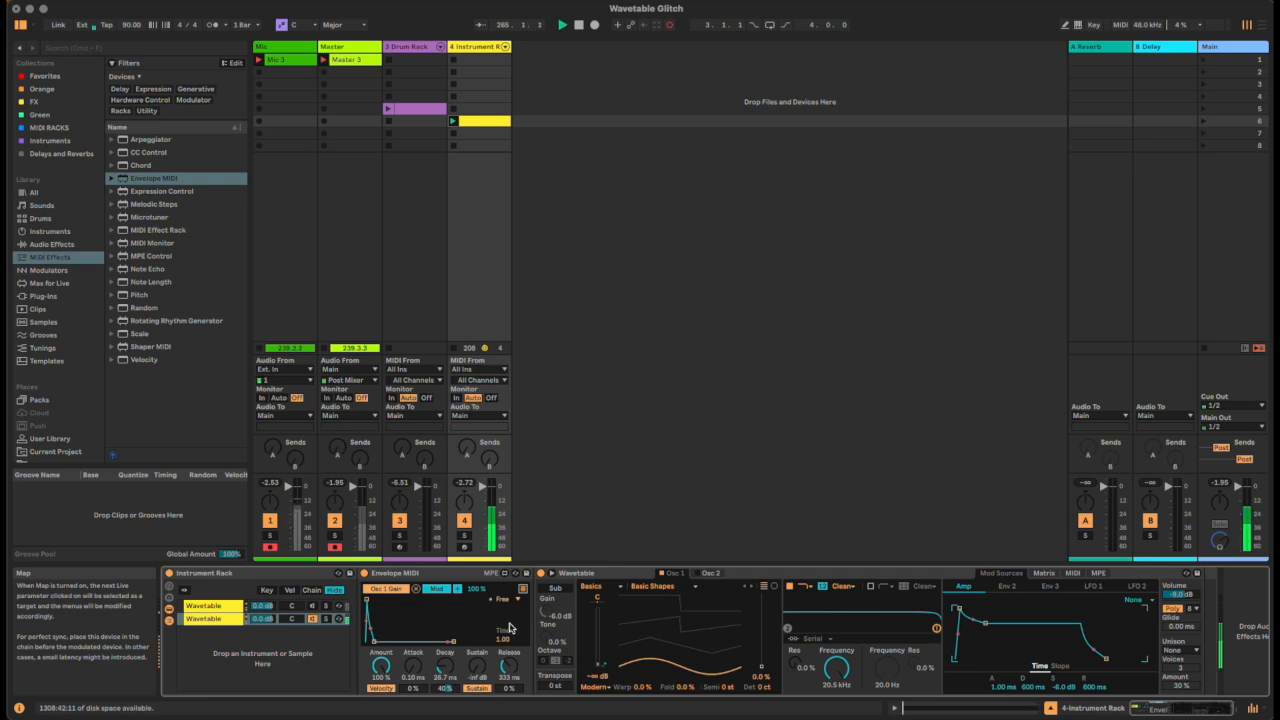
# - Map filter 1's frequency to Envelope MIDI, and set that filter to the OSR circuit with 41% resonance and about 9 dB drive
pyautogui.click(522, 590)
pyautogui.click(391, 599)
pyautogui.click(842, 670)
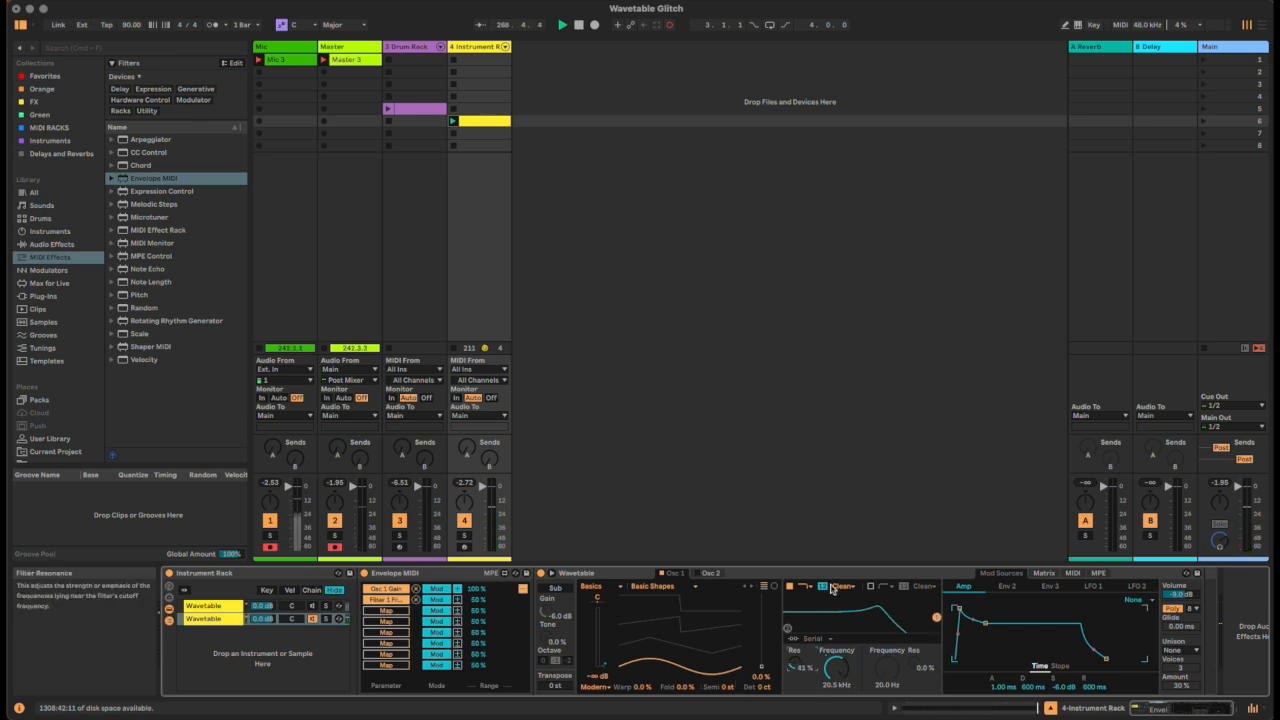
pyautogui.click(836, 587)
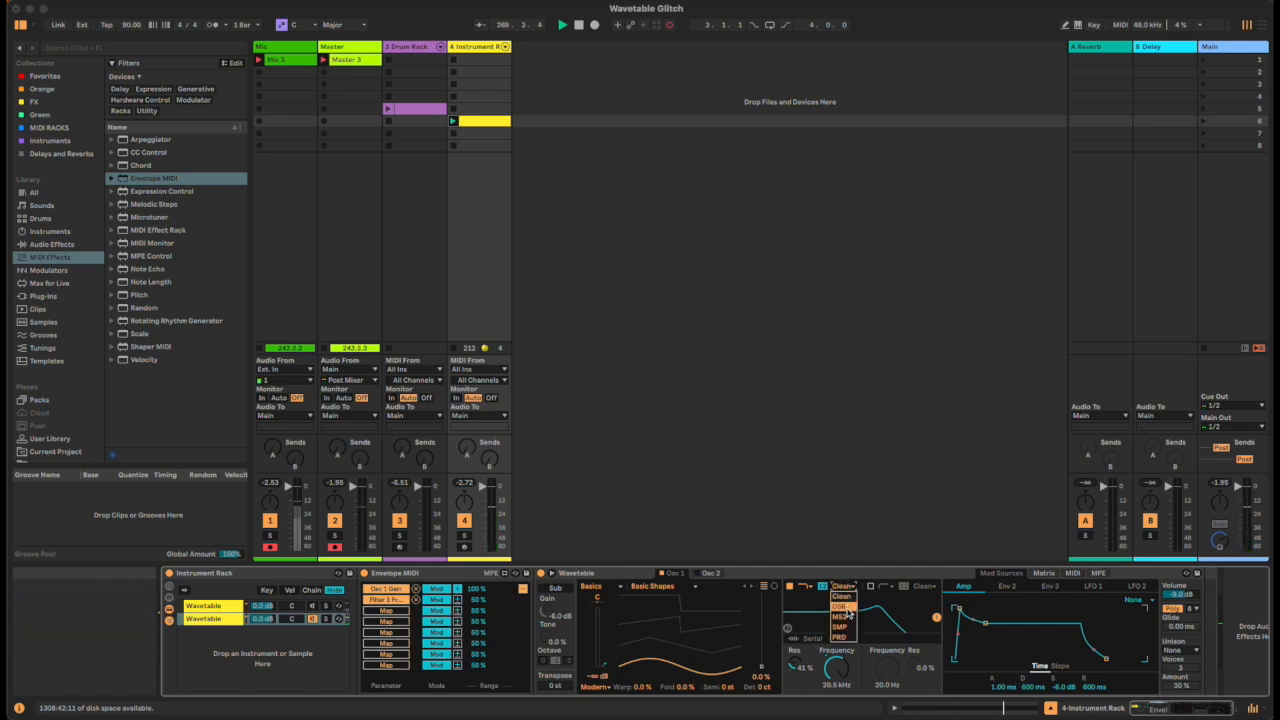
pyautogui.click(847, 607)
pyautogui.moveTo(802, 686); pyautogui.dragTo(802, 660)
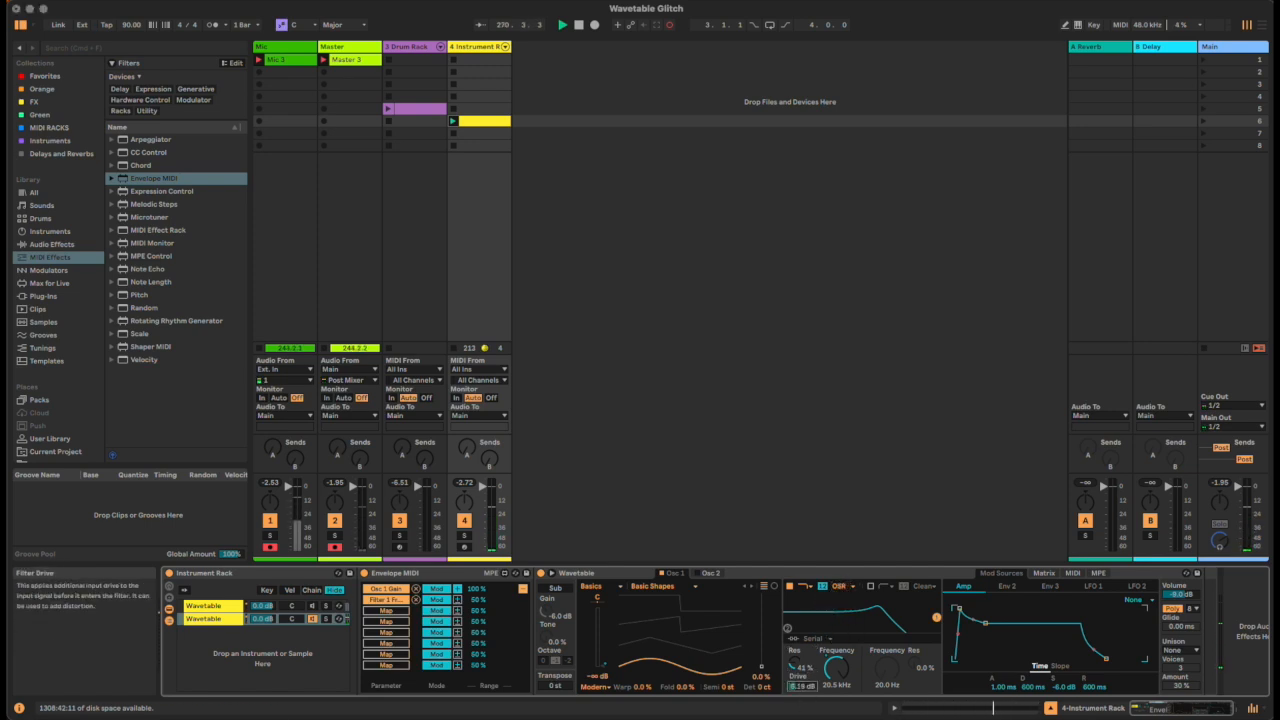
# - Load the FM Harmonics wavetable on oscillator 1 of the second Wavetable and set Fold to 23%
pyautogui.click(655, 586)
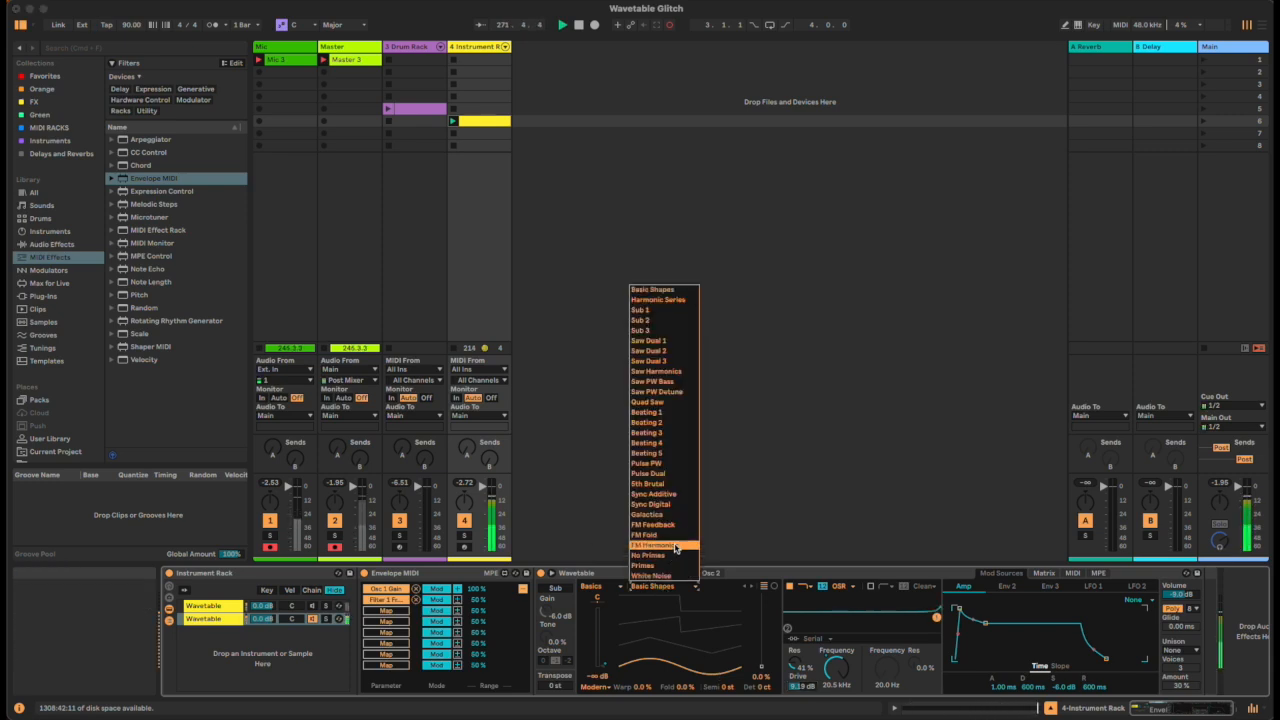
pyautogui.click(674, 546)
pyautogui.moveTo(679, 687)
pyautogui.mouseDown()
pyautogui.moveTo(679, 663)
pyautogui.moveTo(680, 697)
pyautogui.mouseUp()
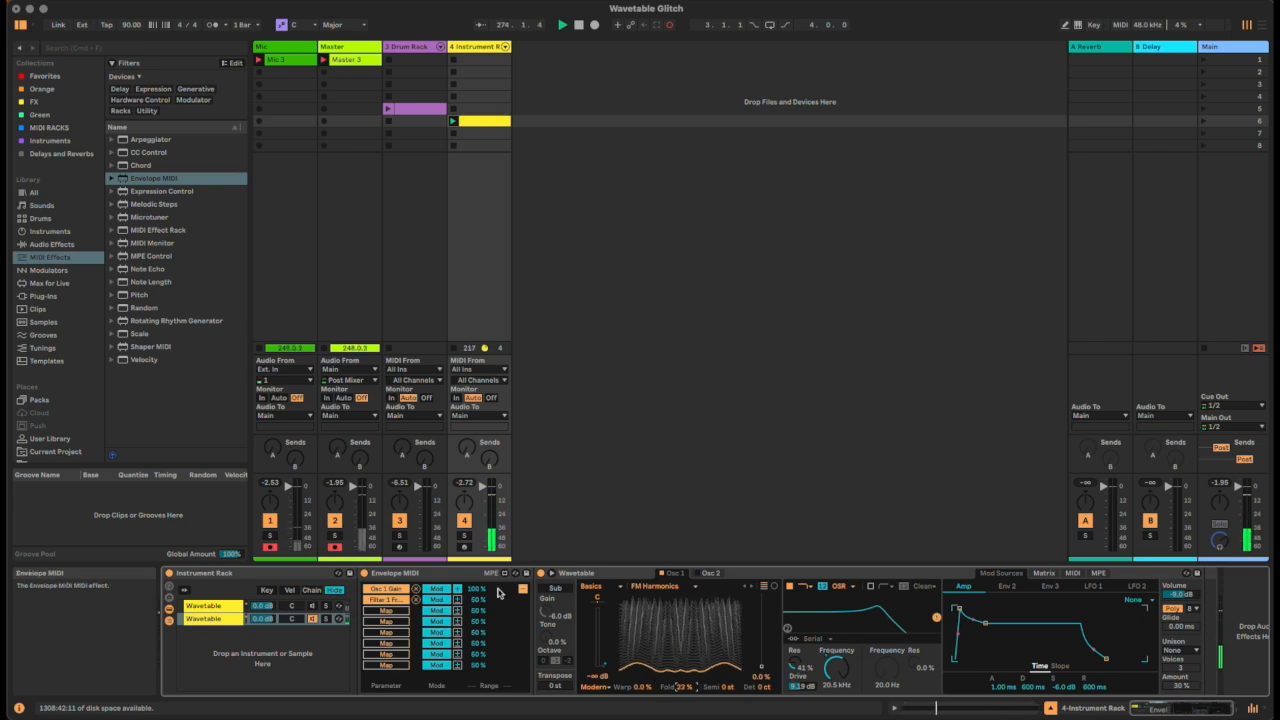
# - Switch oscillator 1's effect in the second Wavetable to FM with Amt at 32%, and shorten Envelope MIDI's decay to about 6 ms
pyautogui.click(521, 591)
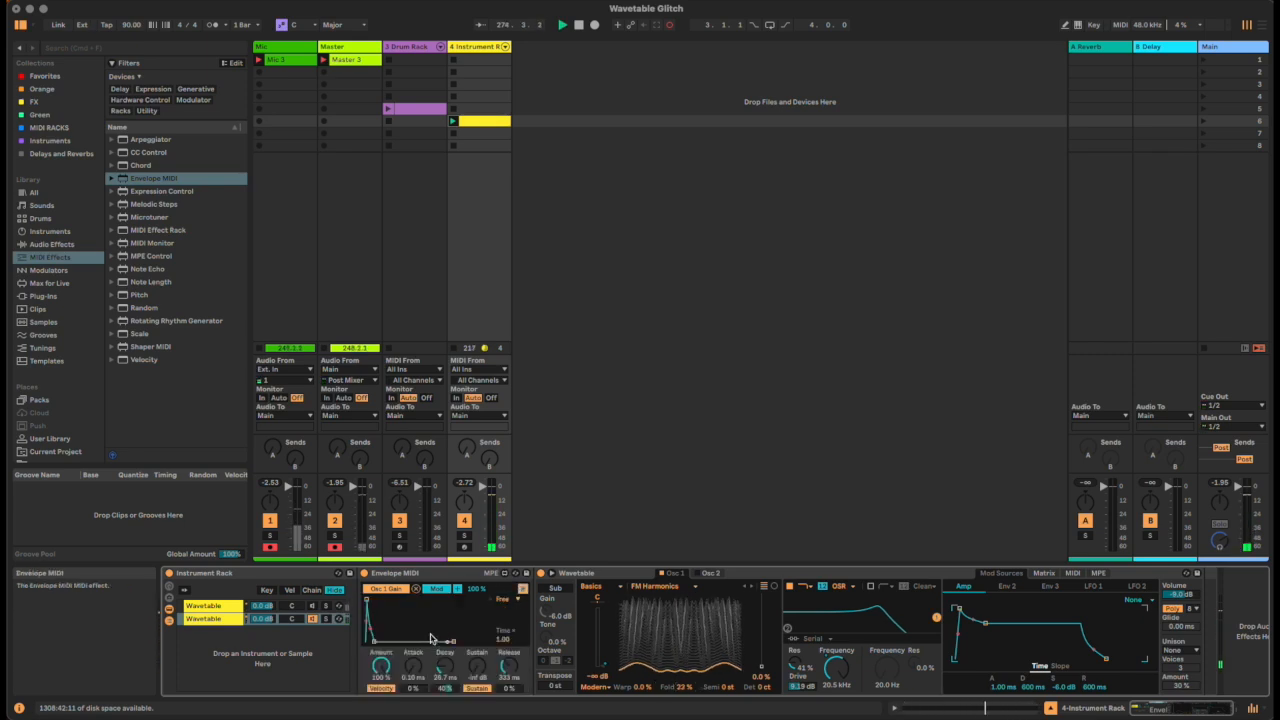
pyautogui.click(612, 695)
pyautogui.click(596, 662)
pyautogui.moveTo(655, 687); pyautogui.dragTo(649, 654)
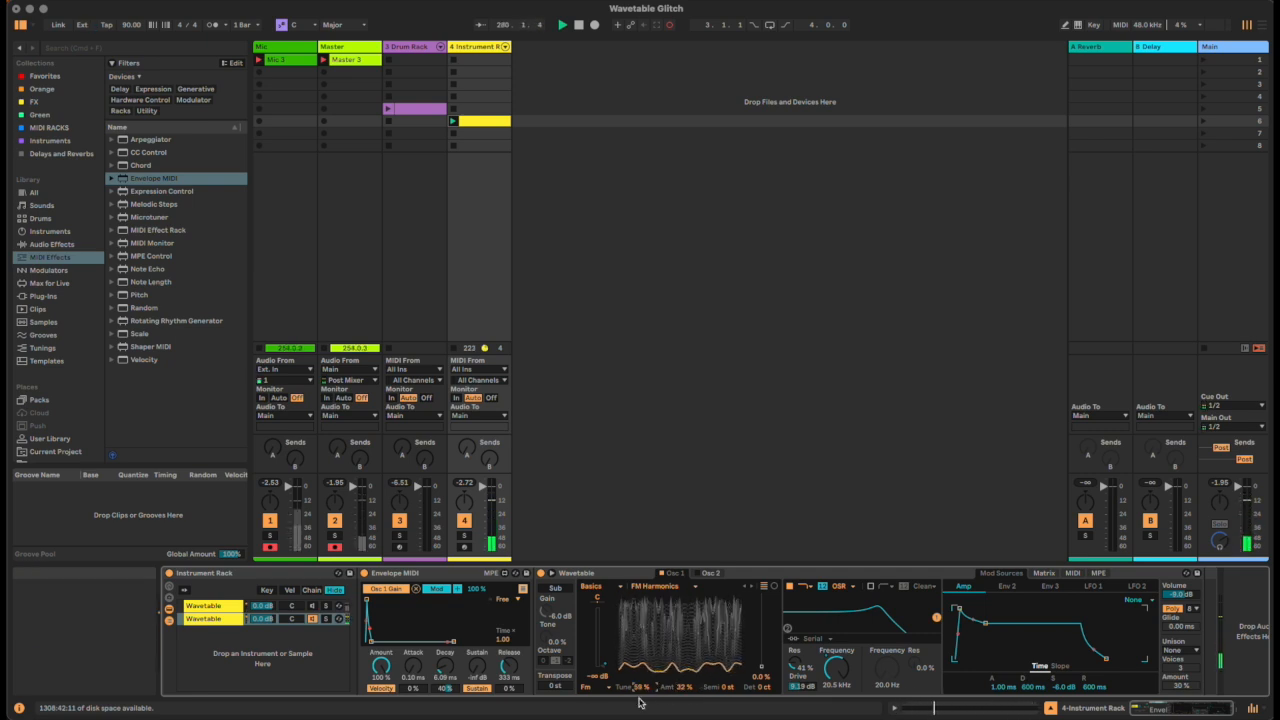
# - Map oscillator 1's FM Tune and Amt to Envelope MIDI, and lower filter 1's frequency to about 5.8 kHz
pyautogui.click(521, 590)
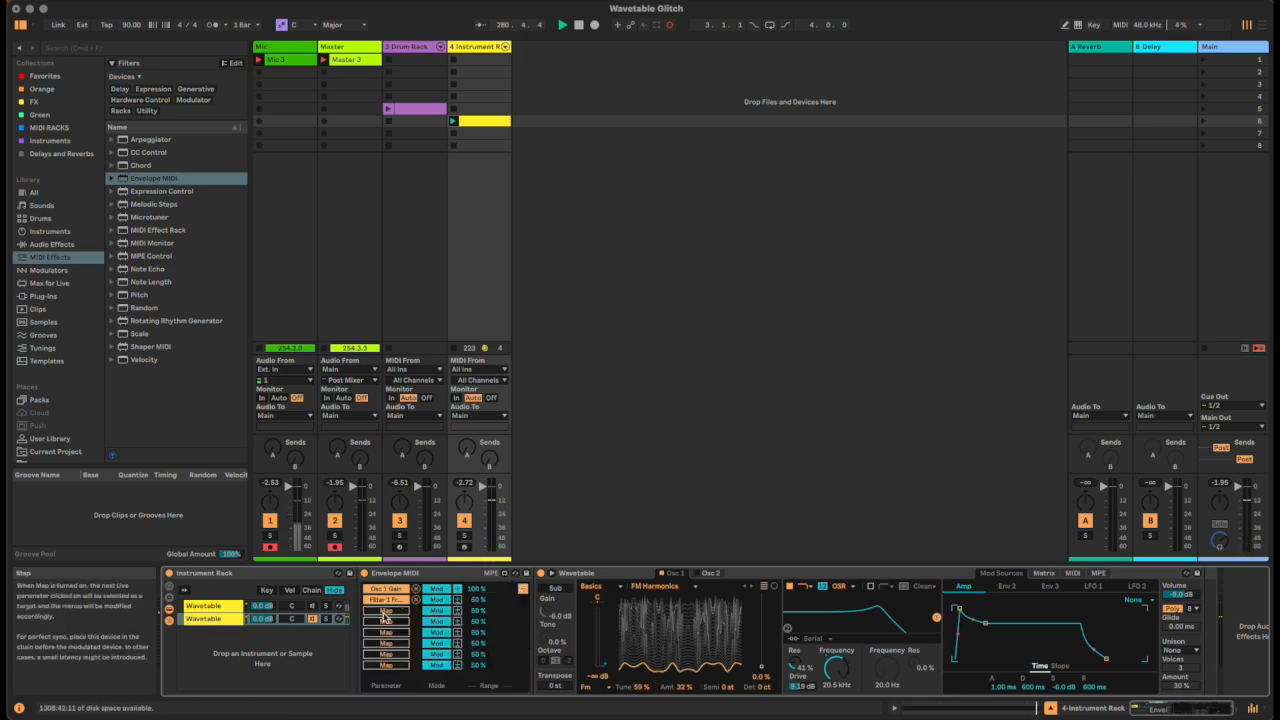
pyautogui.click(643, 689)
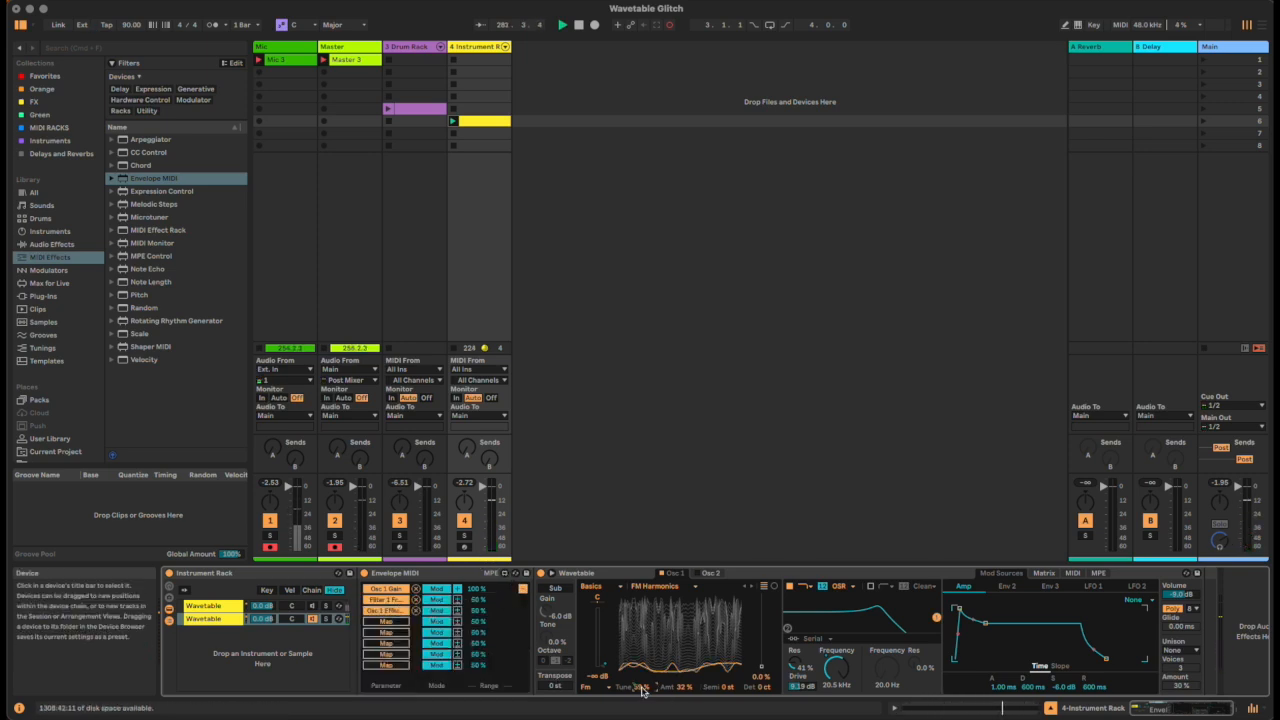
pyautogui.click(386, 632)
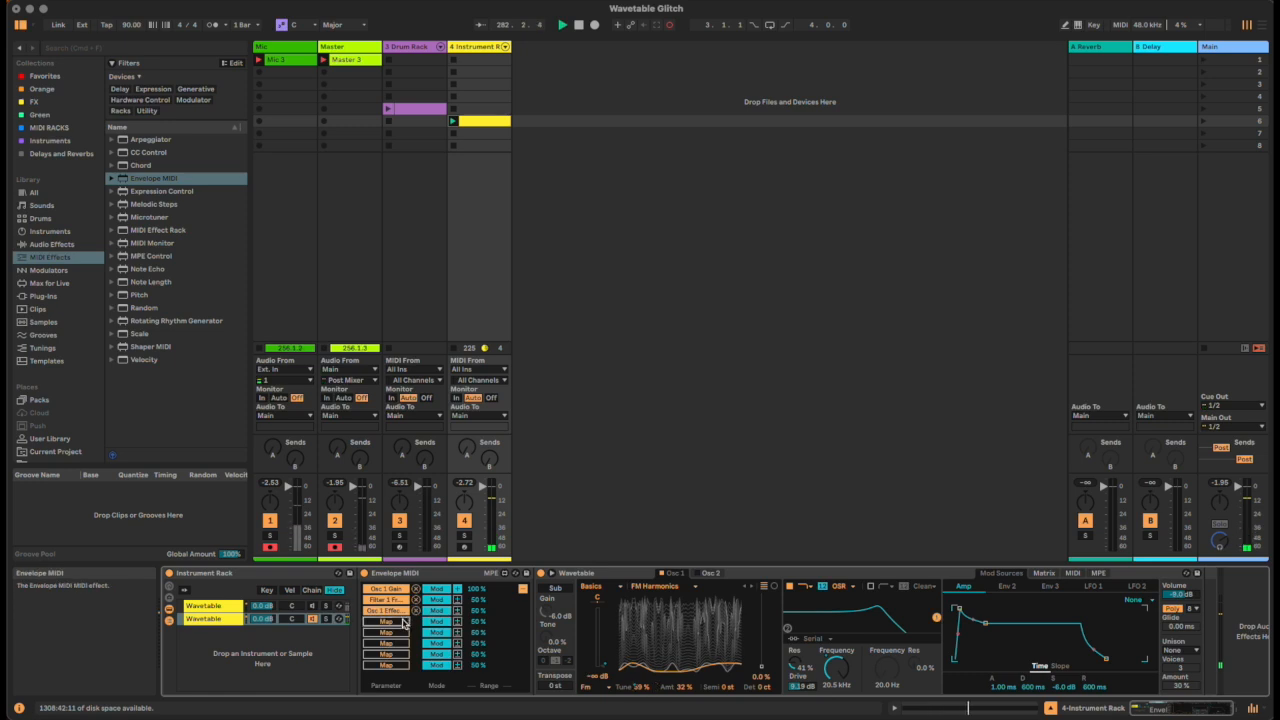
pyautogui.click(683, 689)
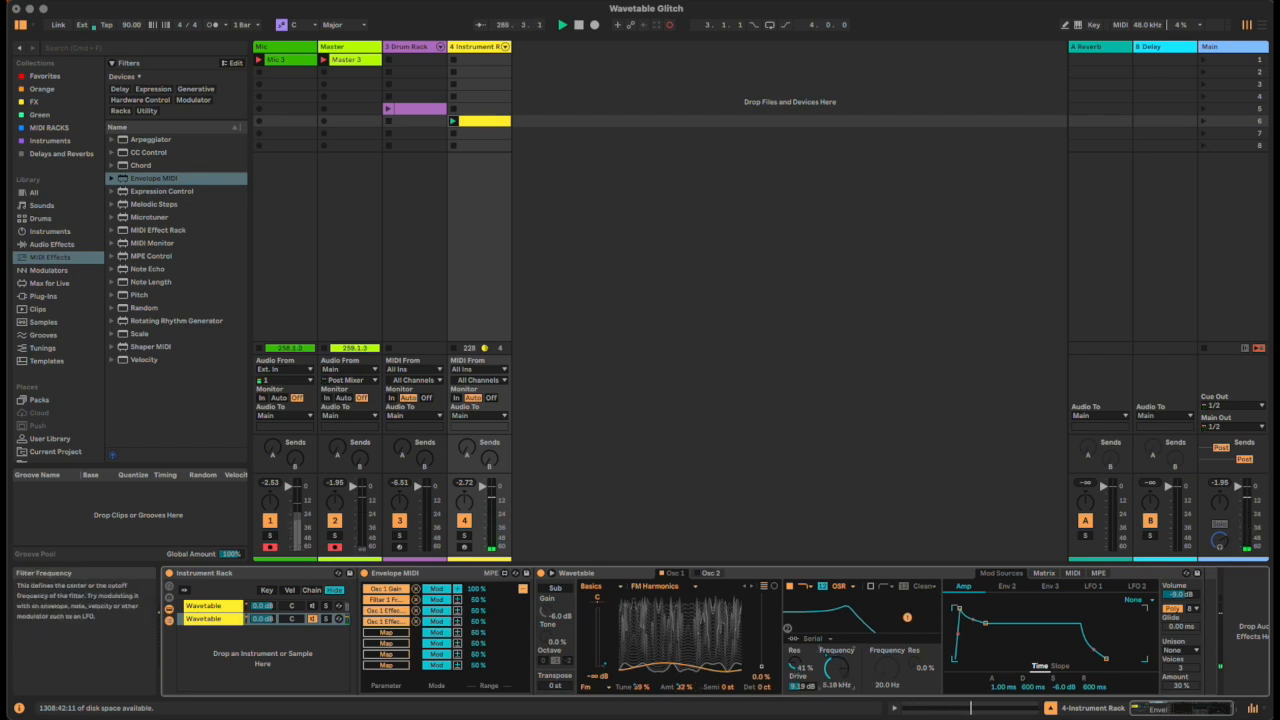
pyautogui.click(522, 589)
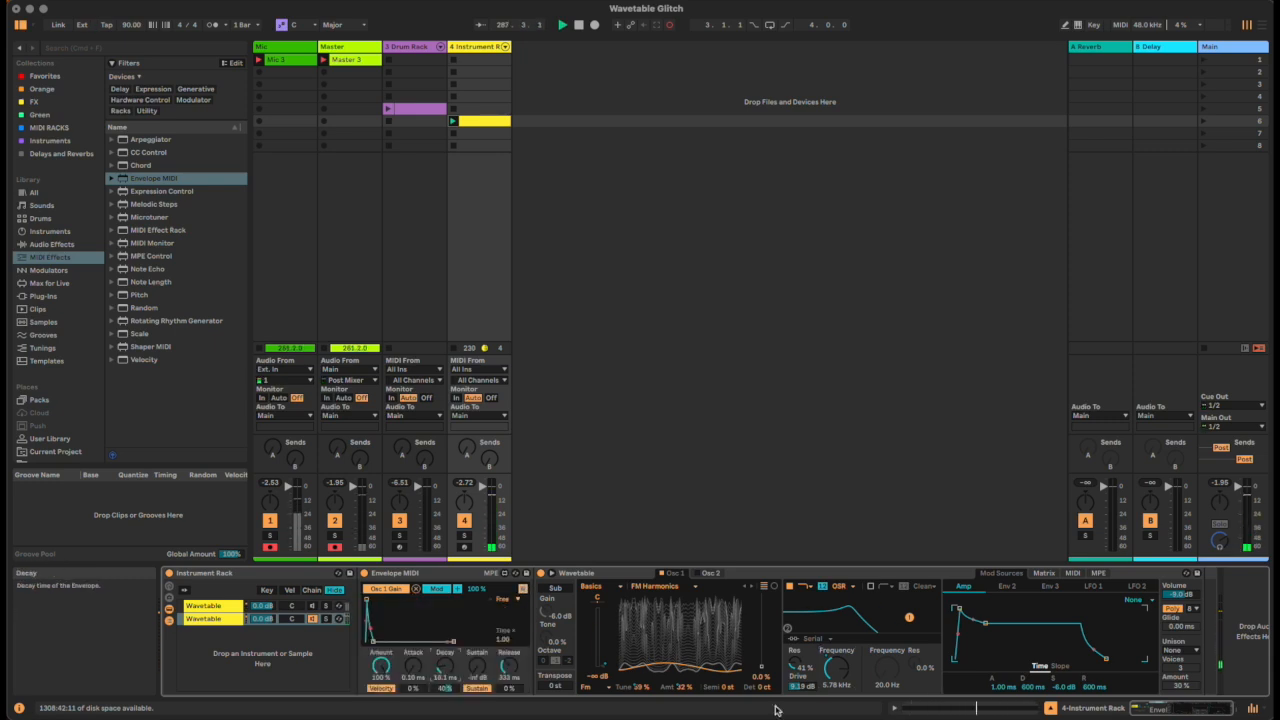
# - Switch Envelope MIDI's time mode from Free to Sync at 1/8
pyautogui.click(1204, 706)
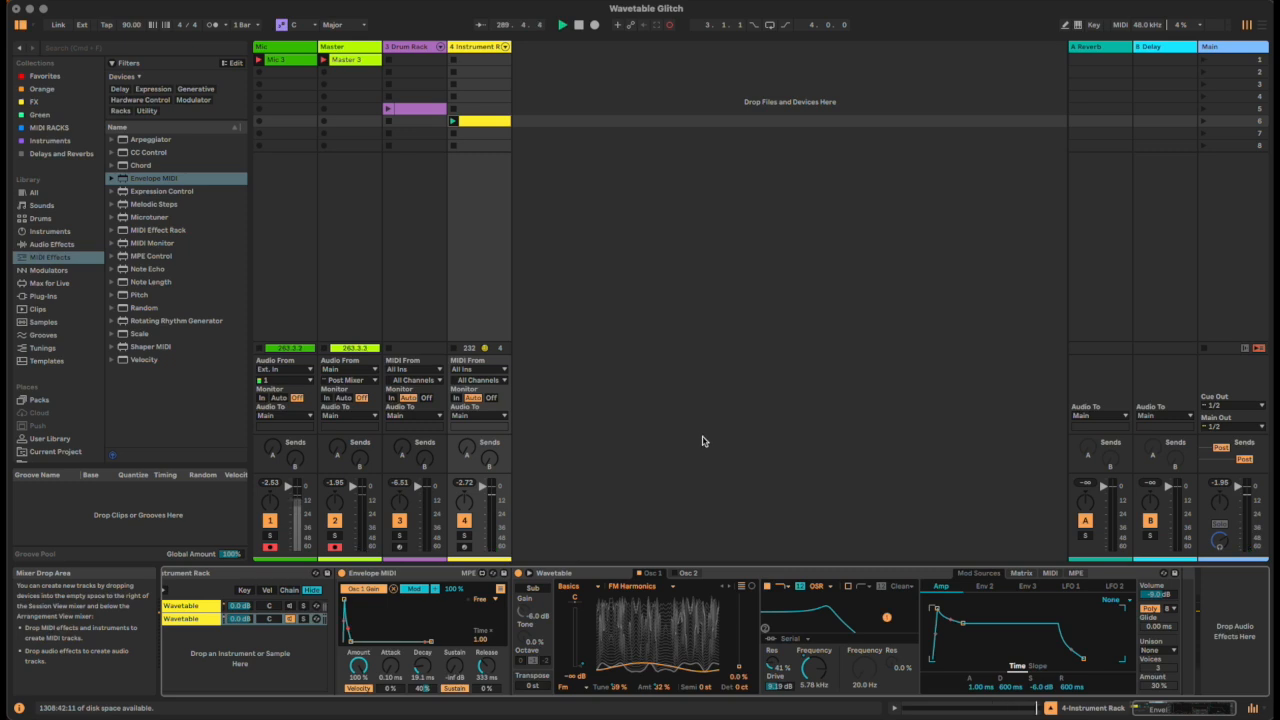
pyautogui.click(482, 599)
pyautogui.click(486, 621)
pyautogui.click(489, 612)
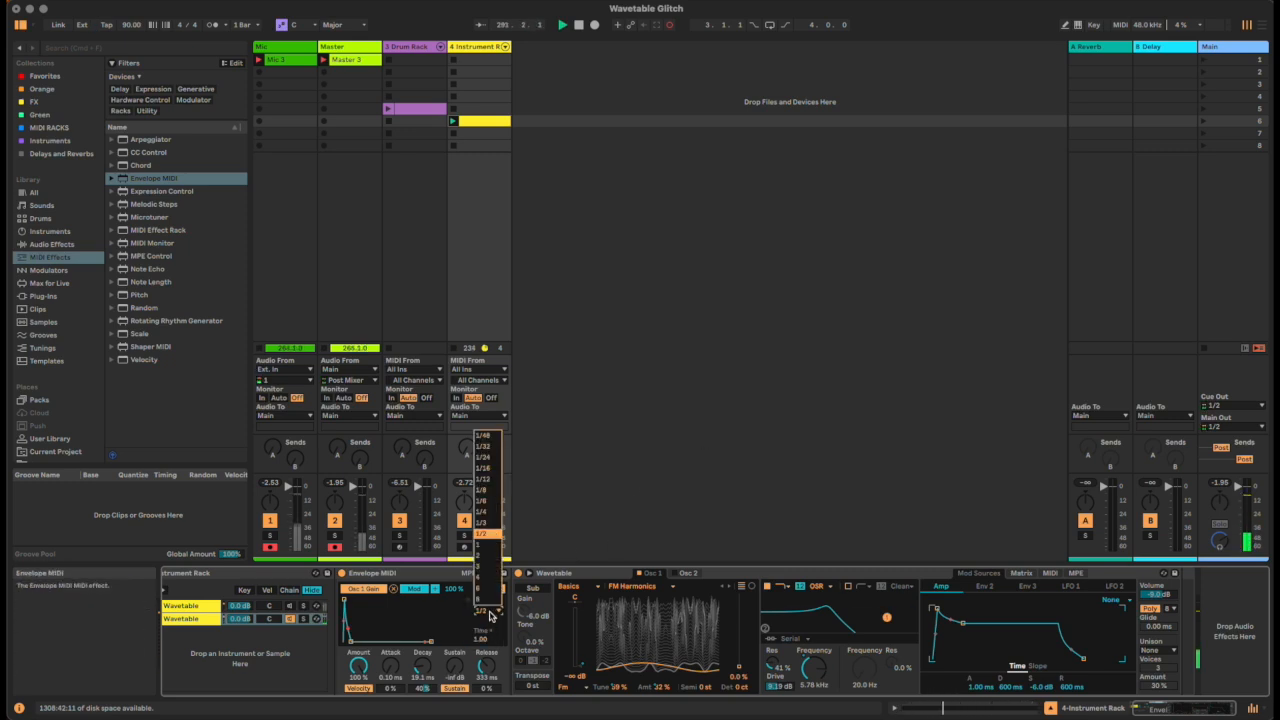
pyautogui.click(495, 491)
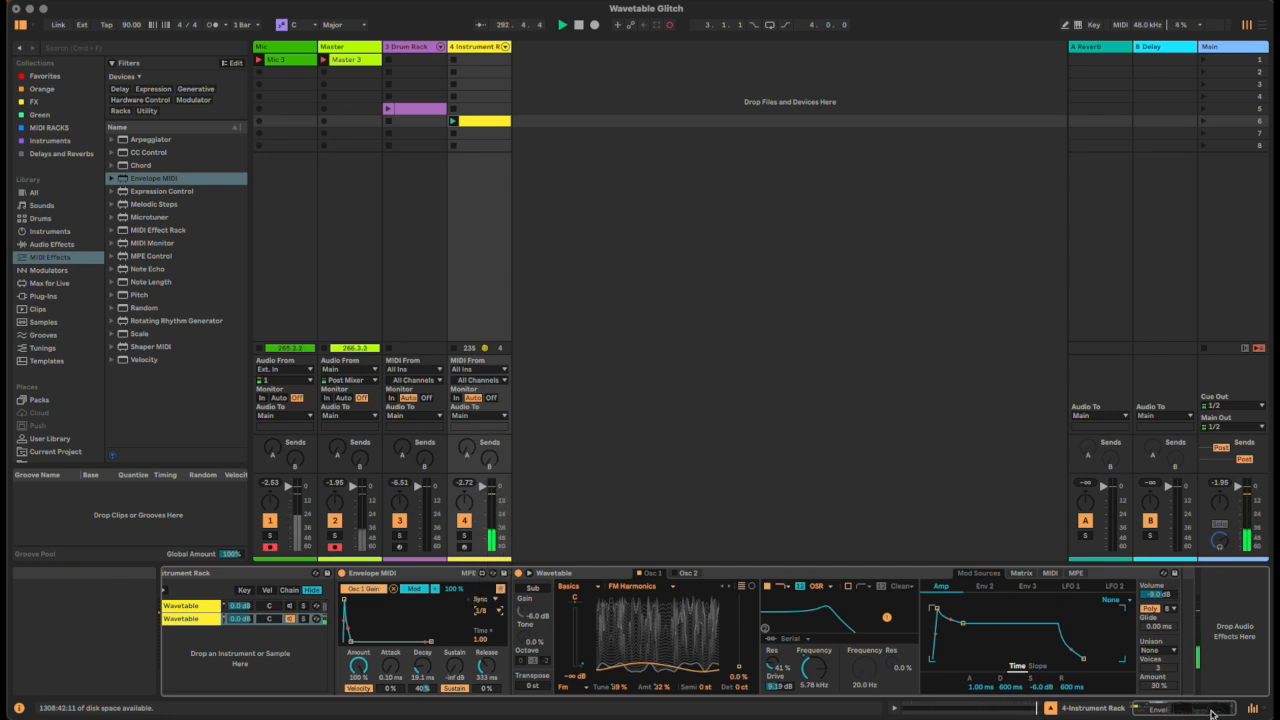
# - Set the second Wavetable's amp envelope to 0.00 ms attack, 1.05 s decay and 0.0 dB sustain
pyautogui.moveTo(1212, 714); pyautogui.dragTo(1196, 713)
pyautogui.moveTo(987, 621); pyautogui.dragTo(872, 589)
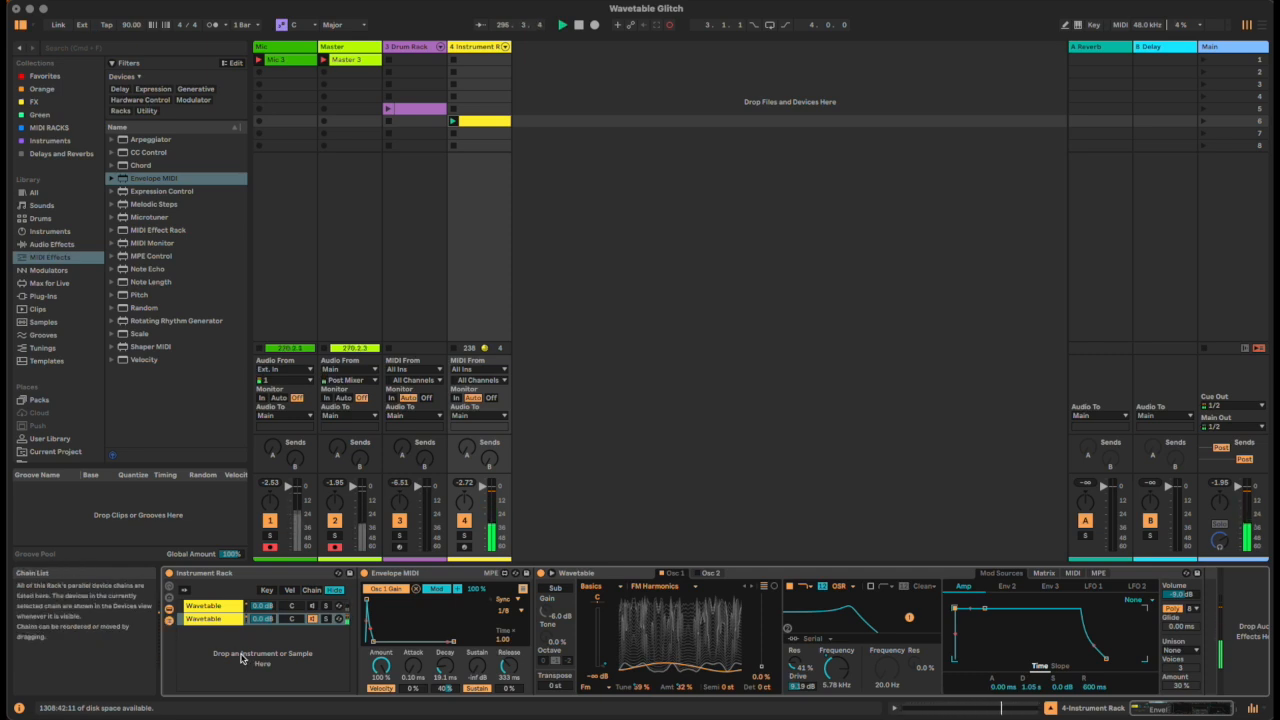
# - Insert Note Echo between Envelope MIDI and Wavetable, with a synced delay time of 3 and 13% feedback
pyautogui.click(178, 260)
pyautogui.moveTo(177, 284); pyautogui.dragTo(535, 603)
pyautogui.click(182, 260)
pyautogui.click(181, 272)
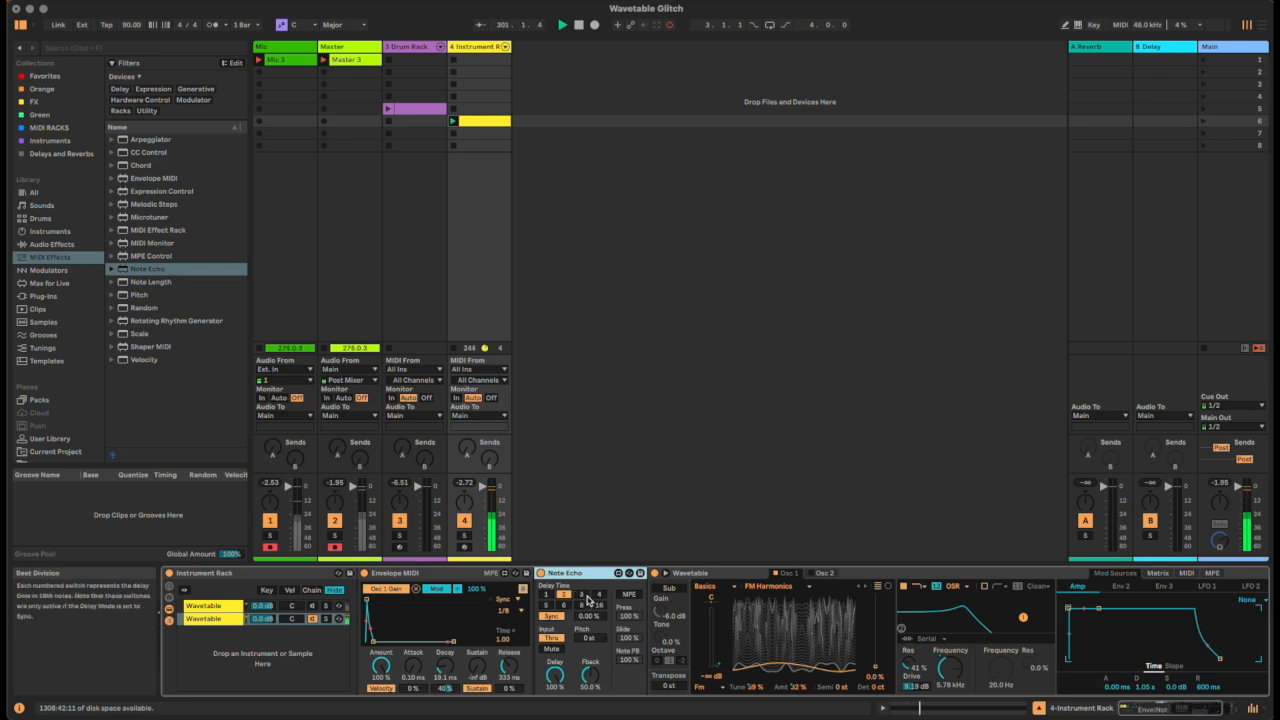
pyautogui.click(583, 597)
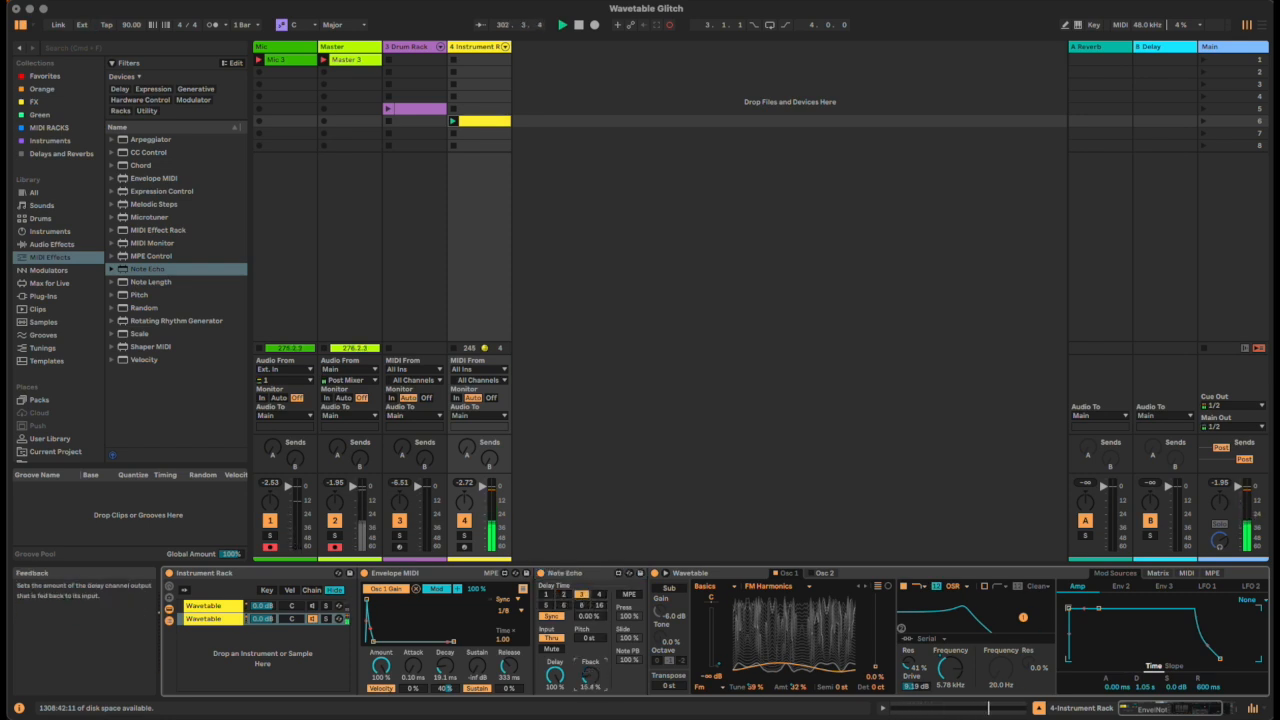
# - Try Envelope MIDI's synced time at 1/2 and compare the sound with Note Echo switched off and back on
pyautogui.click(514, 614)
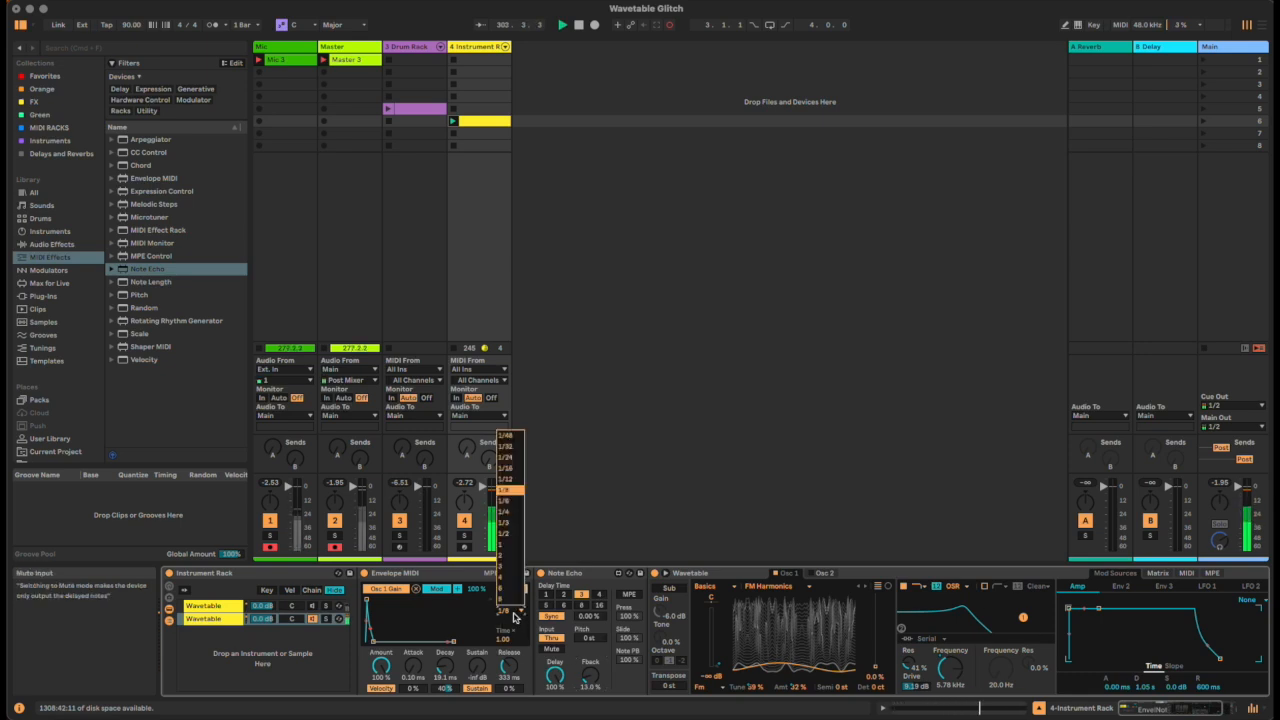
pyautogui.click(517, 534)
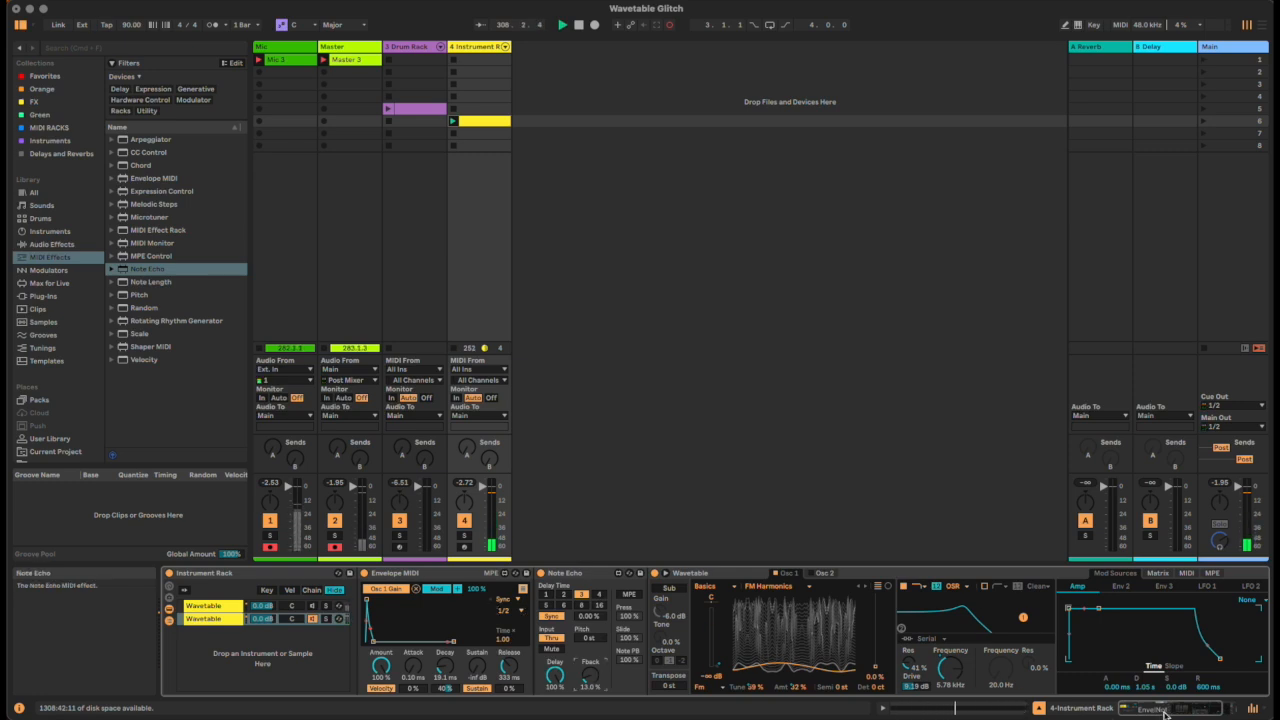
pyautogui.click(542, 574)
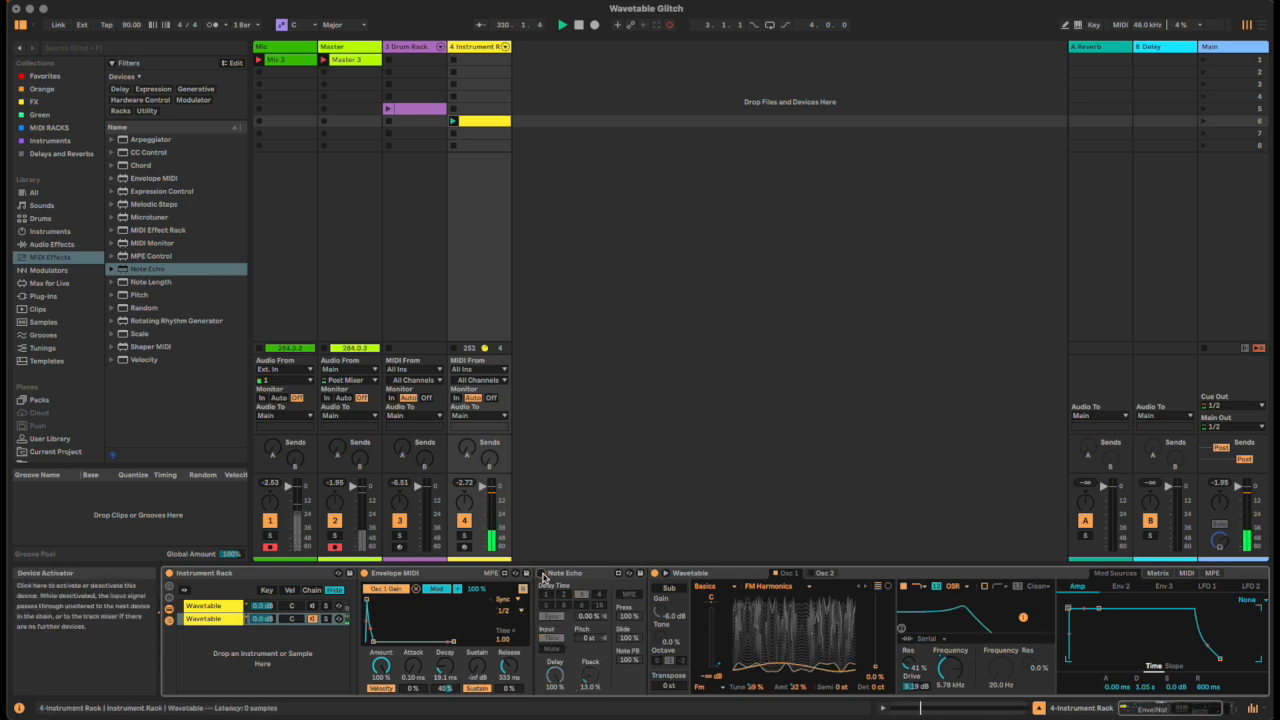
pyautogui.click(542, 574)
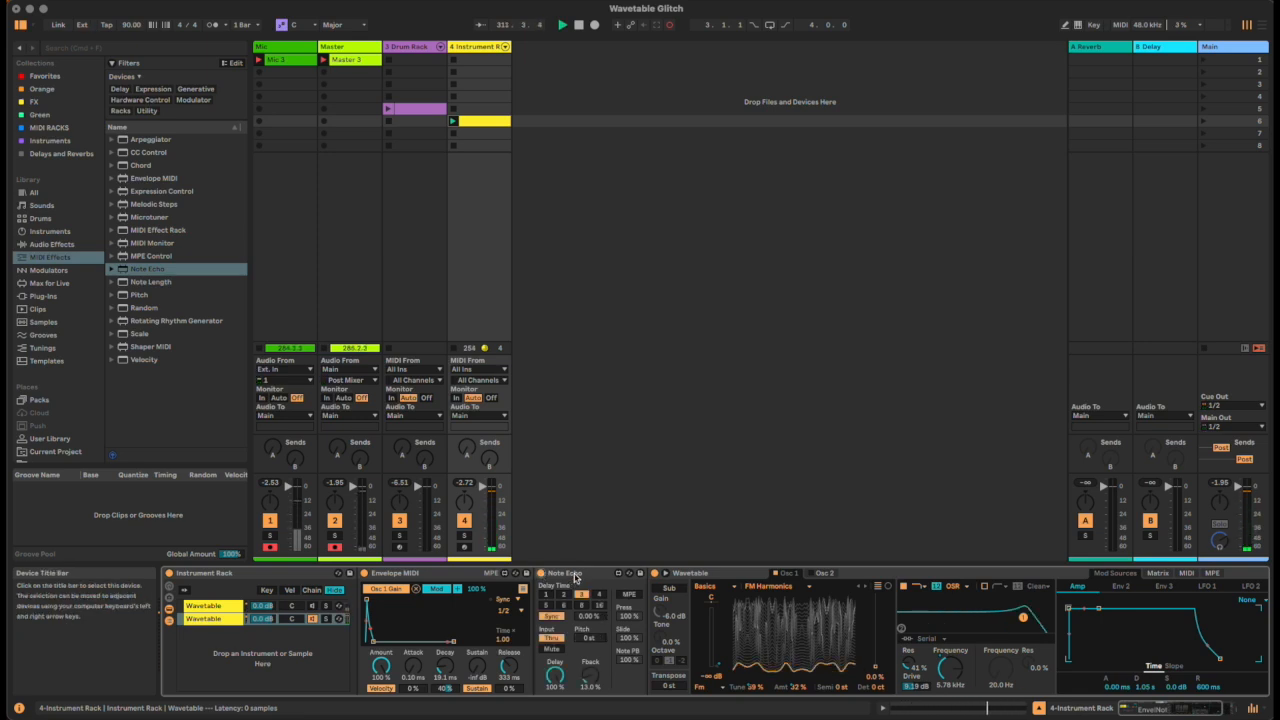
# - Move Note Echo before Envelope MIDI with 1.97% feedback and muted input, and set Envelope MIDI's synced time to 1/8
pyautogui.moveTo(578, 573); pyautogui.dragTo(375, 573)
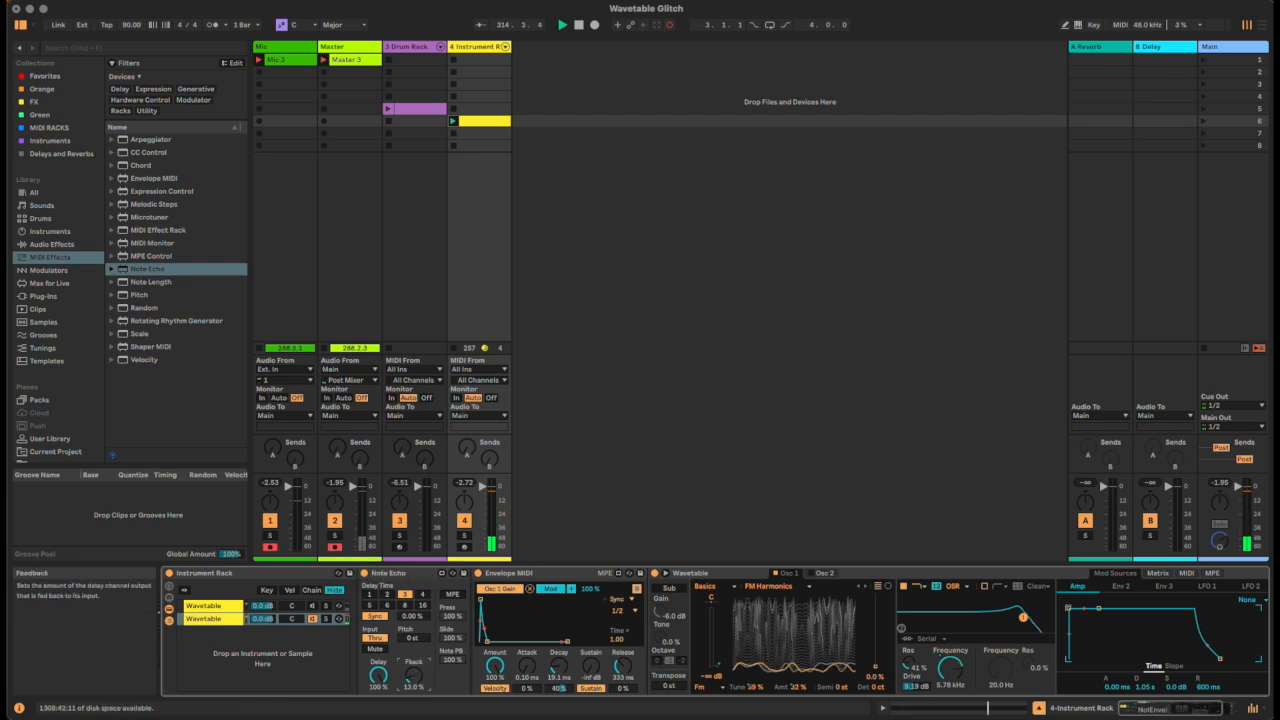
pyautogui.moveTo(413, 676); pyautogui.dragTo(413, 690)
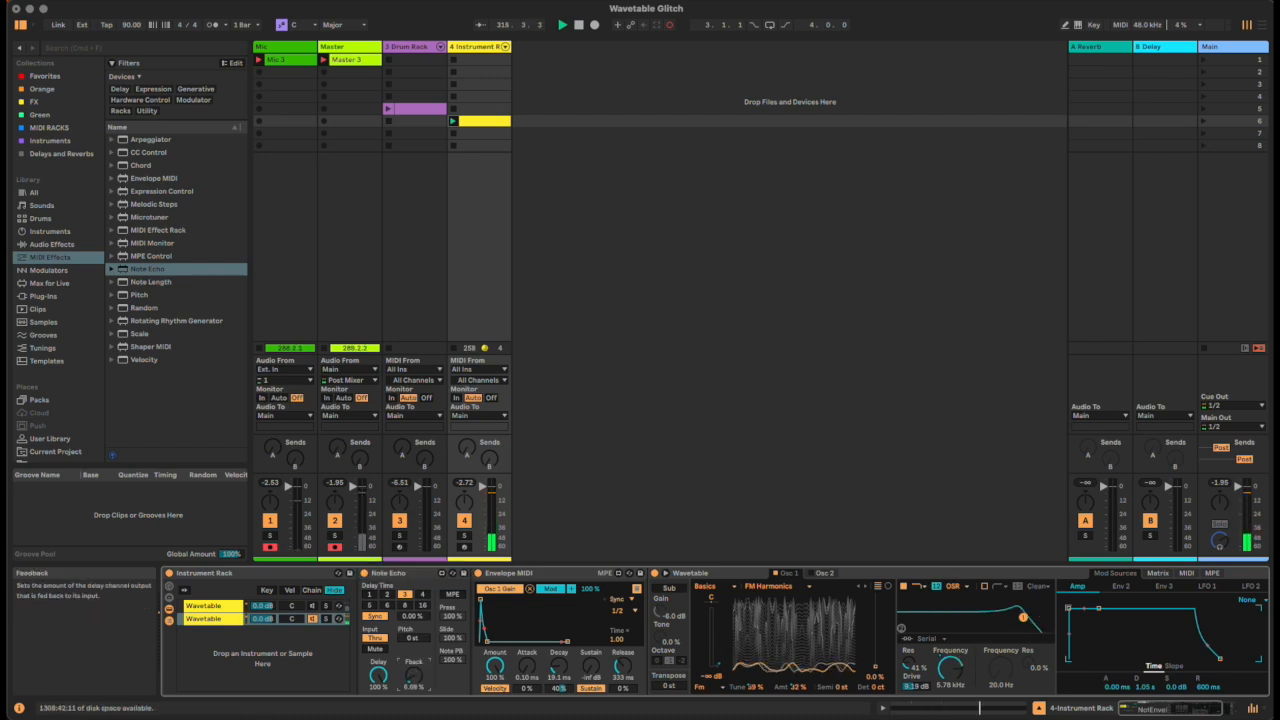
pyautogui.click(630, 611)
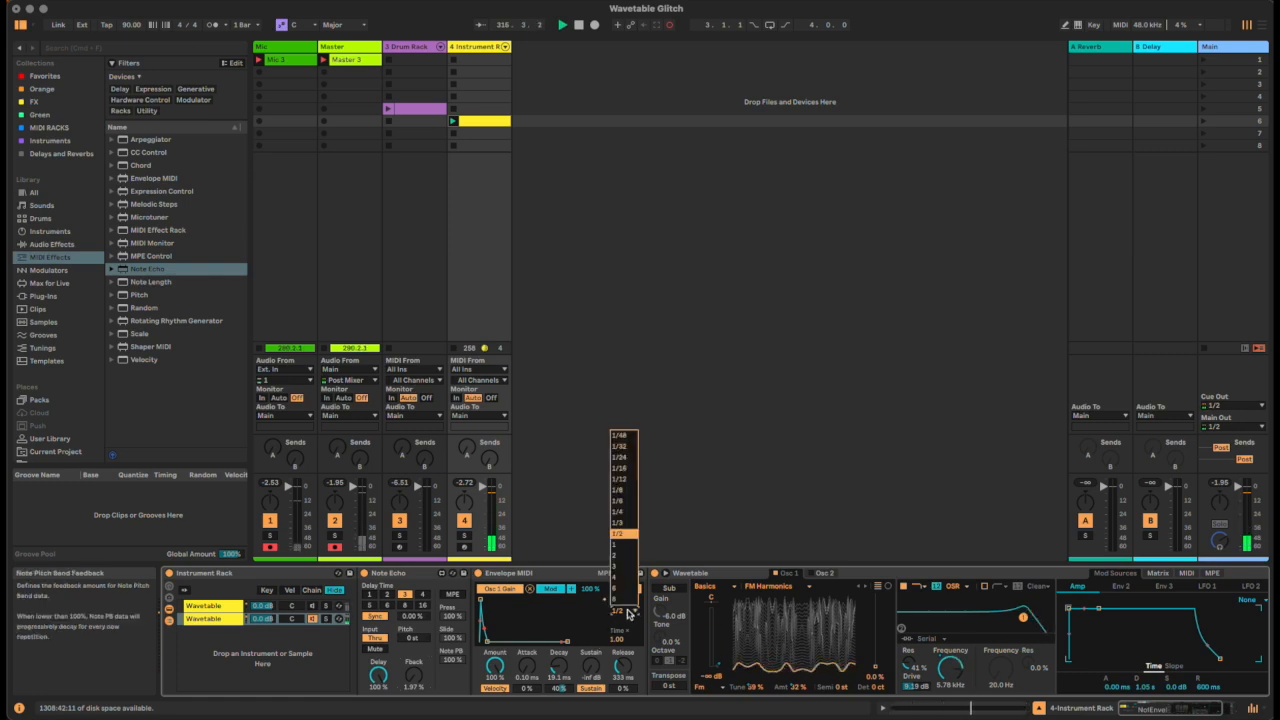
pyautogui.click(634, 491)
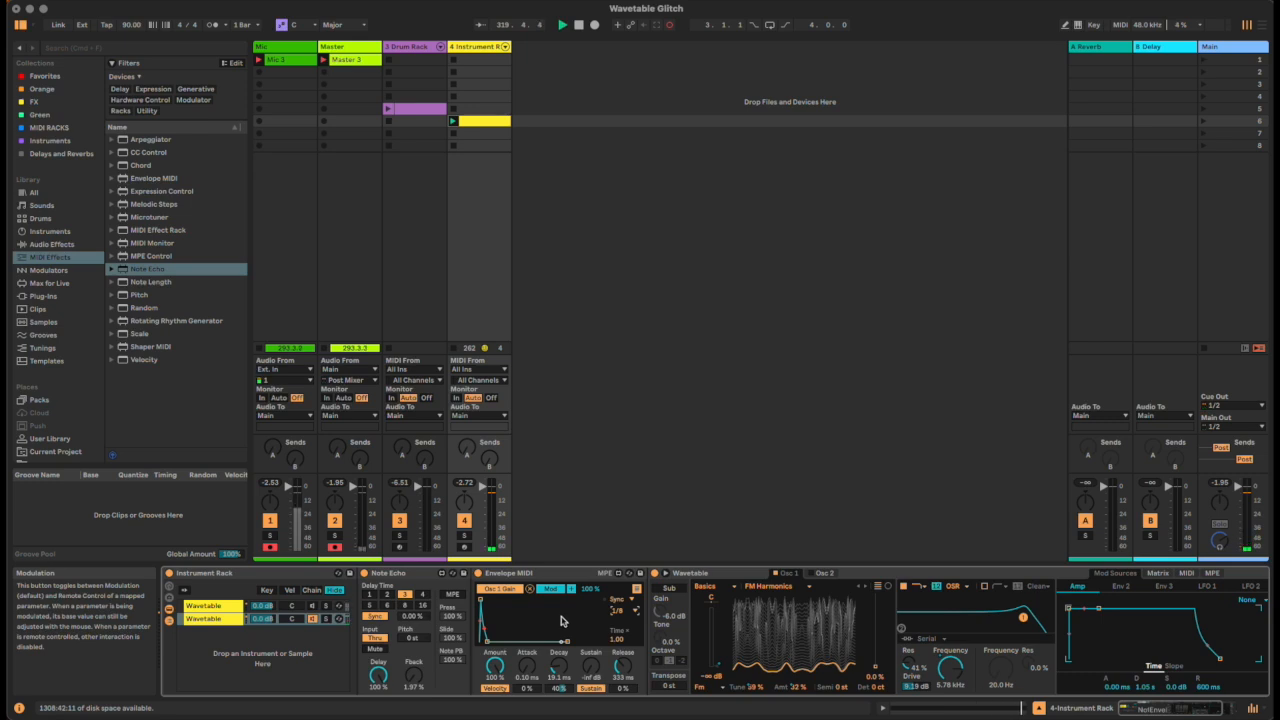
pyautogui.click(381, 651)
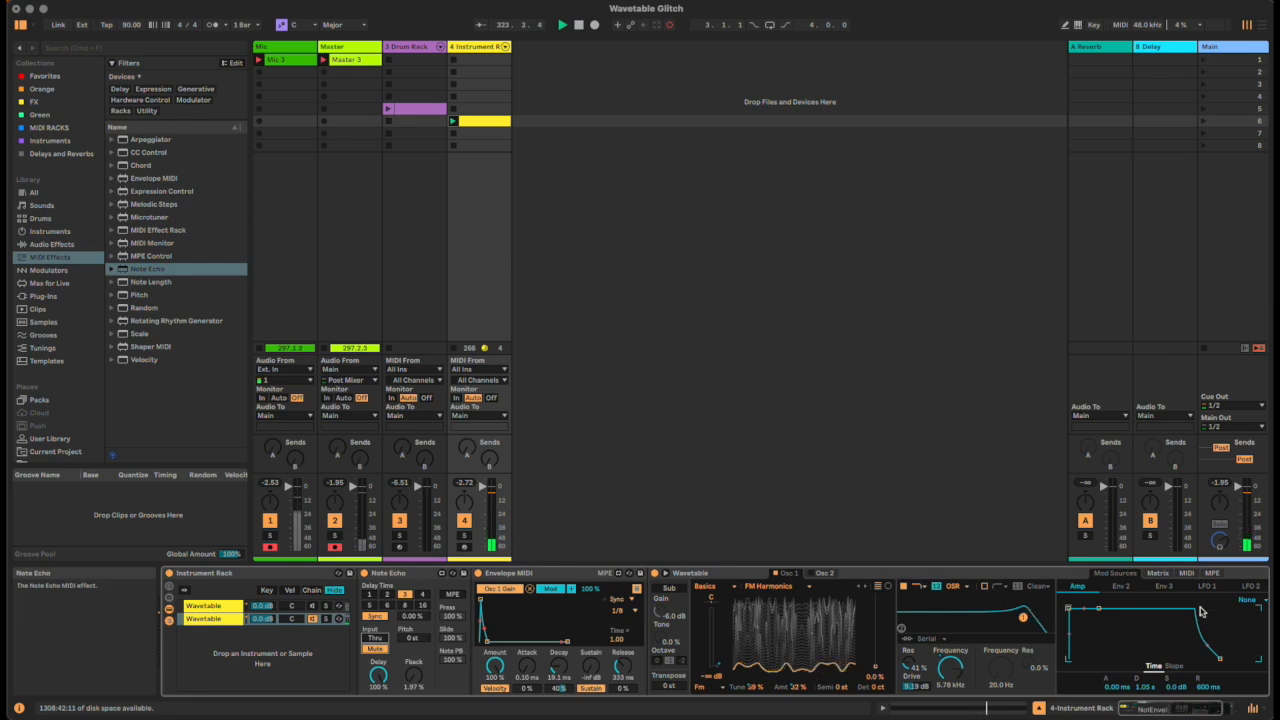
# - Insert the Spectral Time audio effect after Wavetable in the second chain
pyautogui.hscroll(5, 1232, 711)
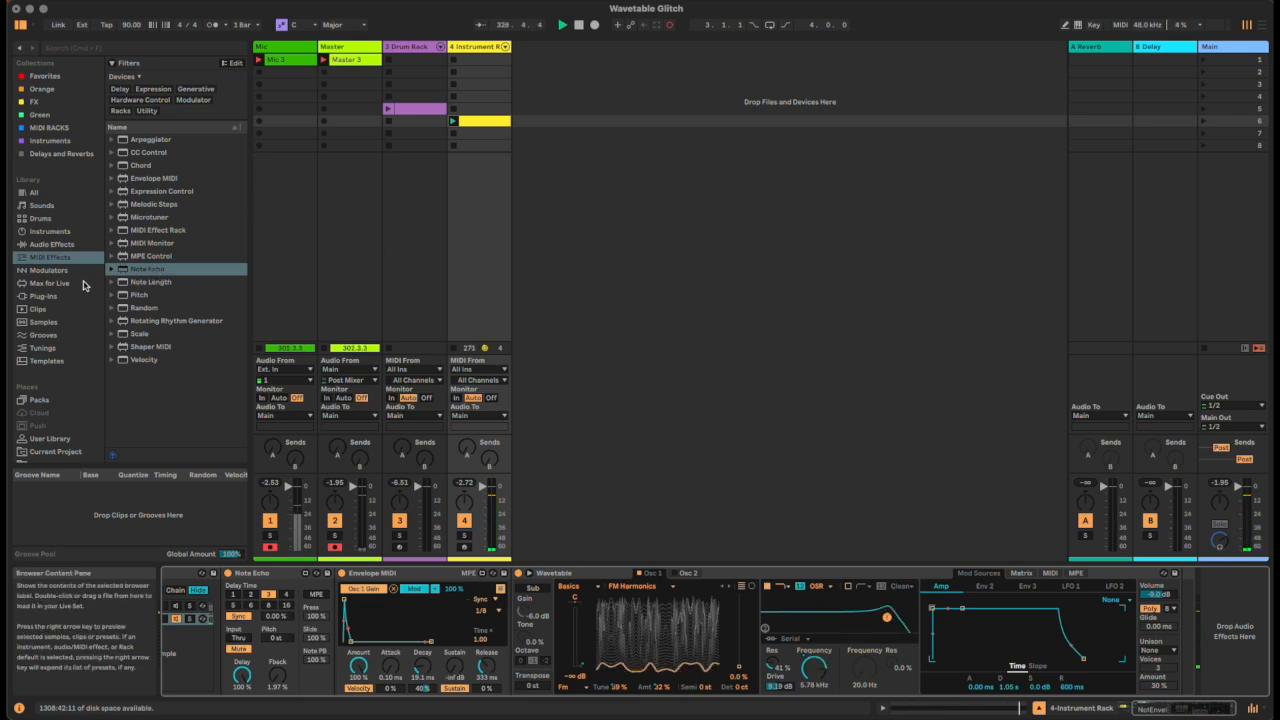
pyautogui.click(50, 244)
pyautogui.scroll(-8, 170, 334)
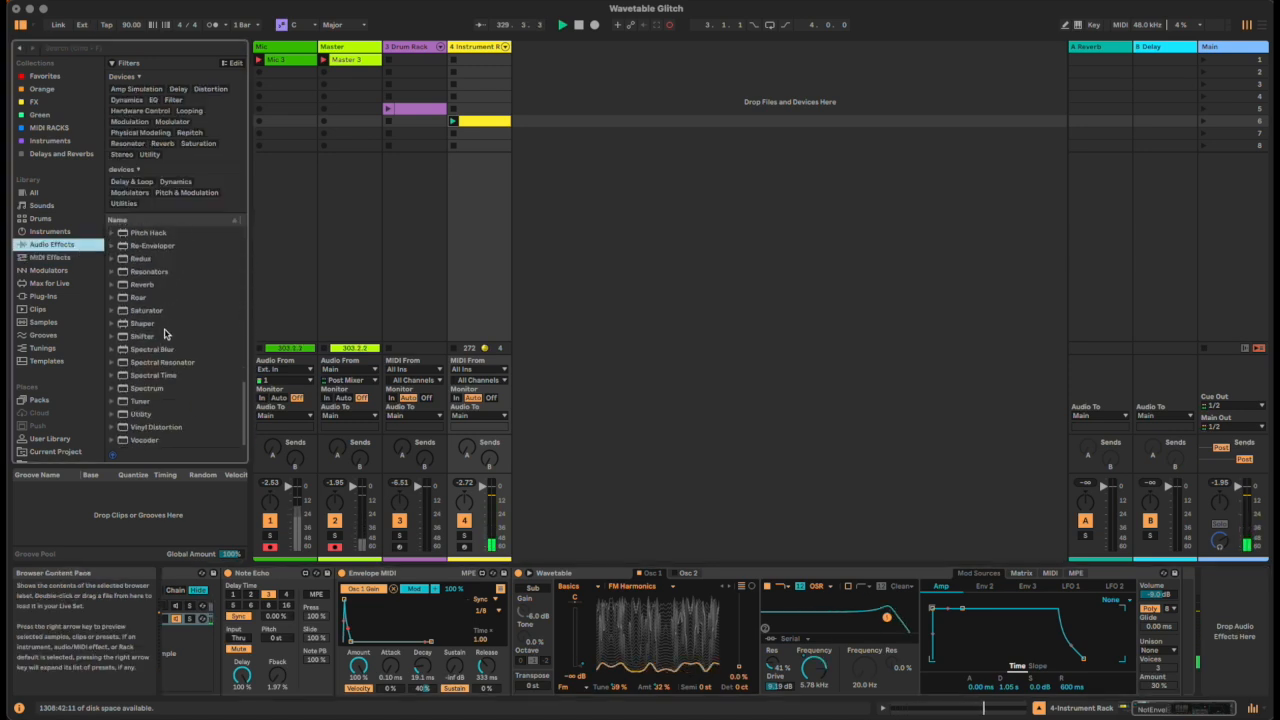
pyautogui.click(153, 376)
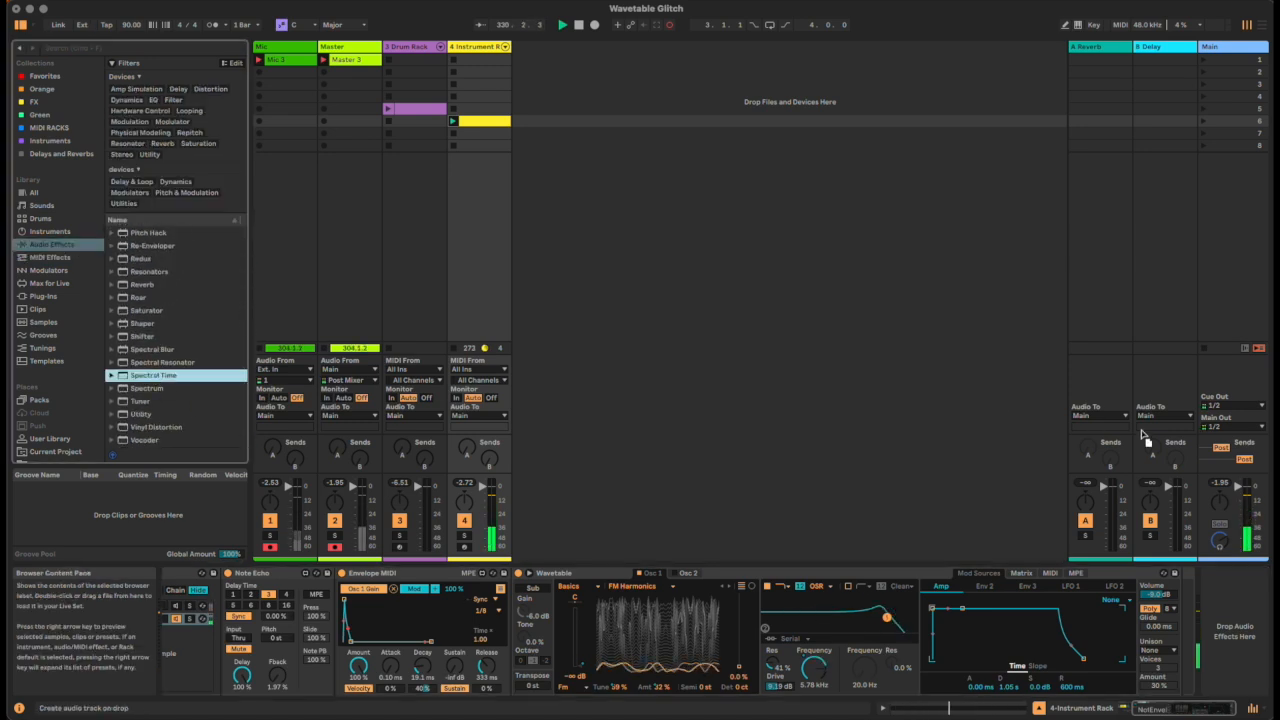
pyautogui.moveTo(1192, 617); pyautogui.dragTo(1187, 626)
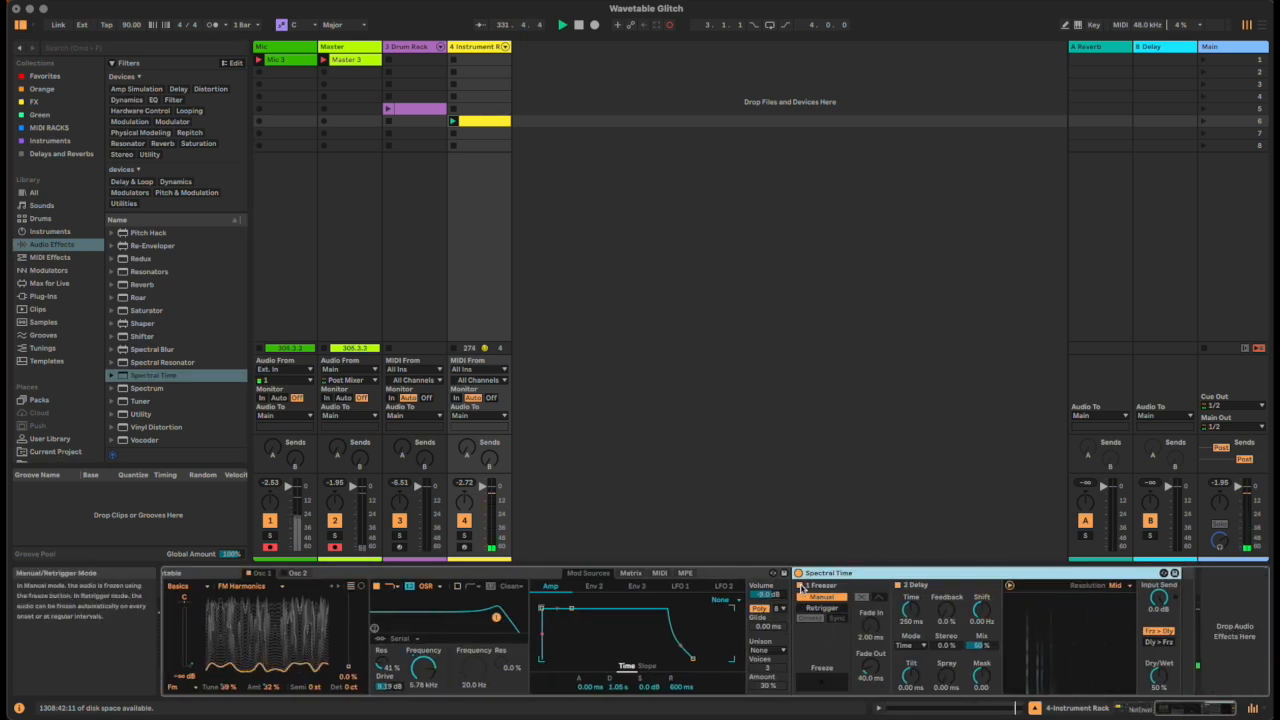
# - In Spectral Time, turn off the Freezer and set dry/wet to 100%, delay time to 10.0 ms and tilt to 31.7 ms
pyautogui.click(800, 587)
pyautogui.moveTo(1162, 679); pyautogui.dragTo(1162, 615)
pyautogui.moveTo(910, 609); pyautogui.dragTo(910, 640)
pyautogui.click(899, 586)
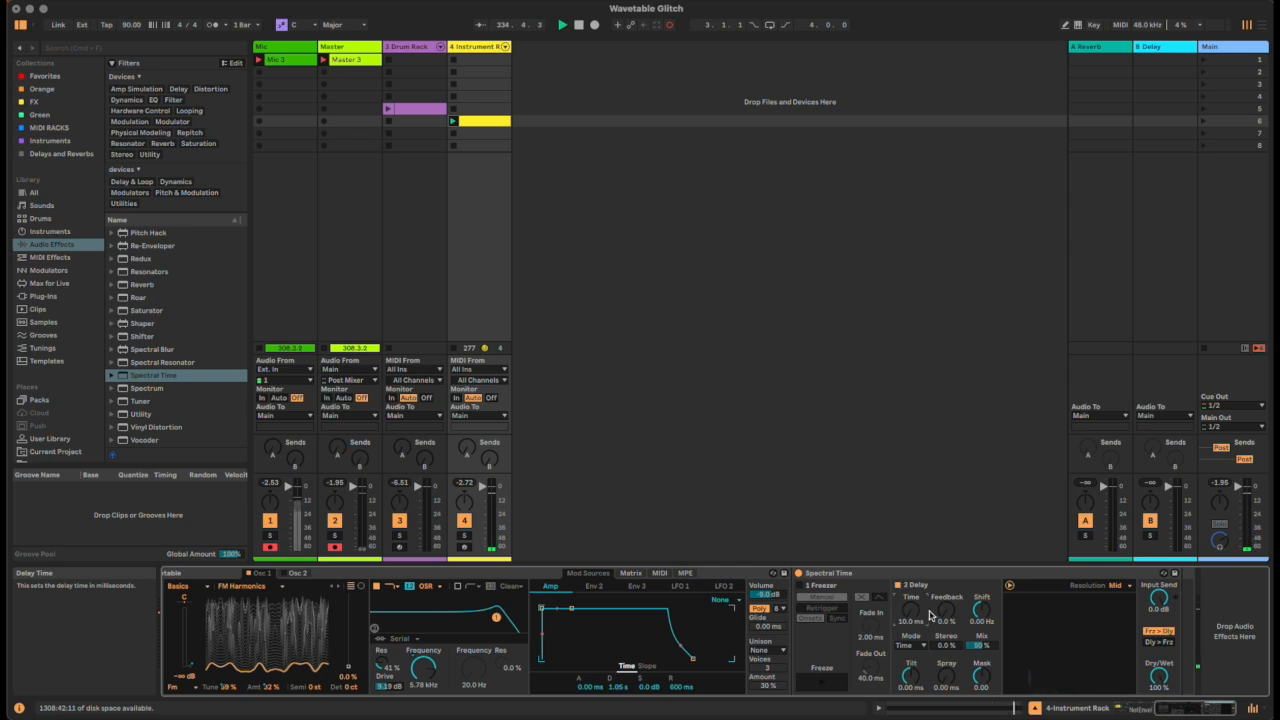
pyautogui.moveTo(911, 676)
pyautogui.mouseDown()
pyautogui.moveTo(911, 656)
pyautogui.moveTo(911, 696)
pyautogui.moveTo(911, 640)
pyautogui.moveTo(911, 692)
pyautogui.moveTo(911, 660)
pyautogui.mouseUp()
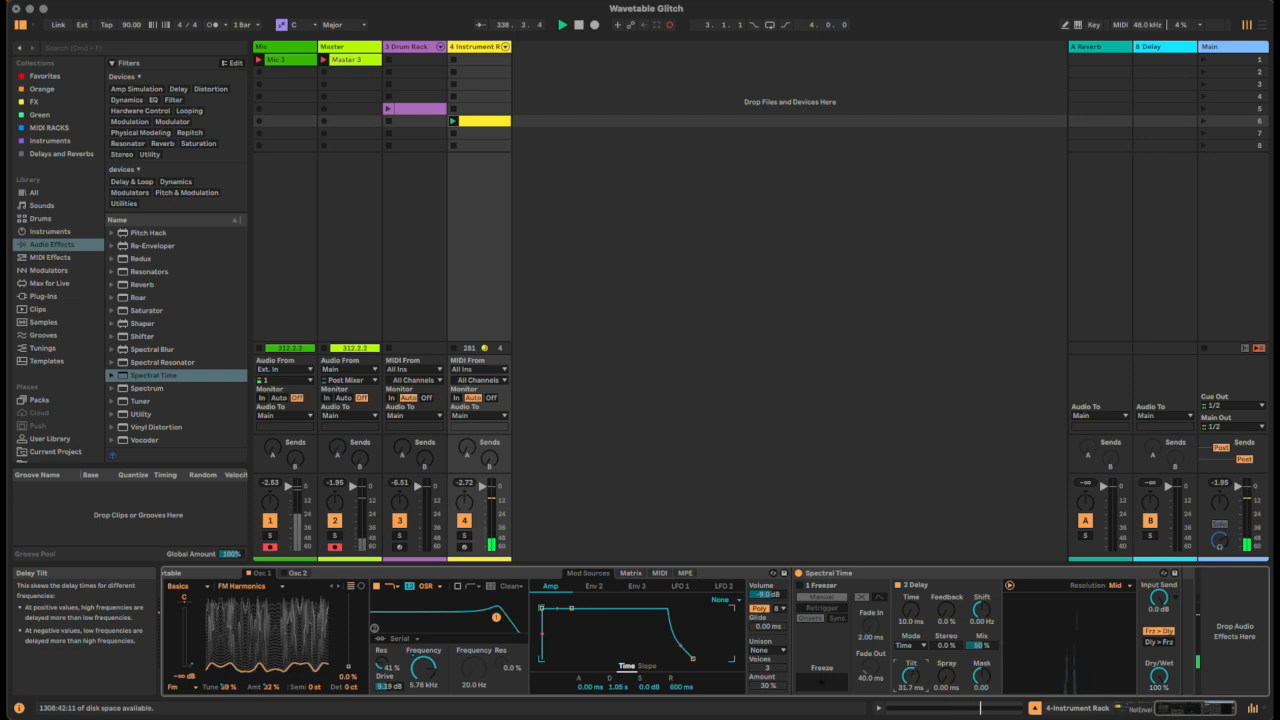
# - Insert the Expression Control MIDI effect at the start of the second chain, before Note Echo
pyautogui.moveTo(1191, 709); pyautogui.dragTo(1146, 713)
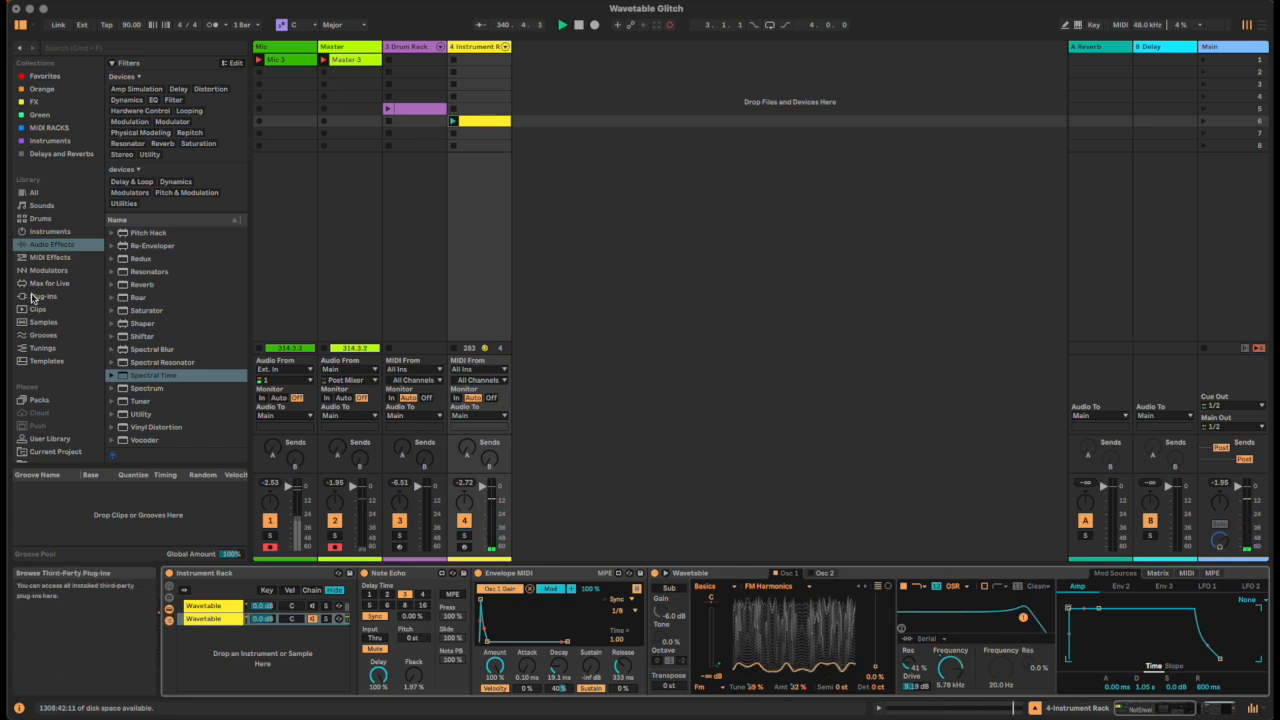
pyautogui.click(52, 258)
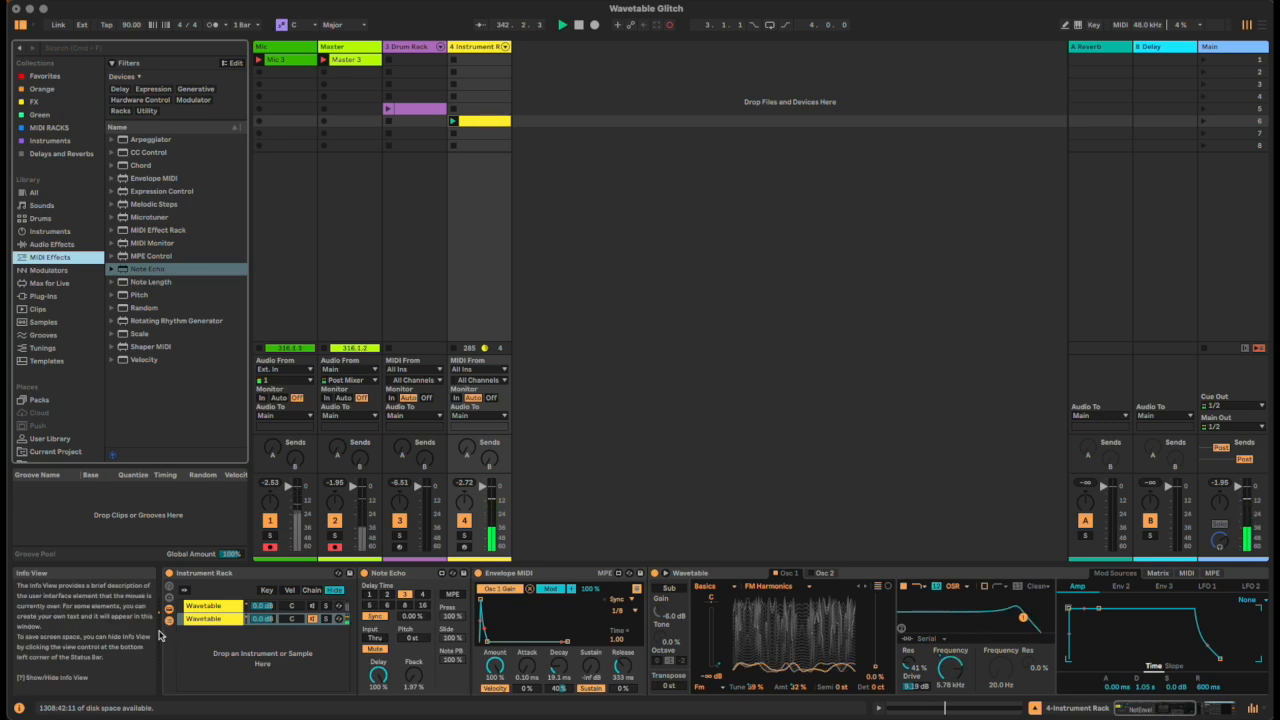
pyautogui.click(168, 190)
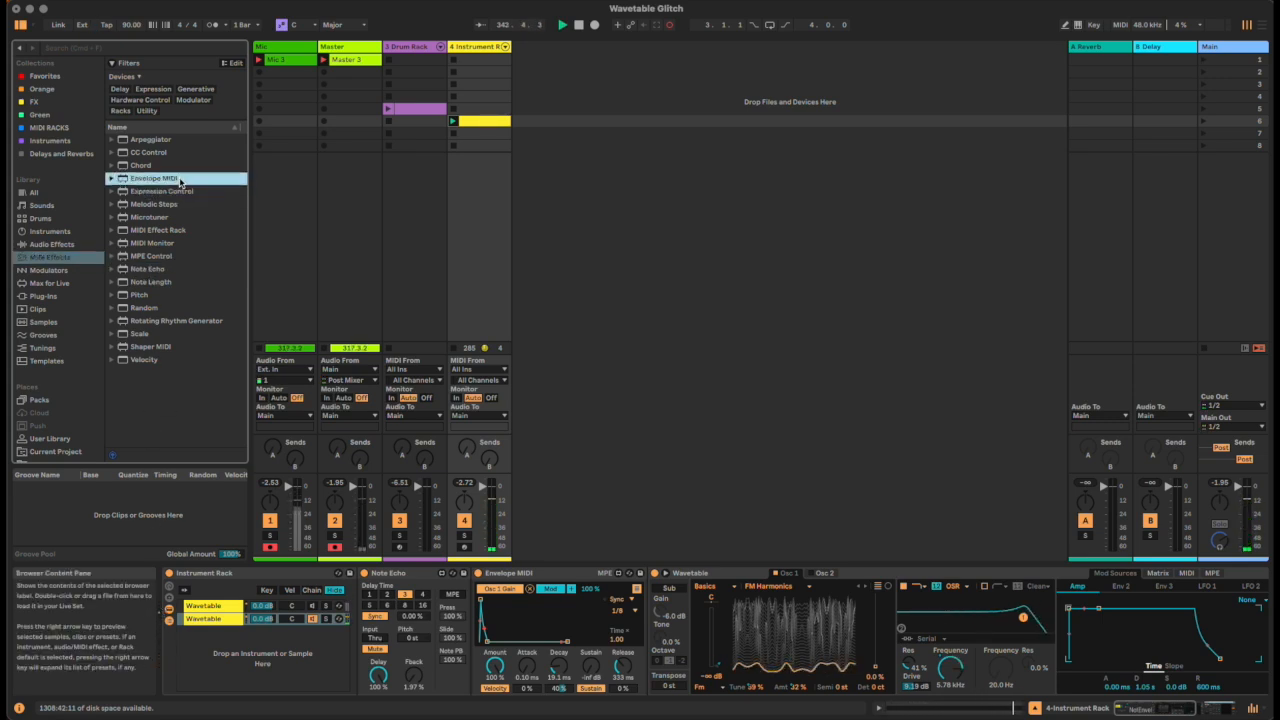
pyautogui.click(157, 192)
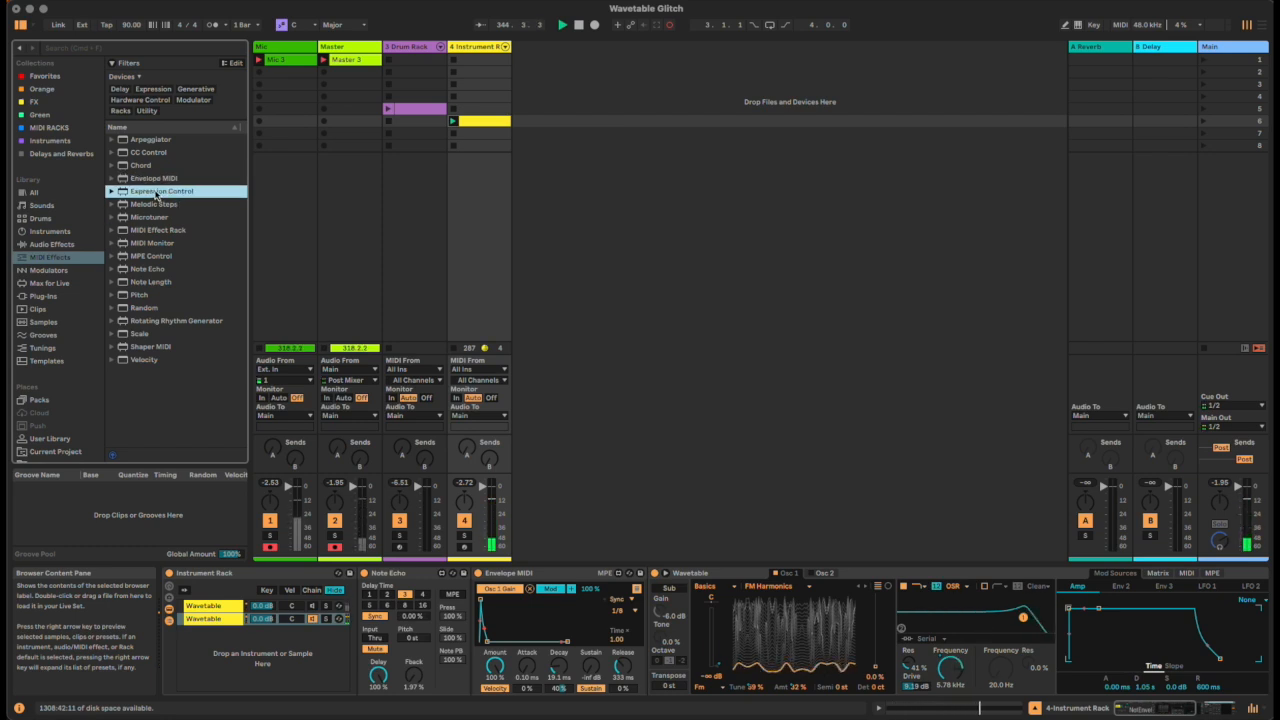
pyautogui.moveTo(154, 192); pyautogui.dragTo(364, 672)
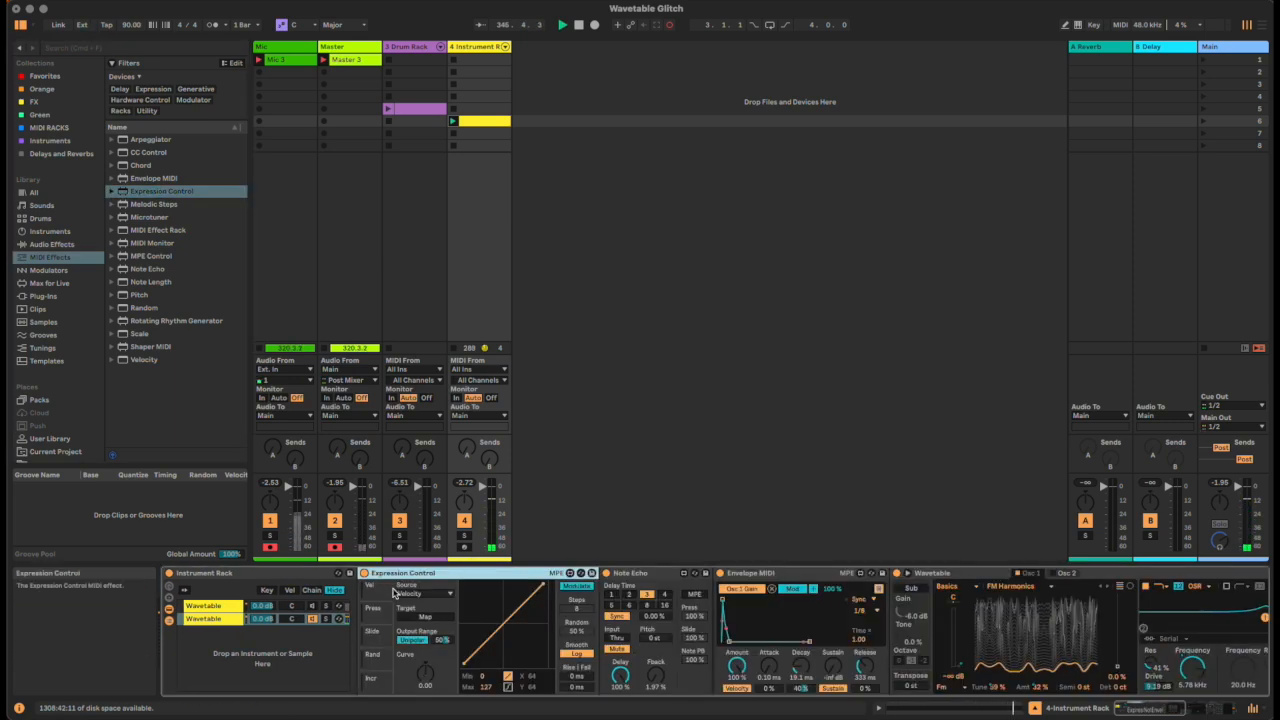
# - Collapse the Envelope MIDI, Note Echo and Wavetable devices in the second chain
pyautogui.doubleClick(750, 573)
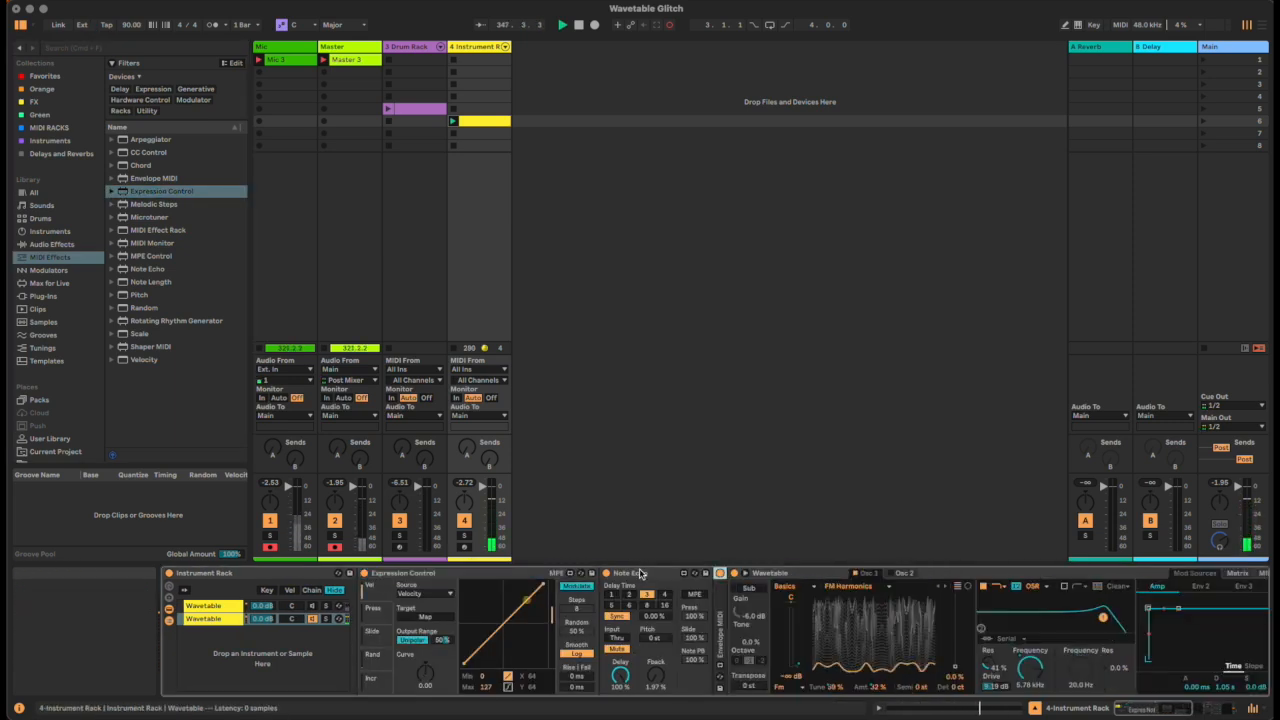
pyautogui.doubleClick(641, 572)
pyautogui.doubleClick(677, 573)
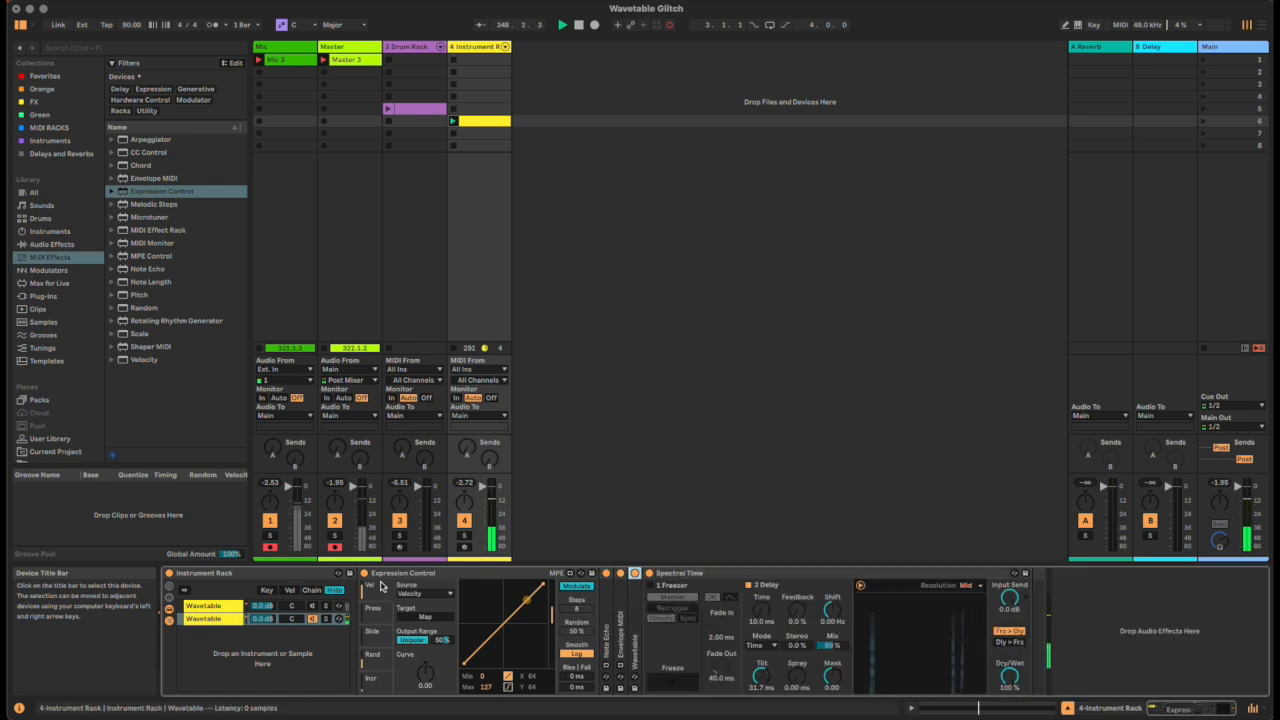
# - In Expression Control's first slot, choose Random as source, map it to Spectral Time's Delay Tilt and set the output range to 17%
pyautogui.click(425, 593)
pyautogui.click(443, 671)
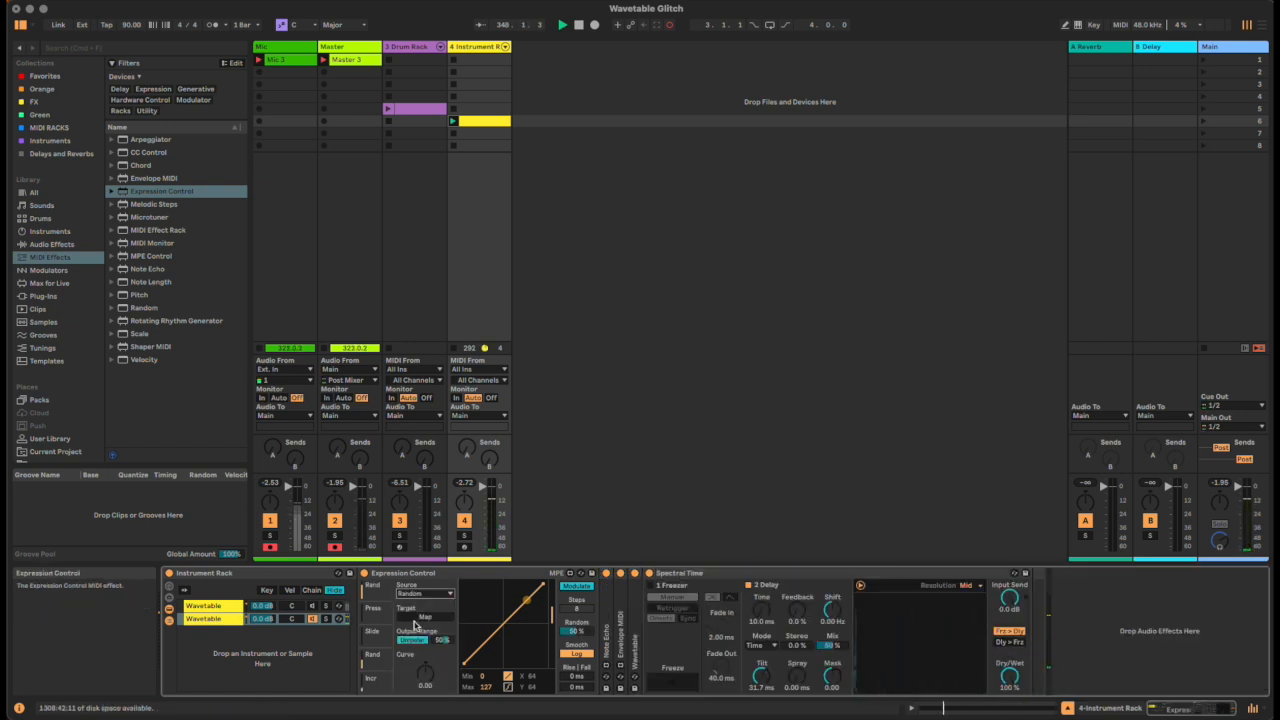
pyautogui.click(409, 620)
pyautogui.click(761, 676)
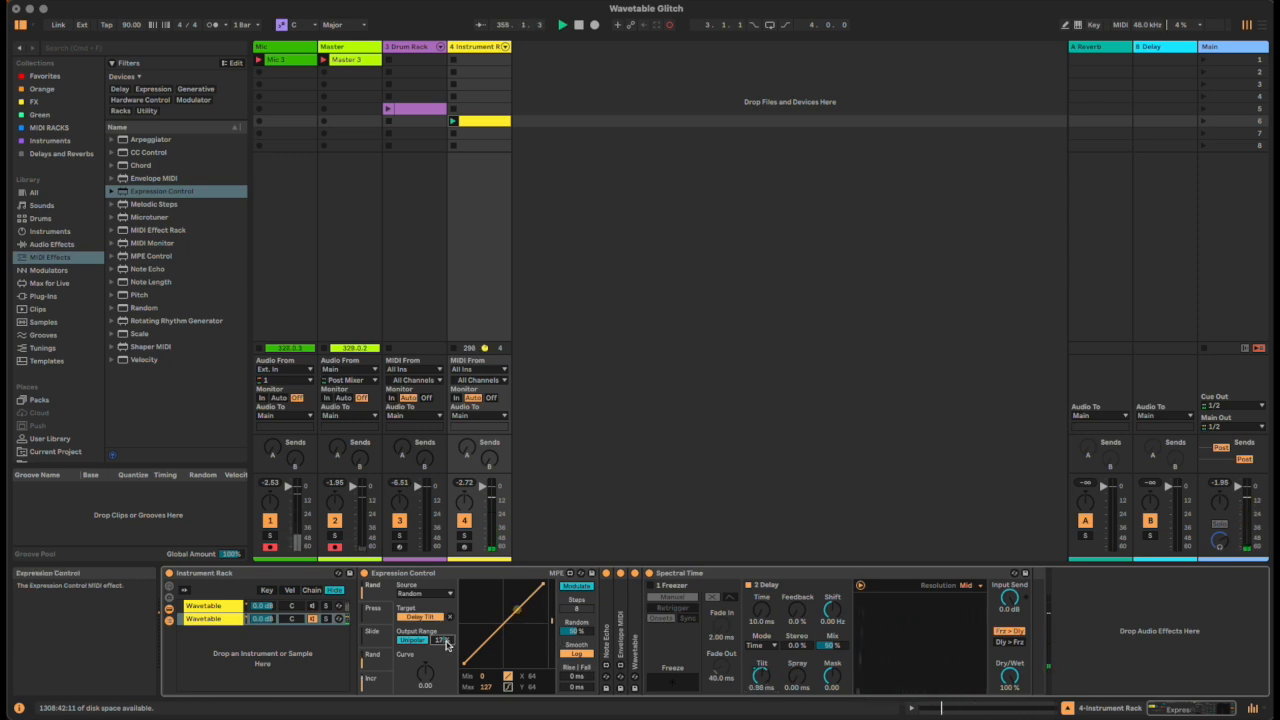
# - Map Expression Control's Pressure slot to Spectral Time's Delay Spray, set spray to 17.0 ms and collapse Expression Control
pyautogui.click(375, 613)
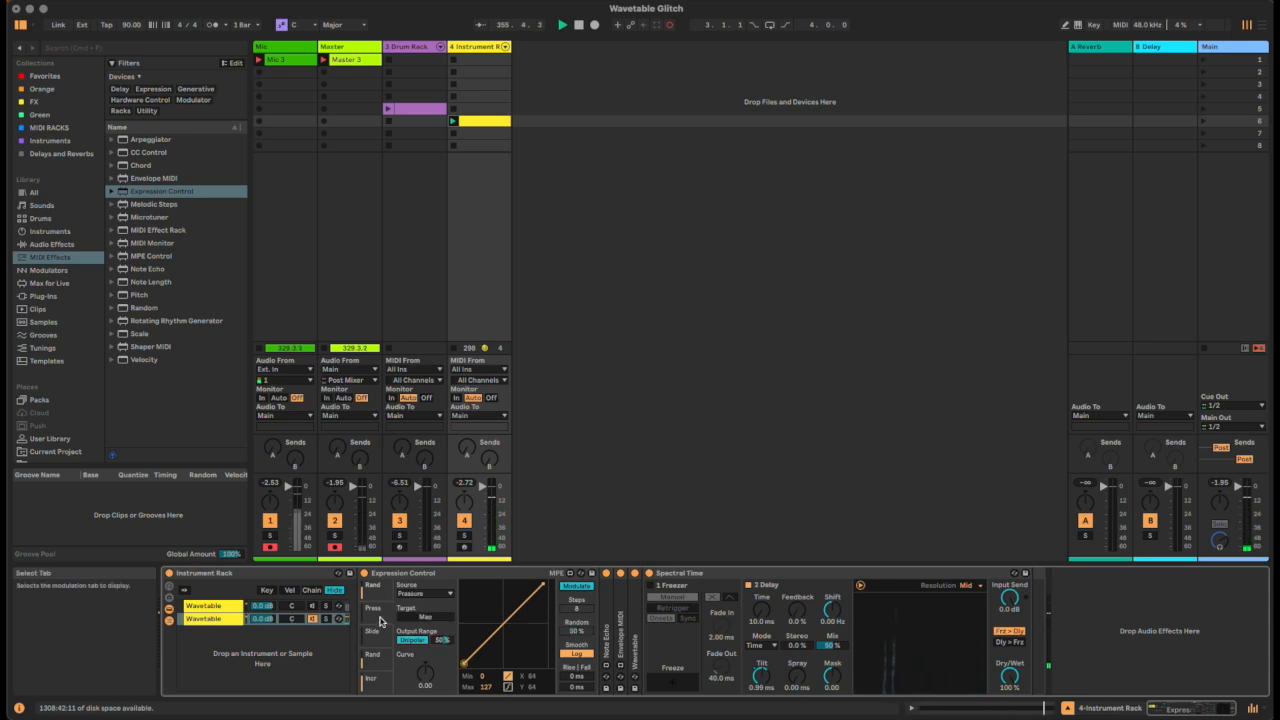
pyautogui.click(405, 618)
pyautogui.click(797, 676)
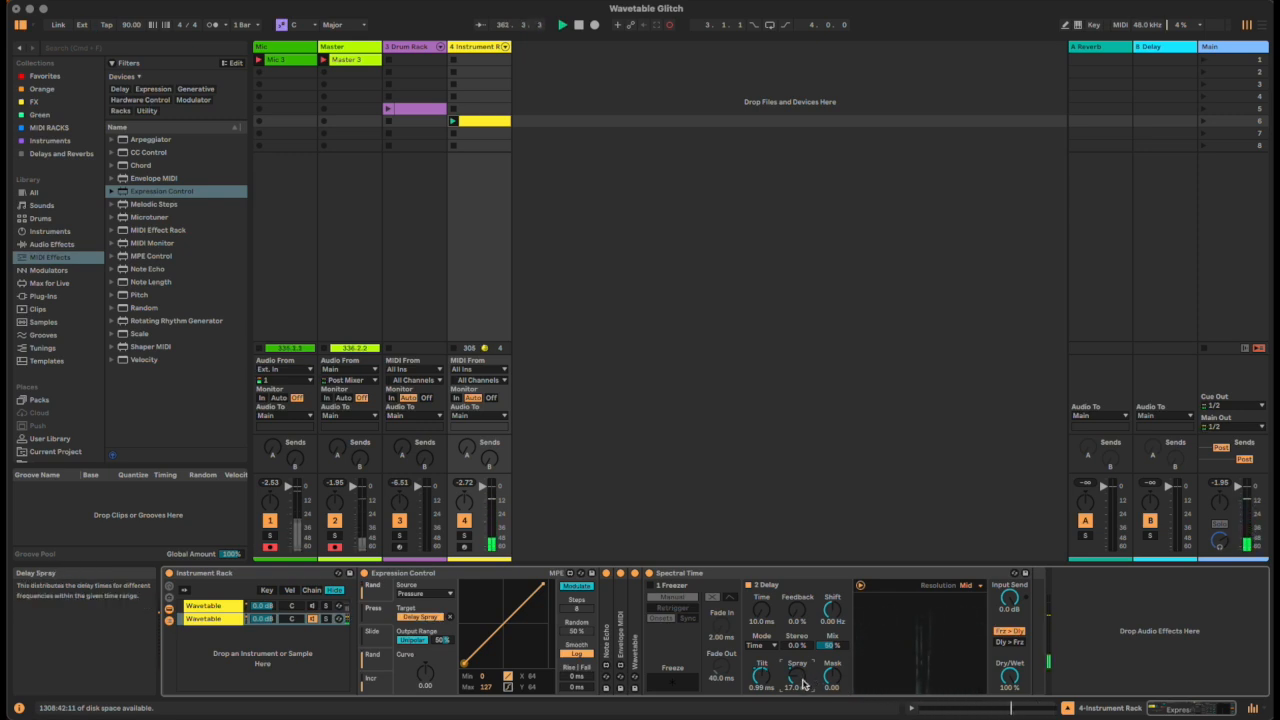
pyautogui.doubleClick(440, 575)
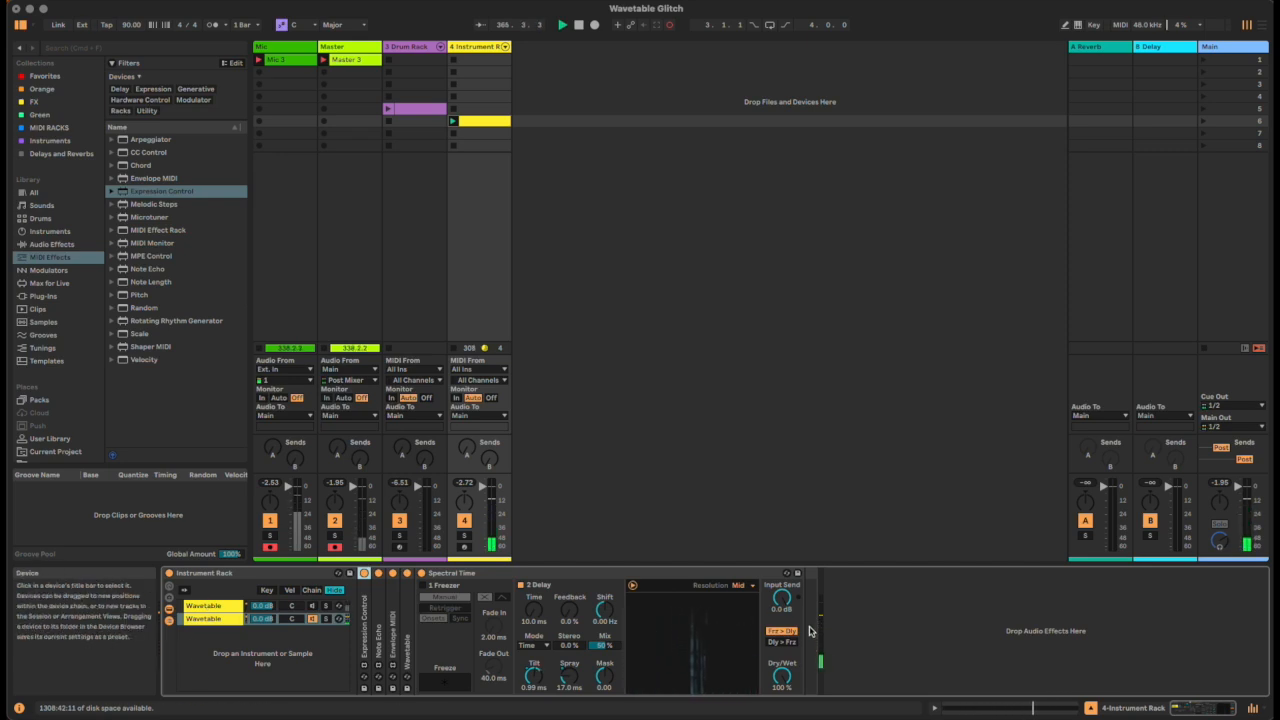
# - Insert the Beat Repeat audio effect after Spectral Time in the second chain and set its gate to 1/16
pyautogui.click(215, 627)
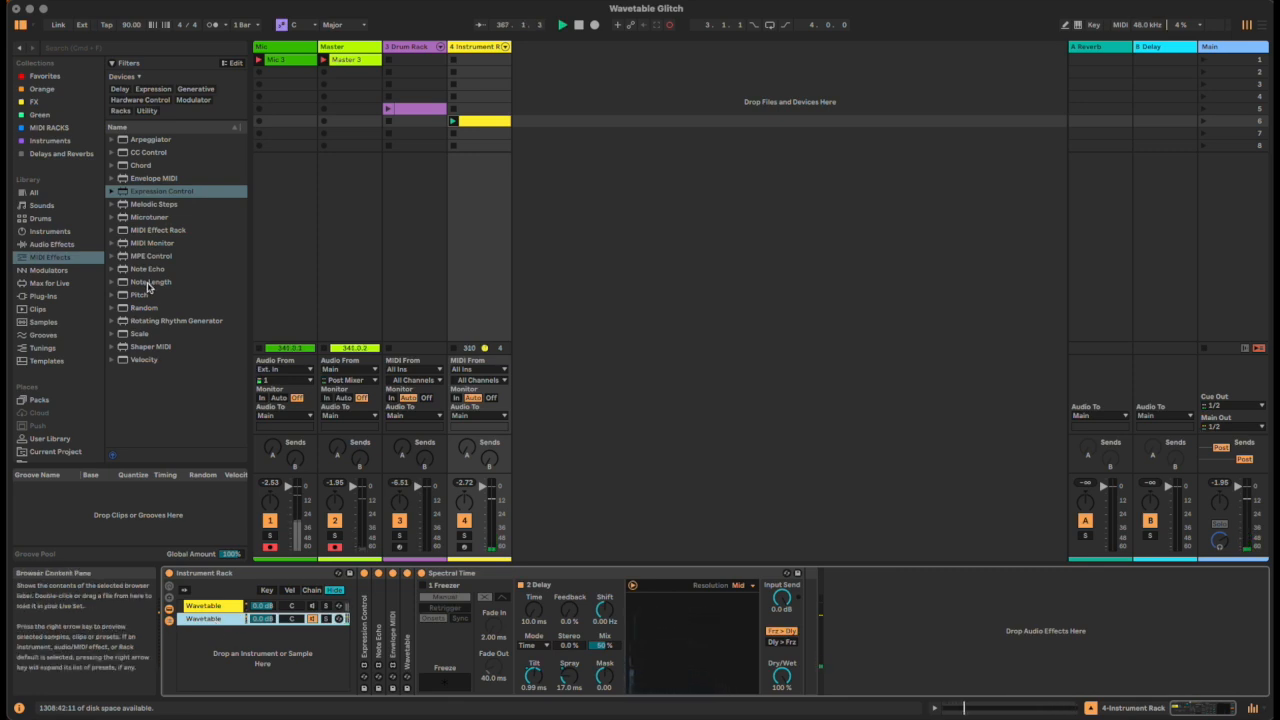
pyautogui.click(58, 233)
pyautogui.click(63, 245)
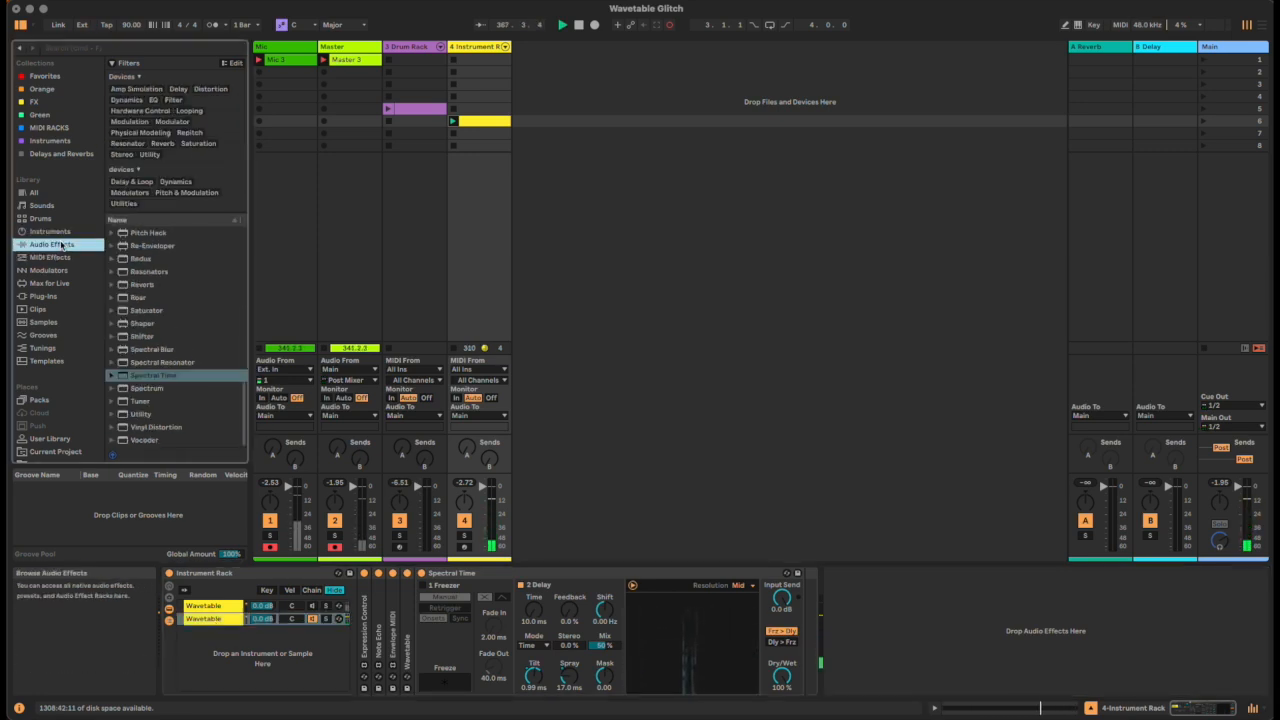
pyautogui.scroll(10, 145, 300)
pyautogui.scroll(3, 140, 280)
pyautogui.click(150, 297)
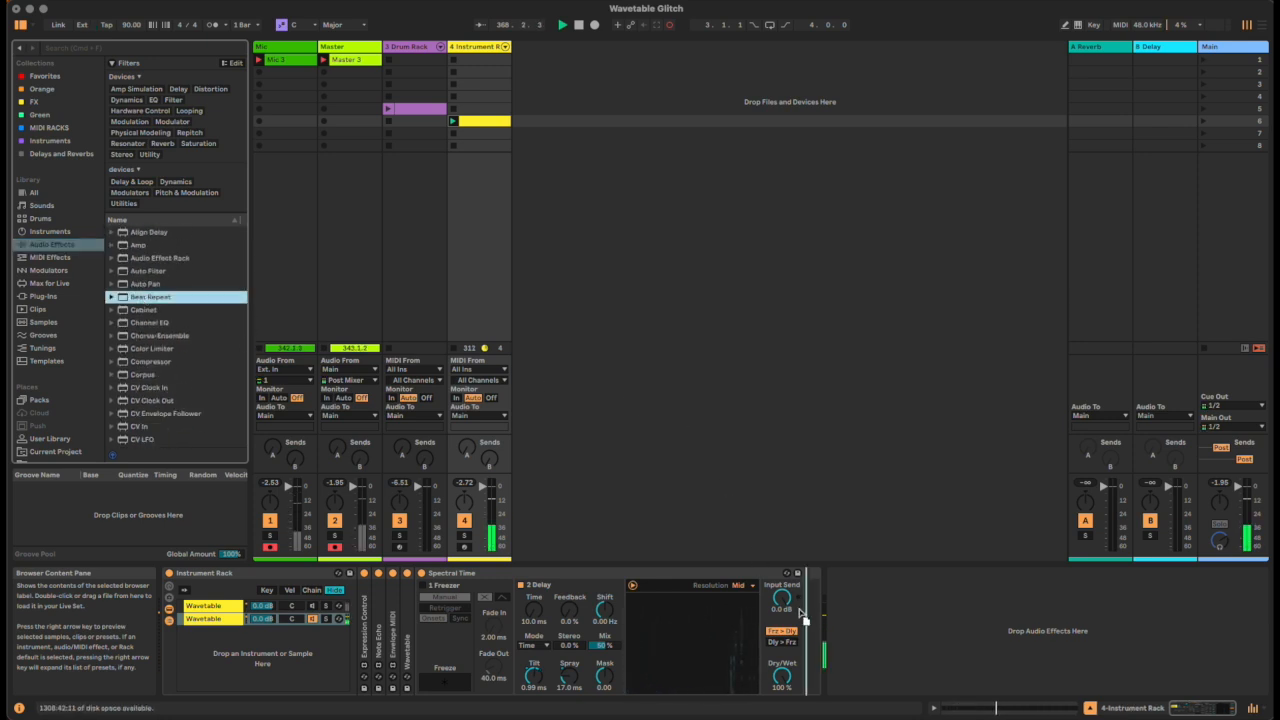
pyautogui.moveTo(810, 622); pyautogui.dragTo(805, 616)
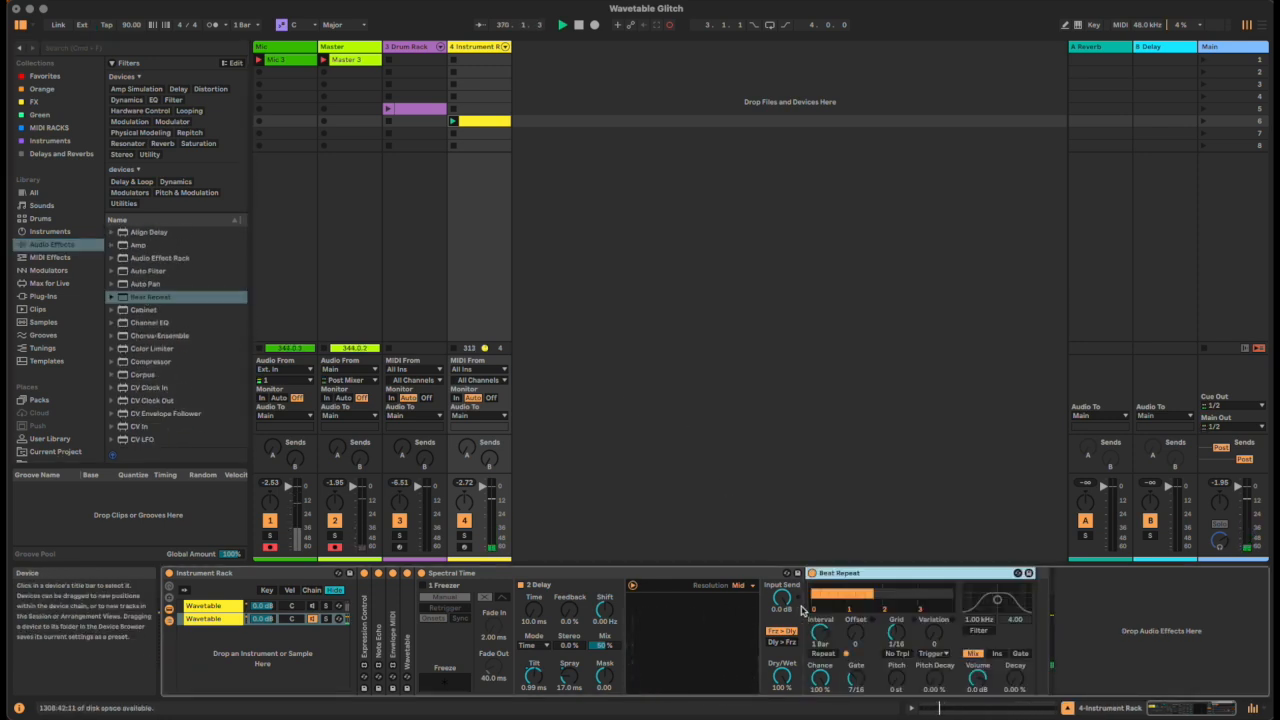
pyautogui.moveTo(856, 676); pyautogui.dragTo(856, 700)
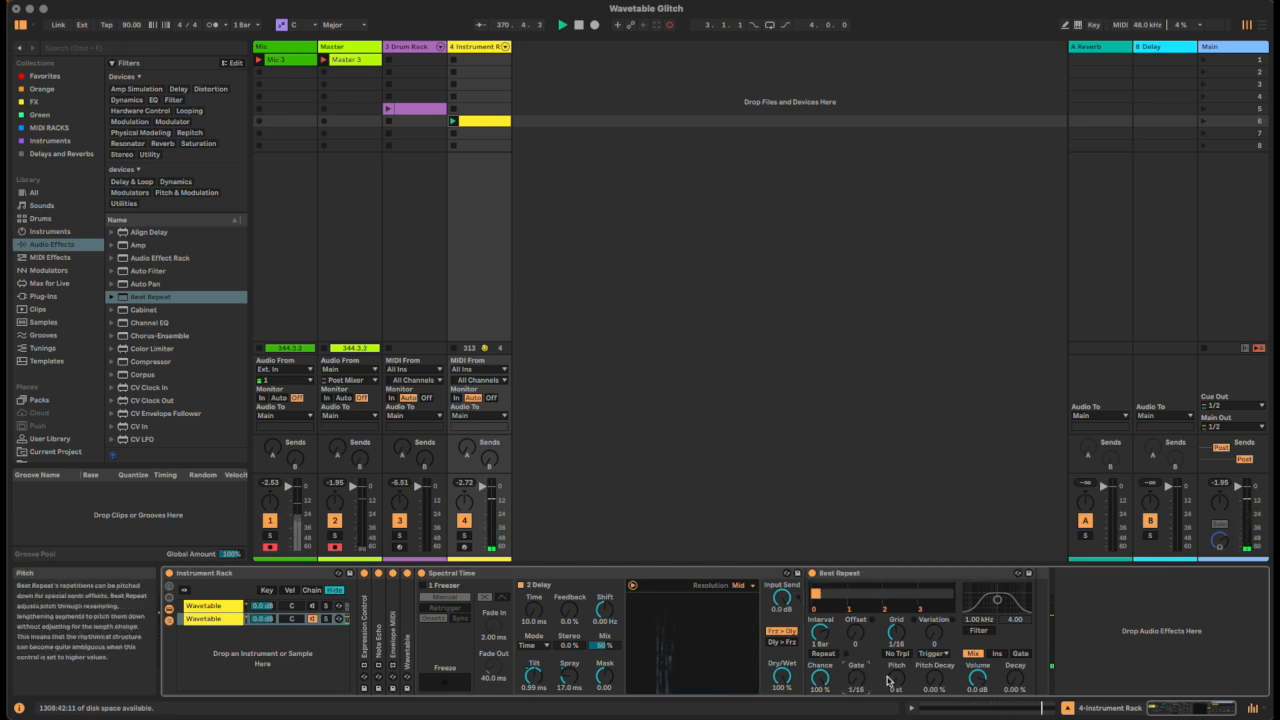
# - Insert a CV LFO after Beat Repeat with a Random waveform and tempo-synced rate of 1, mapped to Beat Repeat's Offset
pyautogui.click(38, 399)
pyautogui.moveTo(165, 220); pyautogui.dragTo(1038, 641)
pyautogui.click(1052, 646)
pyautogui.click(1066, 624)
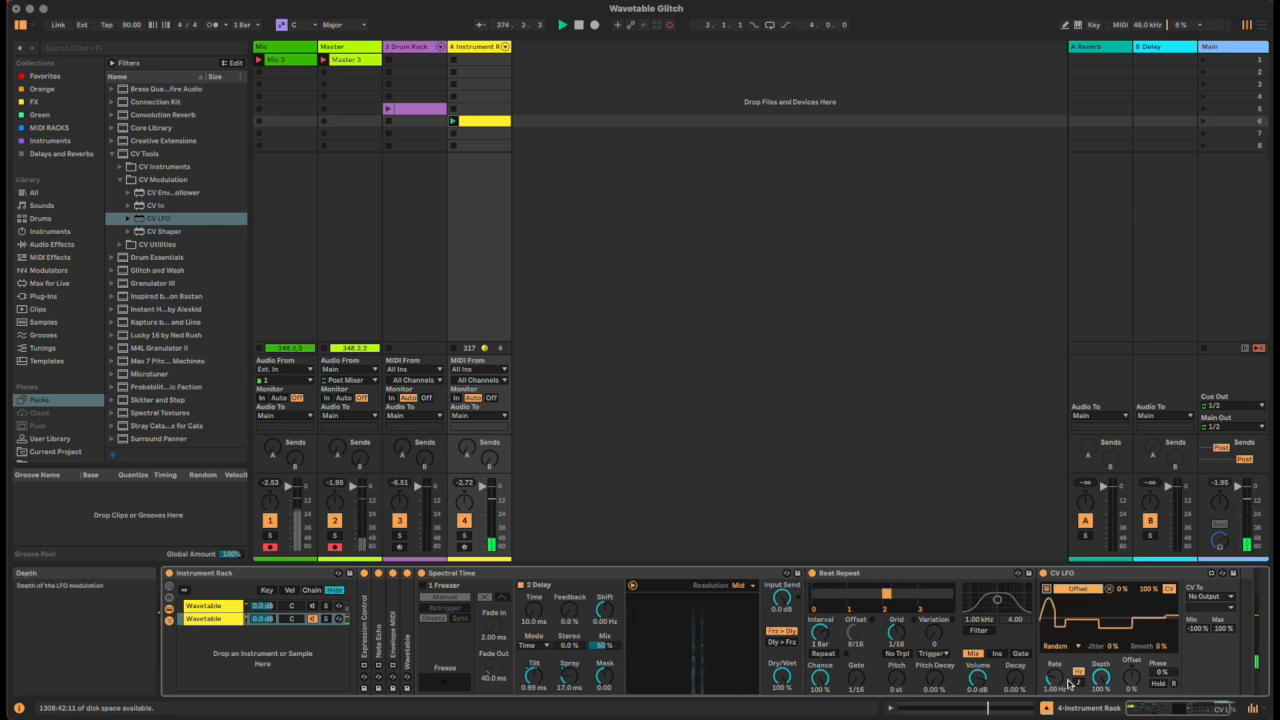
pyautogui.click(1077, 683)
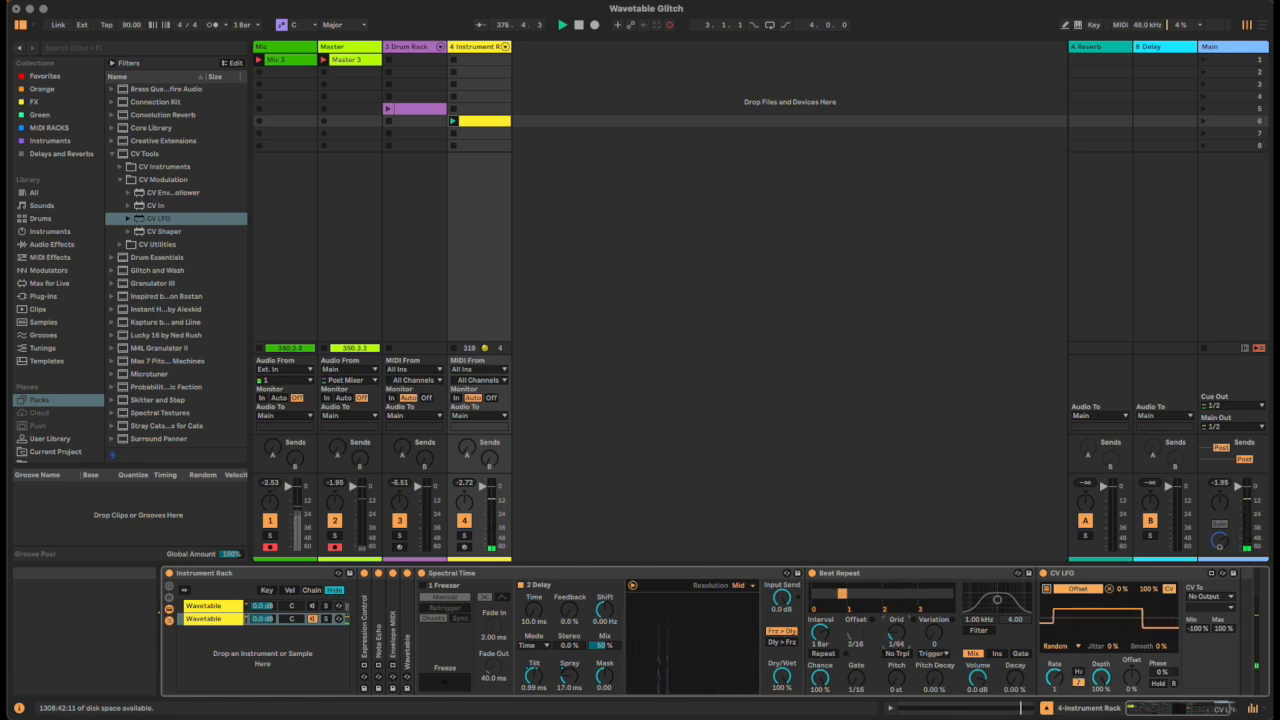
# - Switch Beat Repeat to Insert mode and collapse the CV LFO and Beat Repeat devices
pyautogui.click(997, 654)
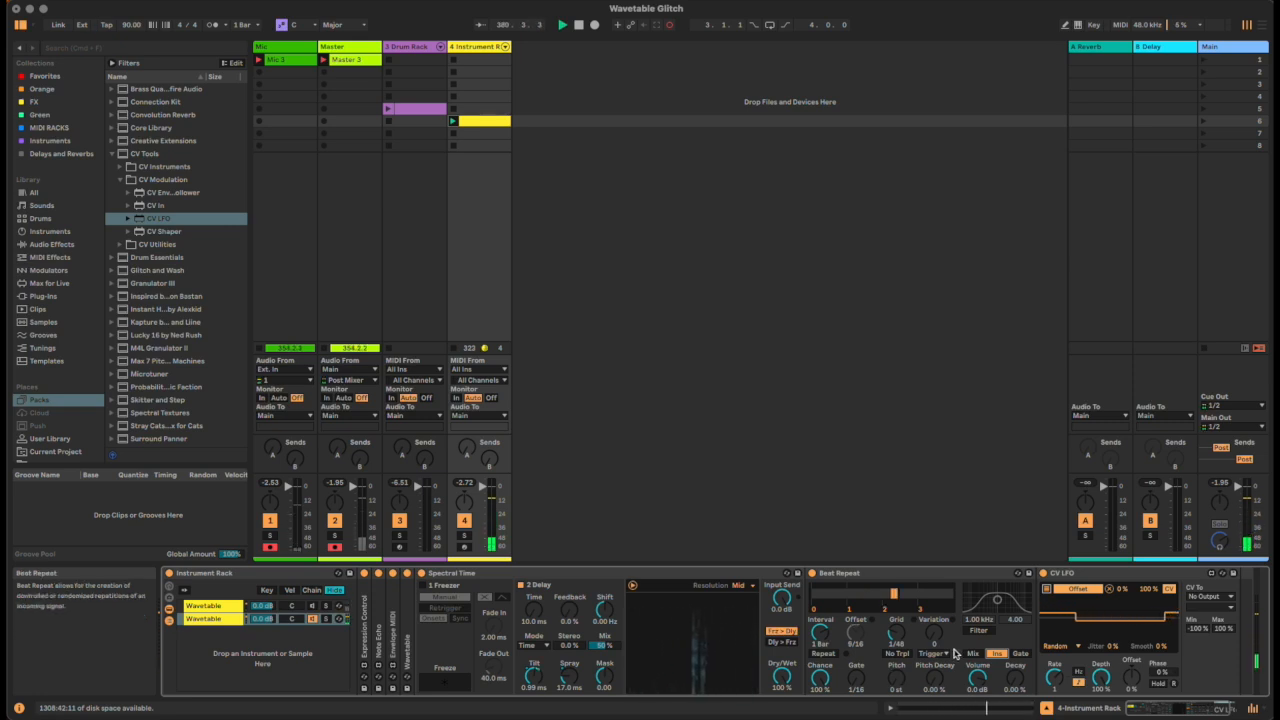
pyautogui.doubleClick(1084, 576)
pyautogui.doubleClick(954, 574)
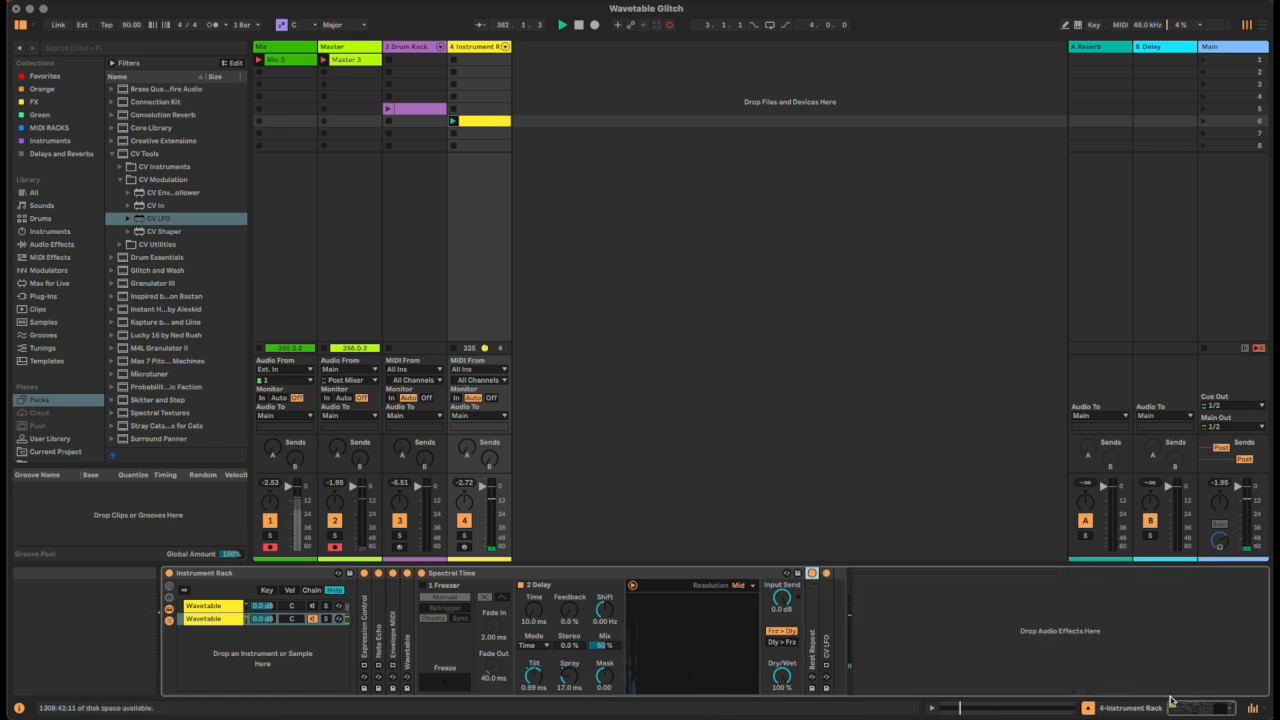
# - Reactivate the first Wavetable chain in the rack and show the second chain's devices again
pyautogui.click(310, 607)
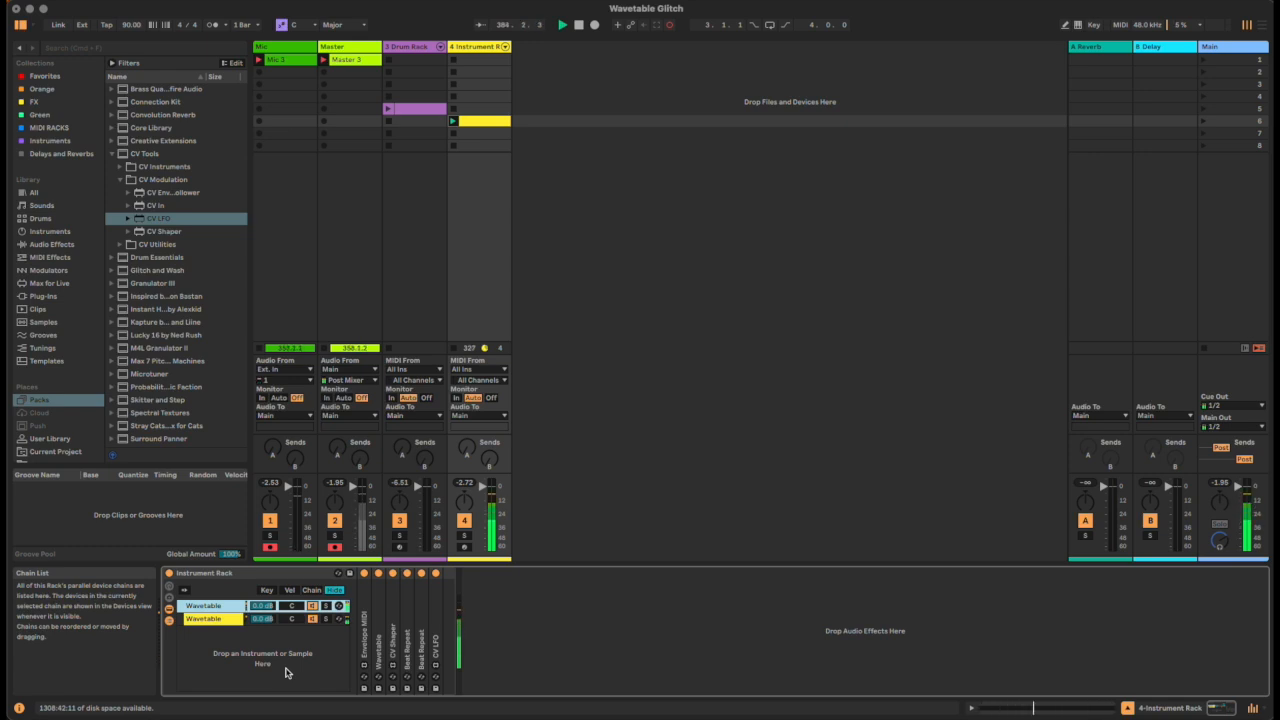
pyautogui.doubleClick(222, 620)
pyautogui.doubleClick(223, 621)
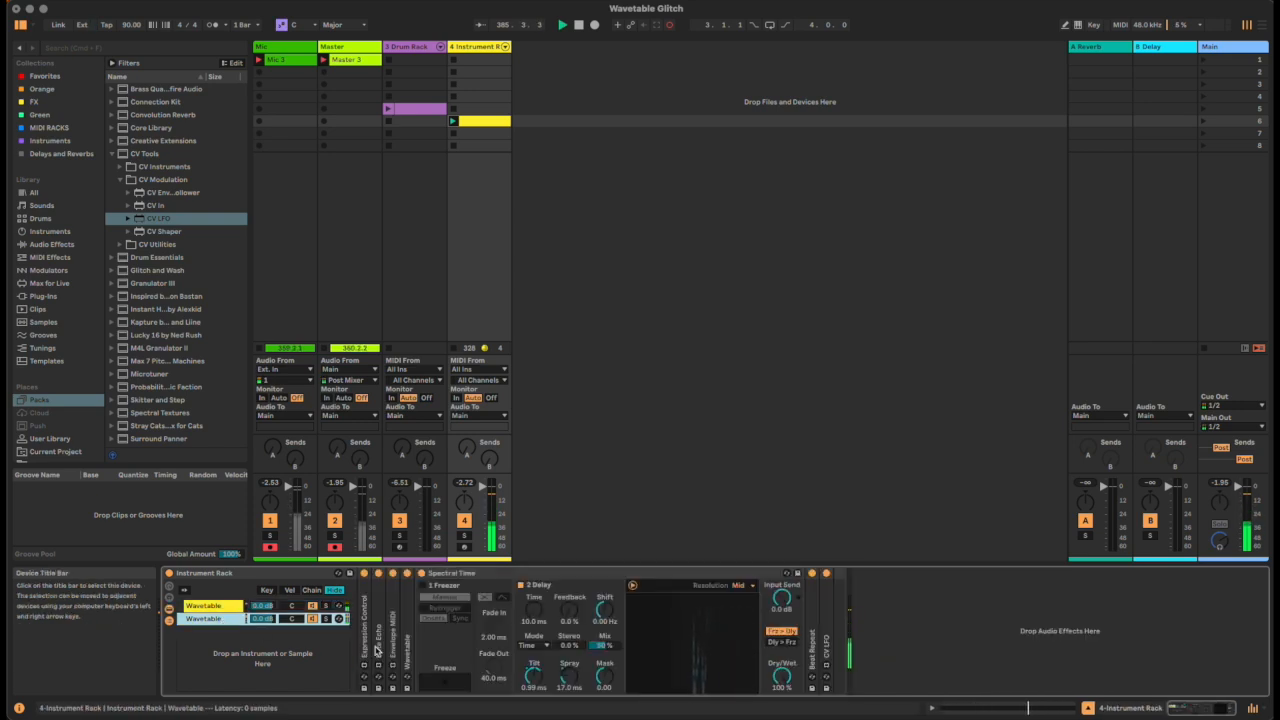
# - Set the second chain's Wavetable to Mono with Shimmer unison, and collapse the device
pyautogui.doubleClick(408, 652)
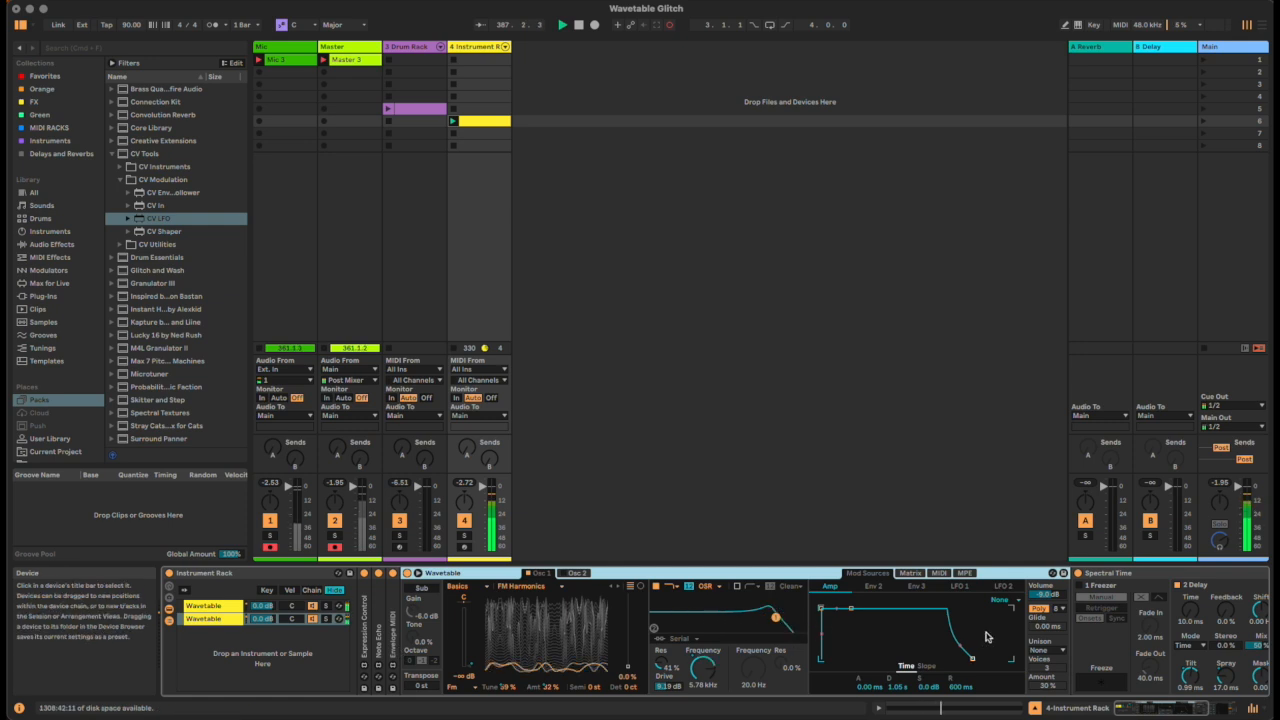
pyautogui.click(1042, 609)
pyautogui.click(1058, 650)
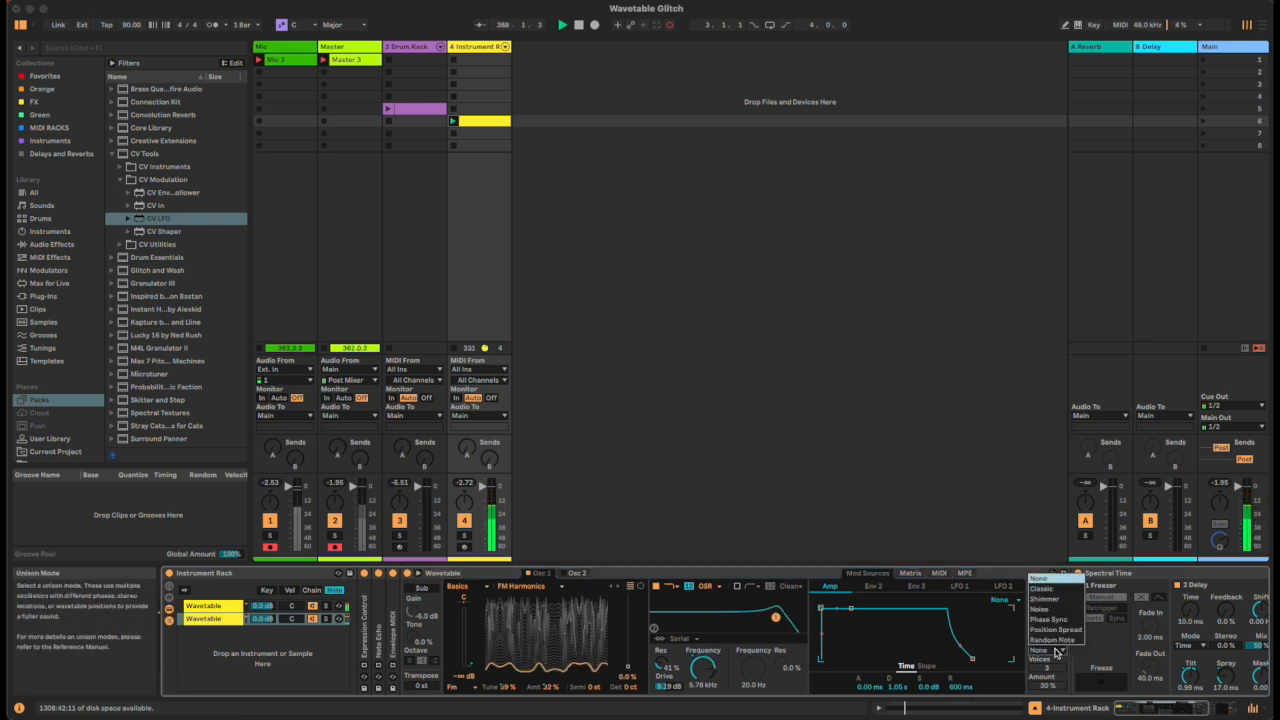
pyautogui.click(1070, 603)
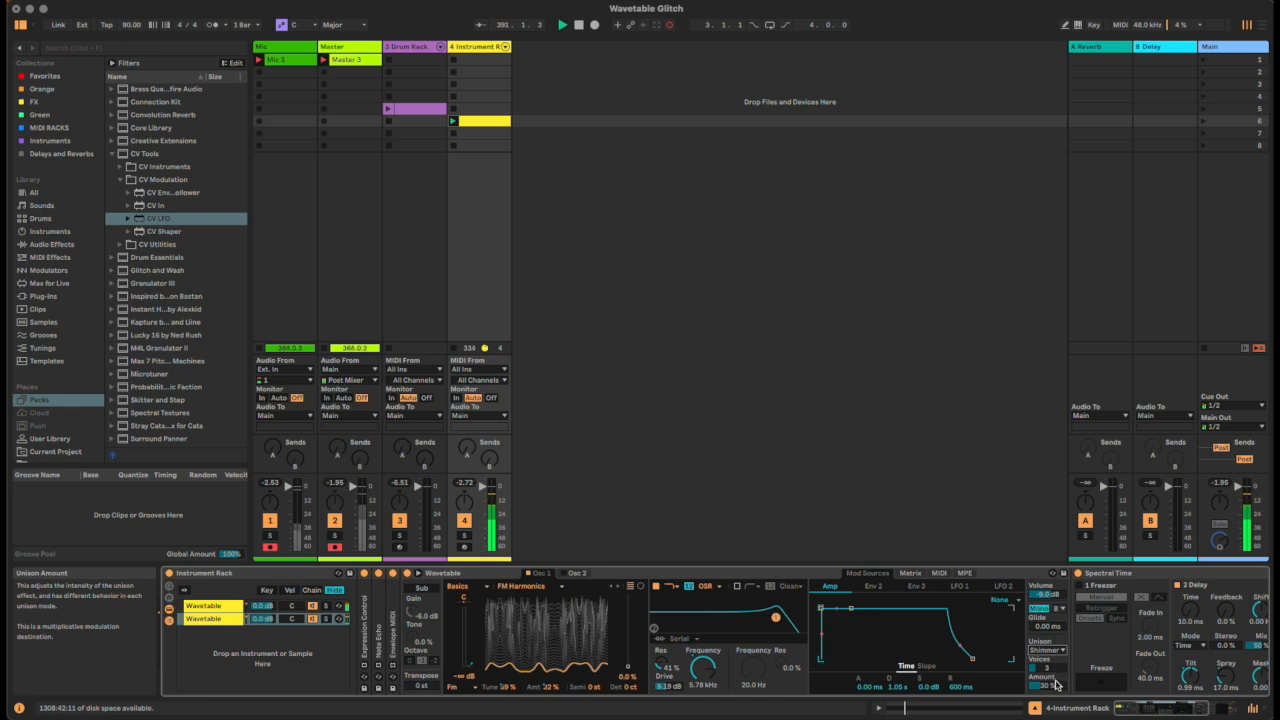
pyautogui.doubleClick(445, 574)
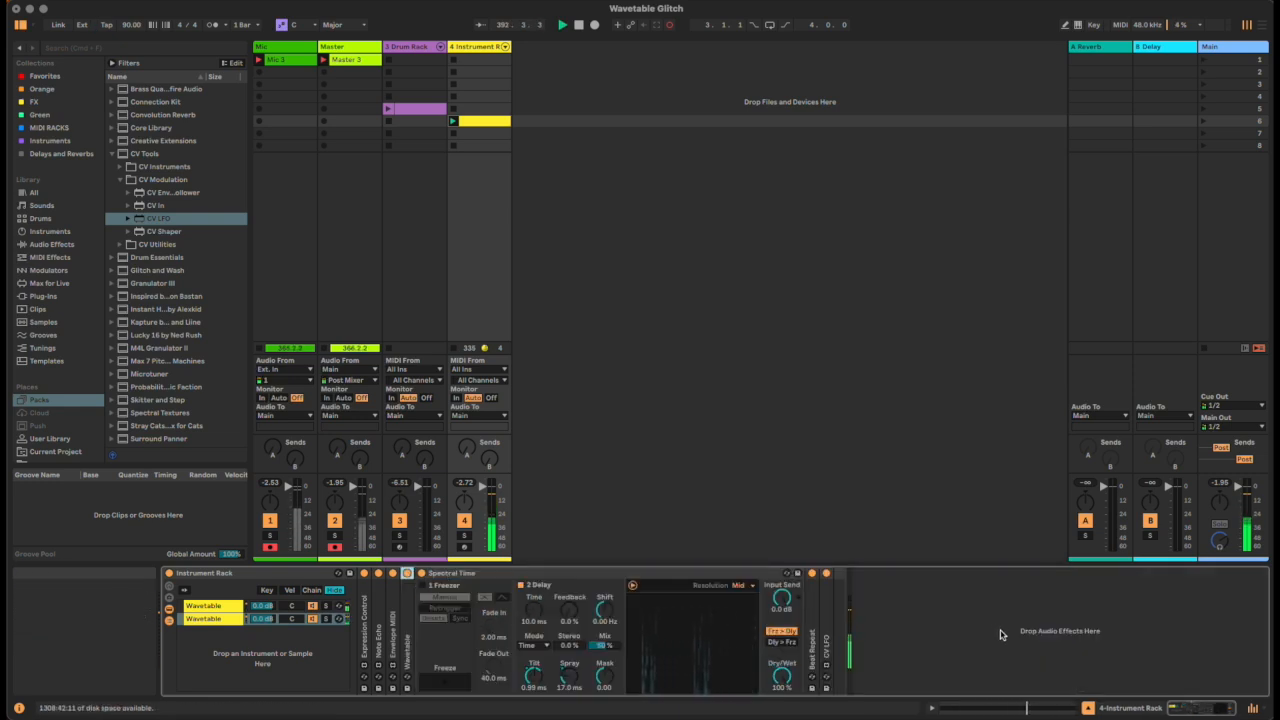
# - In the first chain's Envelope MIDI, shorten the decay to just under 8 ms
pyautogui.click(226, 607)
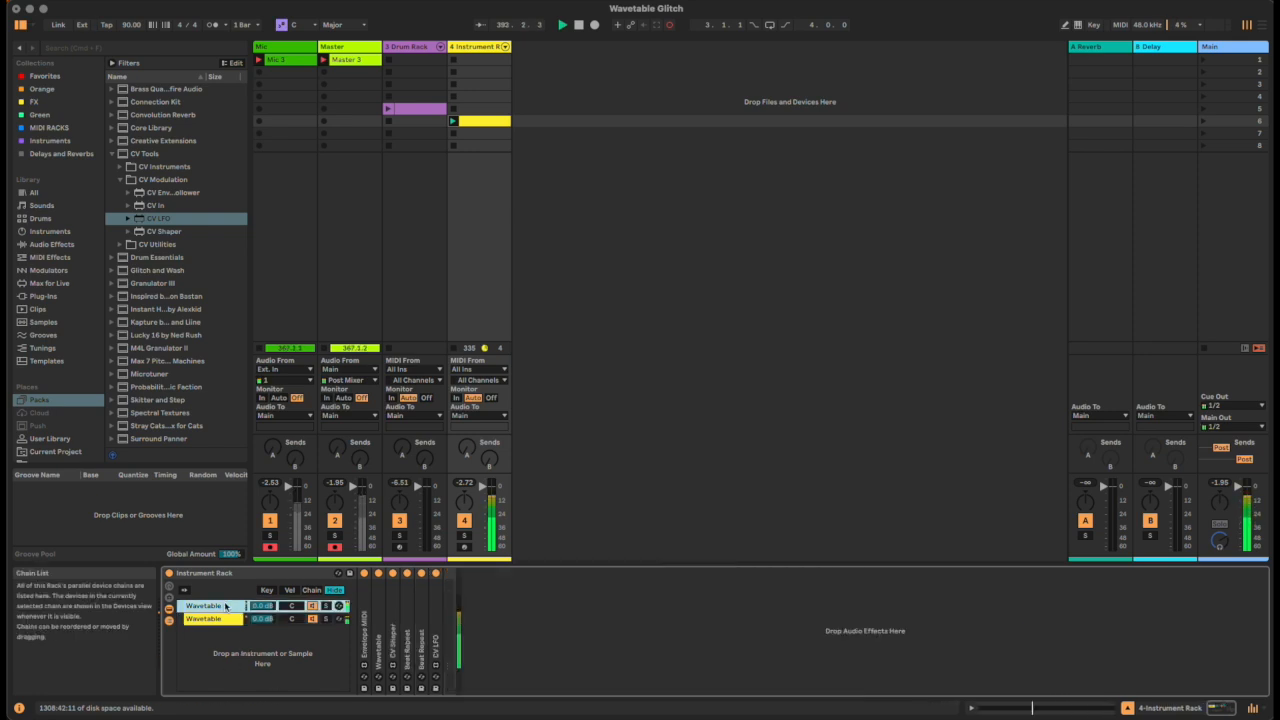
pyautogui.doubleClick(364, 640)
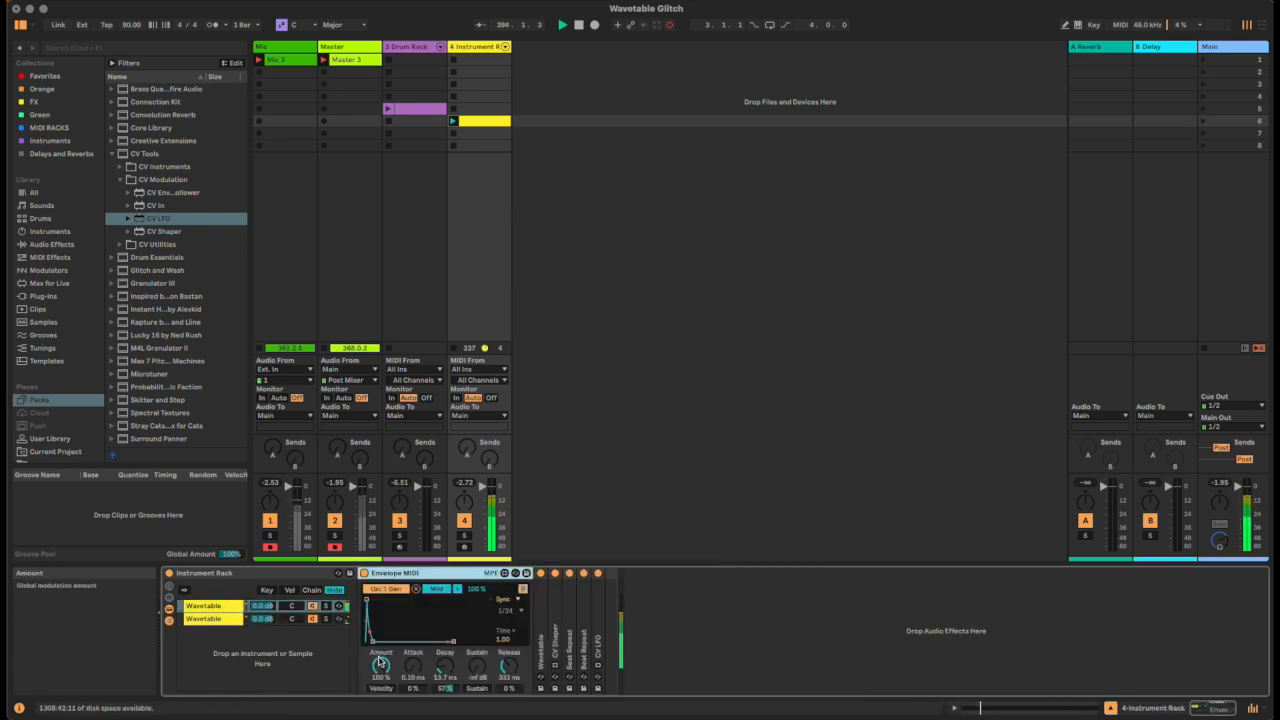
pyautogui.moveTo(440, 676); pyautogui.dragTo(440, 668)
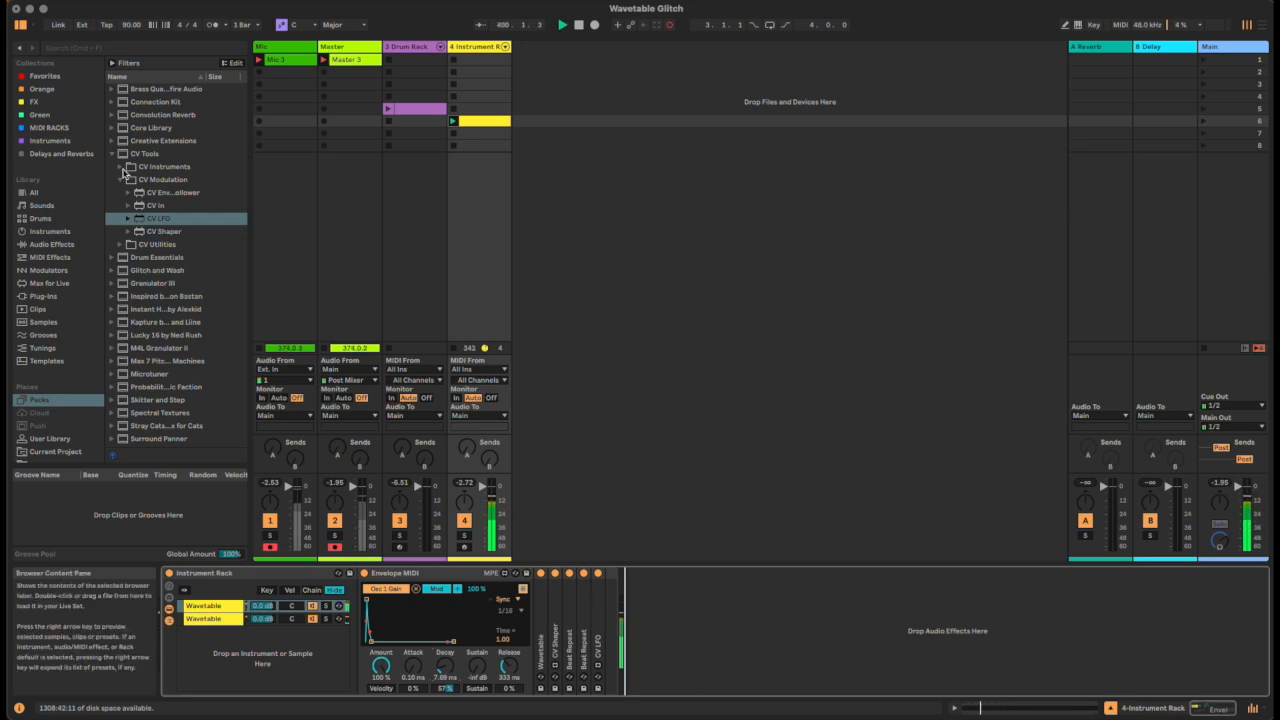
# - Insert the Looper audio effect after the Instrument Rack and set it to play once recording ends
pyautogui.click(65, 272)
pyautogui.click(66, 246)
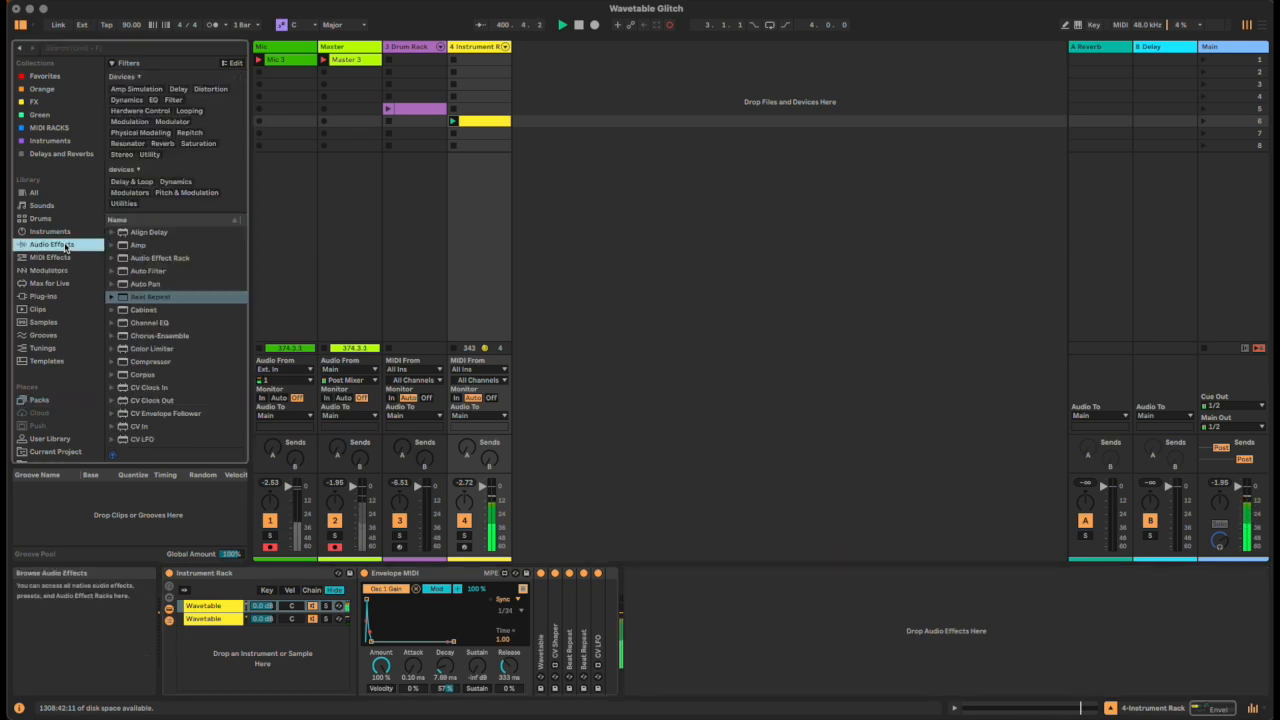
pyautogui.scroll(-5, 150, 326)
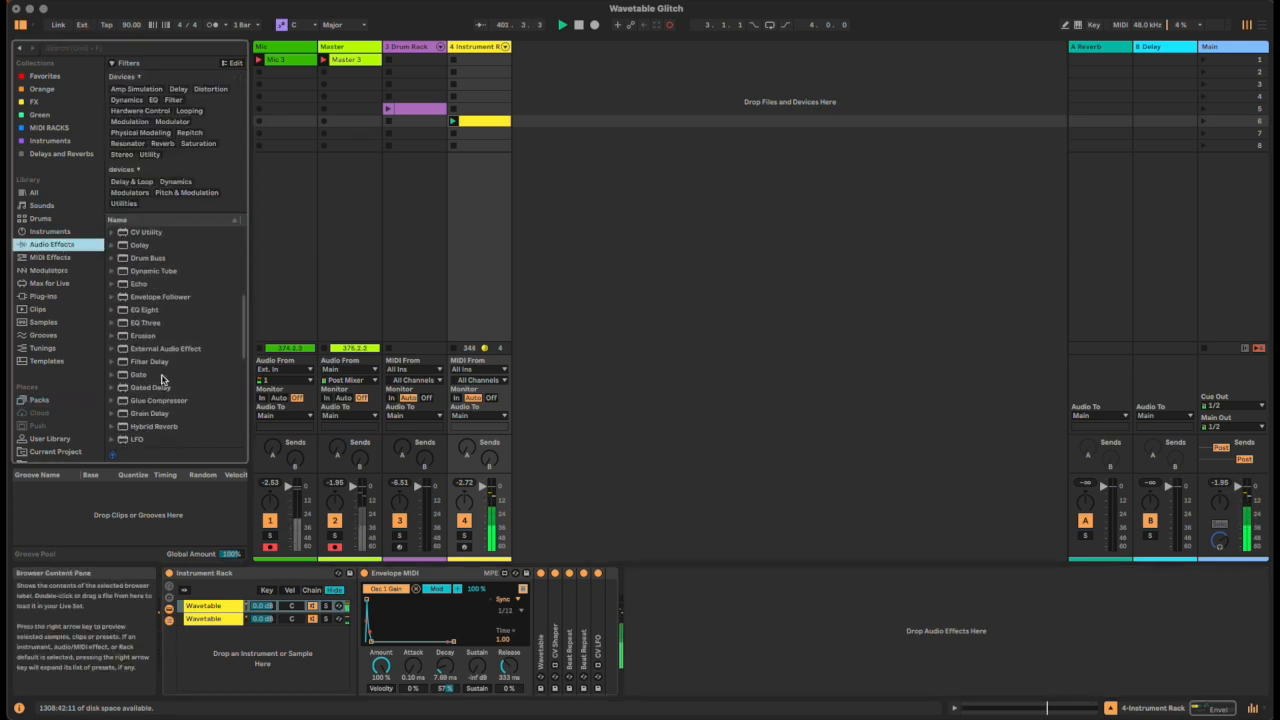
pyautogui.scroll(-3, 162, 382)
pyautogui.moveTo(145, 394); pyautogui.dragTo(880, 625)
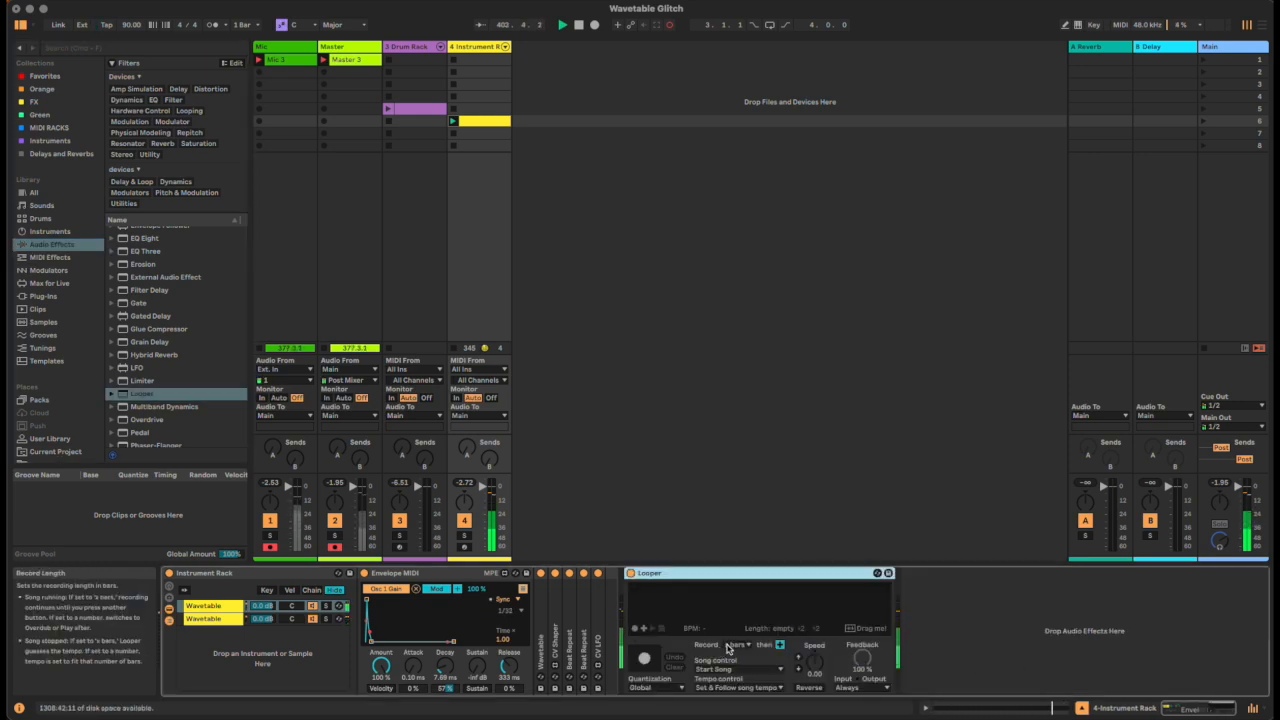
pyautogui.click(958, 661)
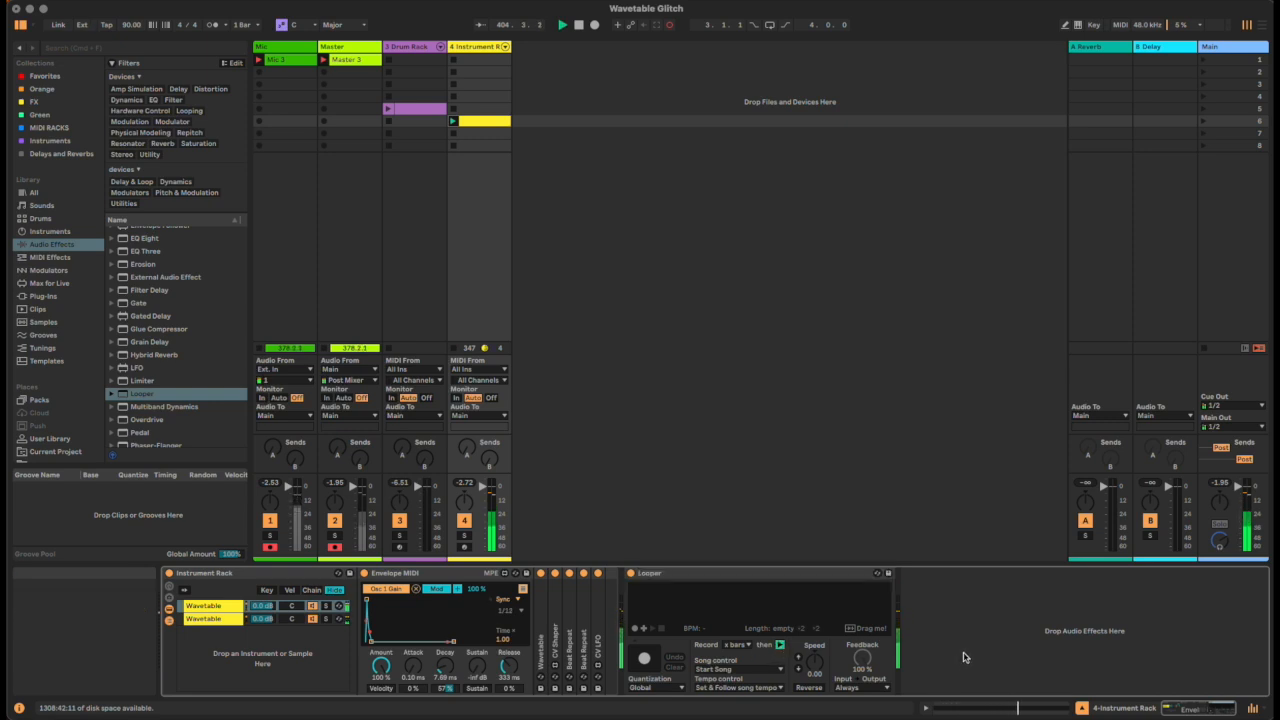
# - Set Looper's quantization to None and its input-to-output monitoring to Never
pyautogui.click(655, 688)
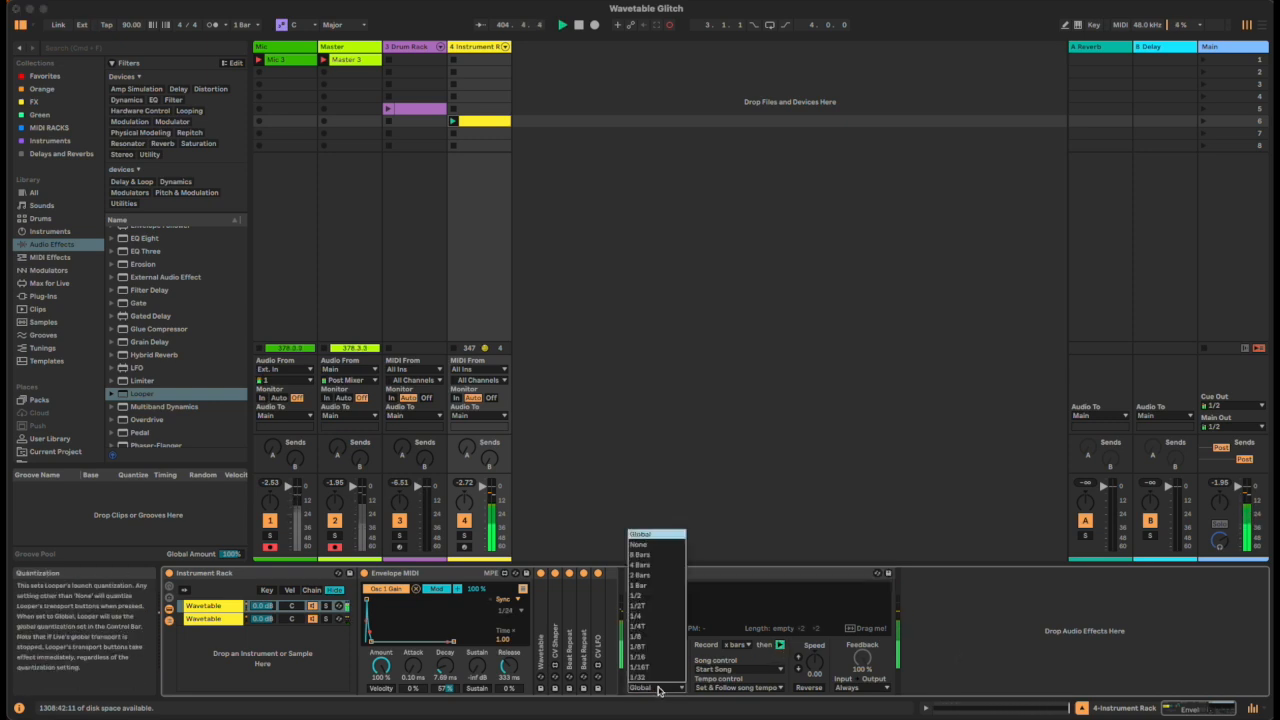
pyautogui.click(659, 544)
pyautogui.click(952, 630)
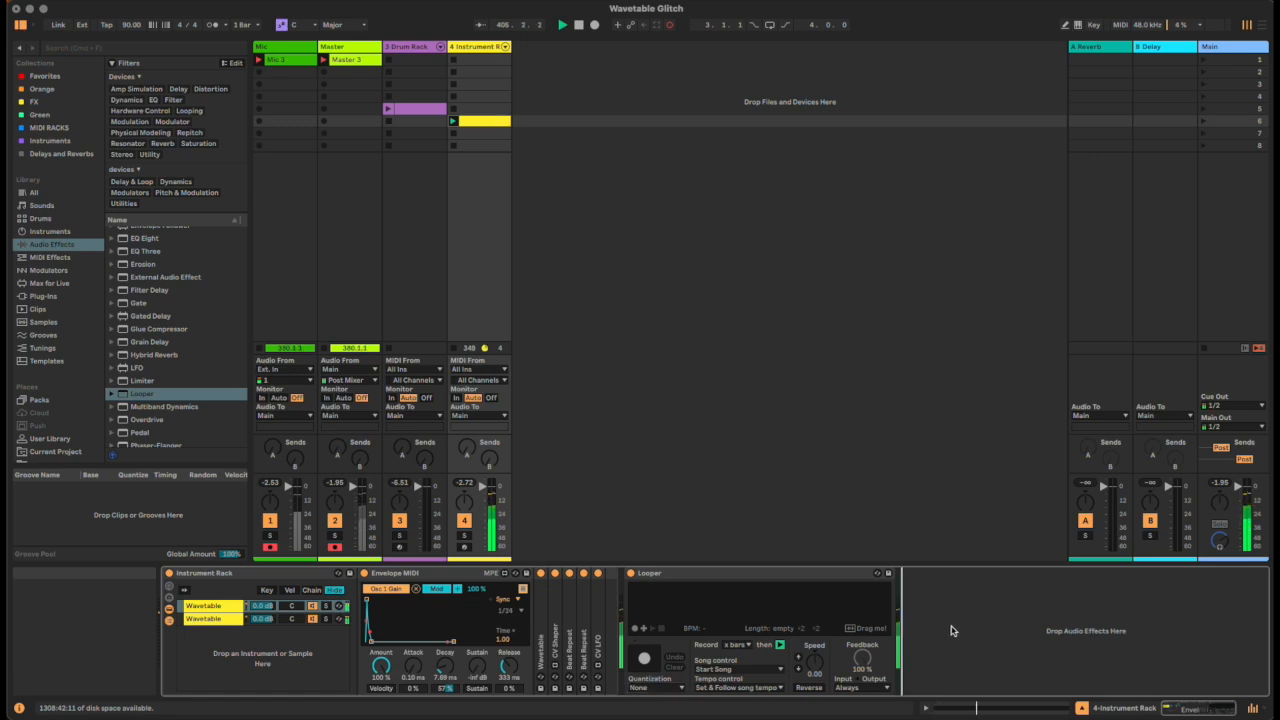
pyautogui.click(882, 690)
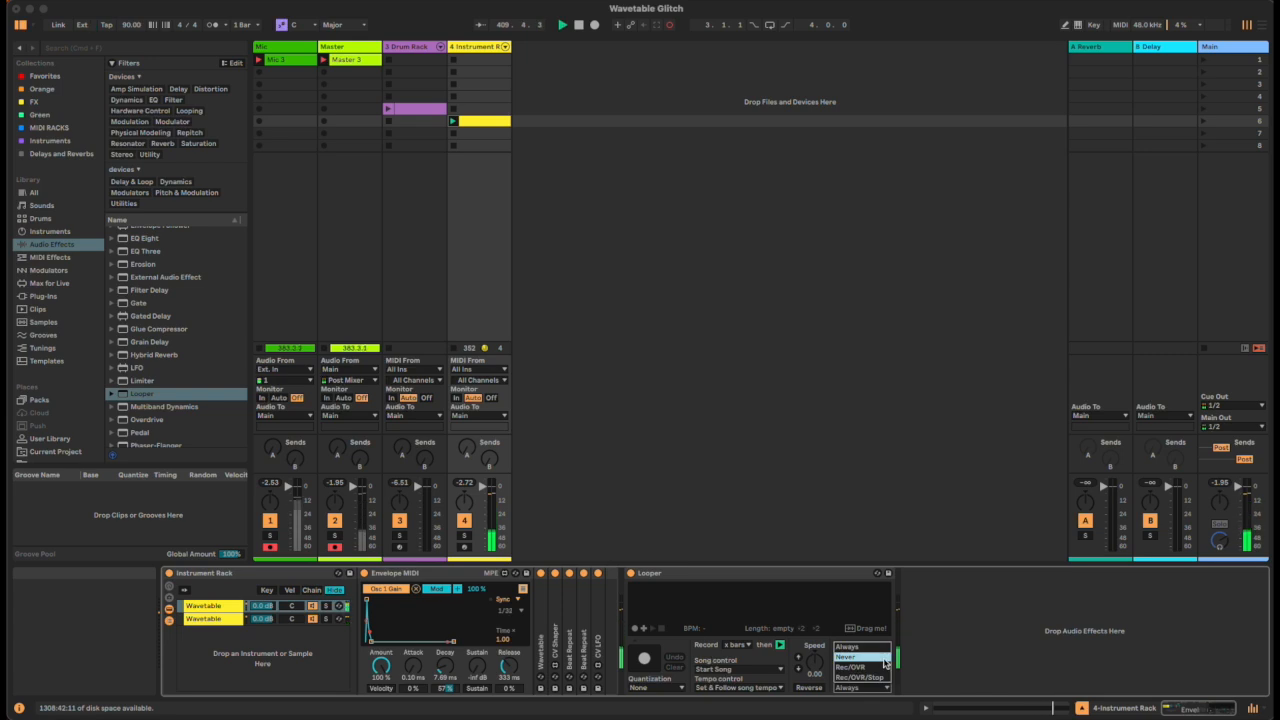
pyautogui.click(883, 658)
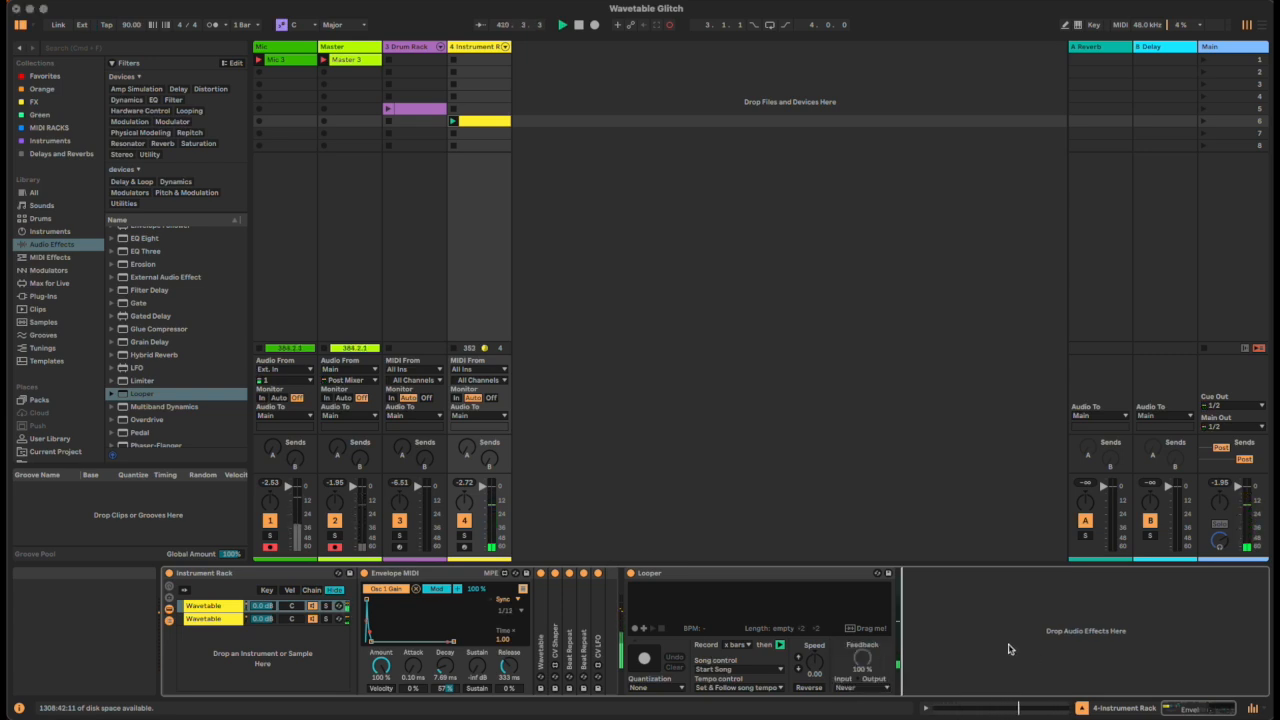
# - Insert a CV LFO from the CV Tools pack after Looper and set its waveform to Random
pyautogui.click(72, 400)
pyautogui.moveTo(166, 221); pyautogui.dragTo(853, 625)
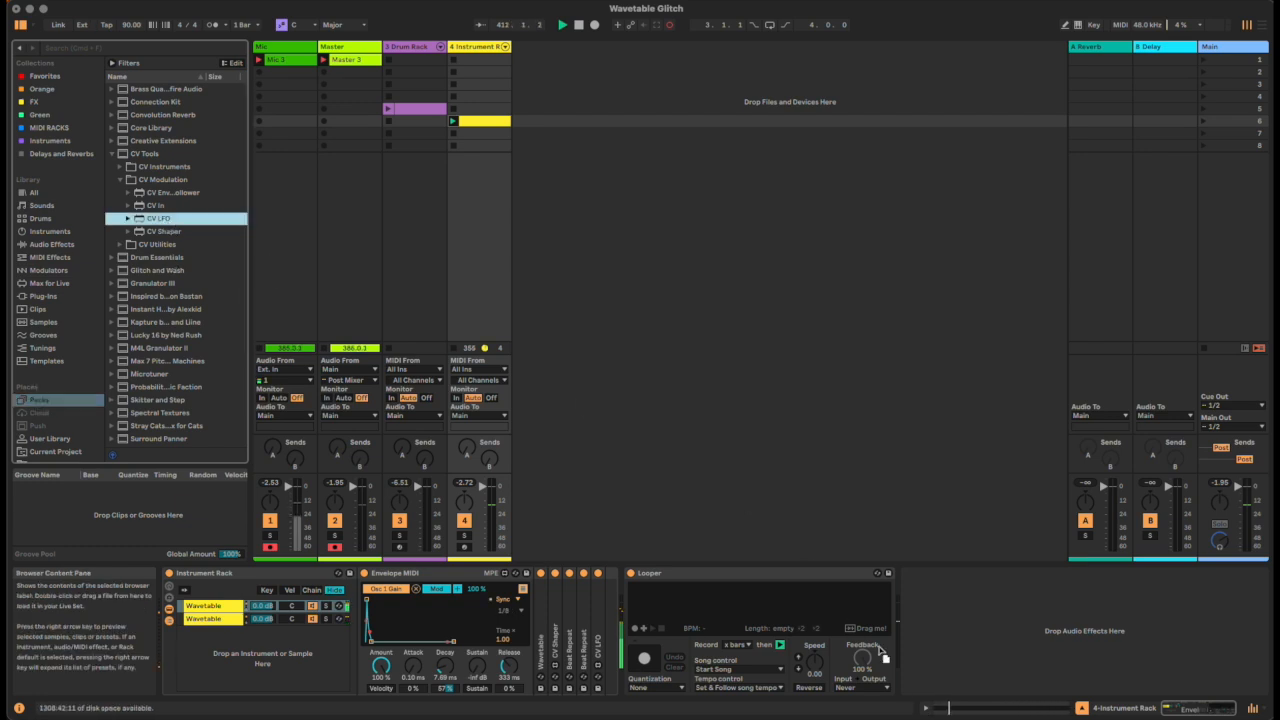
pyautogui.moveTo(939, 660); pyautogui.dragTo(939, 658)
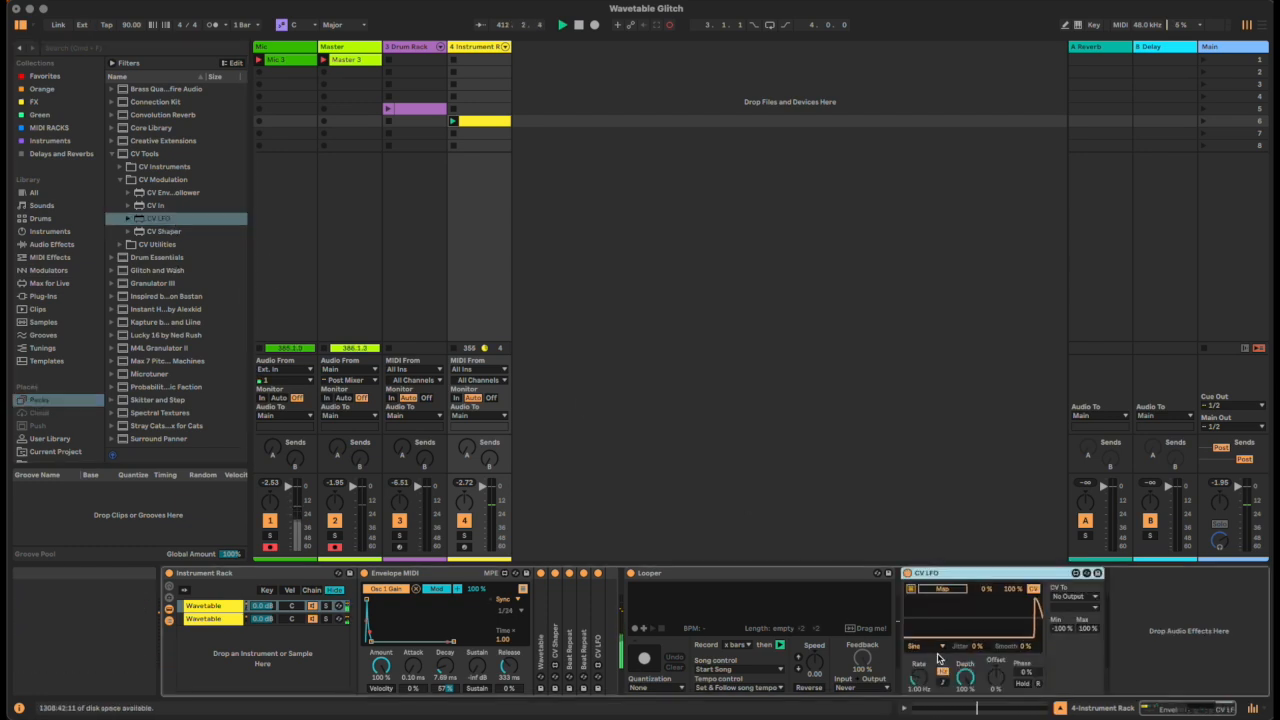
pyautogui.click(938, 647)
pyautogui.click(918, 623)
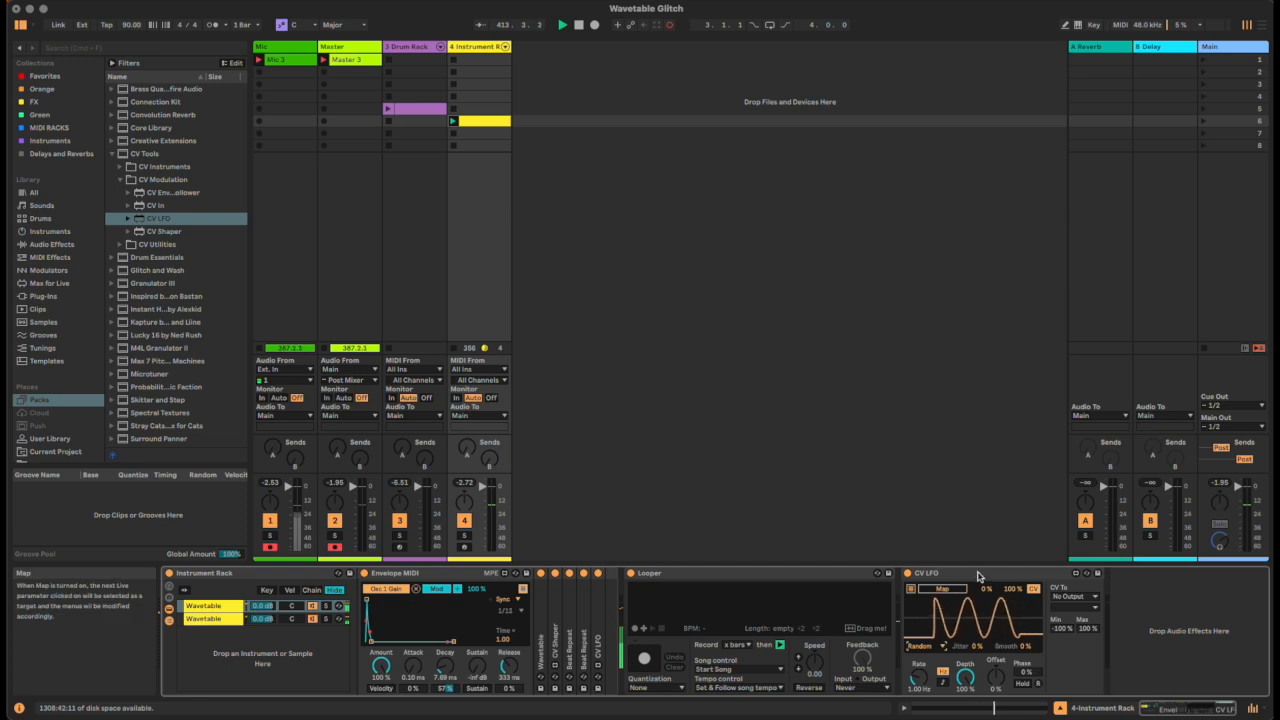
# - Duplicate the Random CV LFO after Looper twice to make three in a row
pyautogui.click(979, 577)
pyautogui.press('super+d')
pyautogui.press('super+d')
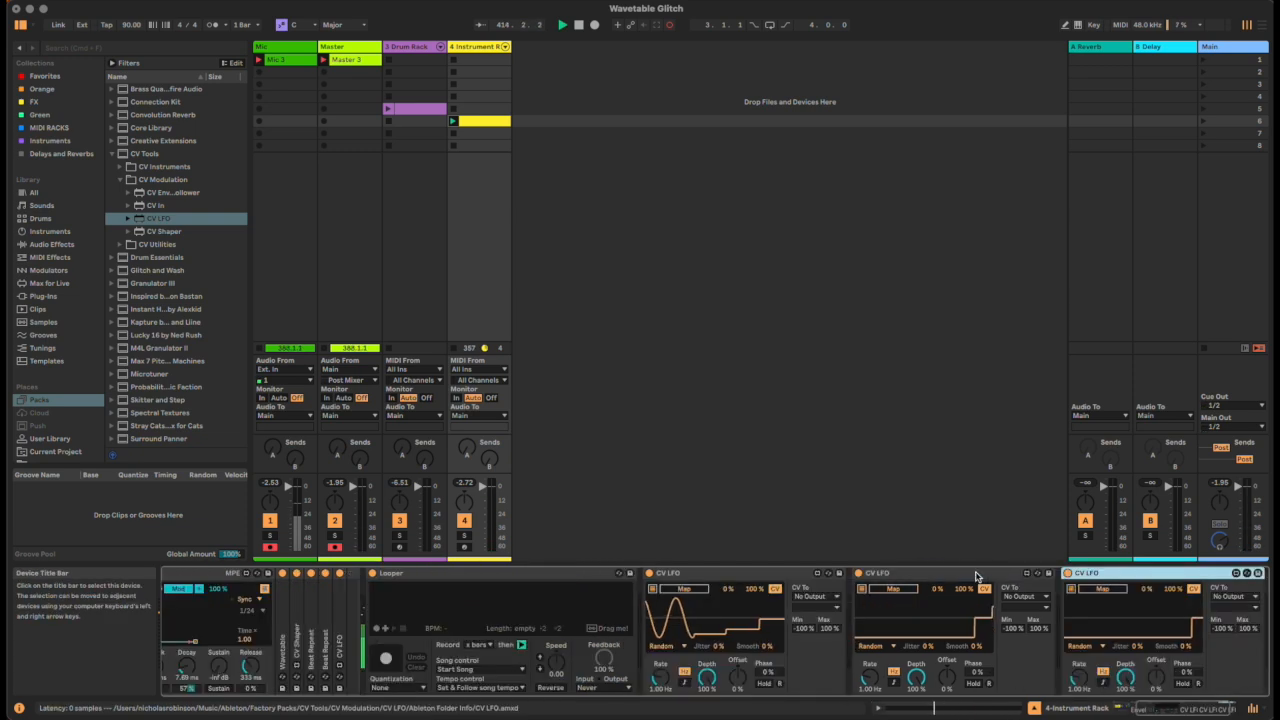
# - Switch the first CV LFO after Looper to a tempo-synced rate of 1/4
pyautogui.click(765, 582)
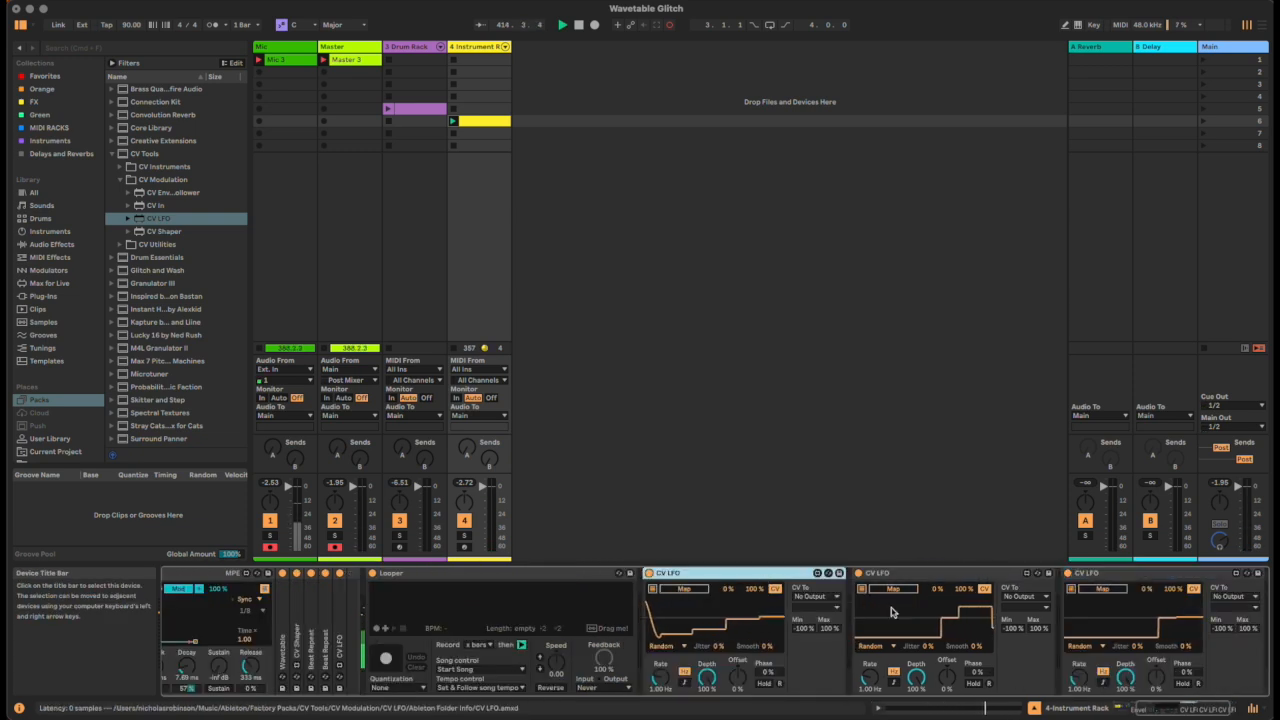
pyautogui.click(1160, 712)
pyautogui.moveTo(1160, 712); pyautogui.dragTo(1140, 711)
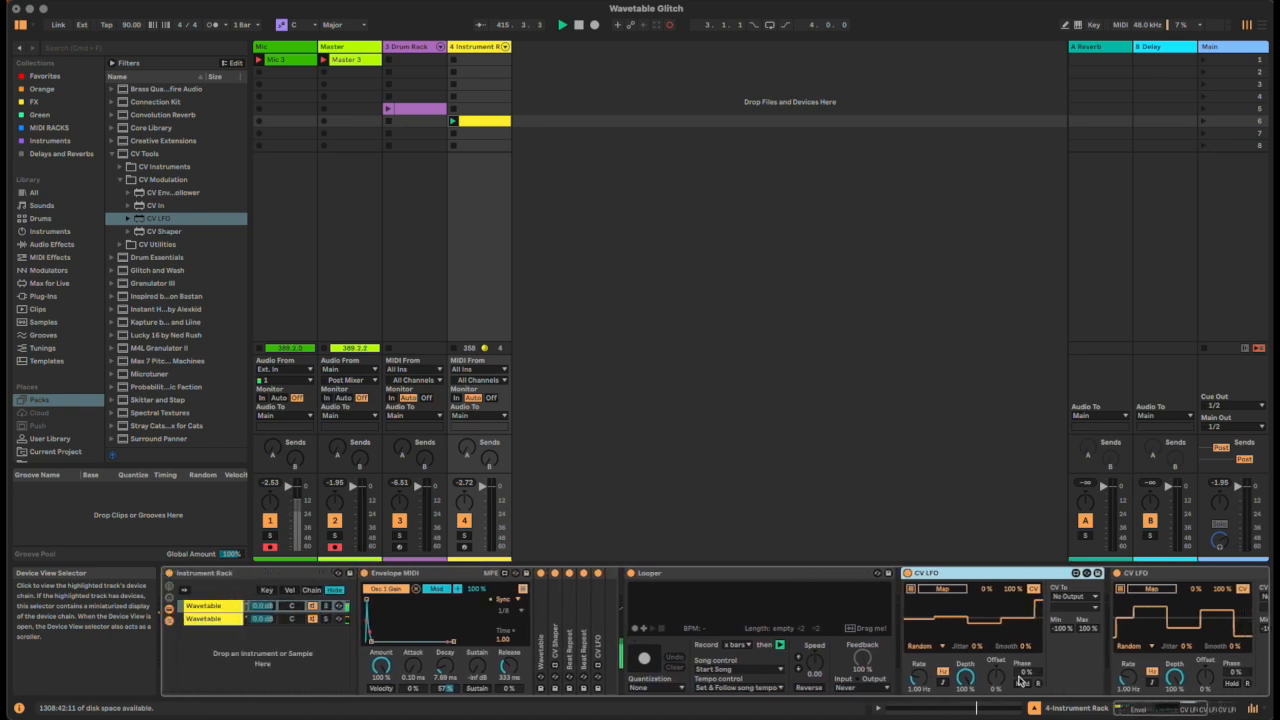
pyautogui.click(943, 684)
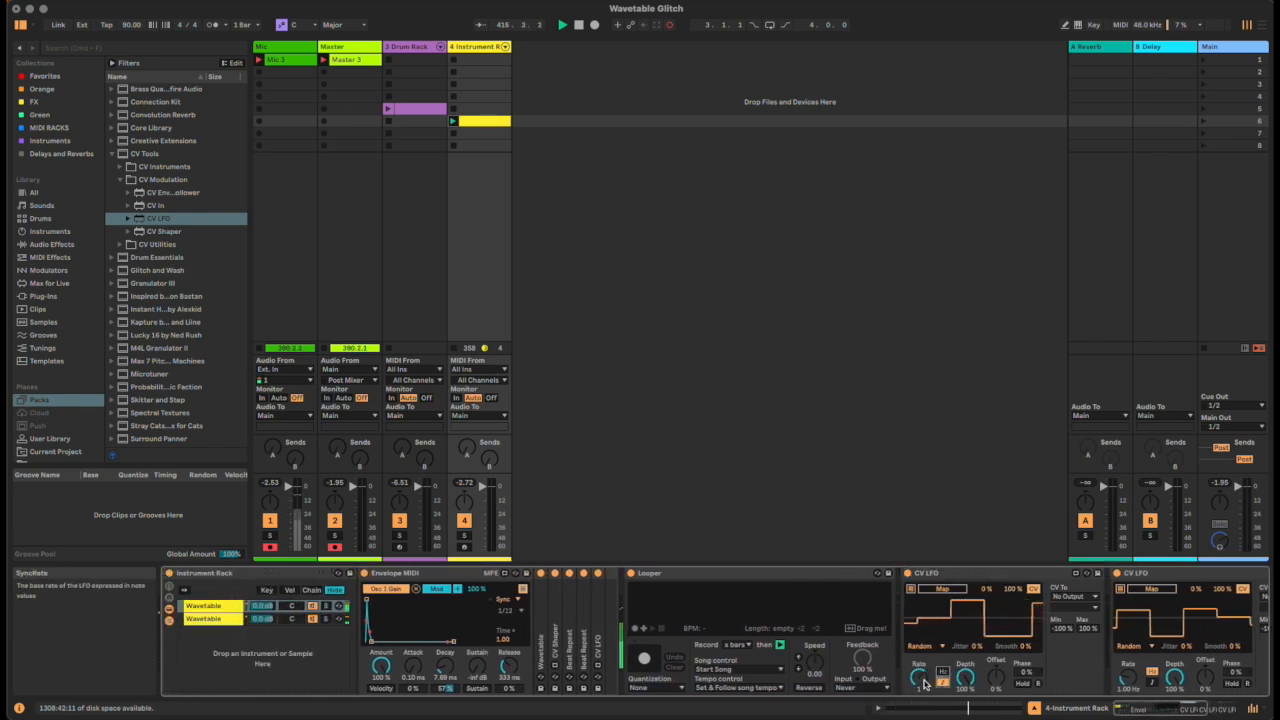
pyautogui.click(923, 678)
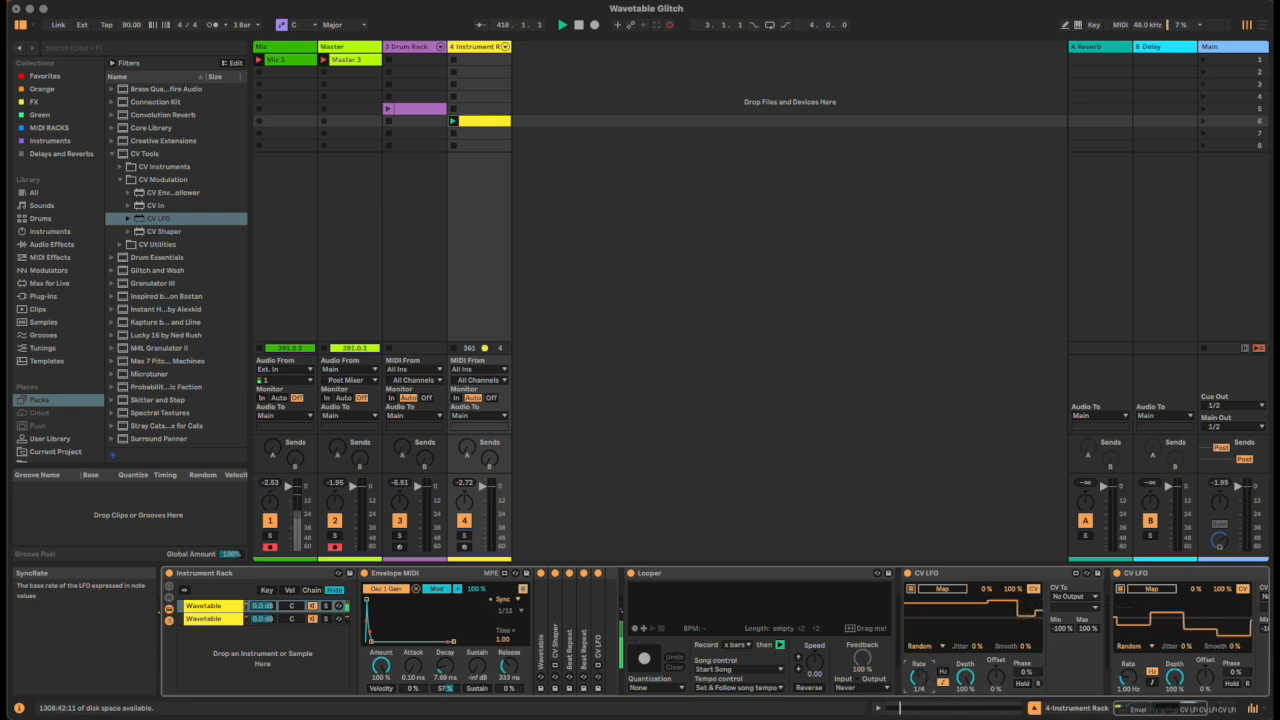
# - Map the first CV LFO to Looper's State control, set its synced rate to 3/4, and fold the device
pyautogui.click(938, 594)
pyautogui.click(653, 632)
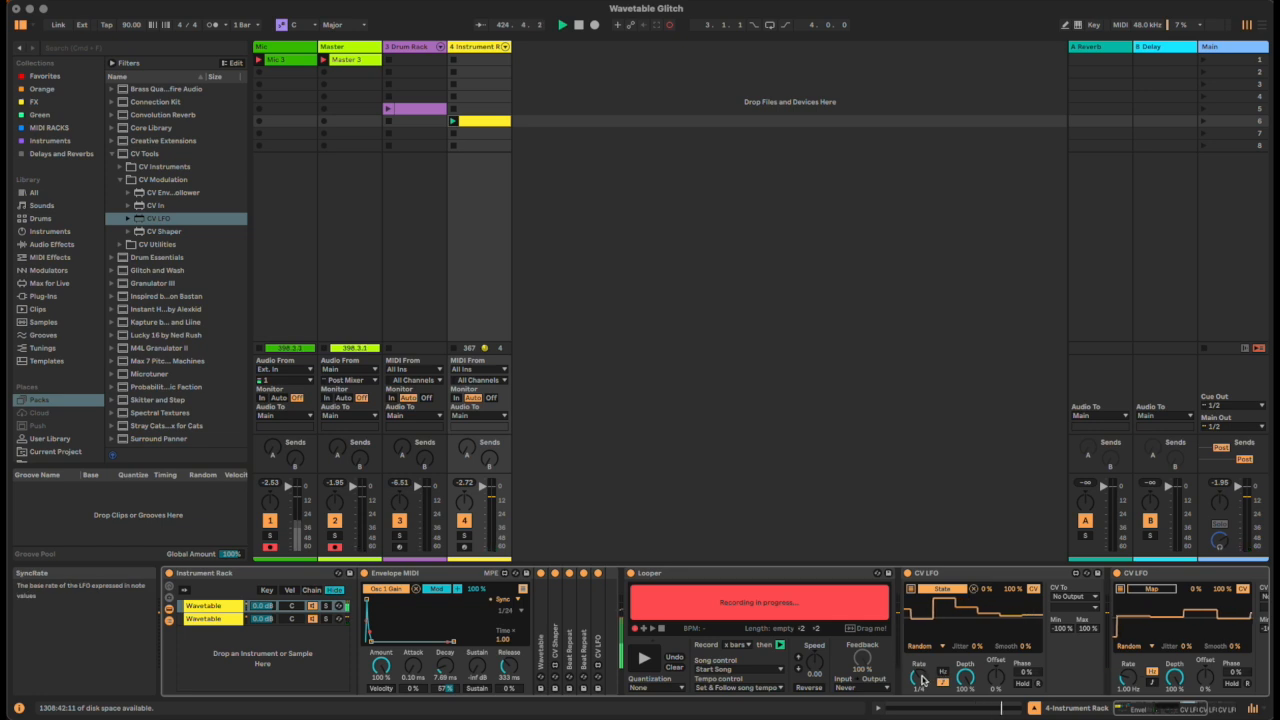
pyautogui.moveTo(919, 678); pyautogui.dragTo(919, 694)
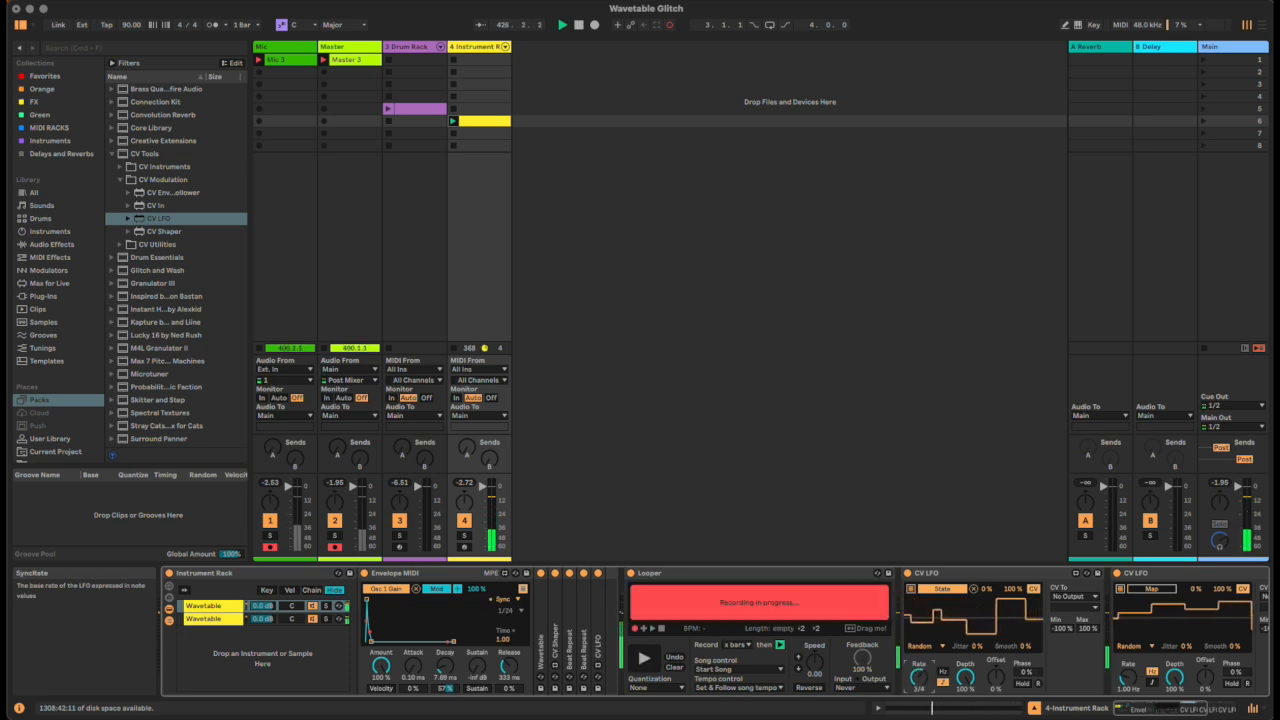
pyautogui.doubleClick(958, 573)
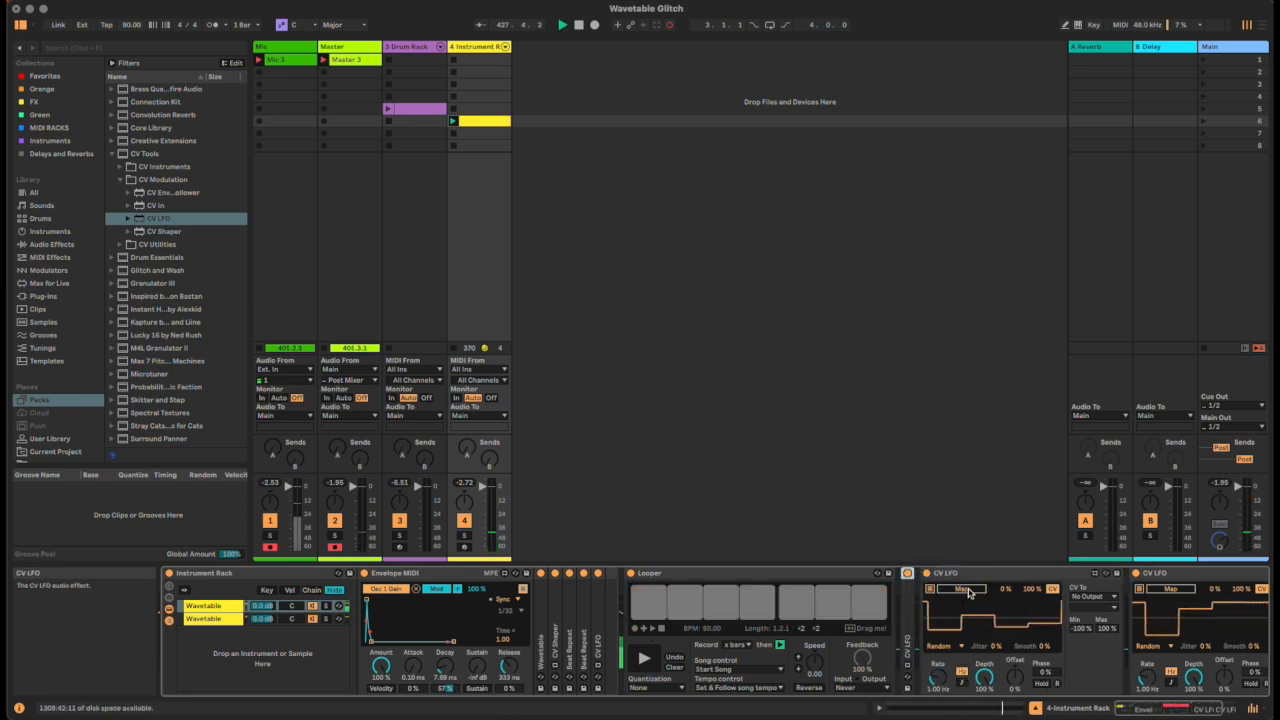
# - Map the second CV LFO to Looper's Speed, set it to a tempo-synced rate of 5/16, and fold the device
pyautogui.click(826, 663)
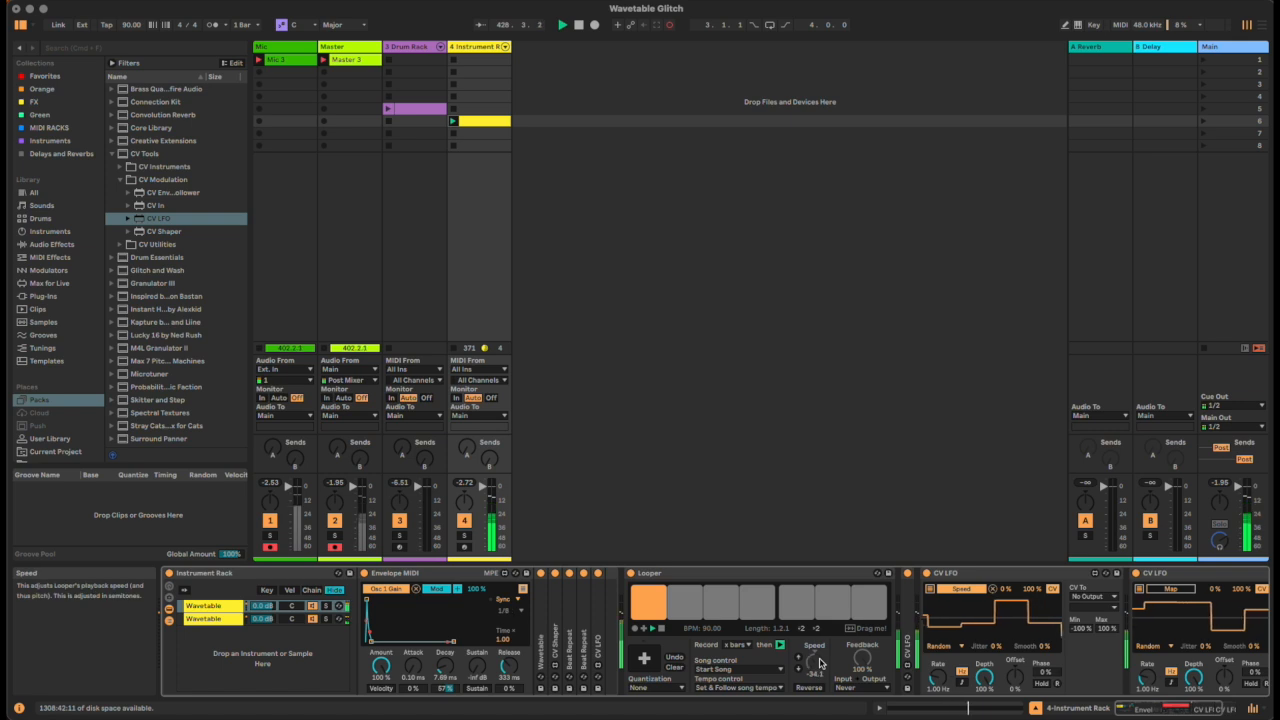
pyautogui.click(958, 682)
pyautogui.moveTo(943, 684); pyautogui.dragTo(943, 679)
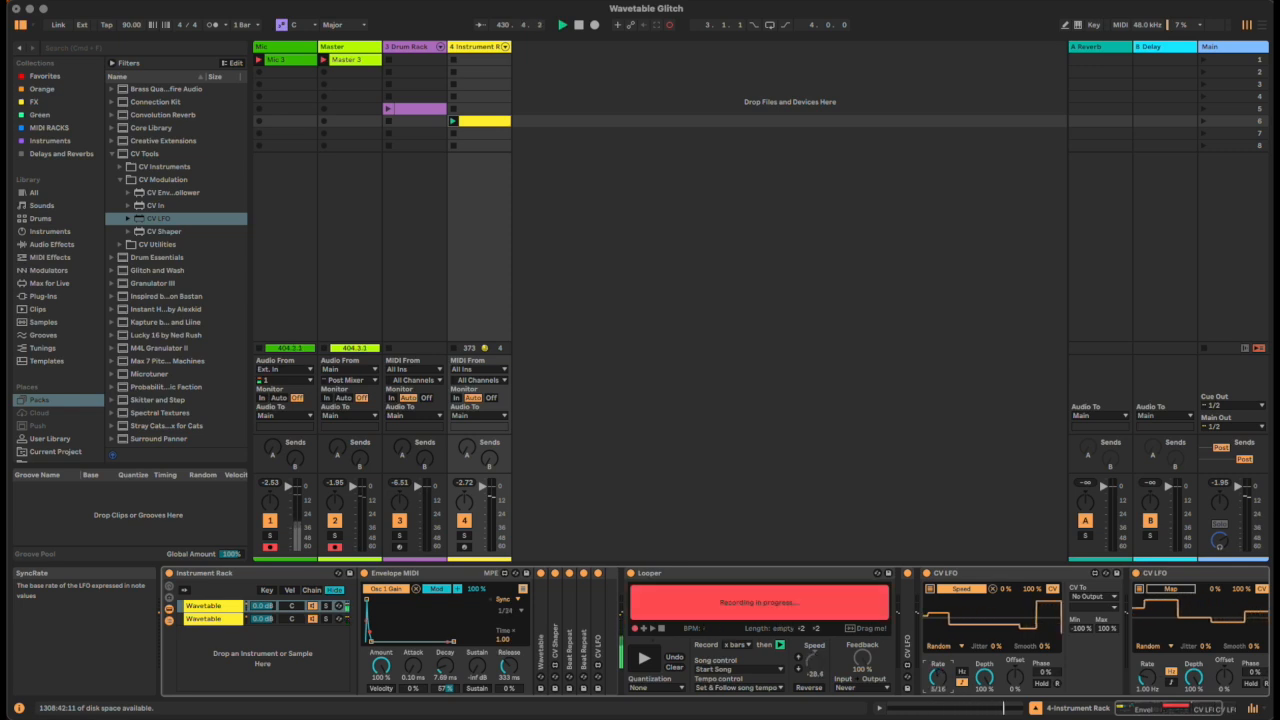
pyautogui.doubleClick(996, 575)
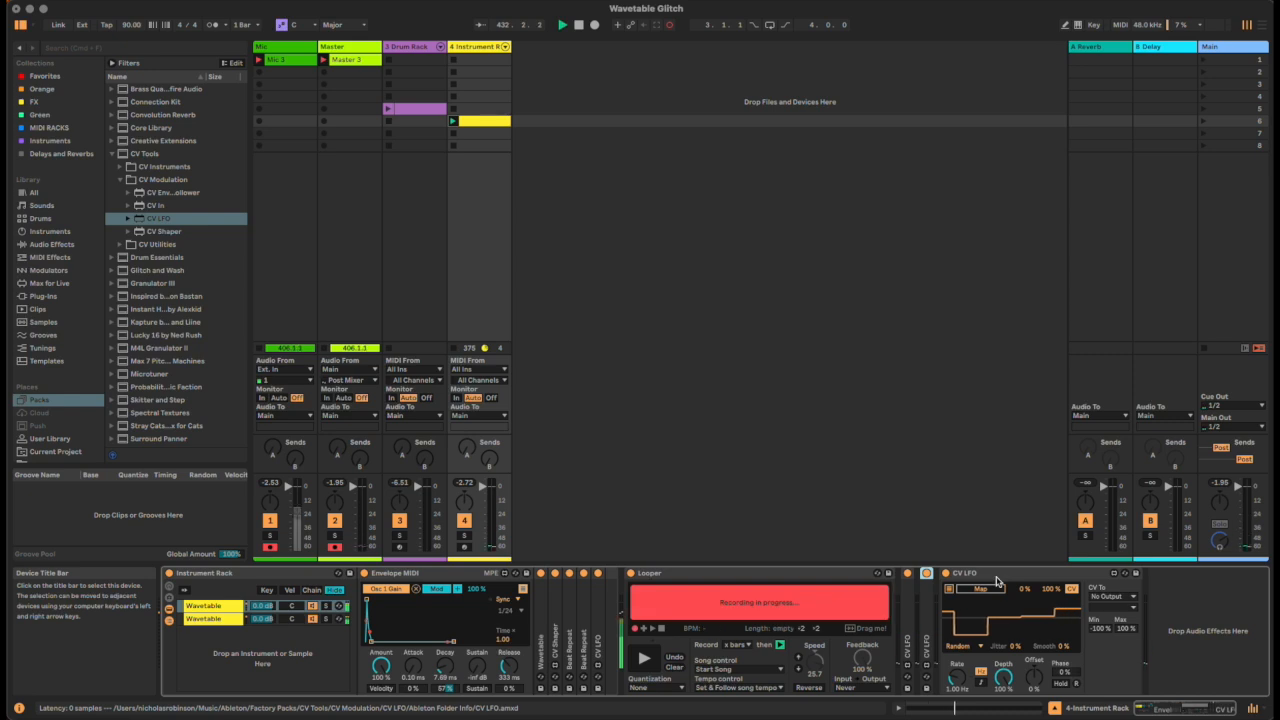
# - Map the third CV LFO to Looper's Reverse control and fold the device
pyautogui.click(826, 688)
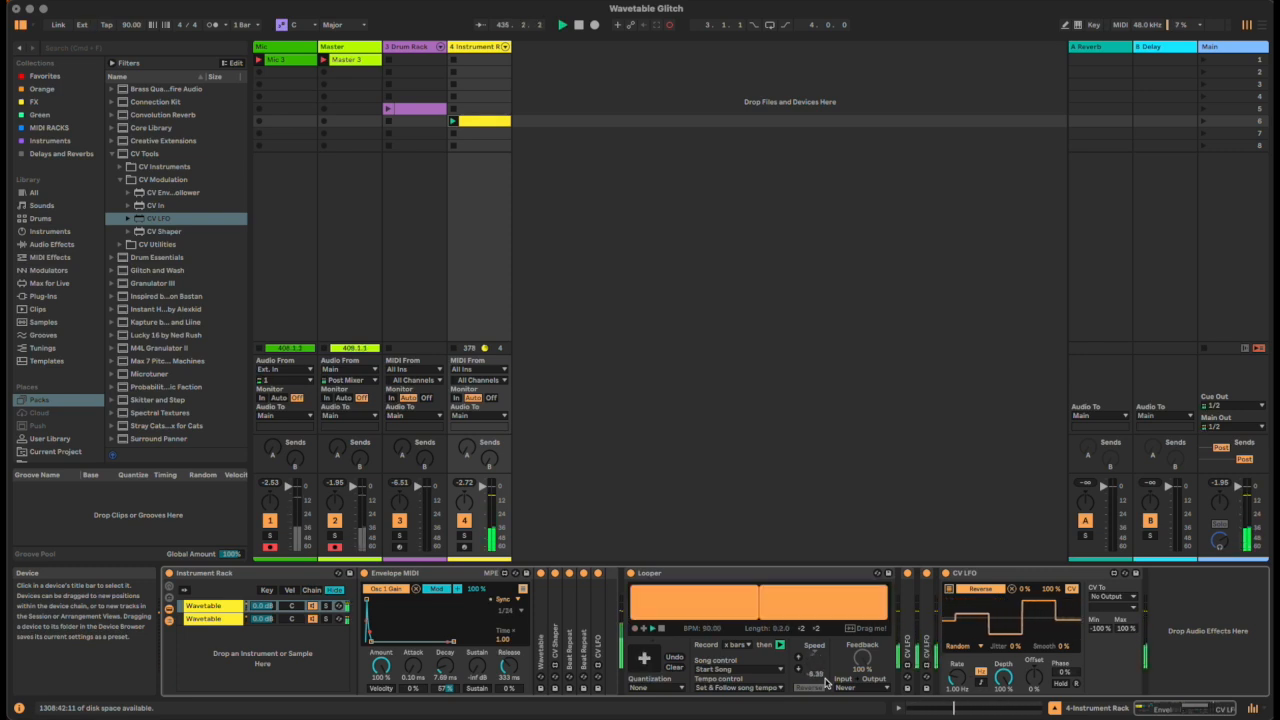
pyautogui.click(692, 575)
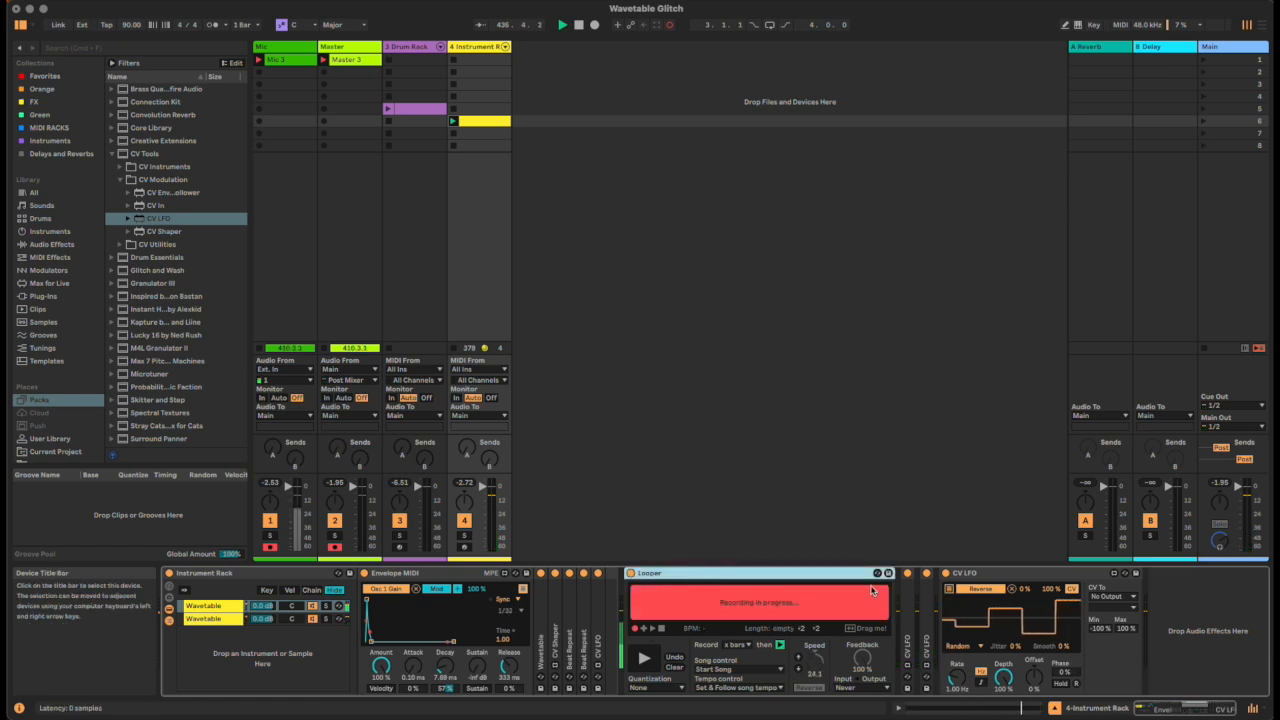
pyautogui.moveTo(1000, 573); pyautogui.dragTo(1035, 572)
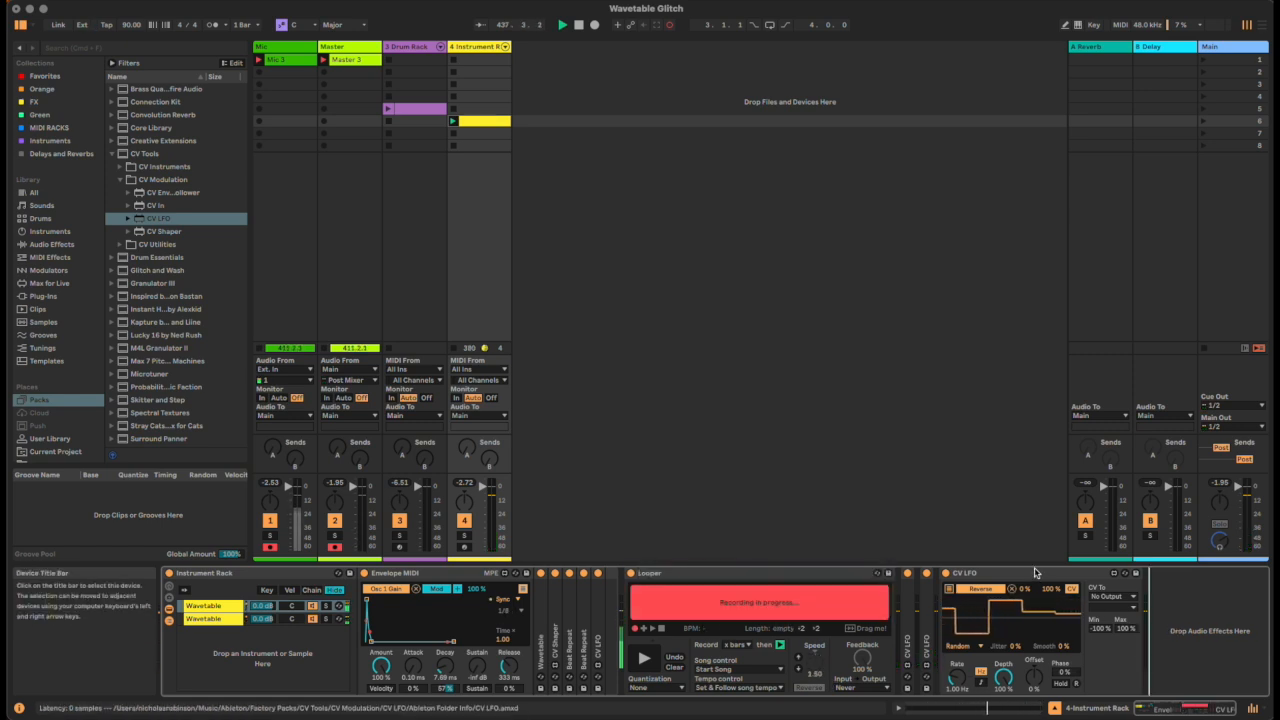
pyautogui.doubleClick(1035, 572)
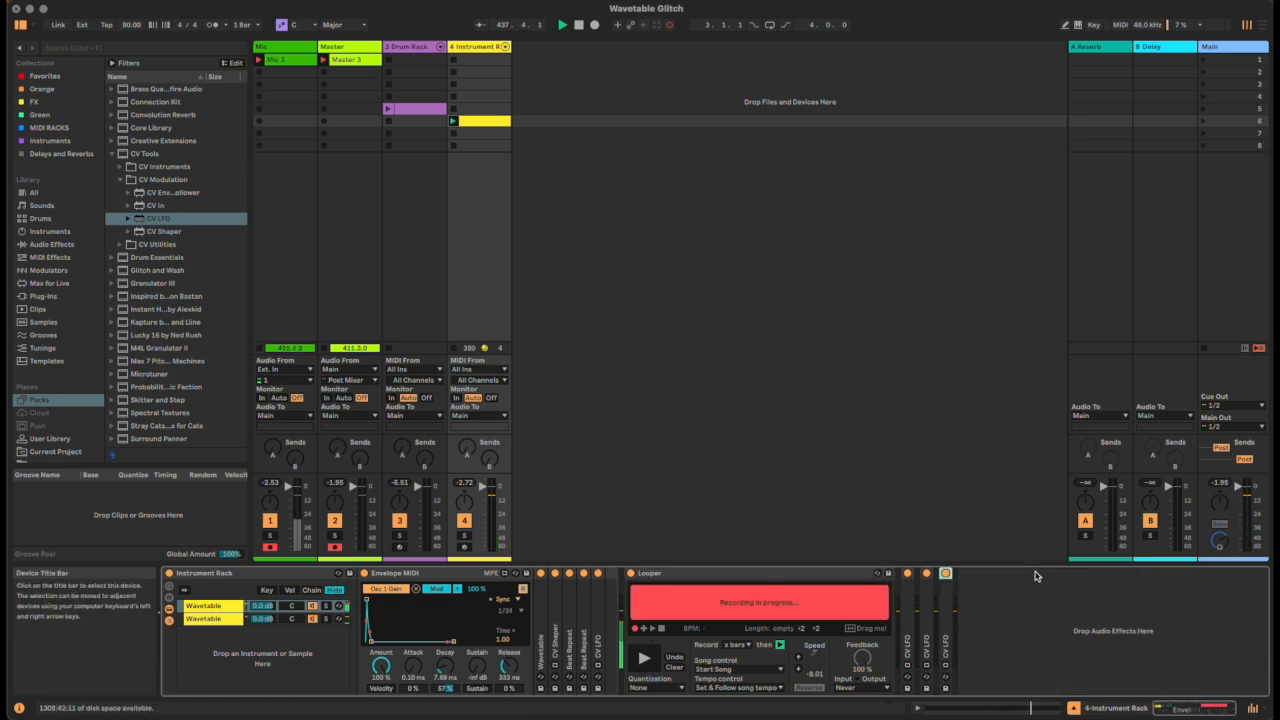
# - Insert the Redux audio effect at the end of the device chain, after the three CV LFOs
pyautogui.click(45, 243)
pyautogui.scroll(-5, 172, 365)
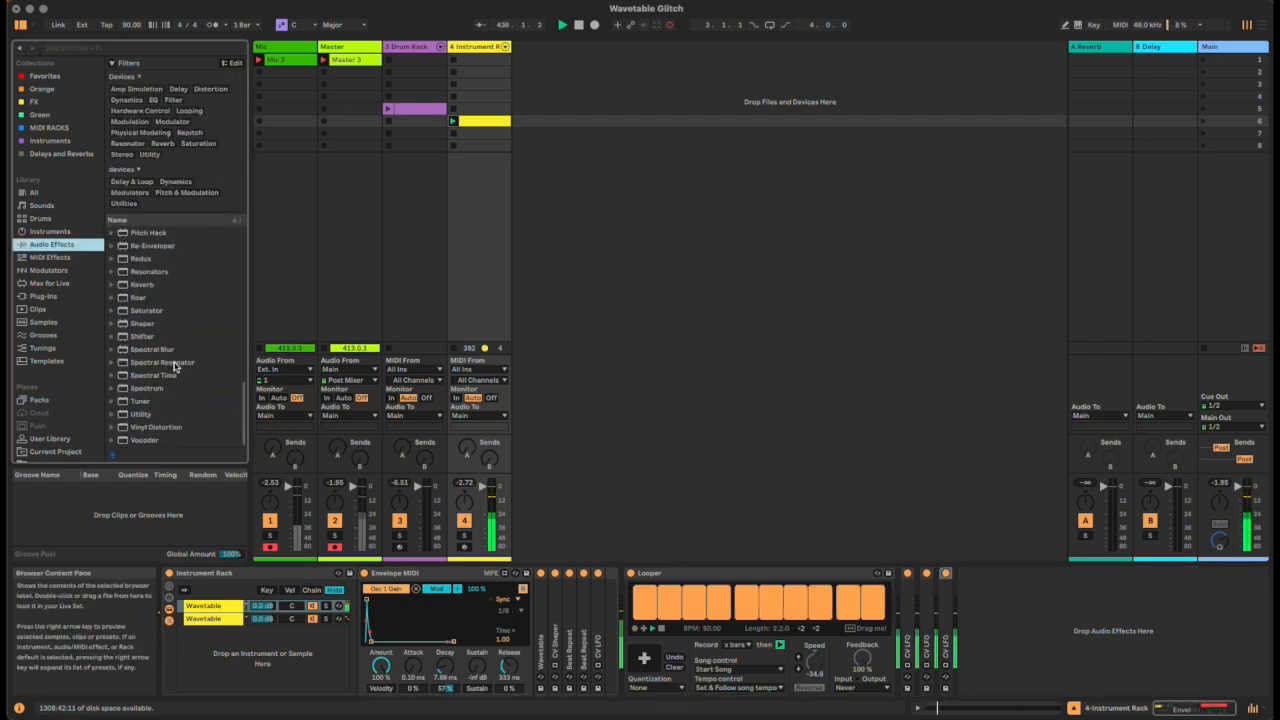
pyautogui.scroll(2, 158, 428)
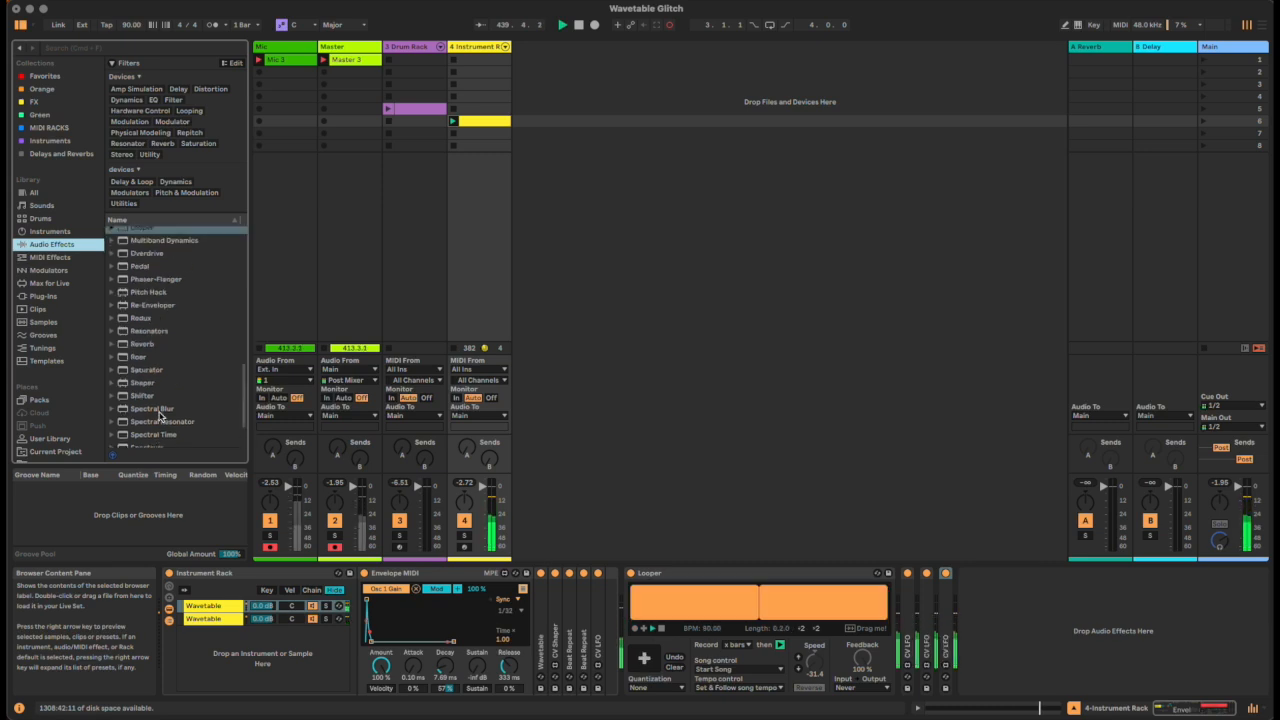
pyautogui.scroll(-2, 158, 417)
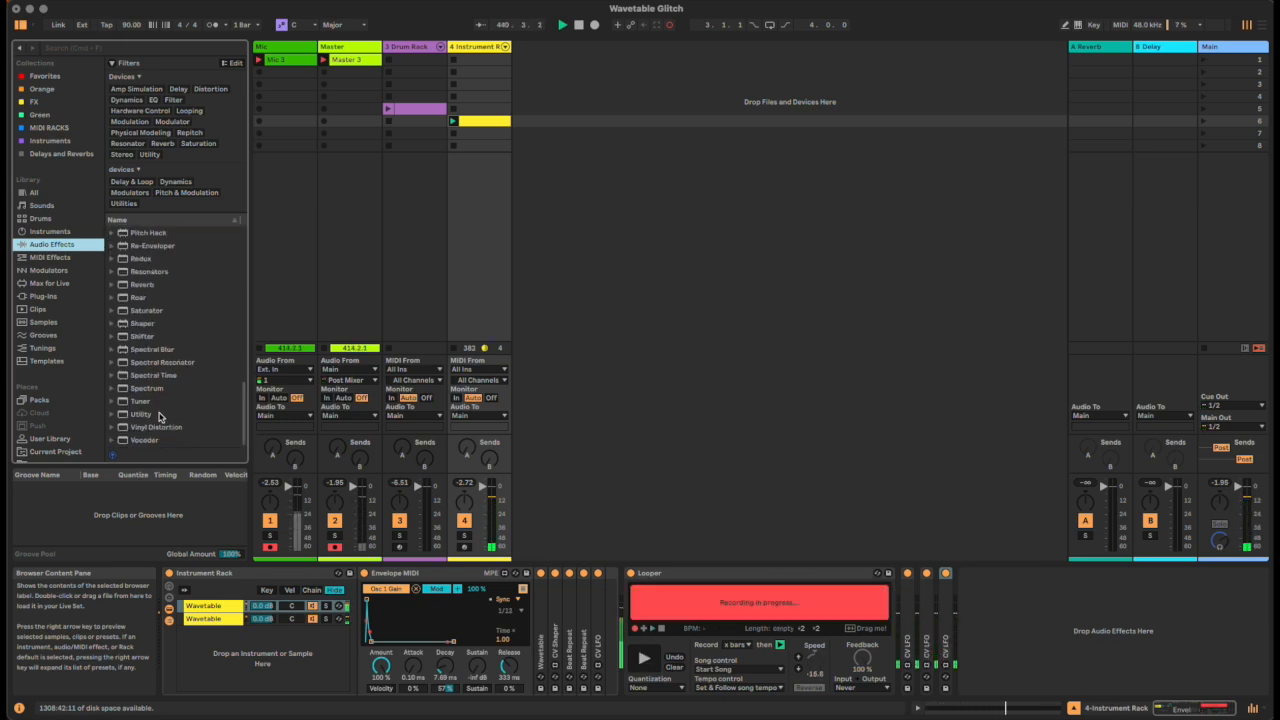
pyautogui.click(148, 259)
pyautogui.moveTo(686, 376); pyautogui.dragTo(1105, 635)
# - Set Redux's sample rate to about 5.6 kHz, Bits to 10 and Jitter to 28%, and fold the device
pyautogui.moveTo(1032, 609); pyautogui.dragTo(993, 625)
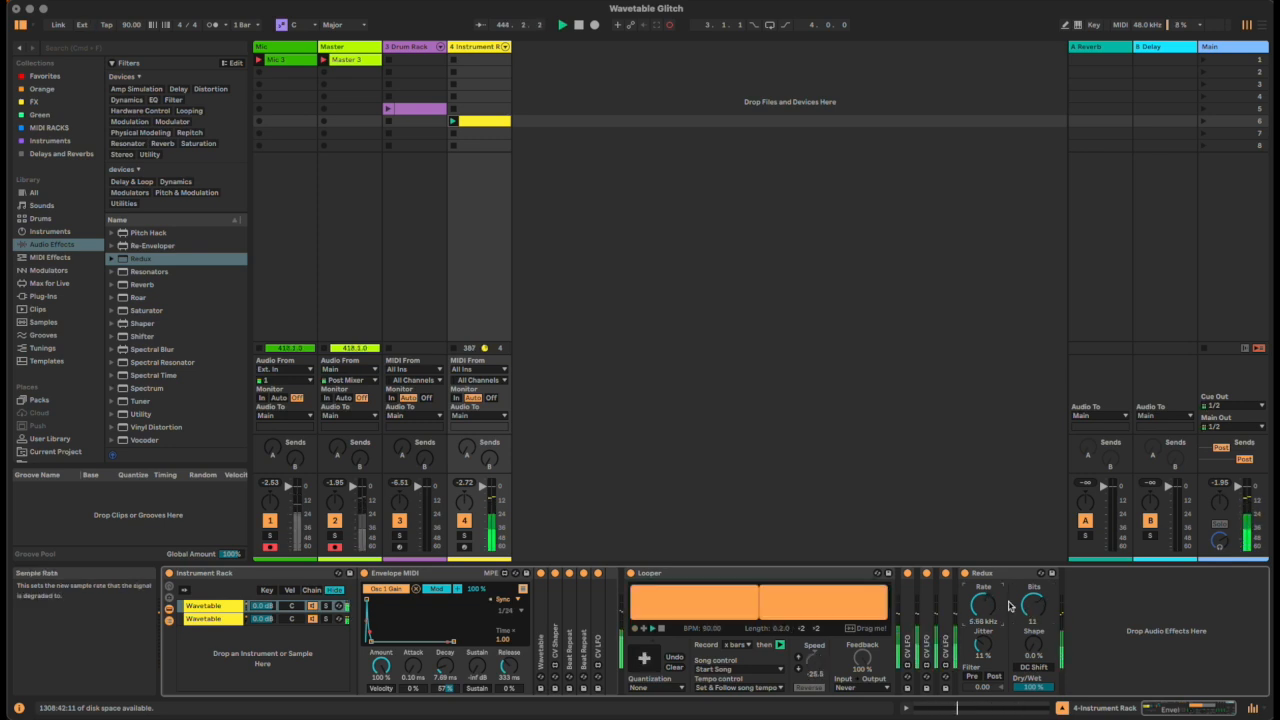
pyautogui.moveTo(1046, 609); pyautogui.dragTo(1046, 616)
pyautogui.moveTo(984, 645); pyautogui.dragTo(984, 632)
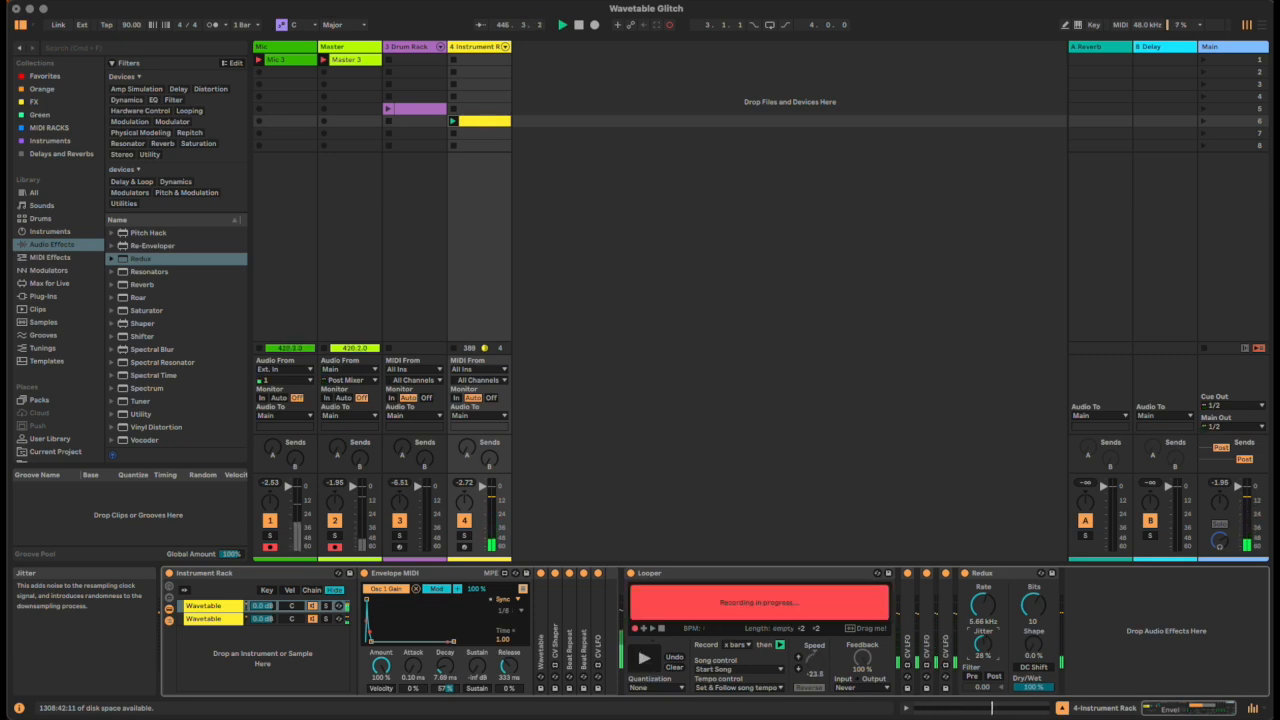
pyautogui.doubleClick(1005, 573)
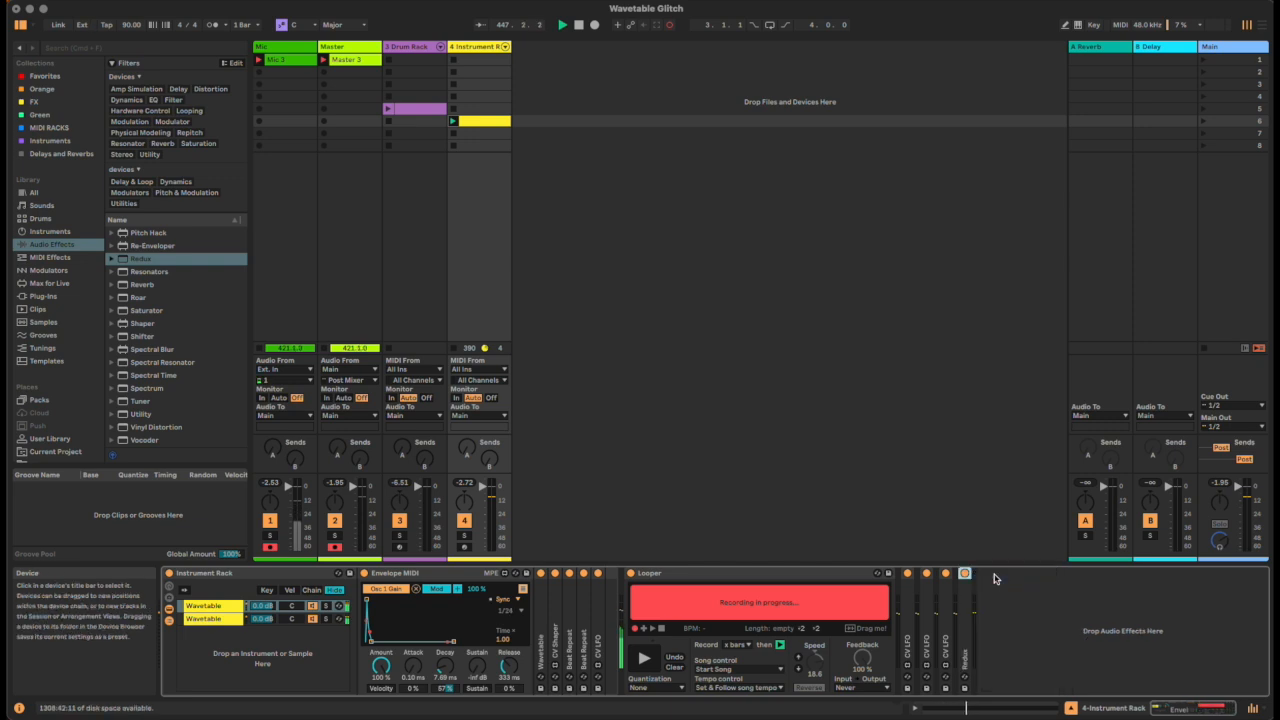
# - Group Looper, the three CV LFOs and Redux into an Audio Effect Rack and show its chain list
pyautogui.click(827, 574)
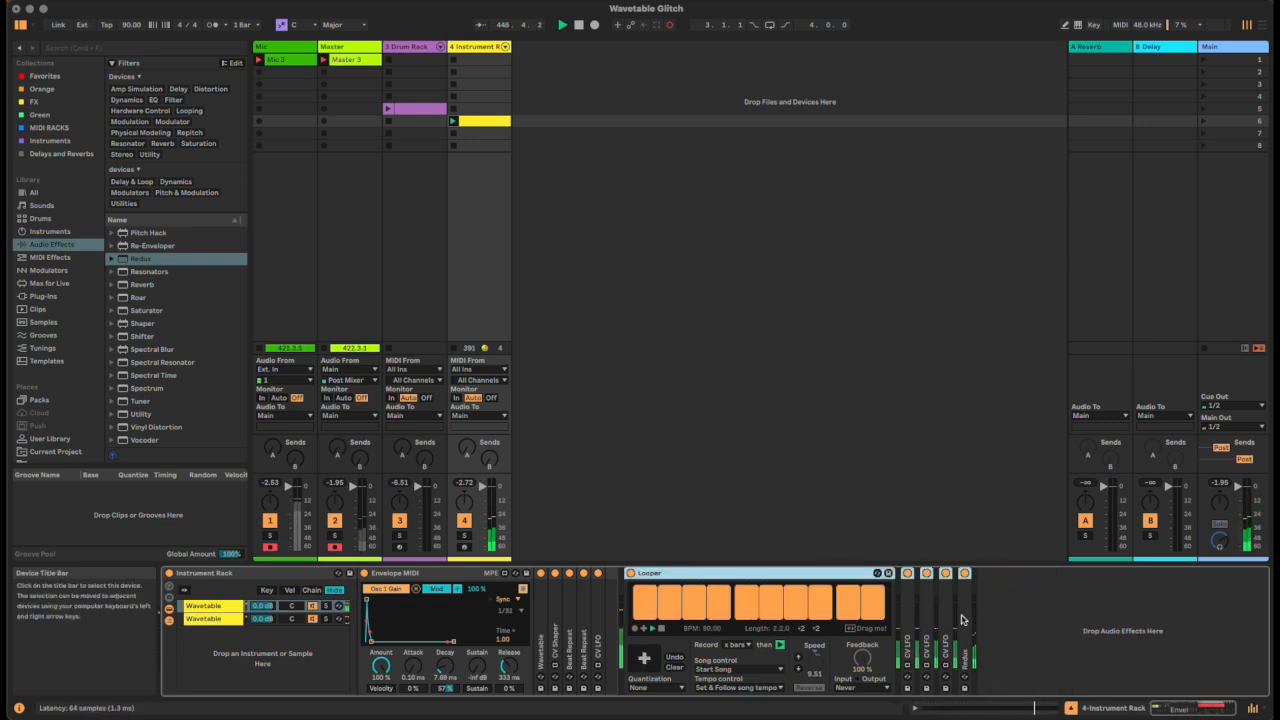
pyautogui.hotkey('ctrl', 'g')
pyautogui.click(633, 625)
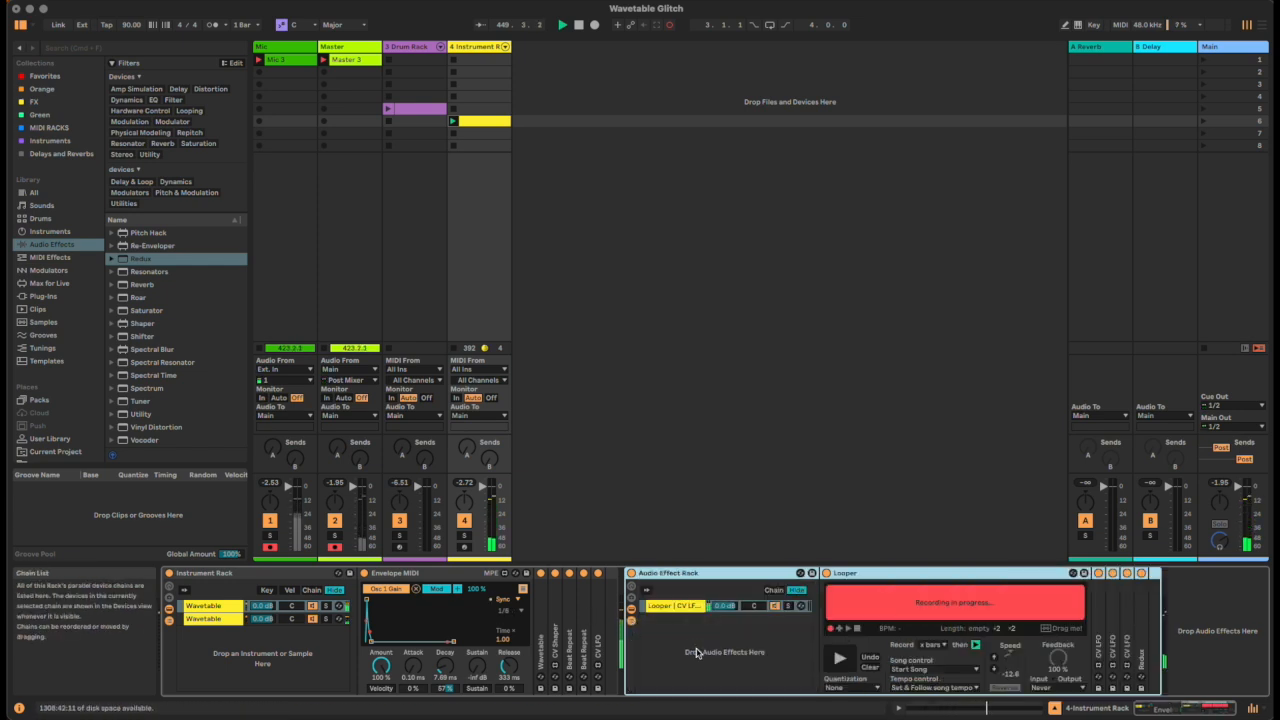
# - Rename the Audio Effect Rack's chain as Layer Glitch
pyautogui.click(683, 610)
pyautogui.press('super+r')
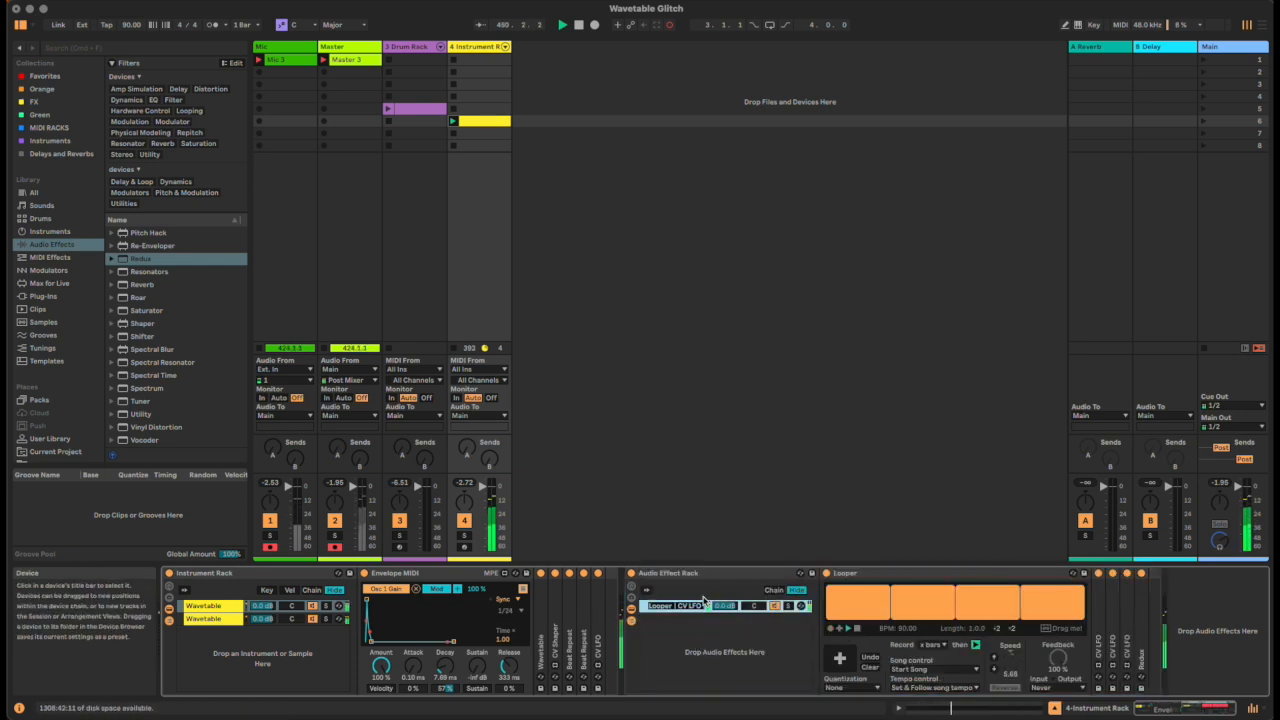
pyautogui.write('Layer Glitch')
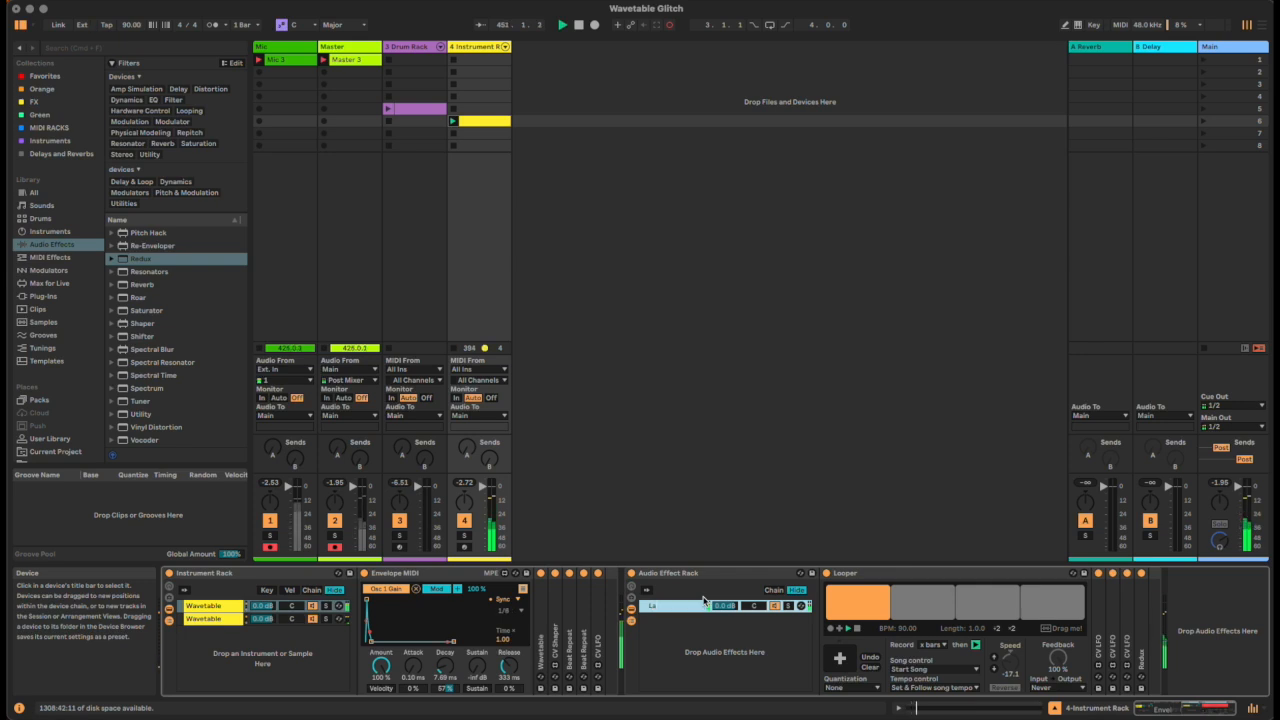
pyautogui.press('Return')
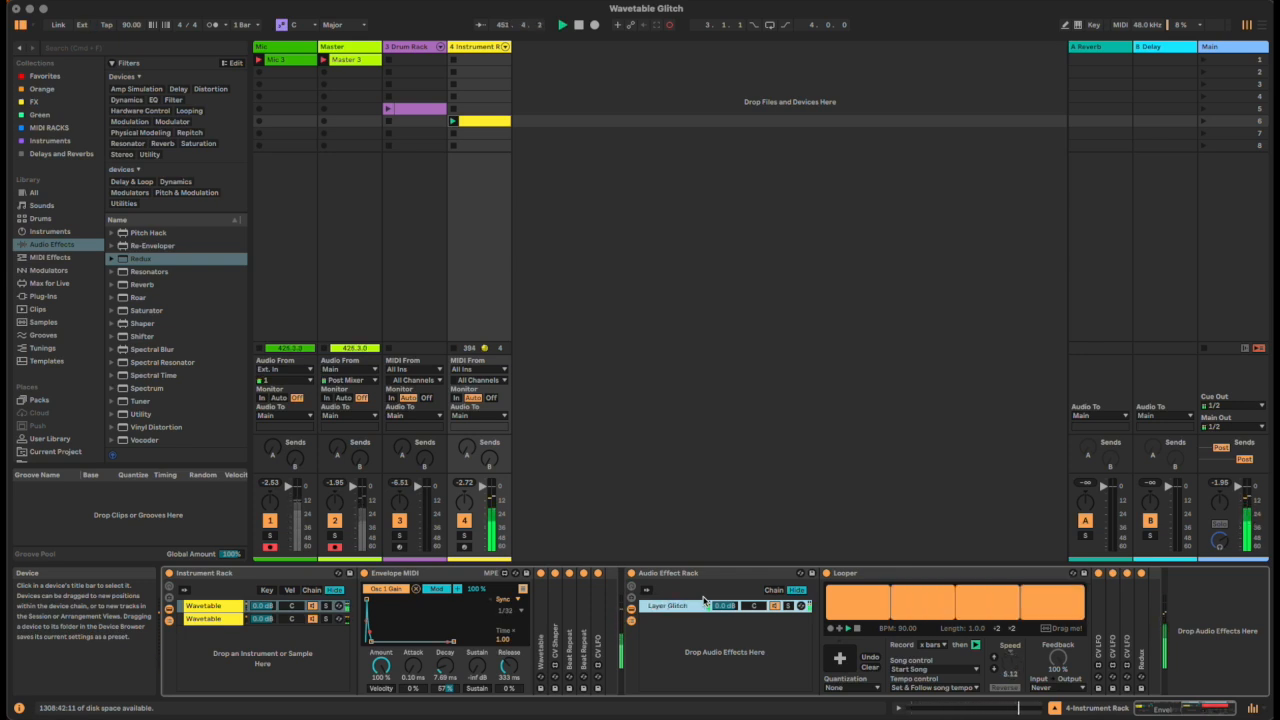
# - Add a second, empty chain named Dry to the Audio Effect Rack and lower the Layer Glitch chain's volume to about -8.4 dB
pyautogui.rightClick(724, 654)
pyautogui.click(726, 654)
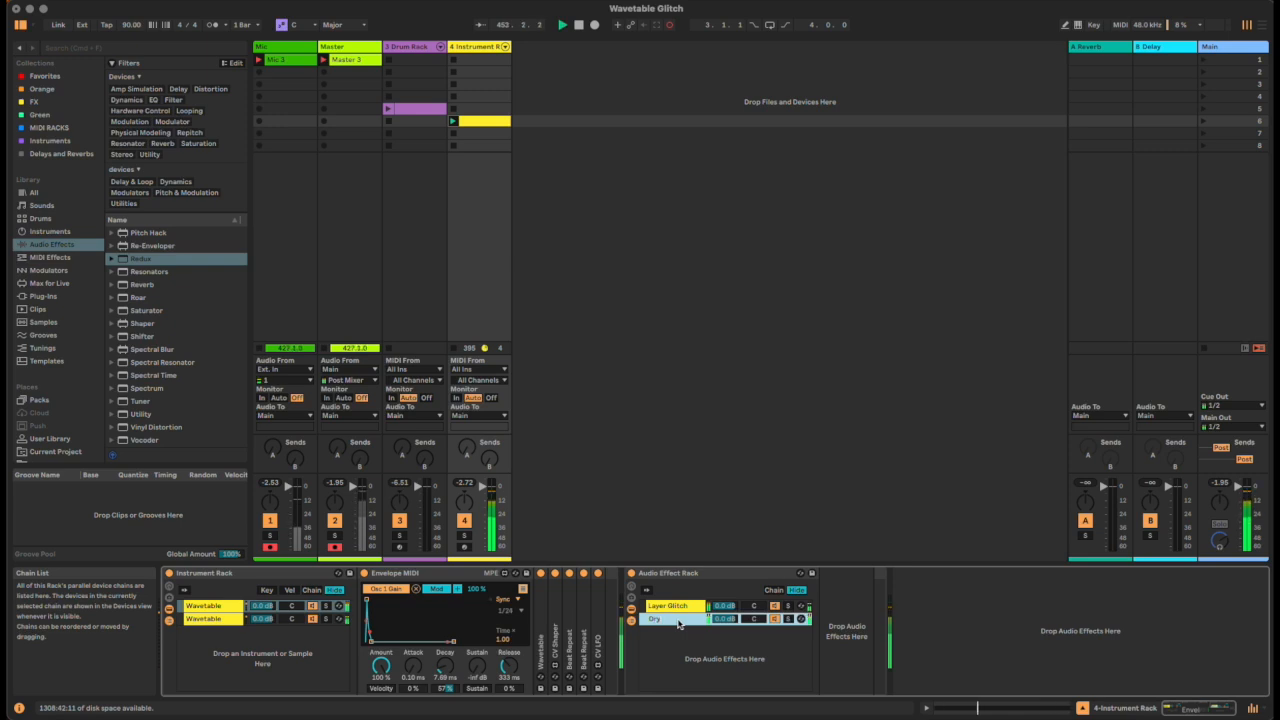
pyautogui.click(724, 606)
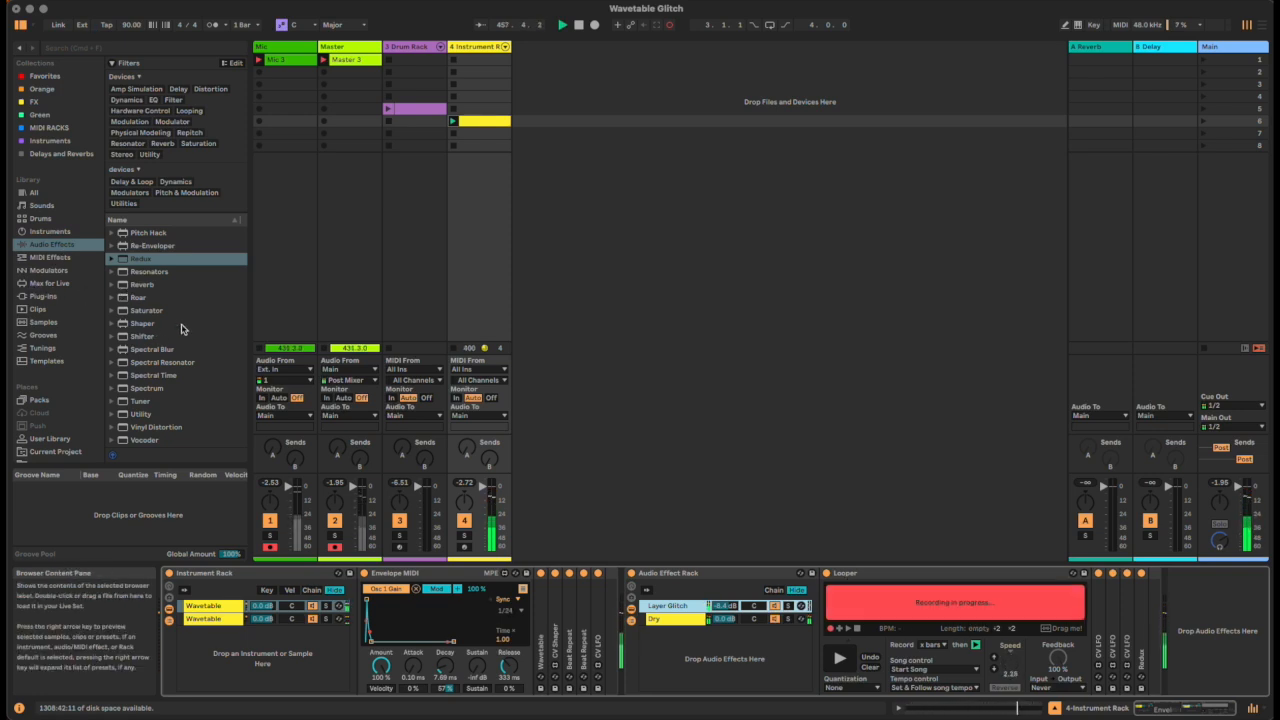
# - Insert Multiband Dynamics' OTT preset after the Audio Effect Rack
pyautogui.scroll(10, 181, 329)
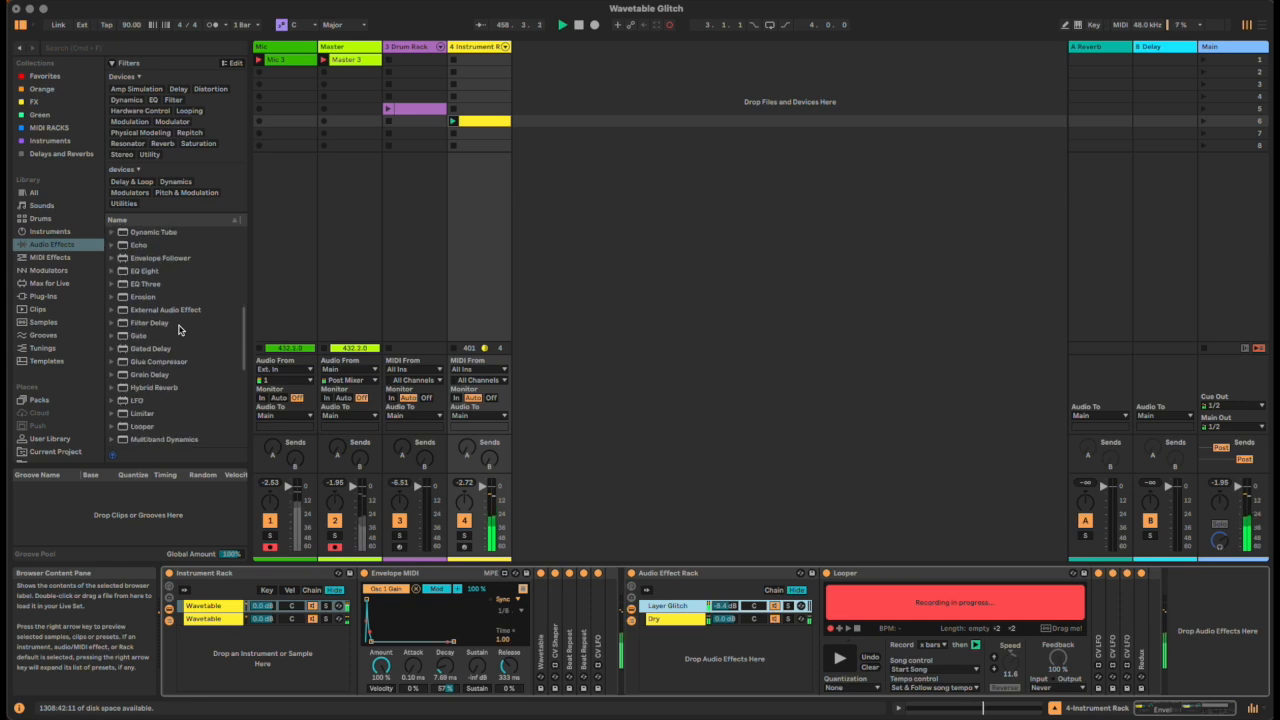
pyautogui.scroll(-5, 181, 329)
pyautogui.click(188, 286)
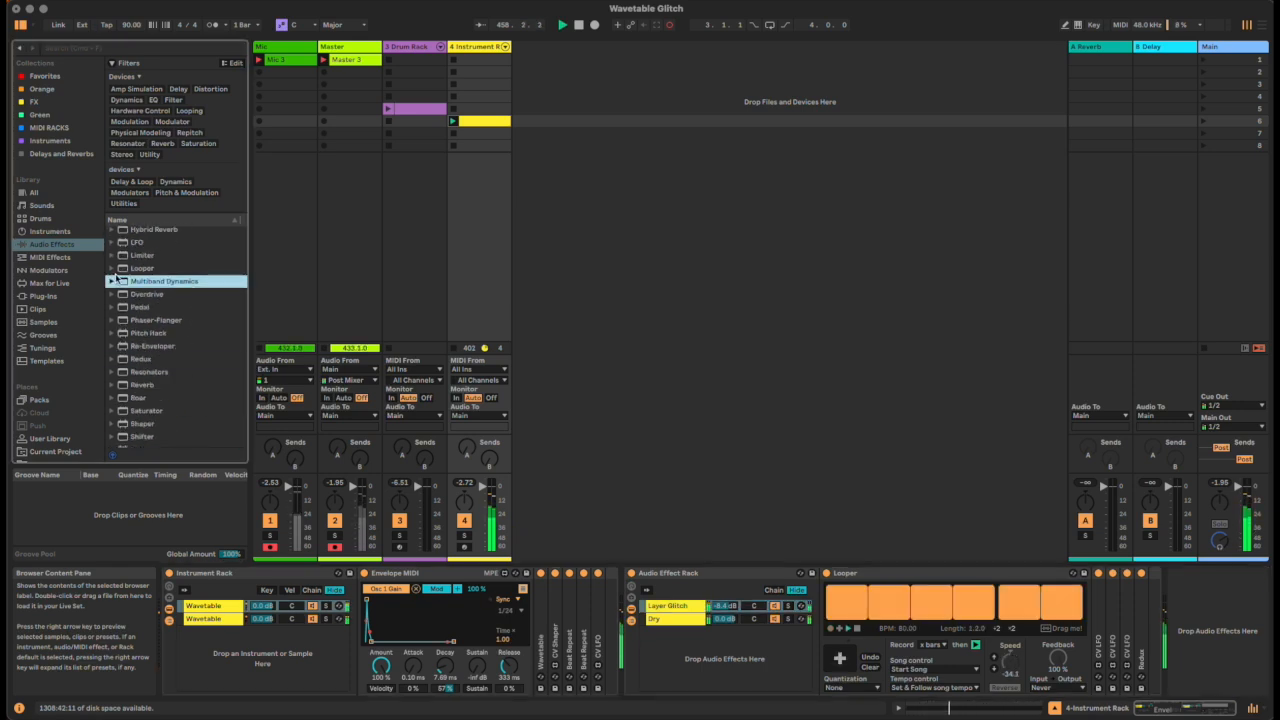
pyautogui.click(112, 281)
pyautogui.moveTo(152, 377); pyautogui.dragTo(1160, 648)
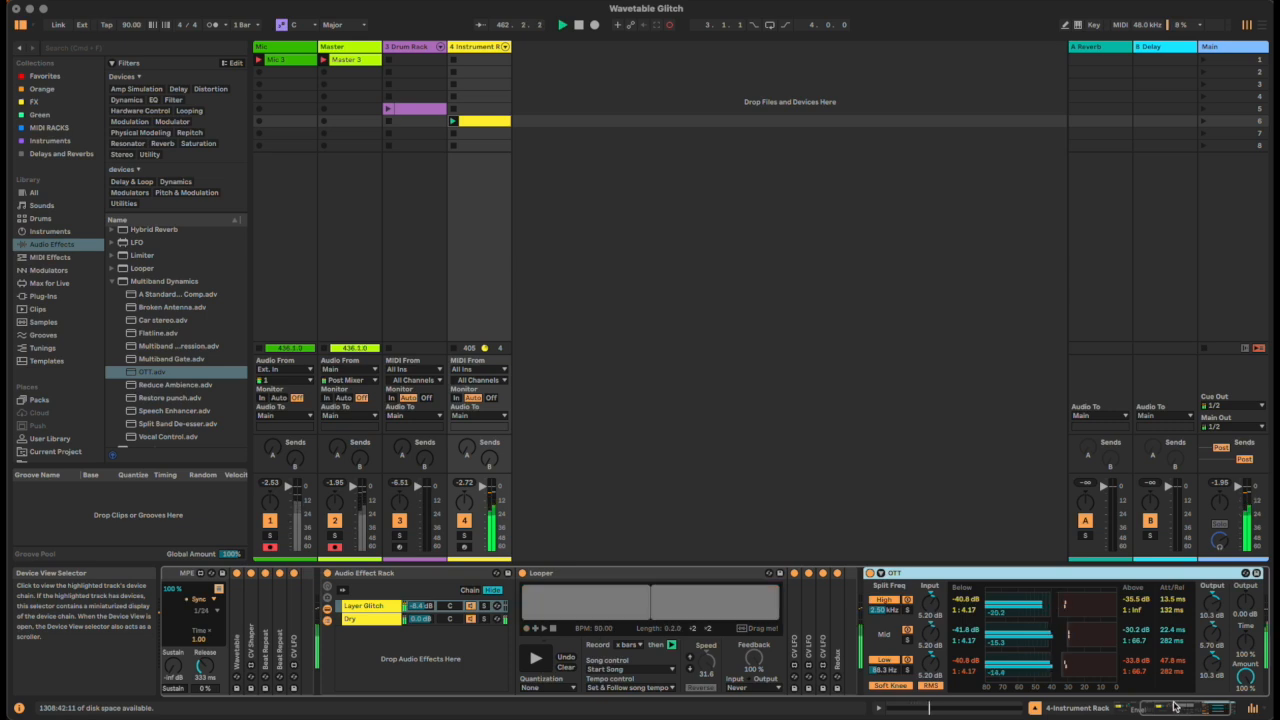
# - Insert the Roar audio effect before OTT and set its shaper type to Noise
pyautogui.scroll(-3, 193, 357)
pyautogui.scroll(-5, 193, 357)
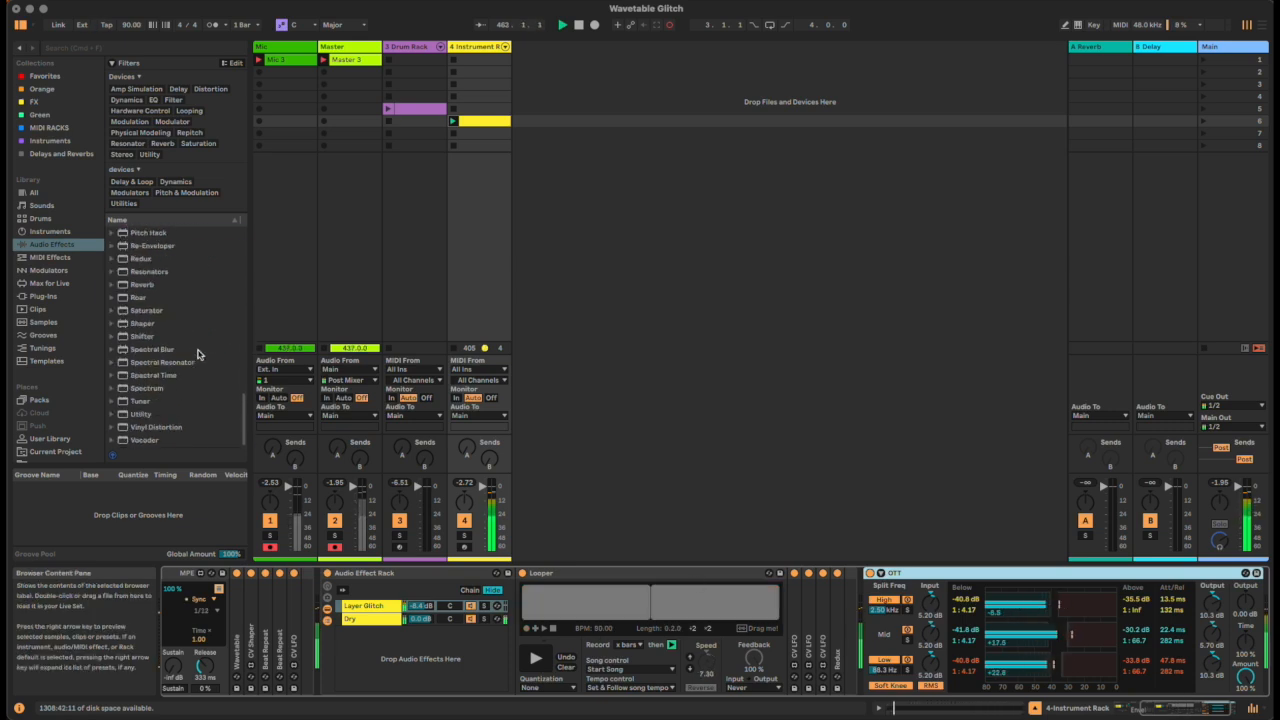
pyautogui.click(137, 298)
pyautogui.moveTo(137, 298); pyautogui.dragTo(868, 632)
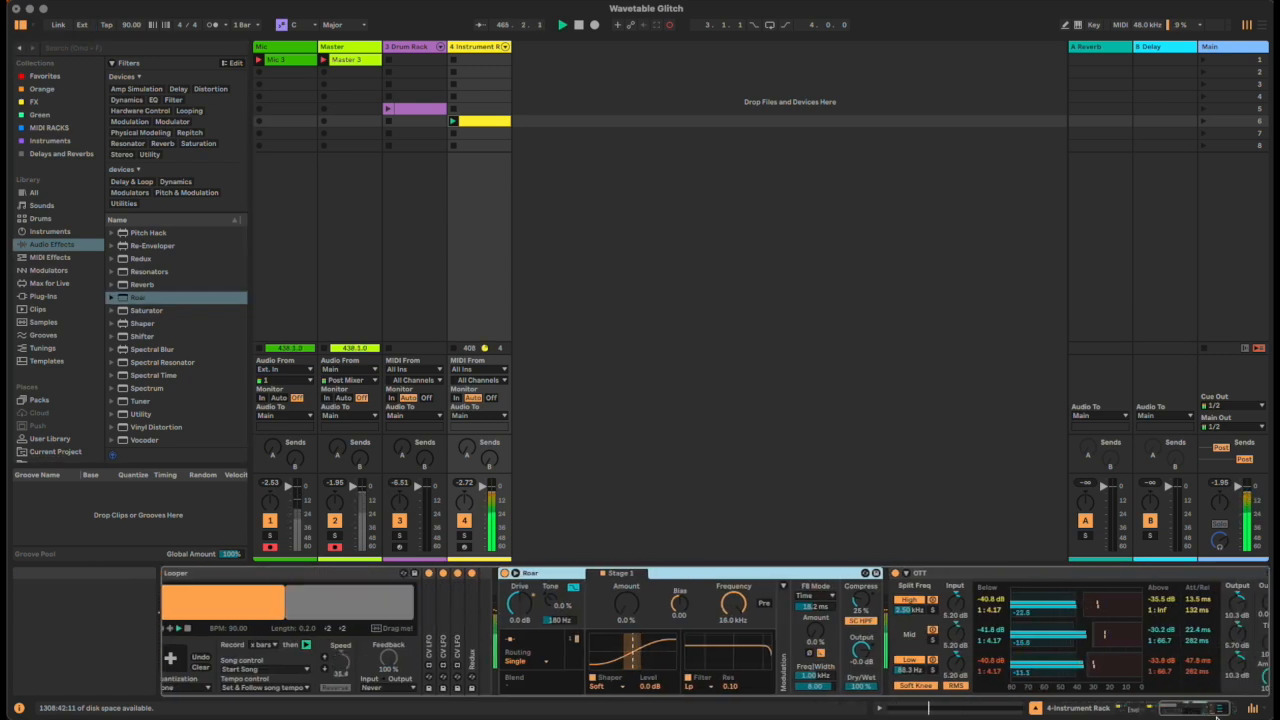
pyautogui.click(602, 686)
pyautogui.click(612, 643)
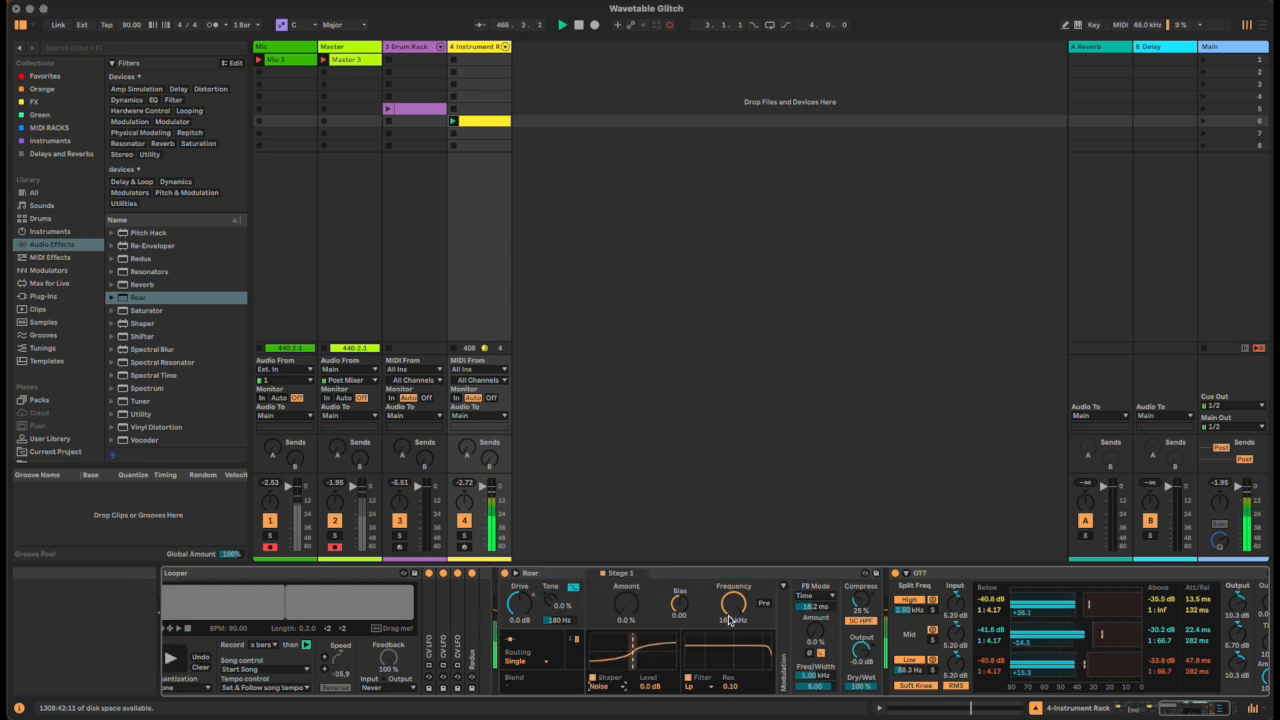
# - Modulate Roar's Shaper 1 amount with its envelope at 73 in the modulation matrix, and collapse the Roar device
pyautogui.click(783, 586)
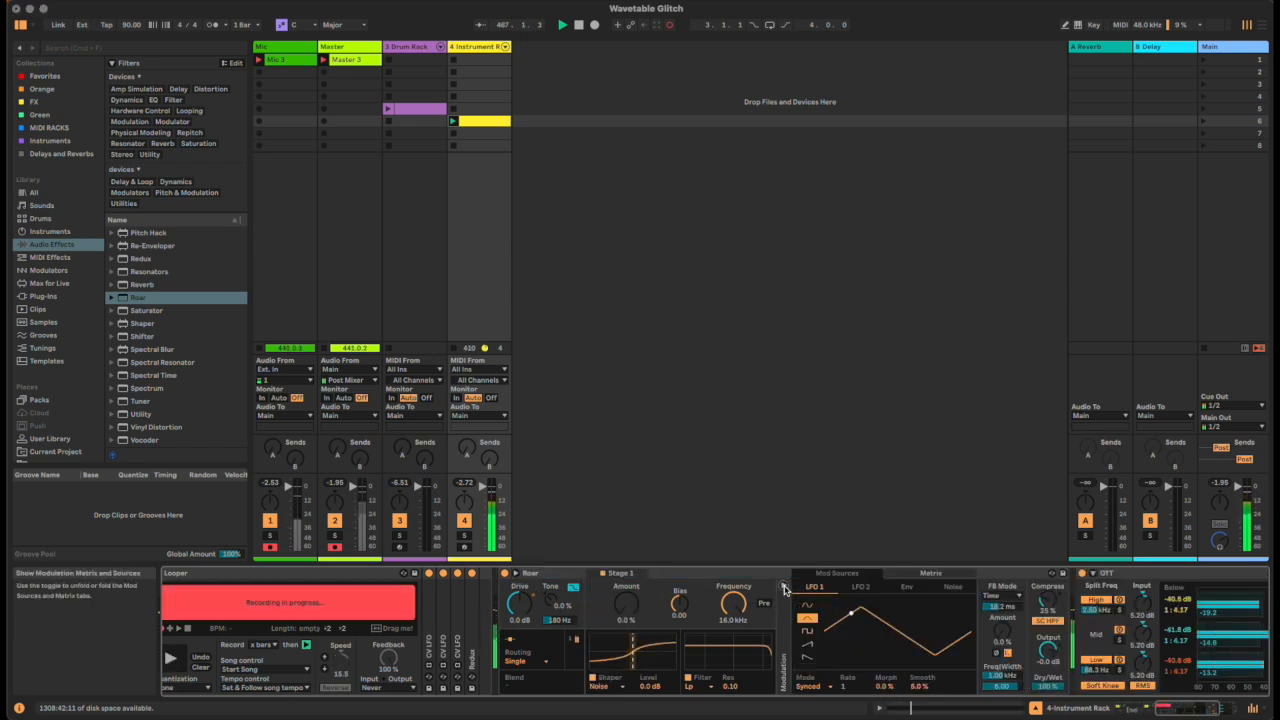
pyautogui.click(905, 587)
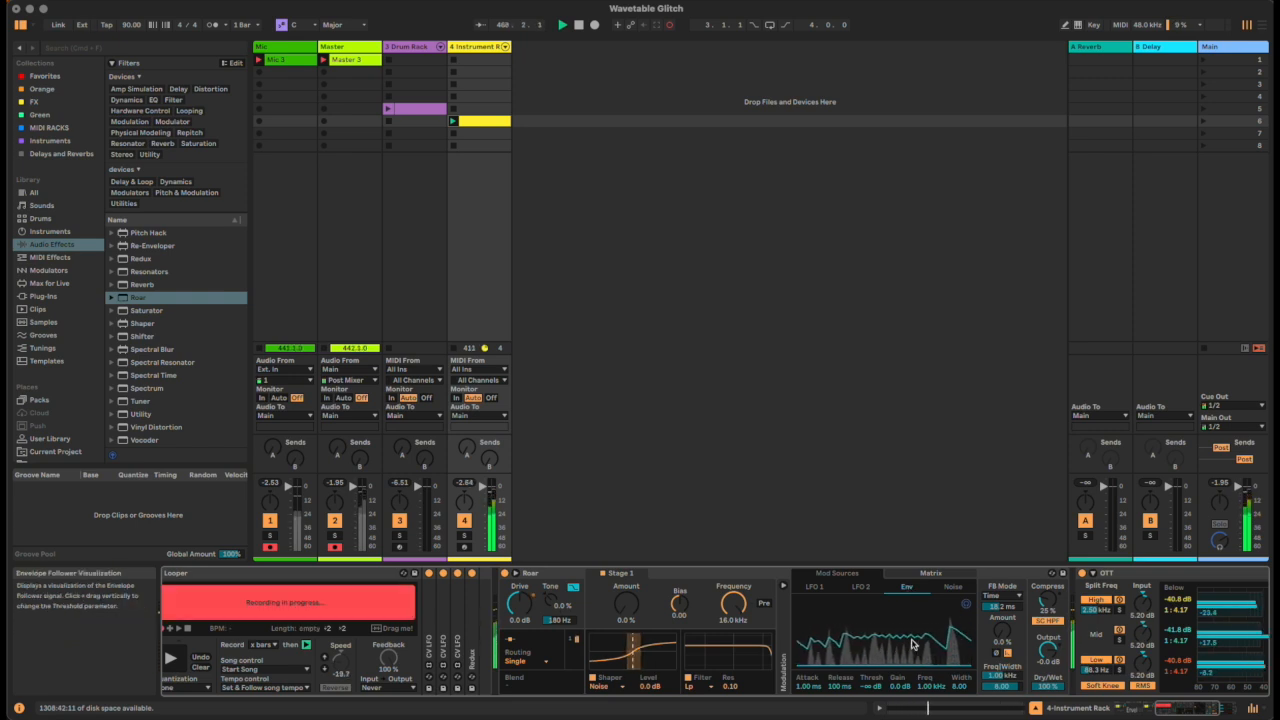
pyautogui.click(925, 574)
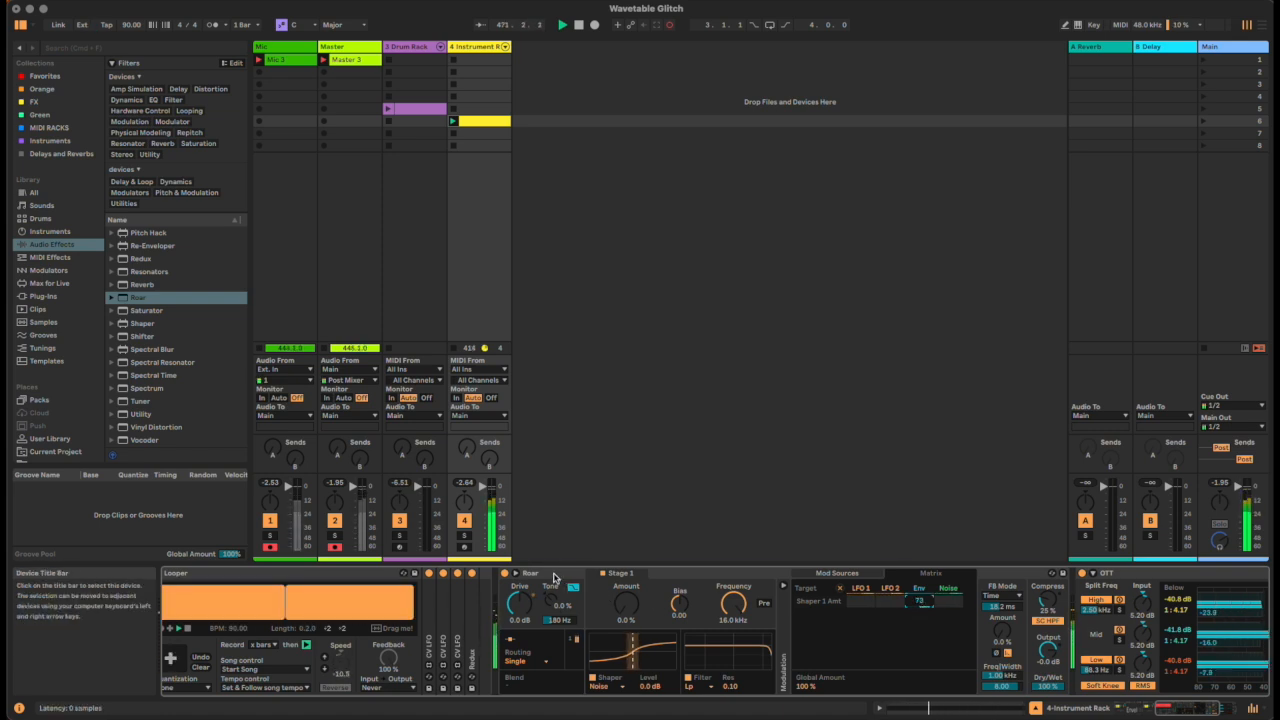
pyautogui.doubleClick(555, 577)
pyautogui.click(593, 576)
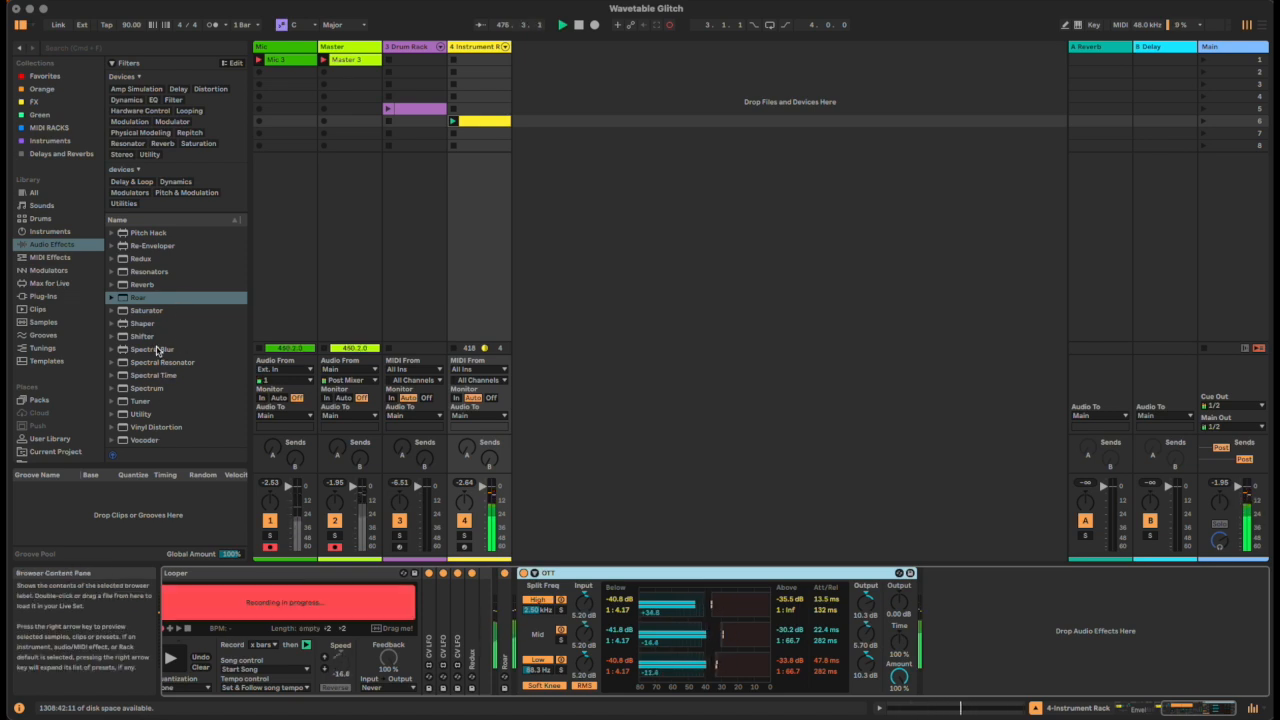
# - Add the Reverb audio effect after OTT with its dry/wet at 100%
pyautogui.scroll(2, 157, 349)
pyautogui.click(153, 313)
pyautogui.moveTo(178, 325); pyautogui.dragTo(1062, 640)
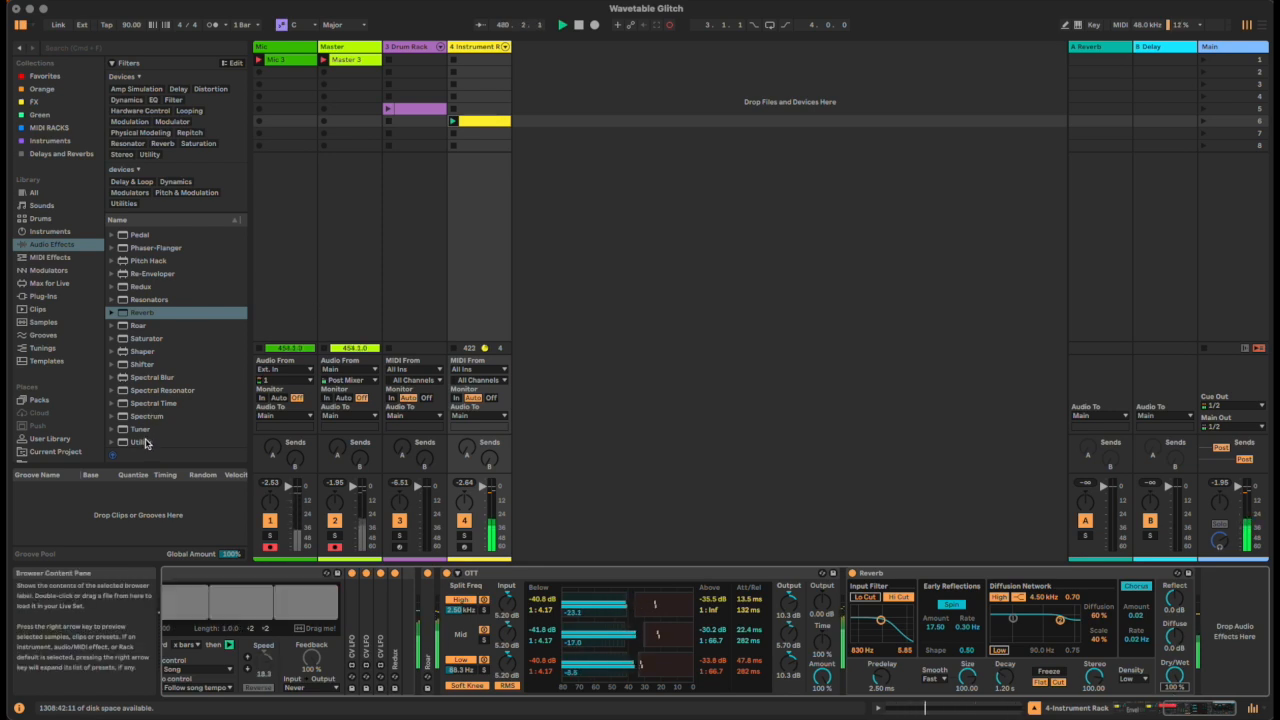
# - Insert the Utility audio effect between OTT and the Reverb
pyautogui.scroll(-2, 150, 440)
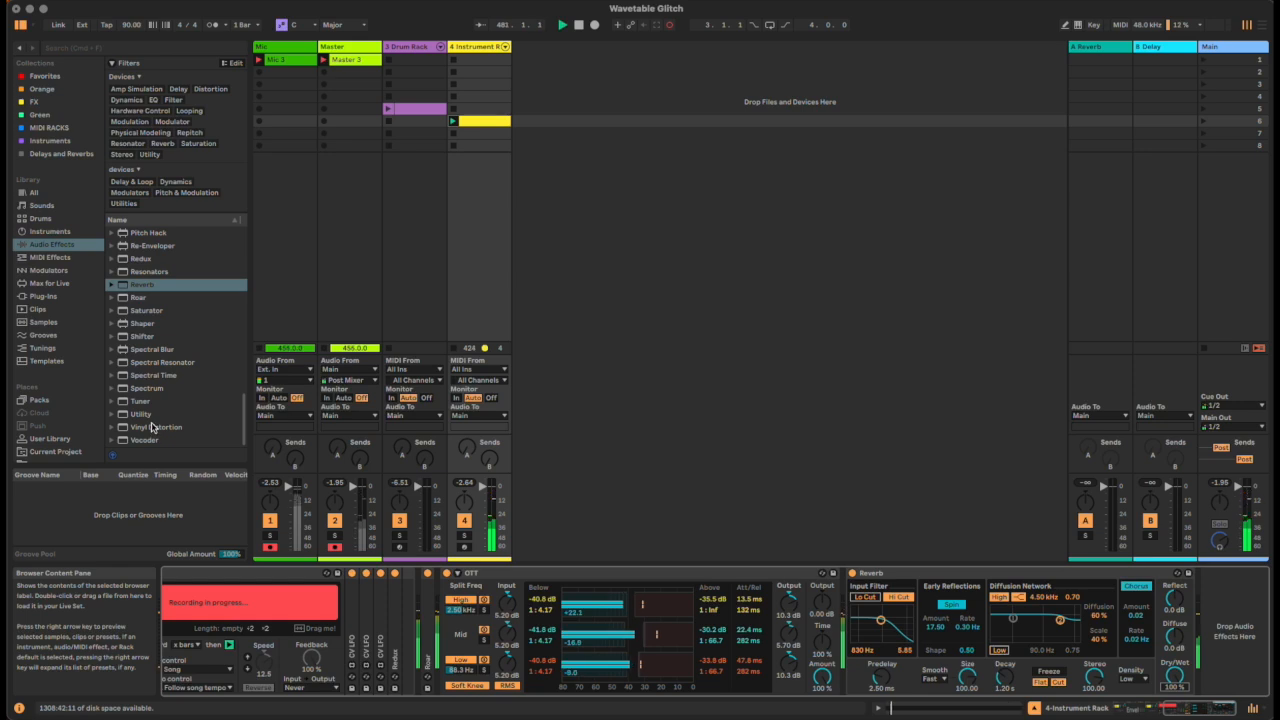
pyautogui.click(148, 416)
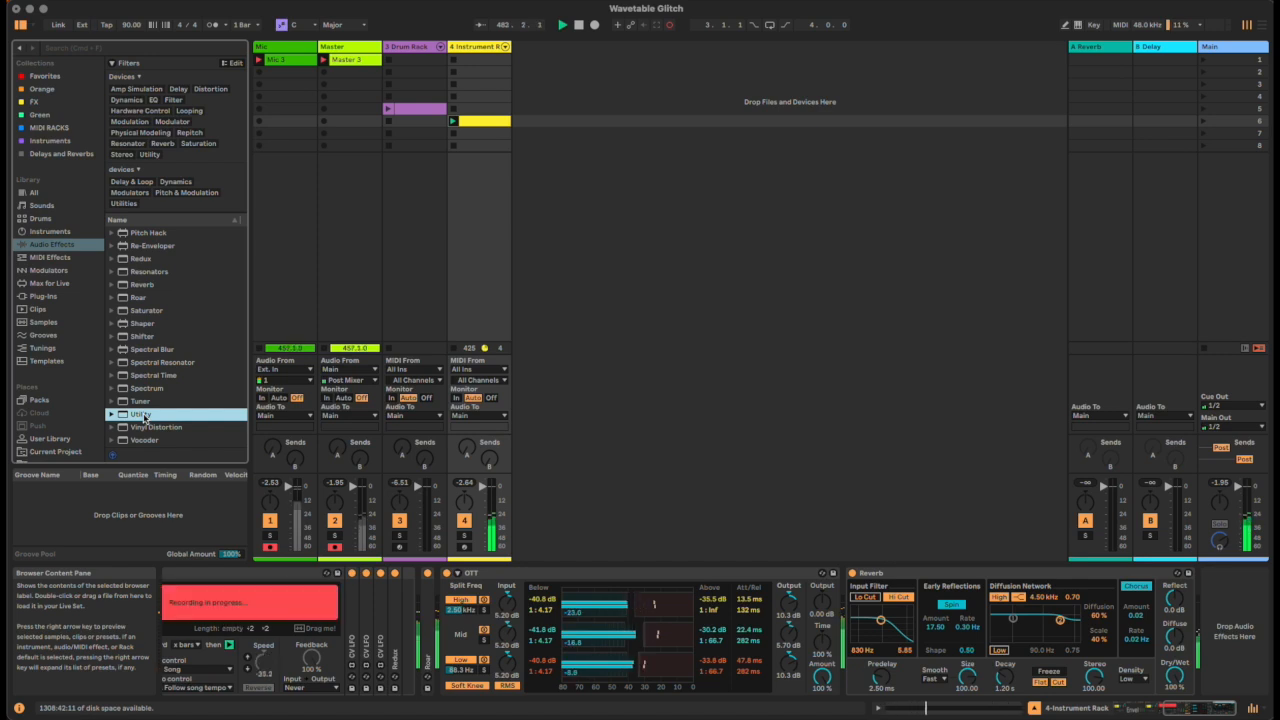
pyautogui.moveTo(142, 416); pyautogui.dragTo(853, 612)
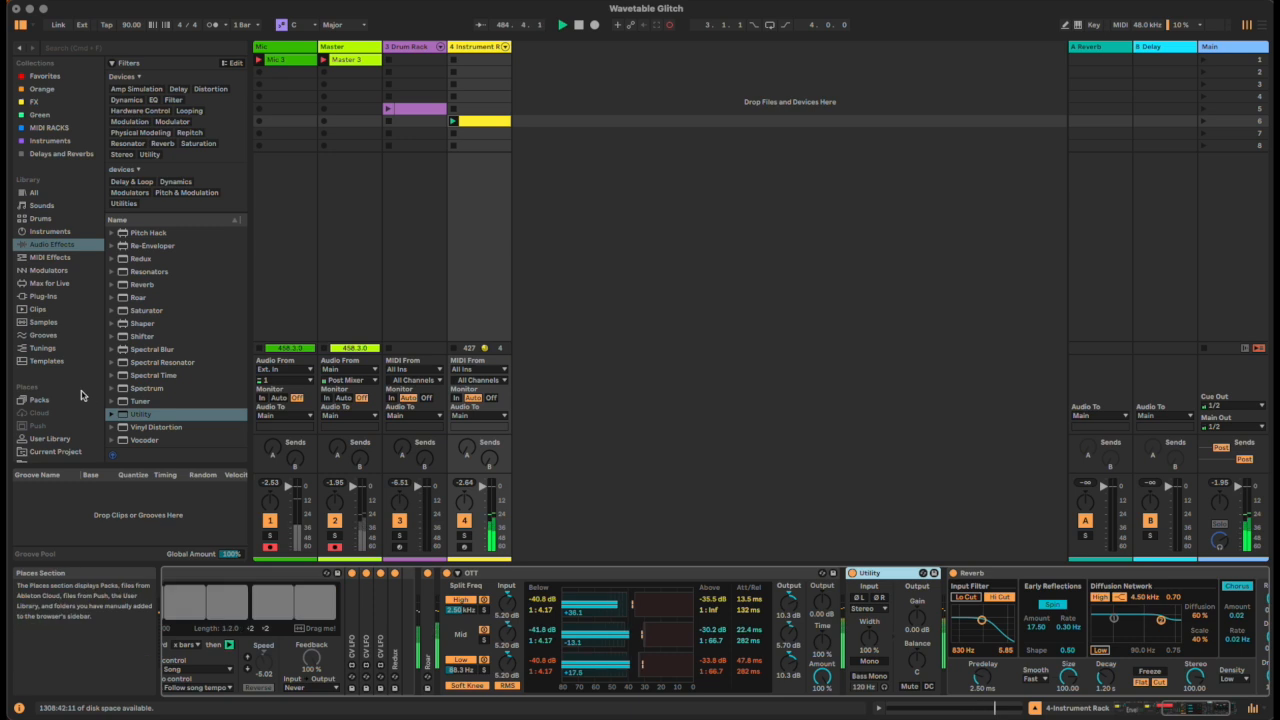
# - Insert CV Shaper from the CV Tools pack's CV Modulation folder between OTT and Utility
pyautogui.click(42, 399)
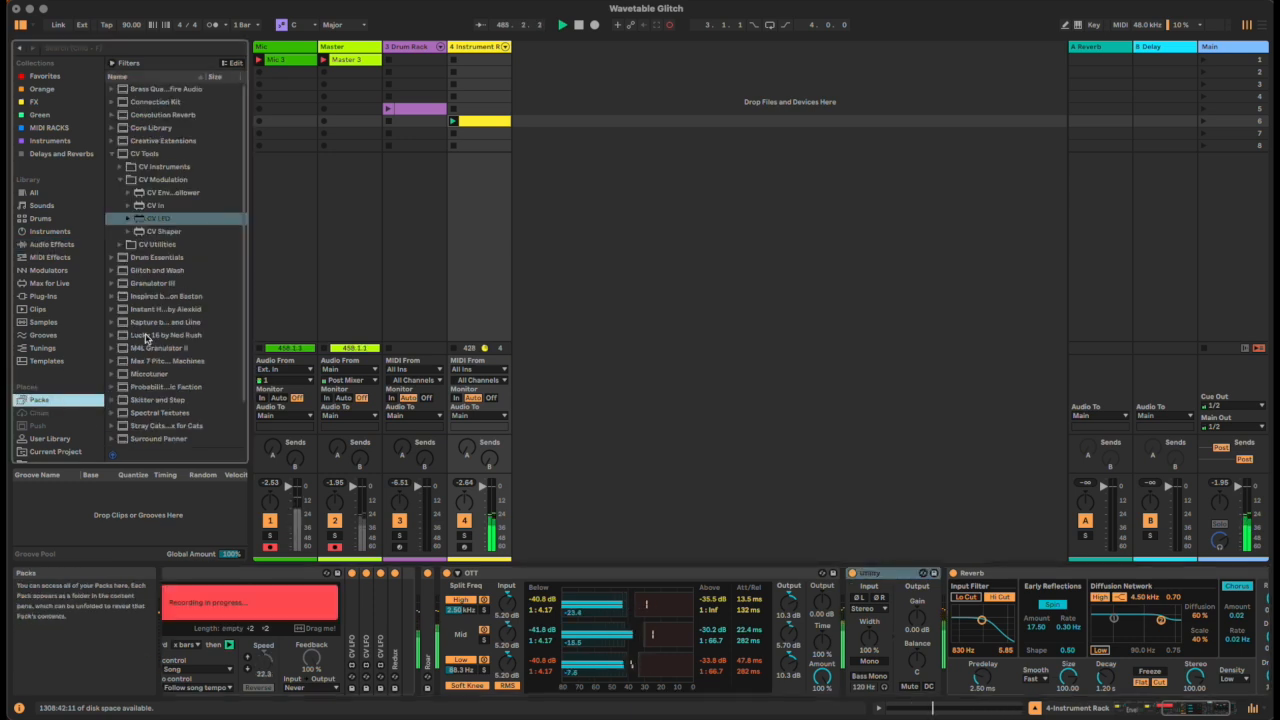
pyautogui.click(165, 233)
pyautogui.moveTo(853, 631); pyautogui.dragTo(853, 632)
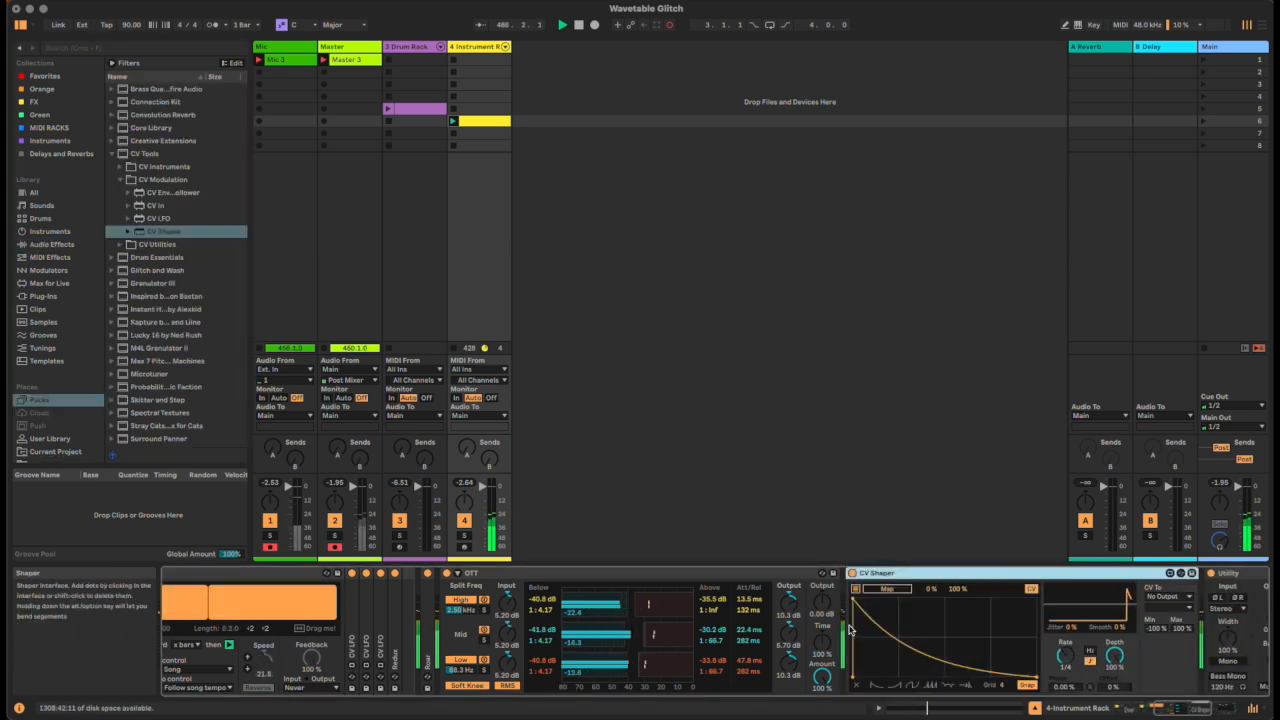
# - Limit CV Shaper's mapping range to a 50% maximum and map it to Utility's Gain
pyautogui.moveTo(1205, 709); pyautogui.dragTo(1218, 709)
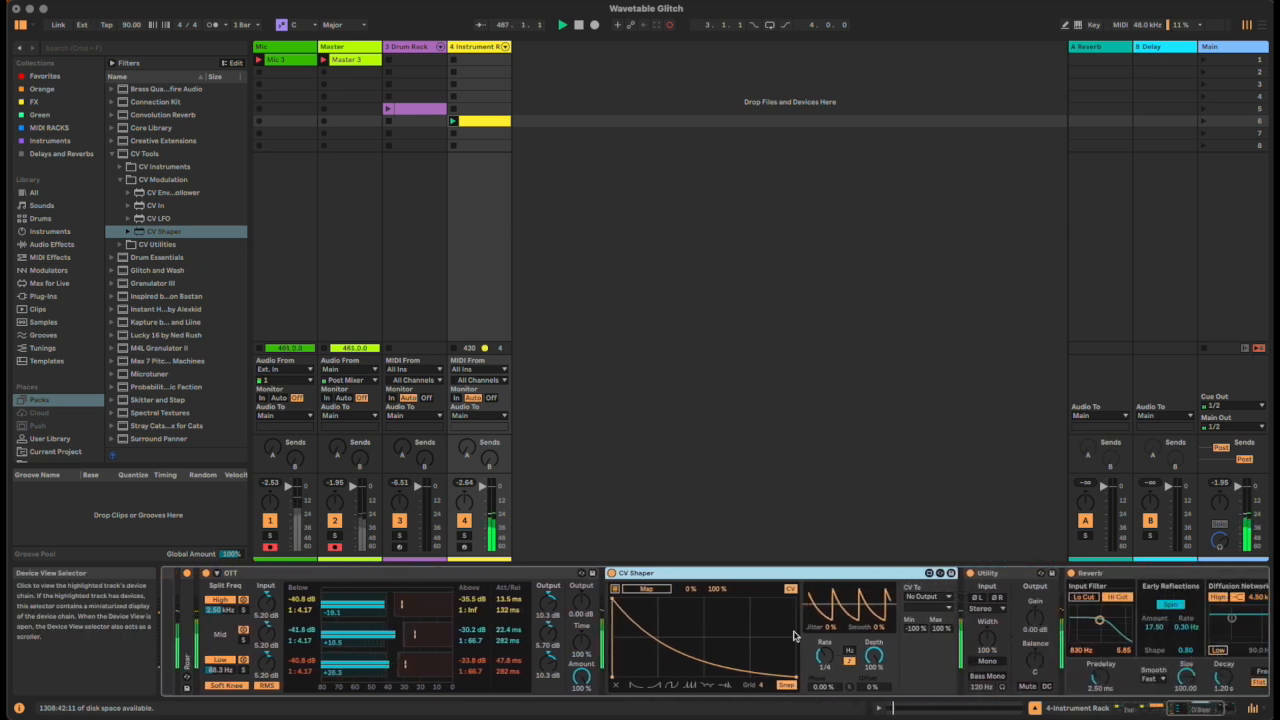
pyautogui.click(718, 589)
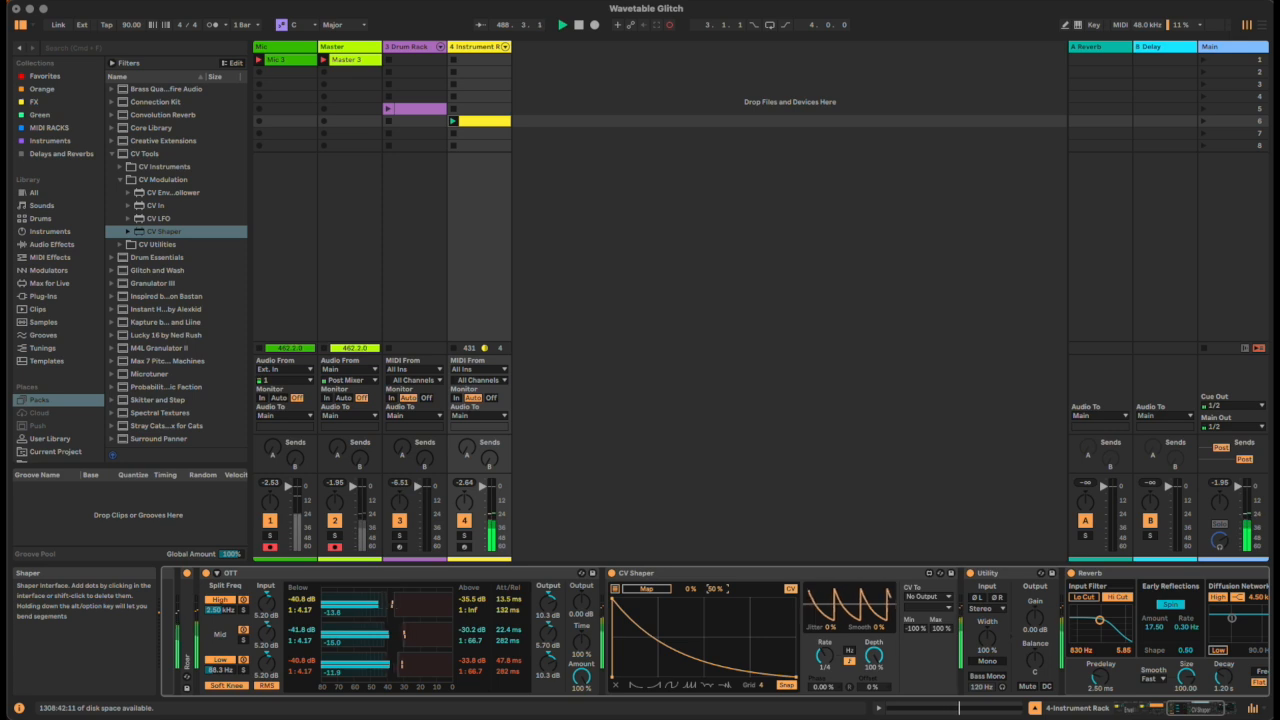
pyautogui.click(660, 590)
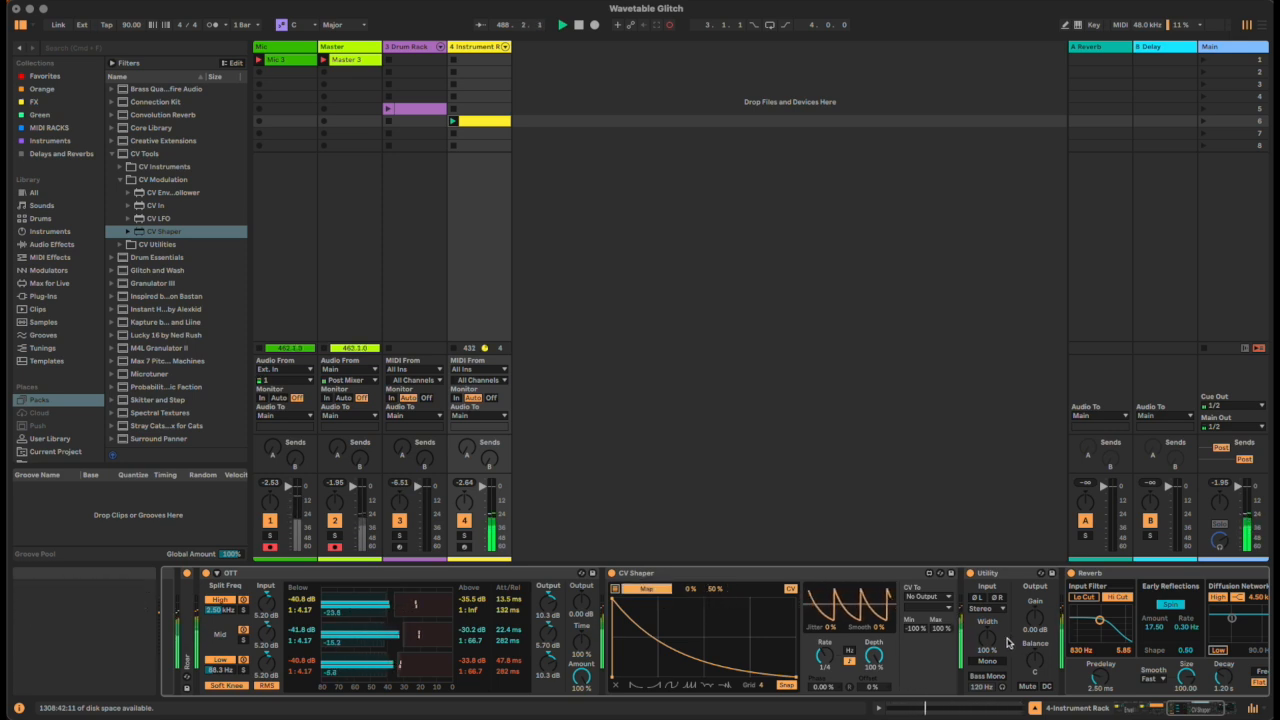
pyautogui.click(1034, 617)
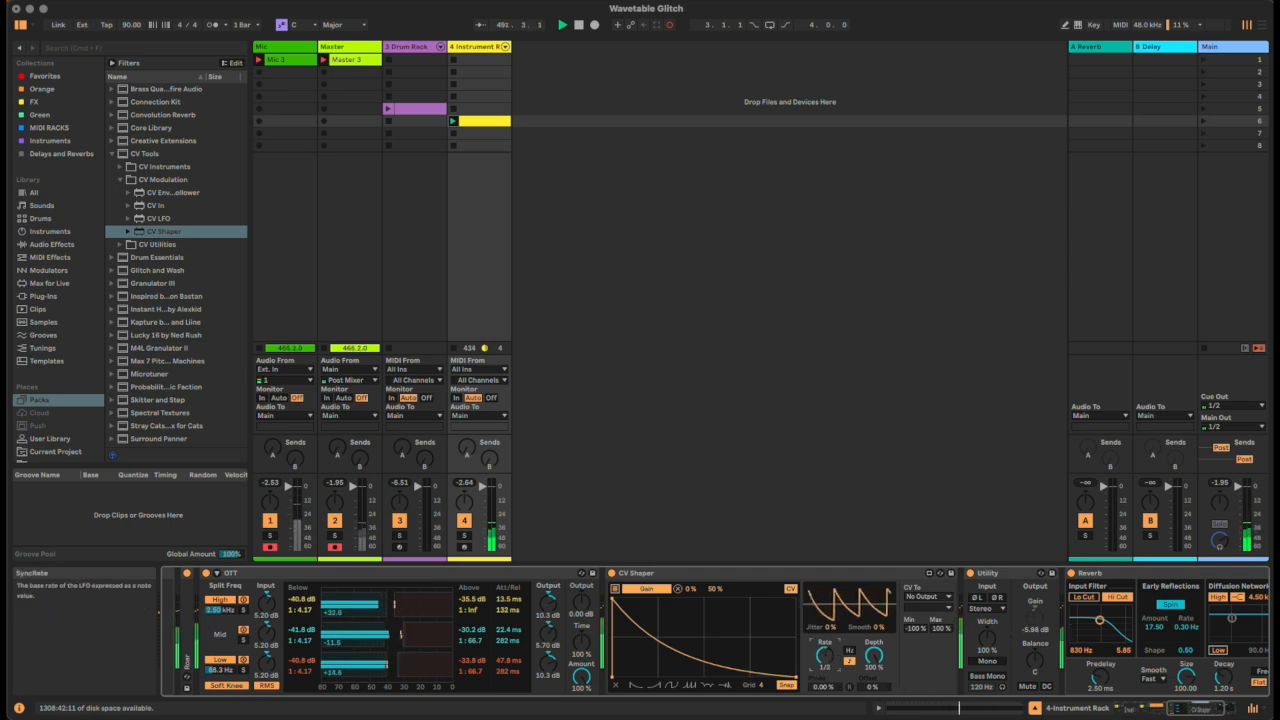
# - Set CV Shaper's rate to 1/2 and reshape its curve into a narrow central peak with inward-curved sides
pyautogui.moveTo(616, 600); pyautogui.dragTo(683, 585)
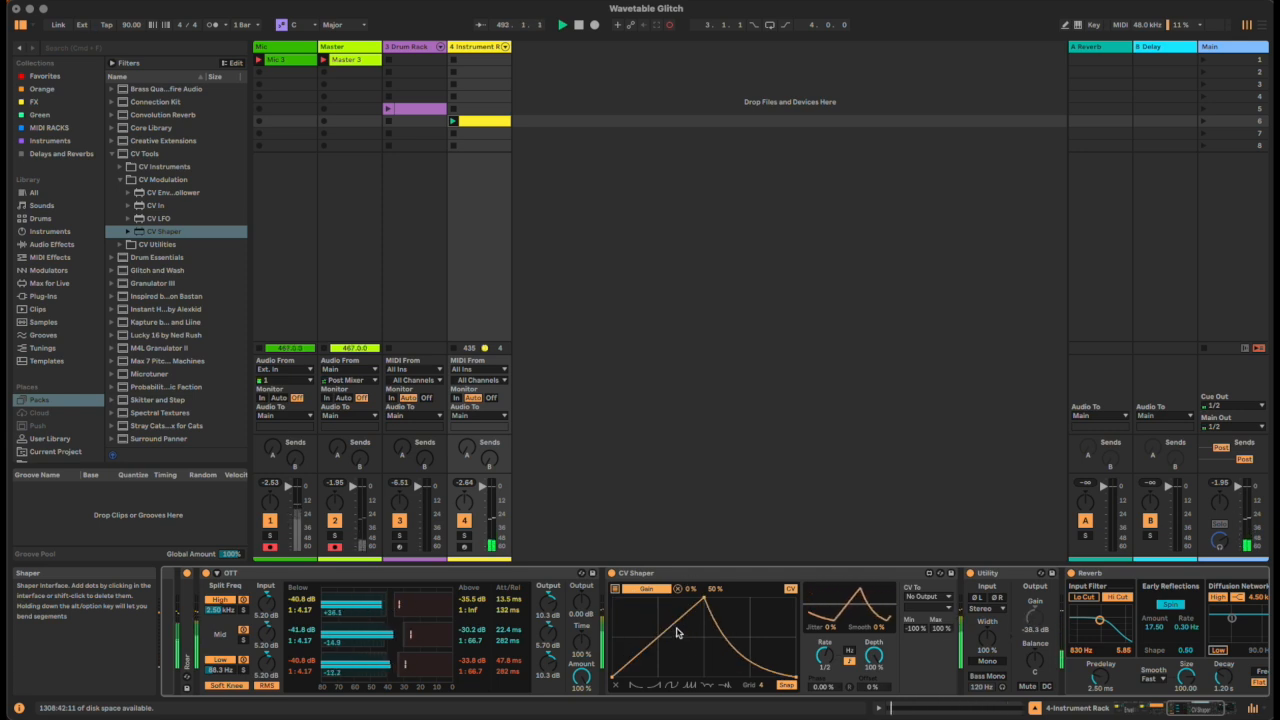
pyautogui.moveTo(676, 628); pyautogui.dragTo(676, 664)
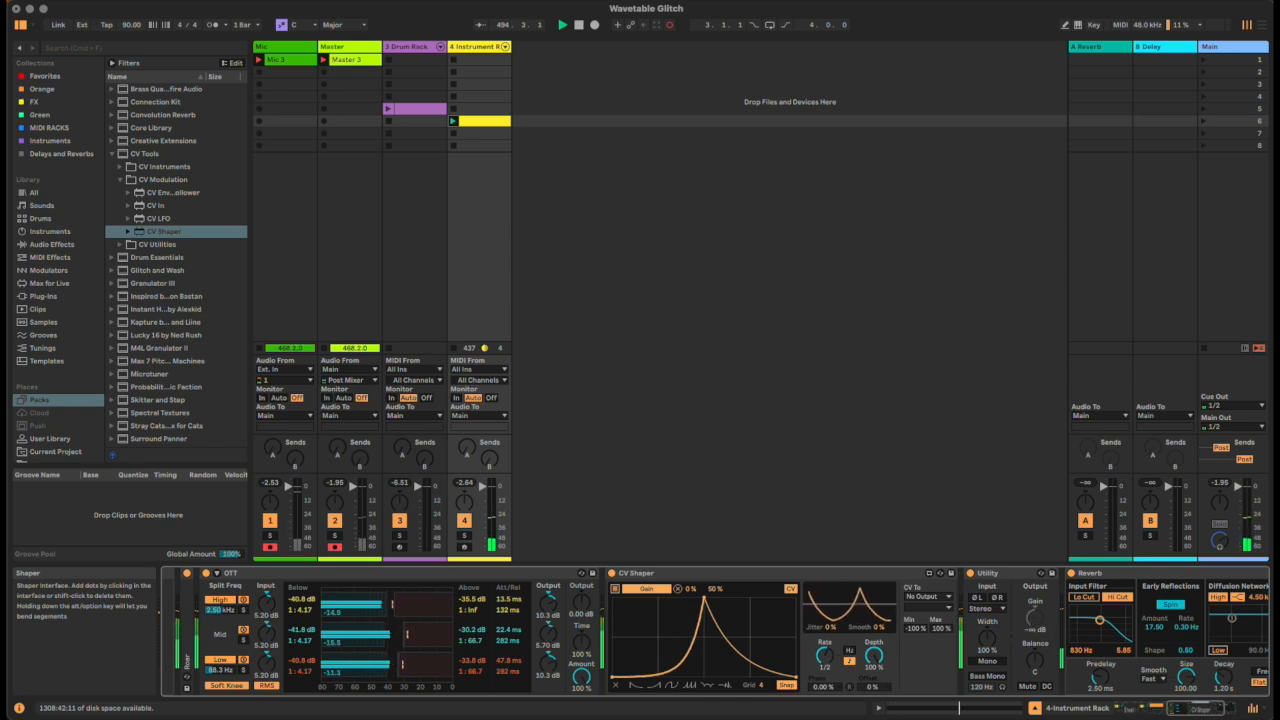
pyautogui.moveTo(730, 641); pyautogui.dragTo(730, 660)
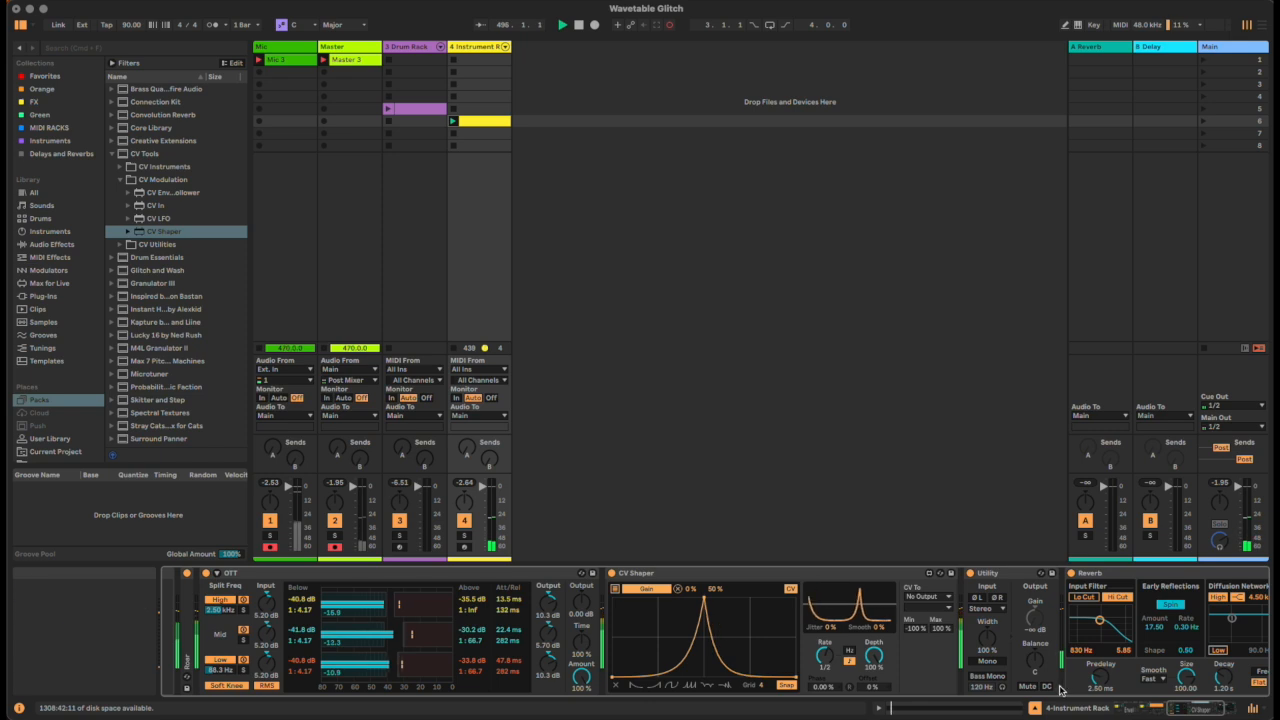
# - Raise the Reverb's decay time to about 4.15 s
pyautogui.click(1208, 710)
pyautogui.moveTo(1005, 678); pyautogui.dragTo(1005, 667)
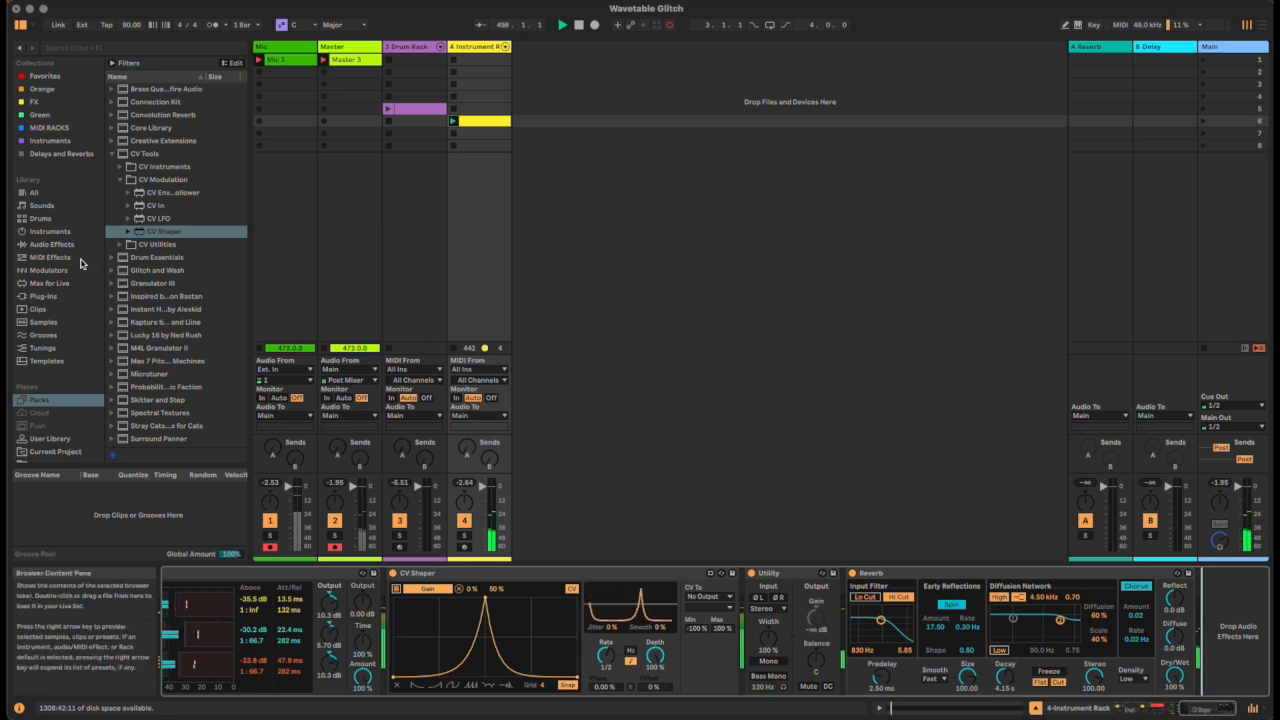
# - Add Beat Repeat after the Reverb with a 1/64 grid, a variation of 1 and No Triplets enabled
pyautogui.click(50, 244)
pyautogui.scroll(10, 160, 312)
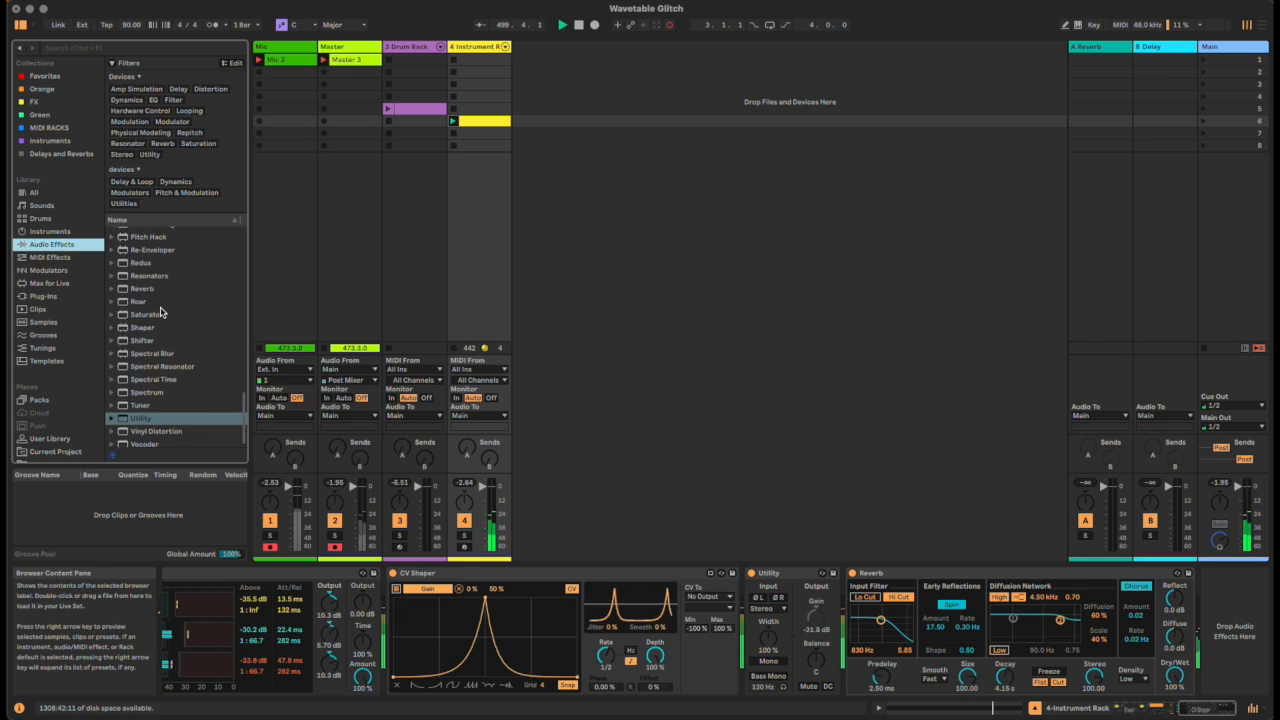
pyautogui.scroll(10, 160, 312)
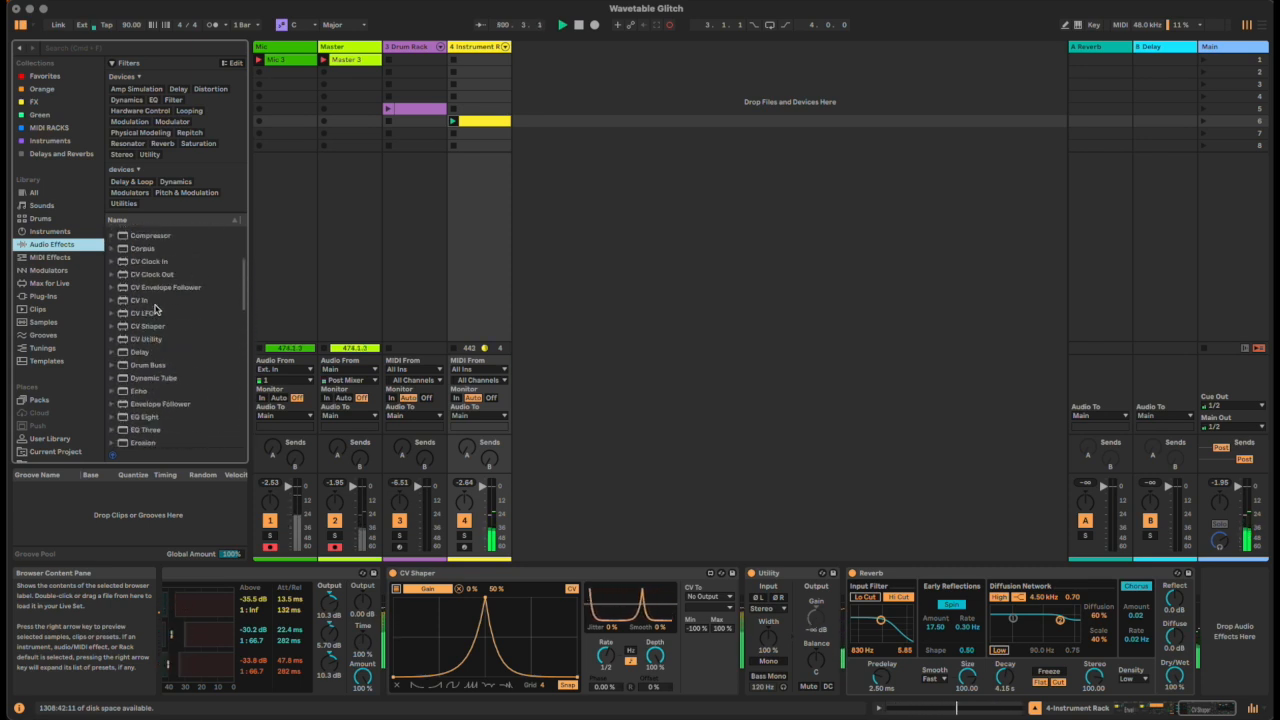
pyautogui.moveTo(150, 297); pyautogui.dragTo(1235, 608)
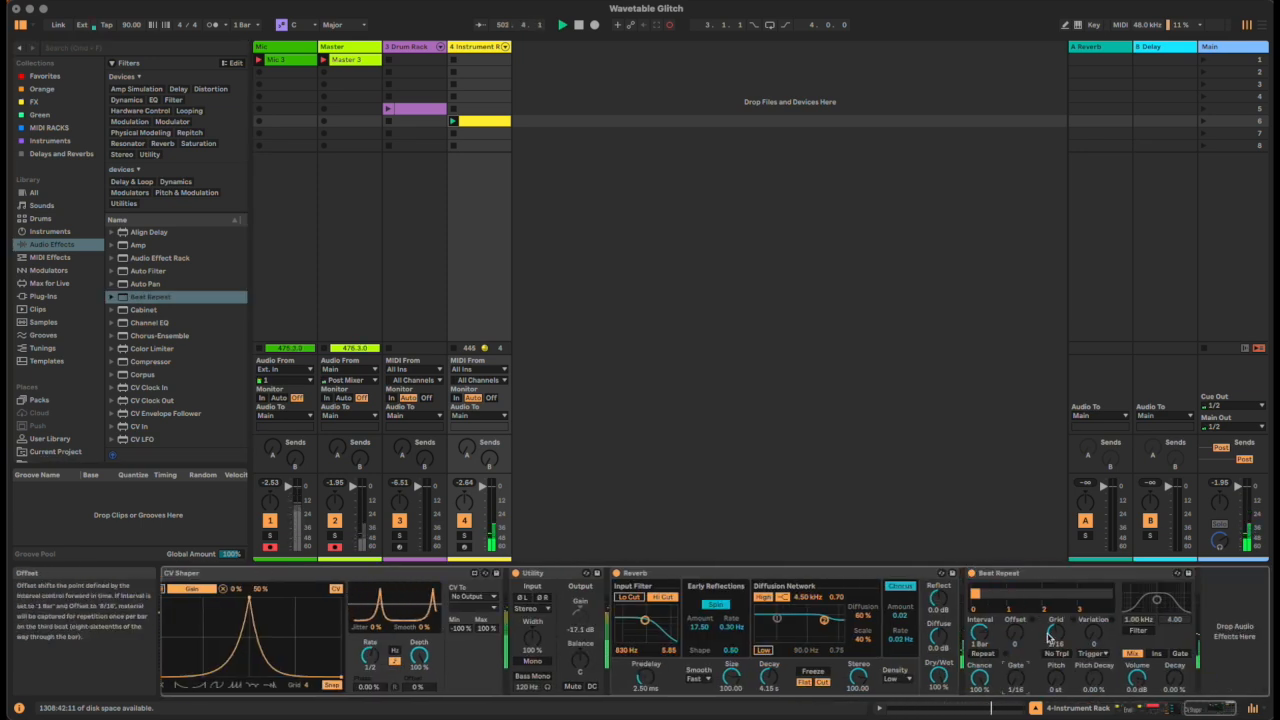
pyautogui.moveTo(1052, 640); pyautogui.dragTo(1052, 655)
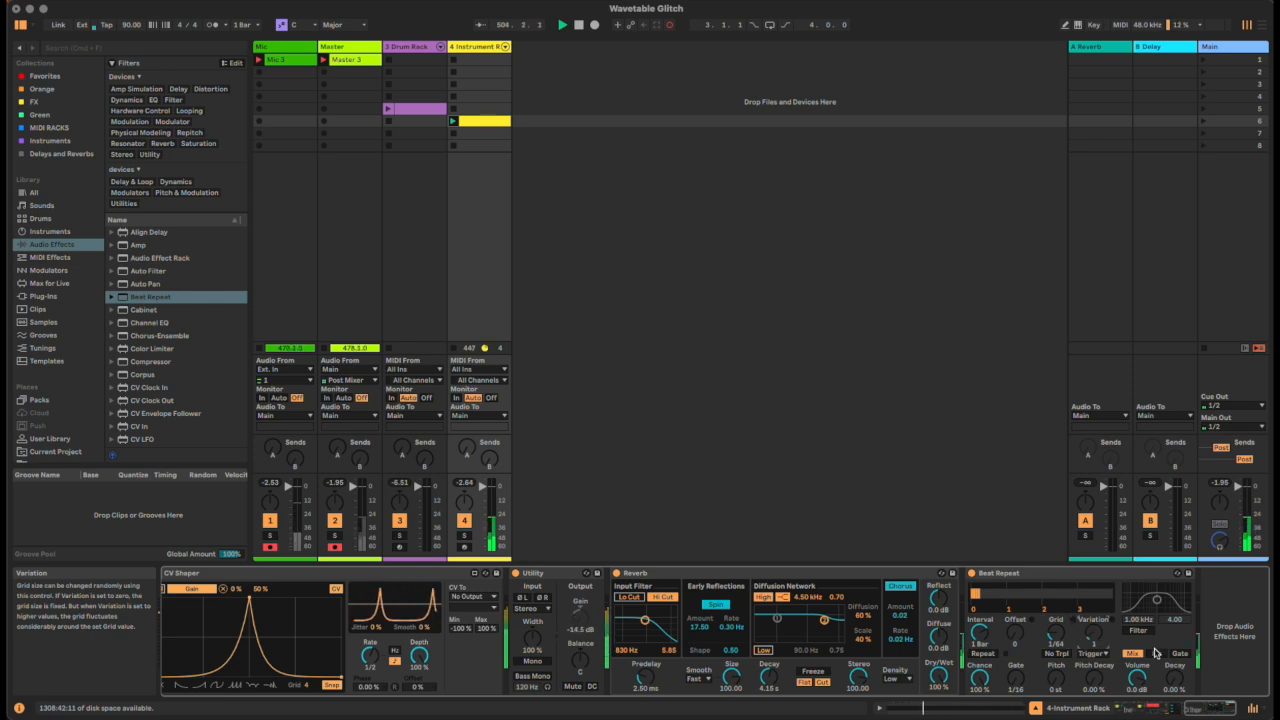
pyautogui.click(1059, 655)
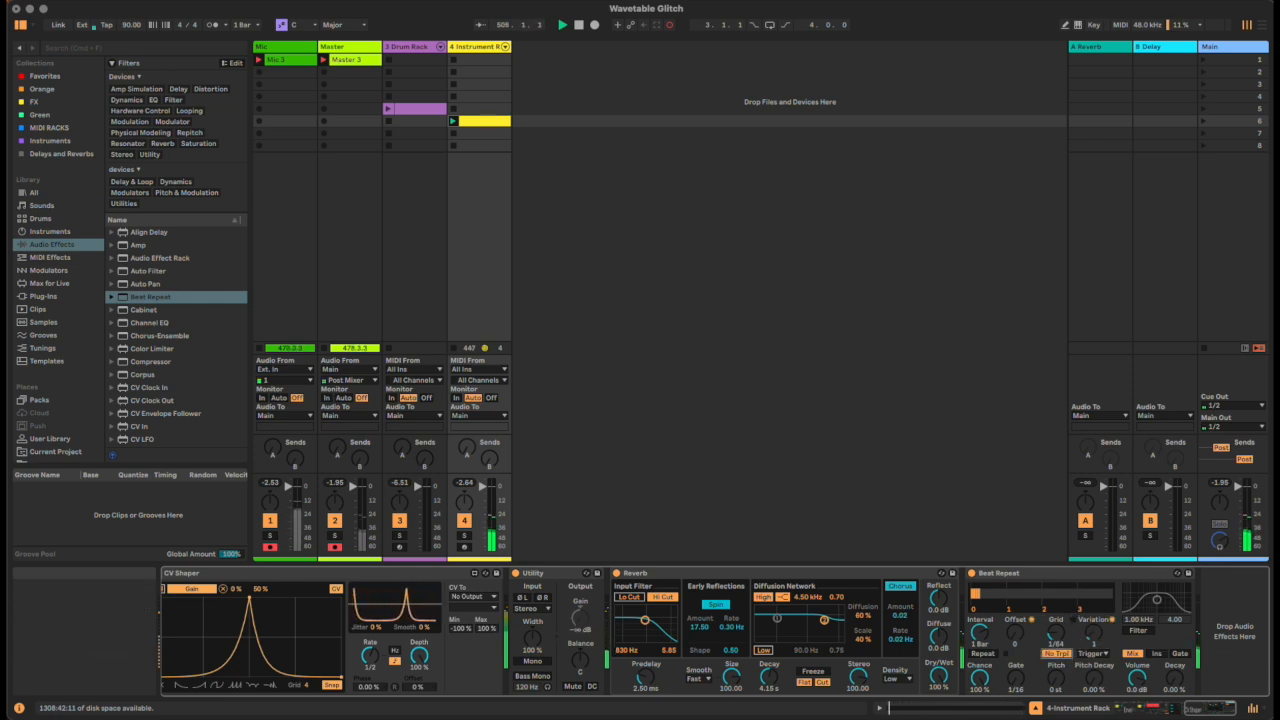
# - Add a CV LFO from the CV Tools pack after Beat Repeat and set its shape to Random
pyautogui.click(148, 441)
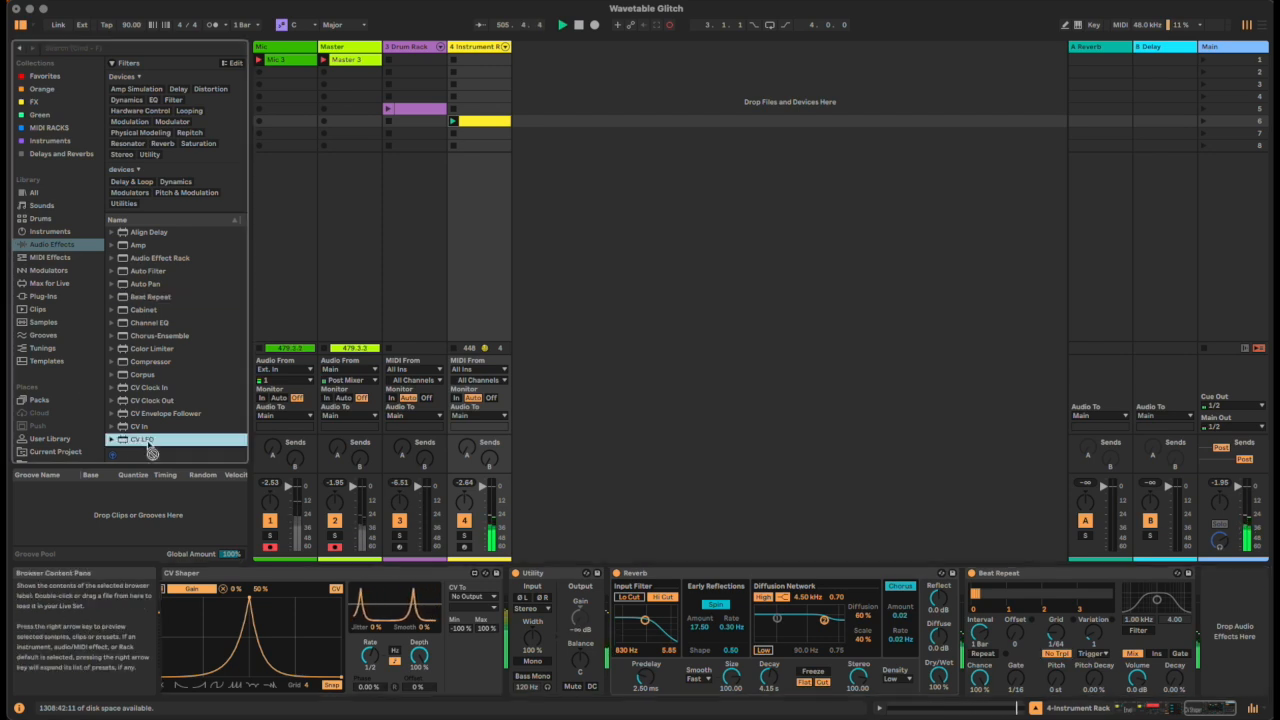
pyautogui.click(39, 399)
pyautogui.click(150, 218)
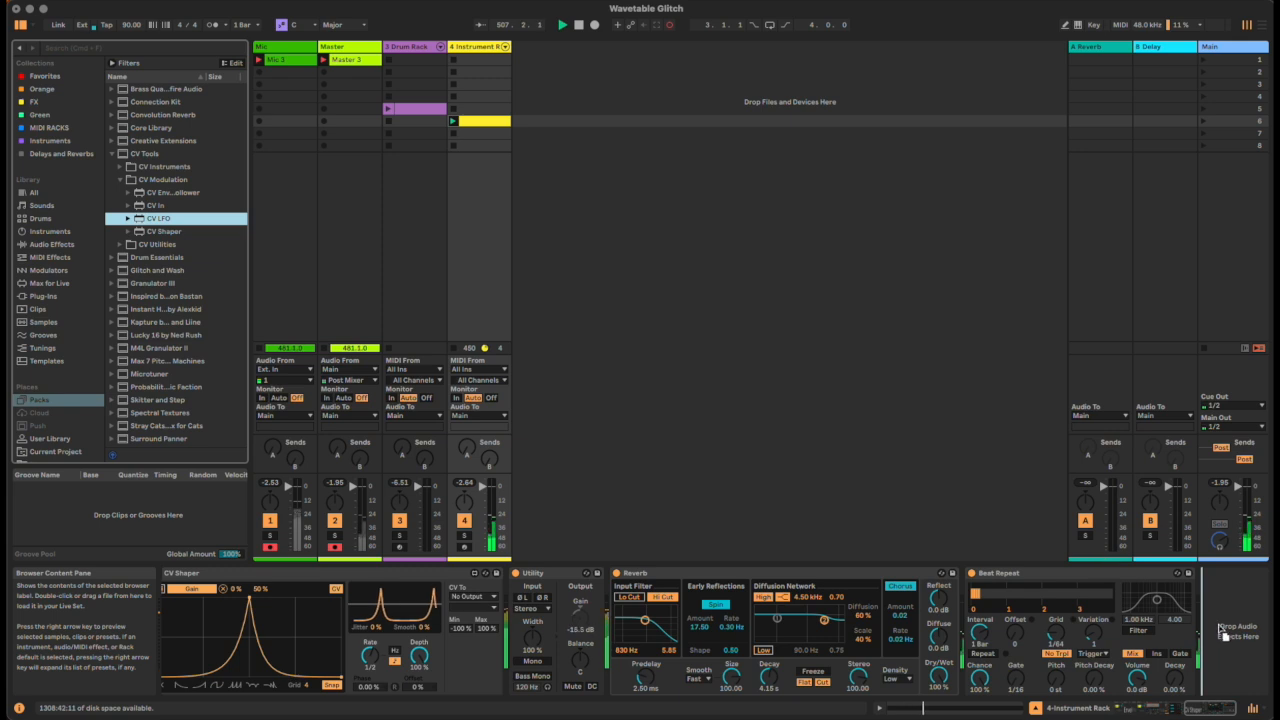
pyautogui.moveTo(1218, 625); pyautogui.dragTo(1222, 627)
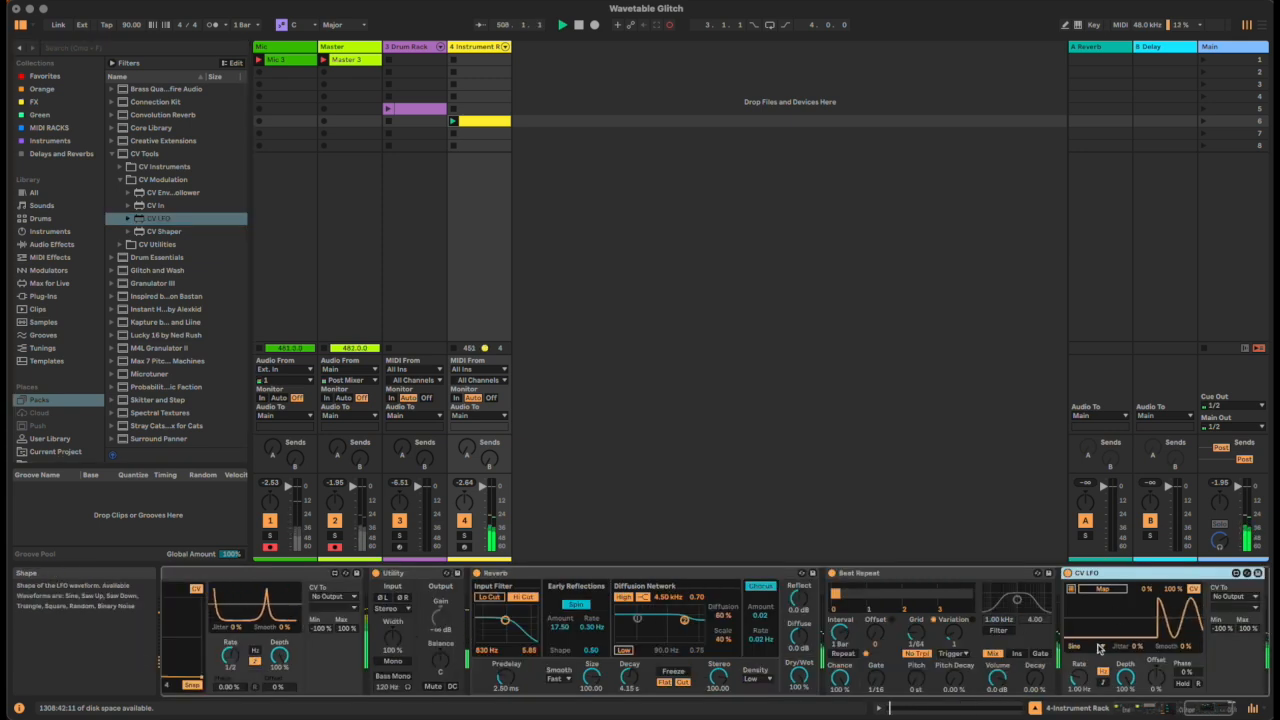
pyautogui.click(1097, 646)
pyautogui.click(1080, 623)
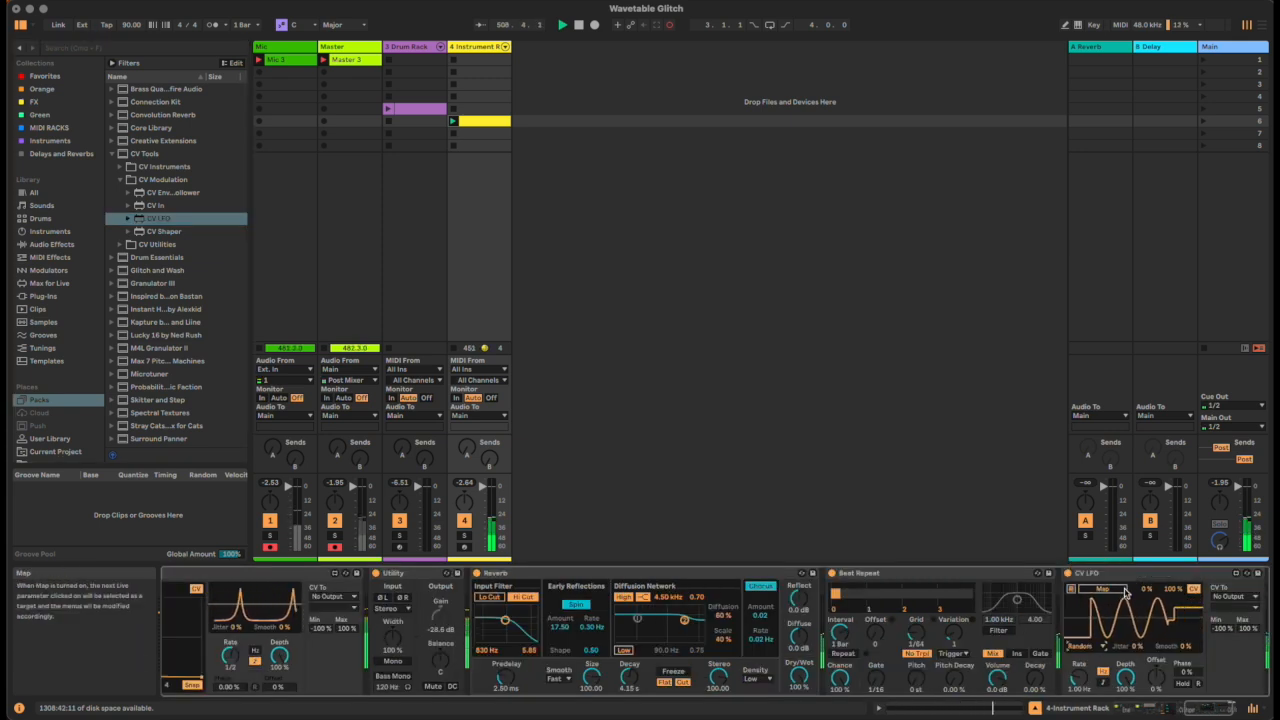
# - Map the CV LFO to Beat Repeat's Offset, and set Beat Repeat's gate to 4/16 and its output mode to Insert
pyautogui.click(1125, 592)
pyautogui.click(870, 635)
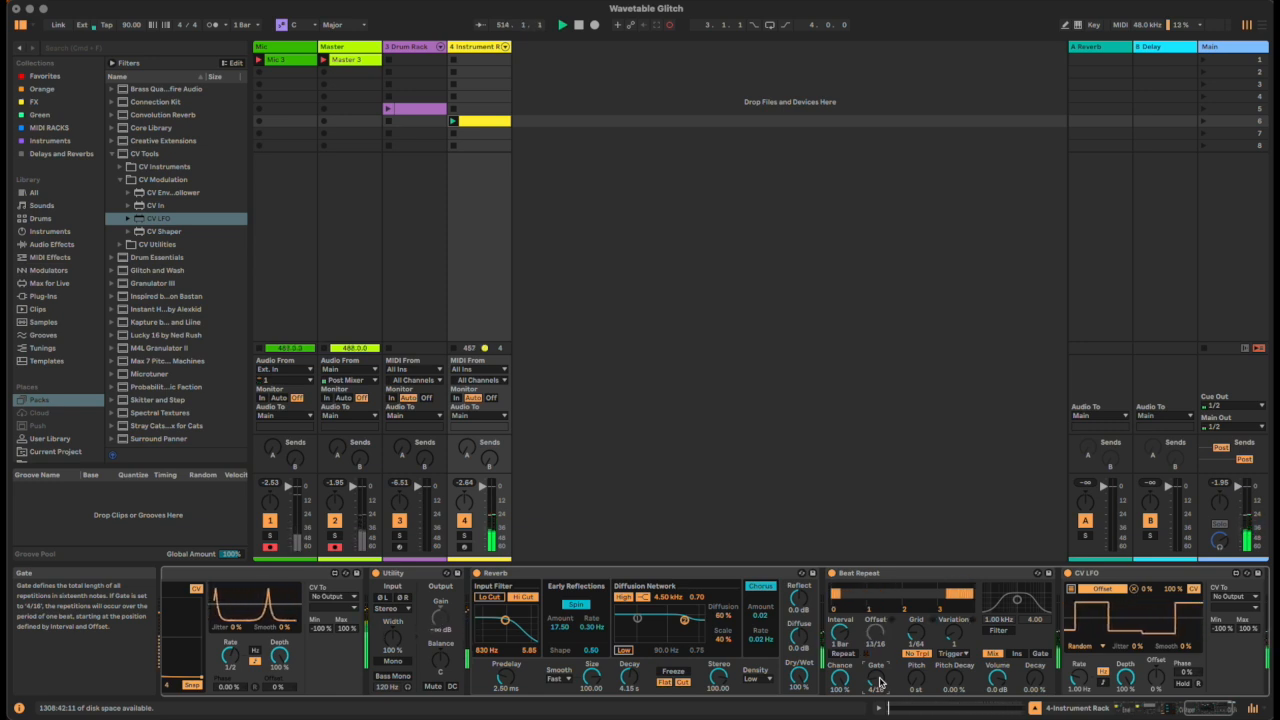
pyautogui.click(1016, 653)
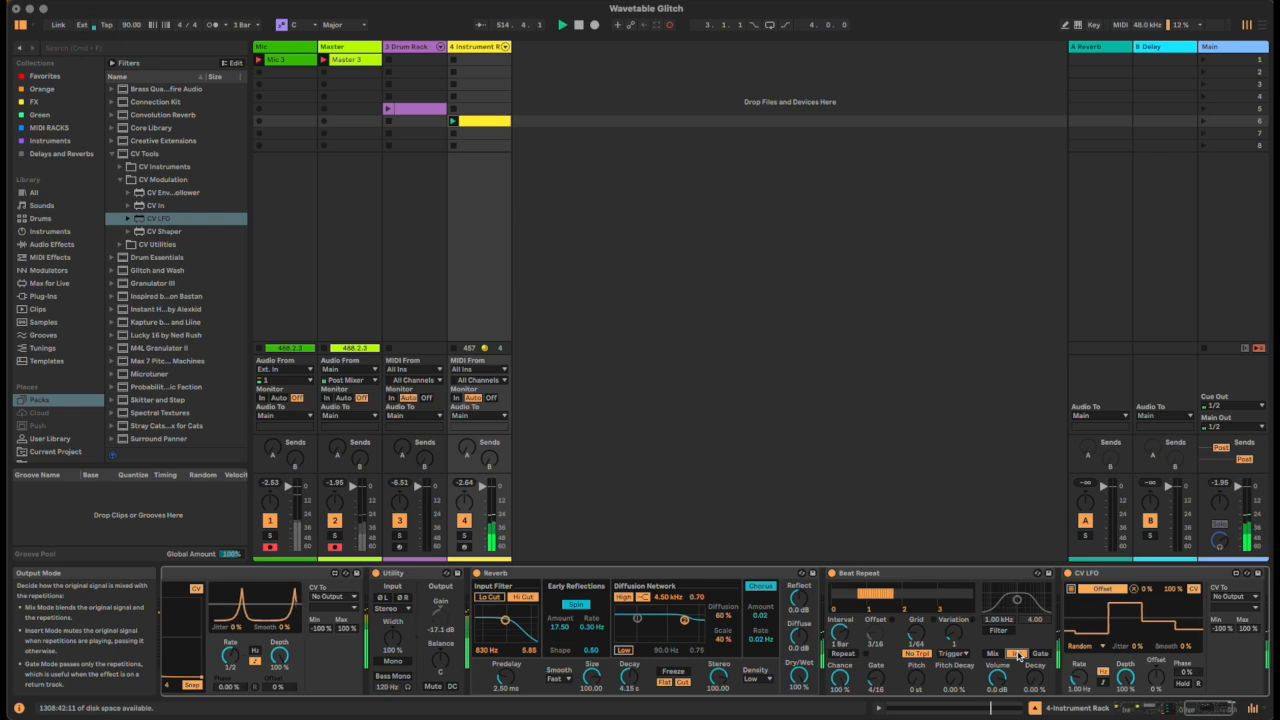
# - Add the Gate audio effect at the end of the chain, after the CV LFO
pyautogui.click(1192, 710)
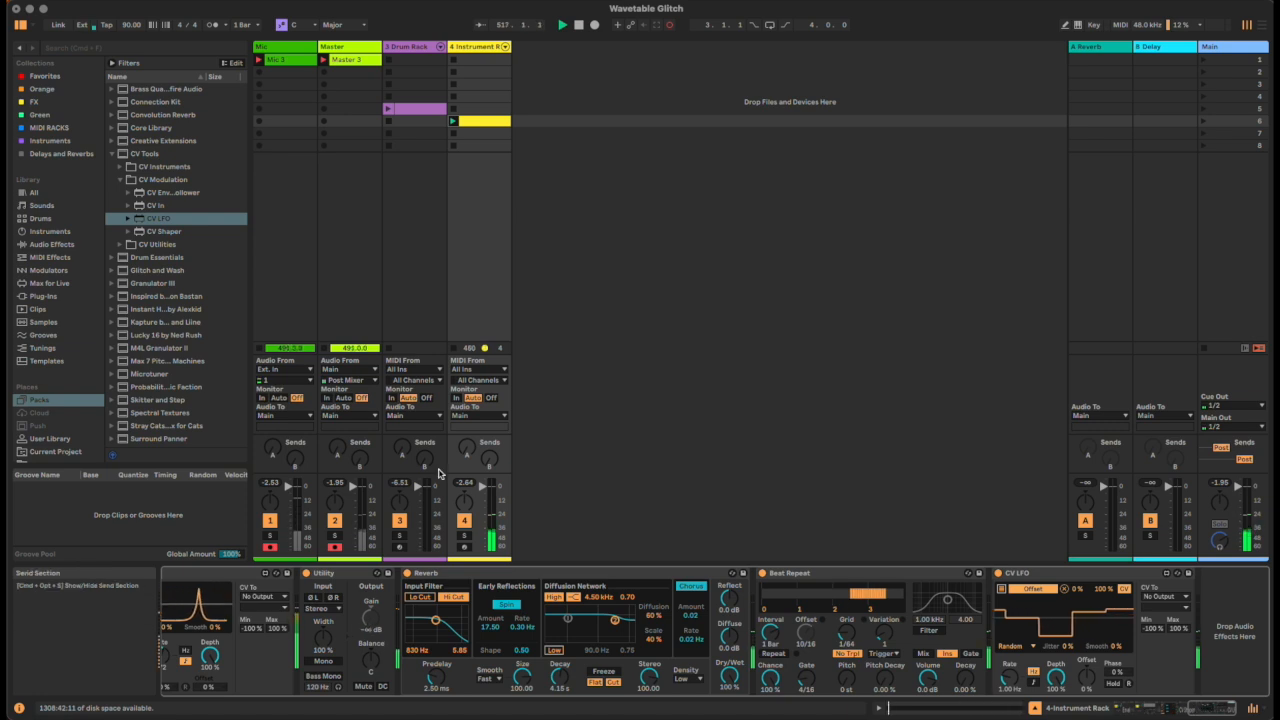
pyautogui.click(55, 244)
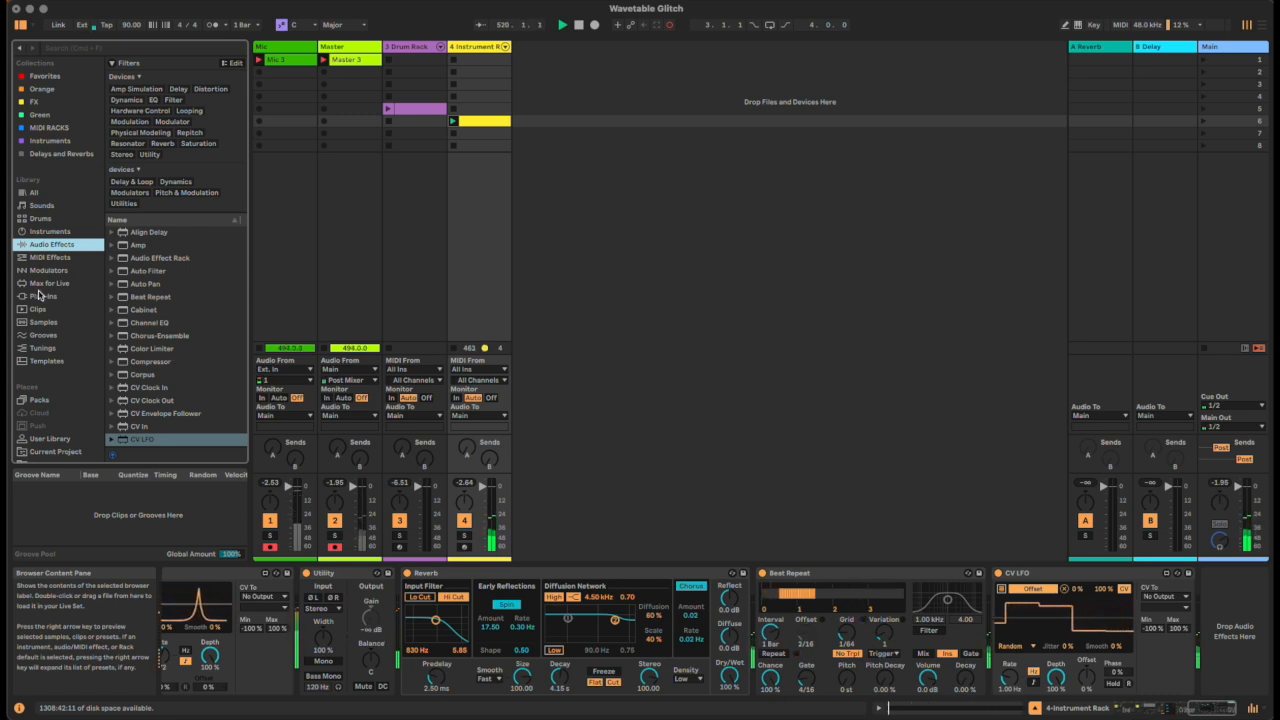
pyautogui.scroll(-5, 197, 315)
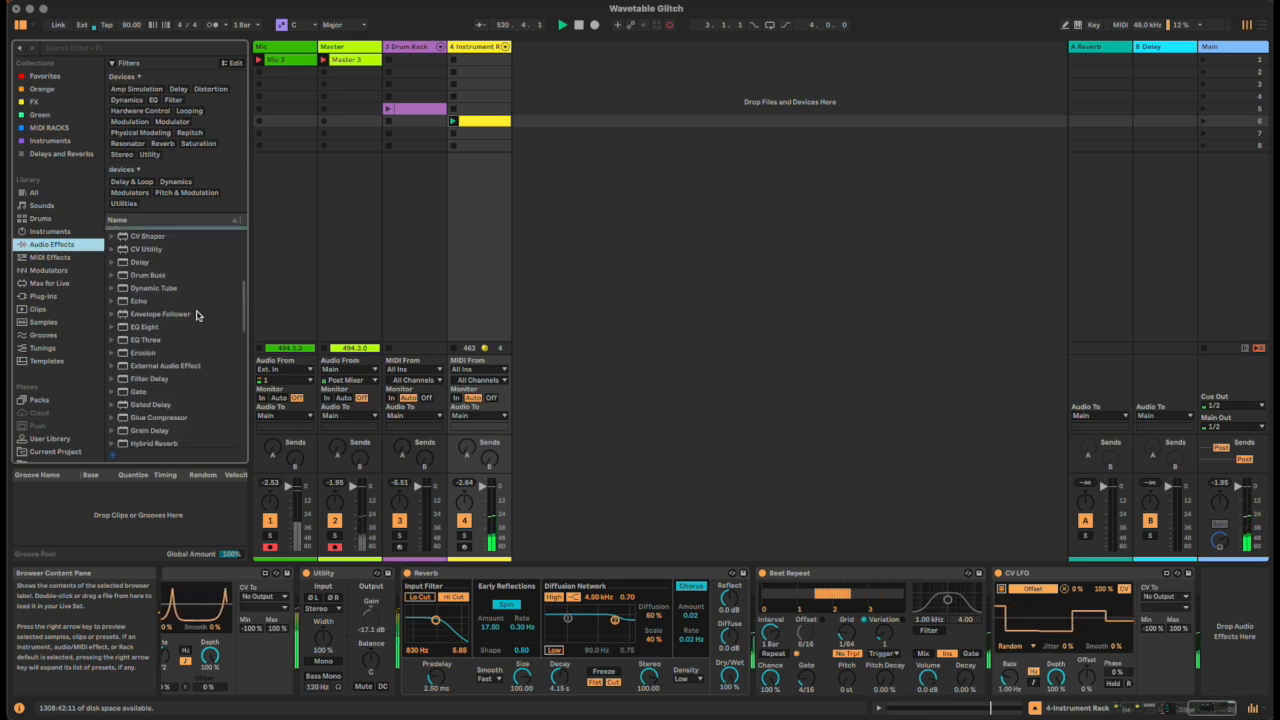
pyautogui.moveTo(140, 355); pyautogui.dragTo(1235, 630)
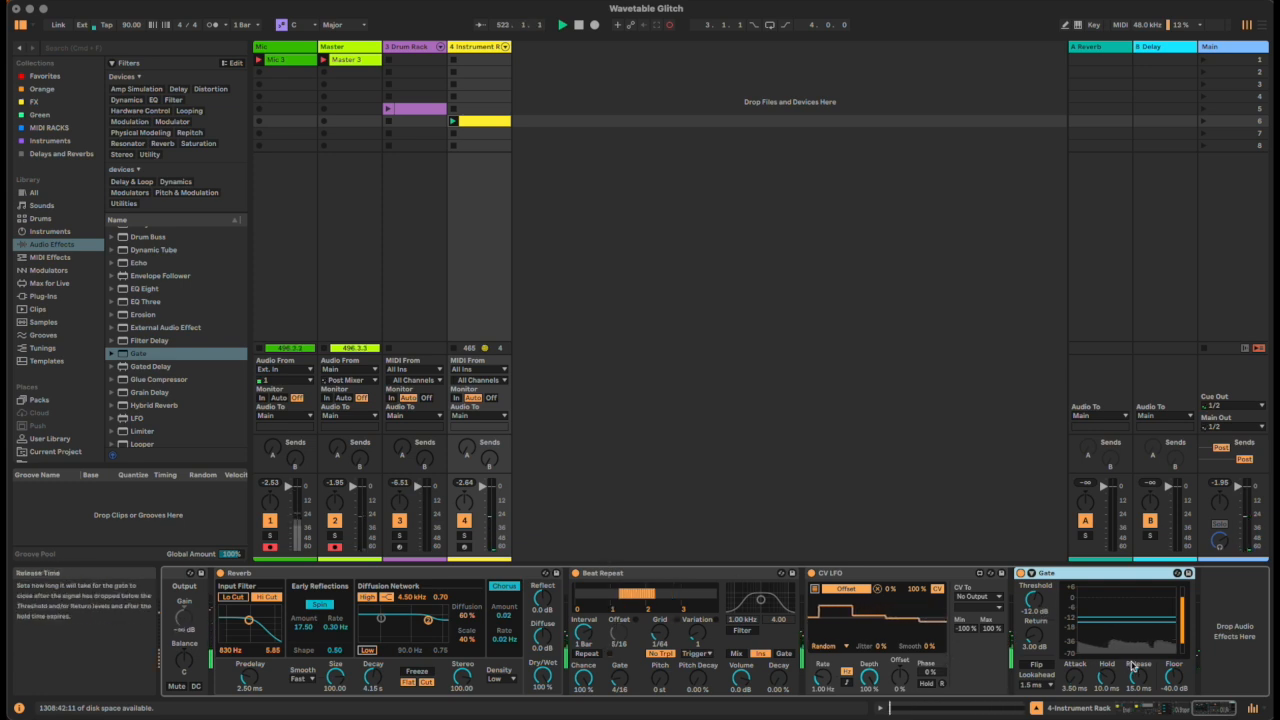
# - Set the Gate's floor to -inf dB and its threshold to about -34.6 dB, and switch Beat Repeat off
pyautogui.moveTo(1173, 677); pyautogui.dragTo(1173, 681)
pyautogui.moveTo(1033, 599); pyautogui.dragTo(1033, 620)
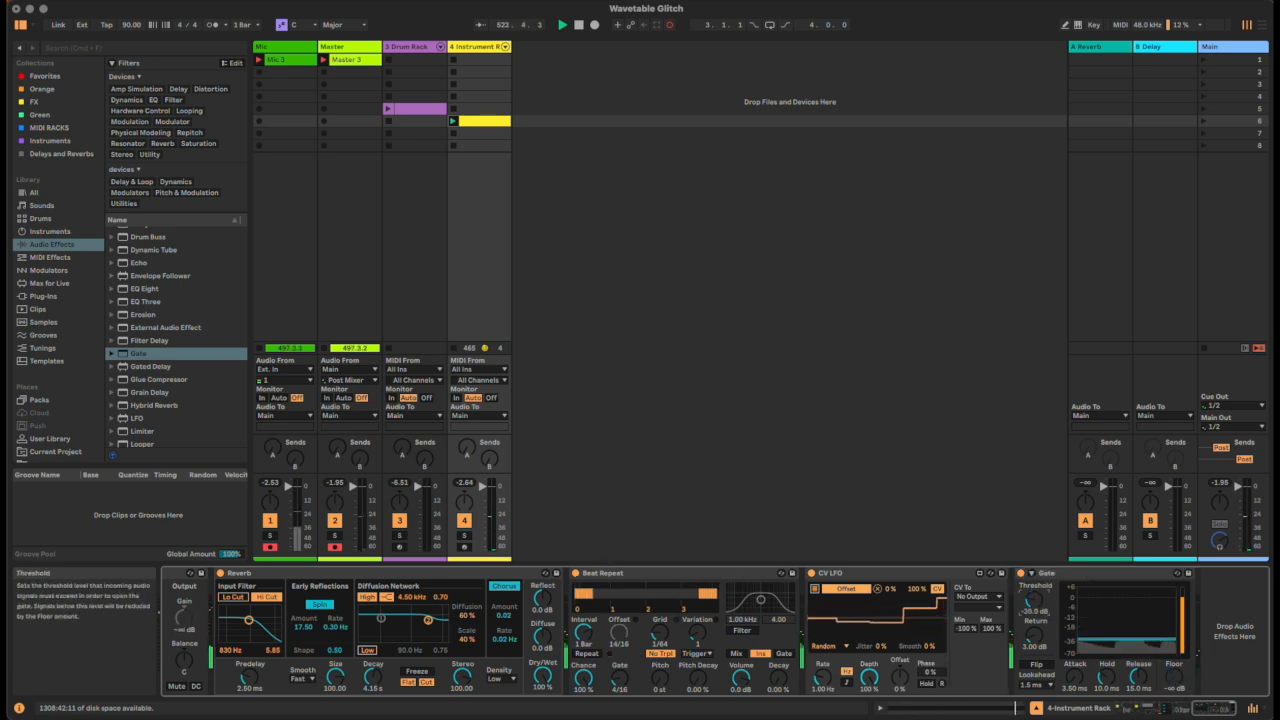
pyautogui.click(670, 576)
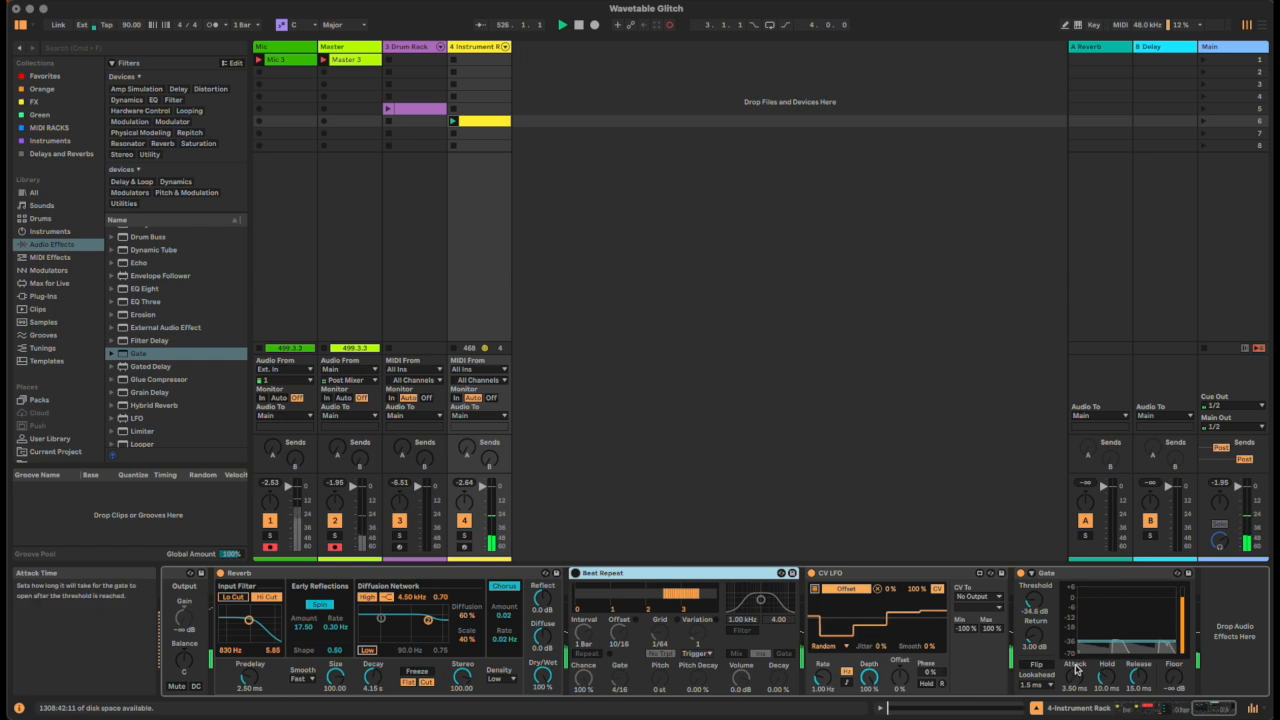
# - Set the Gate's threshold to about -40.9 dB and its return to 0.00 dB, and collapse the CV LFO and Gate devices
pyautogui.click(1036, 612)
pyautogui.moveTo(1035, 611); pyautogui.dragTo(1035, 608)
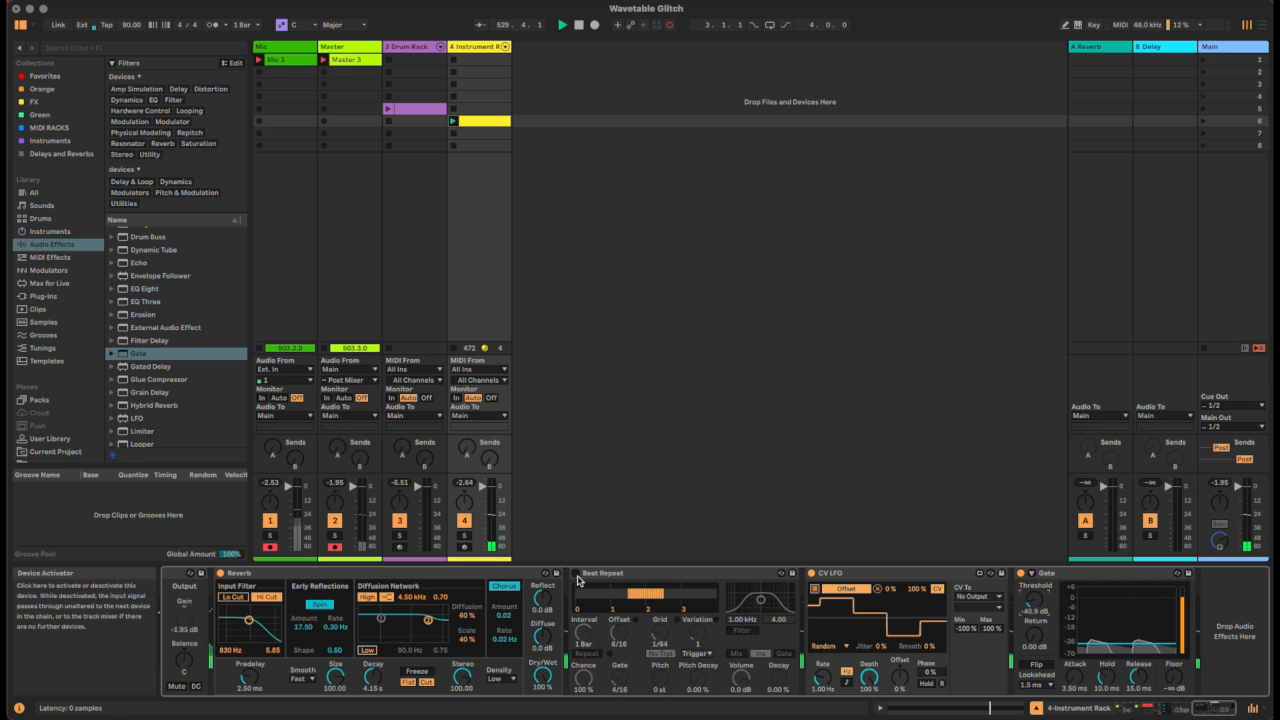
pyautogui.doubleClick(870, 579)
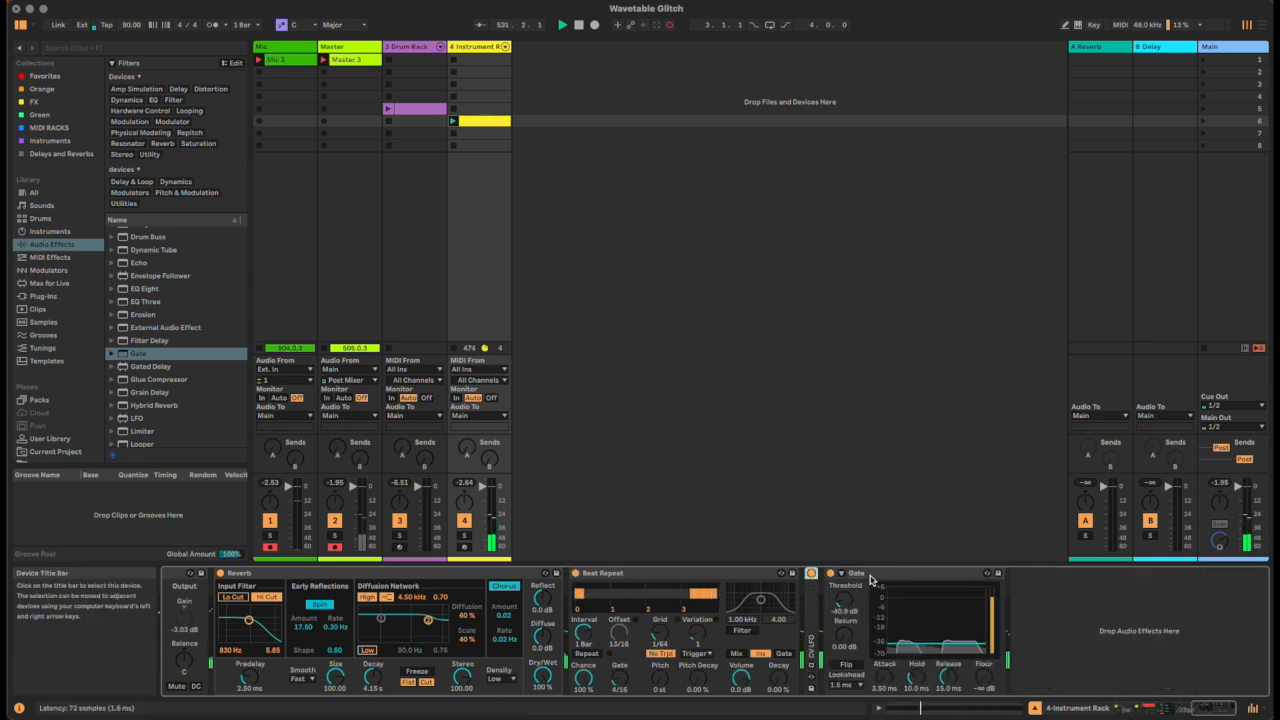
pyautogui.doubleClick(870, 579)
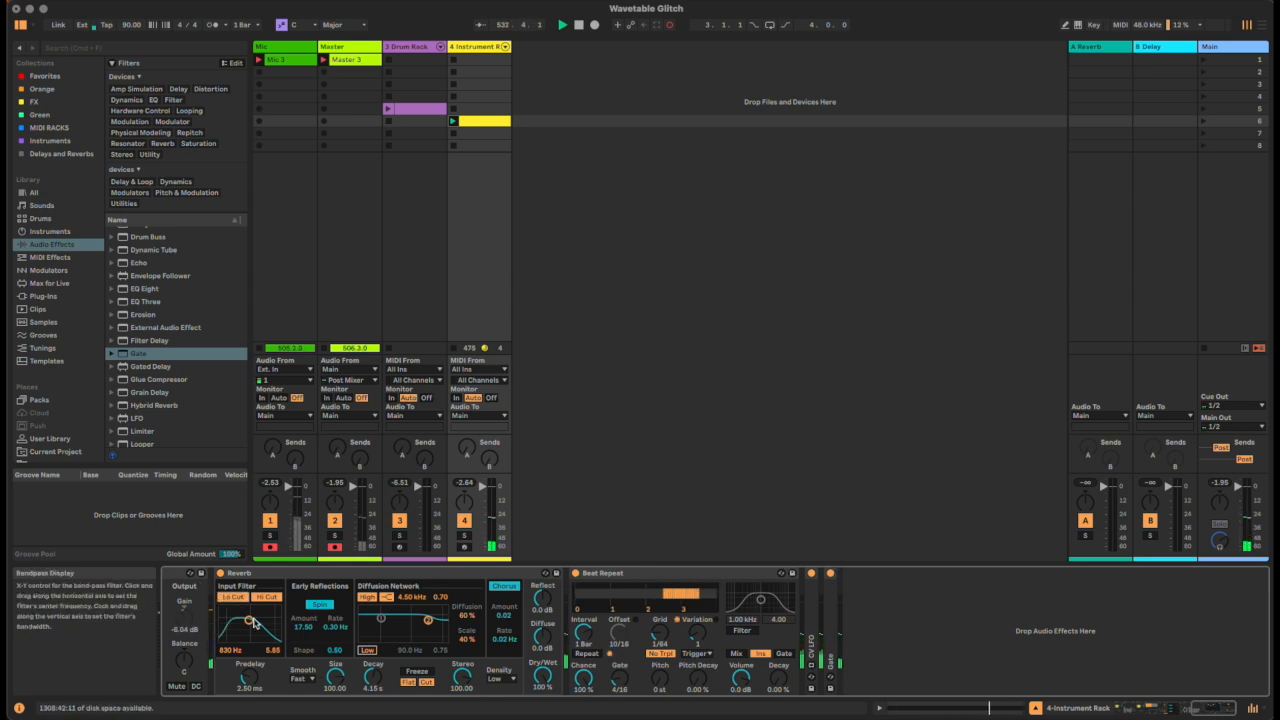
# - Set the Reverb's input filter to about 1.93 kHz with a width of about 6.57, and collapse the CV Shaper before Utility
pyautogui.moveTo(255, 625); pyautogui.dragTo(262, 623)
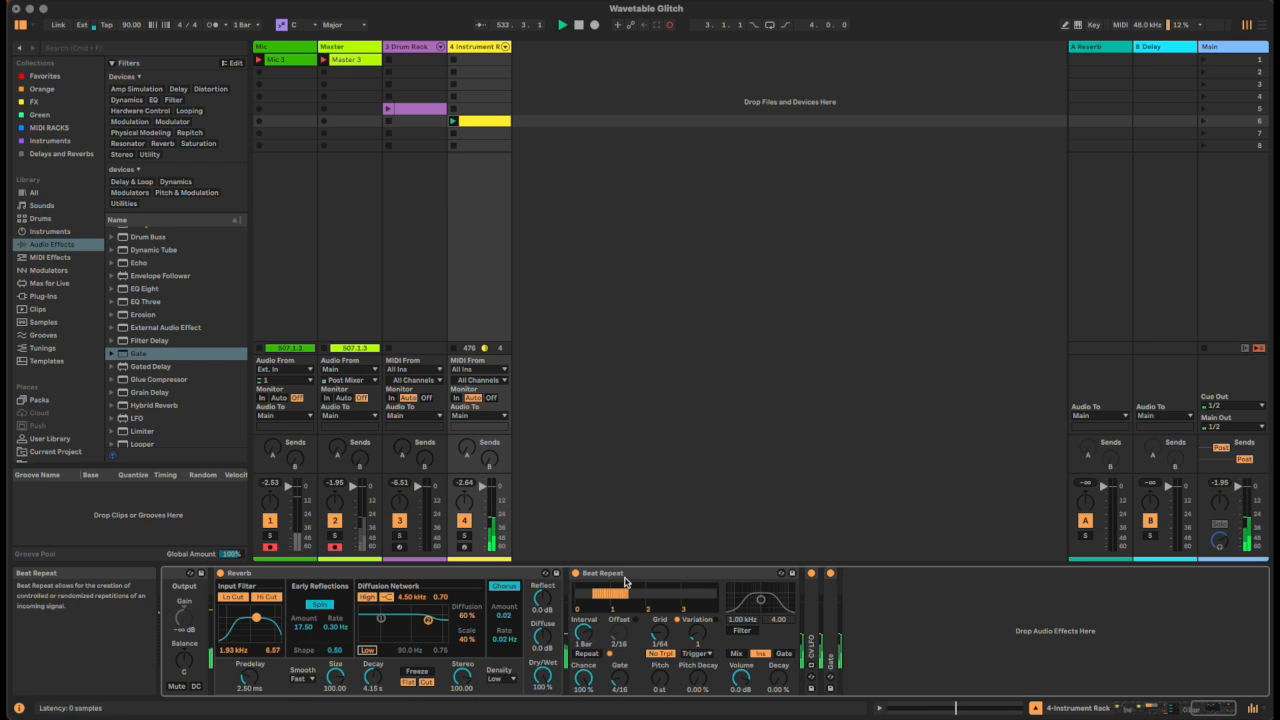
pyautogui.moveTo(1206, 710); pyautogui.dragTo(1192, 710)
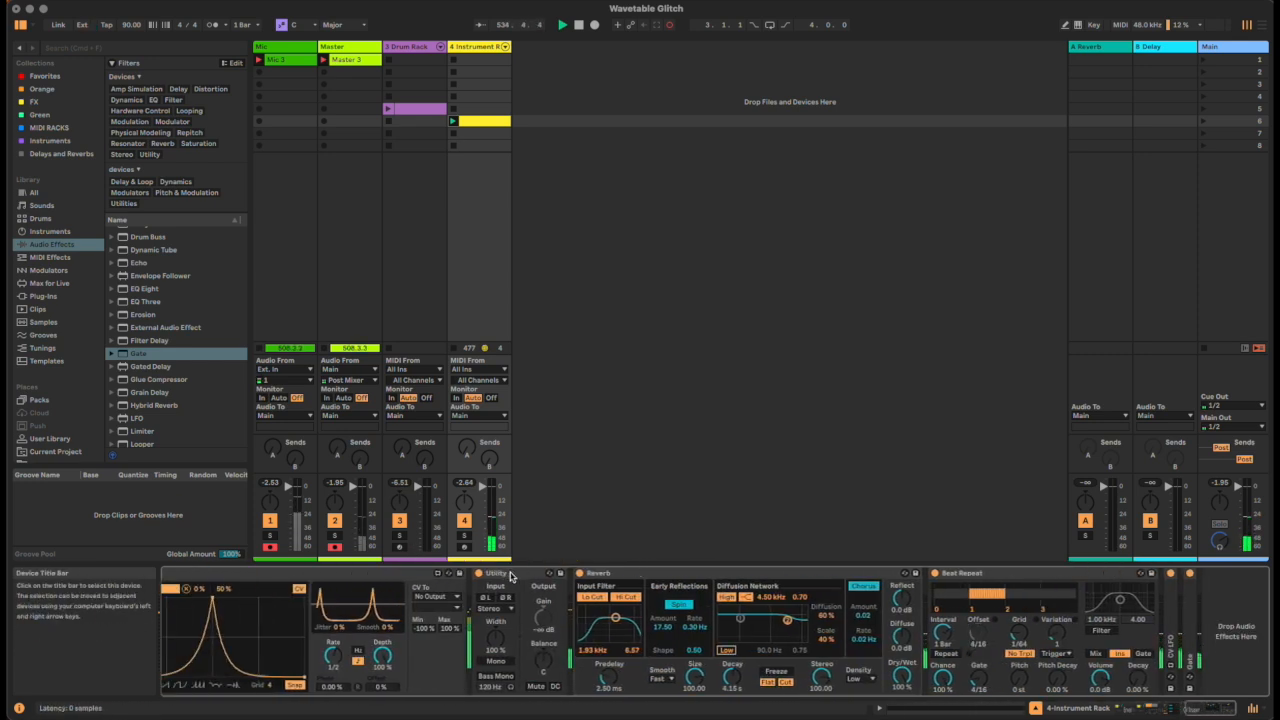
pyautogui.doubleClick(378, 578)
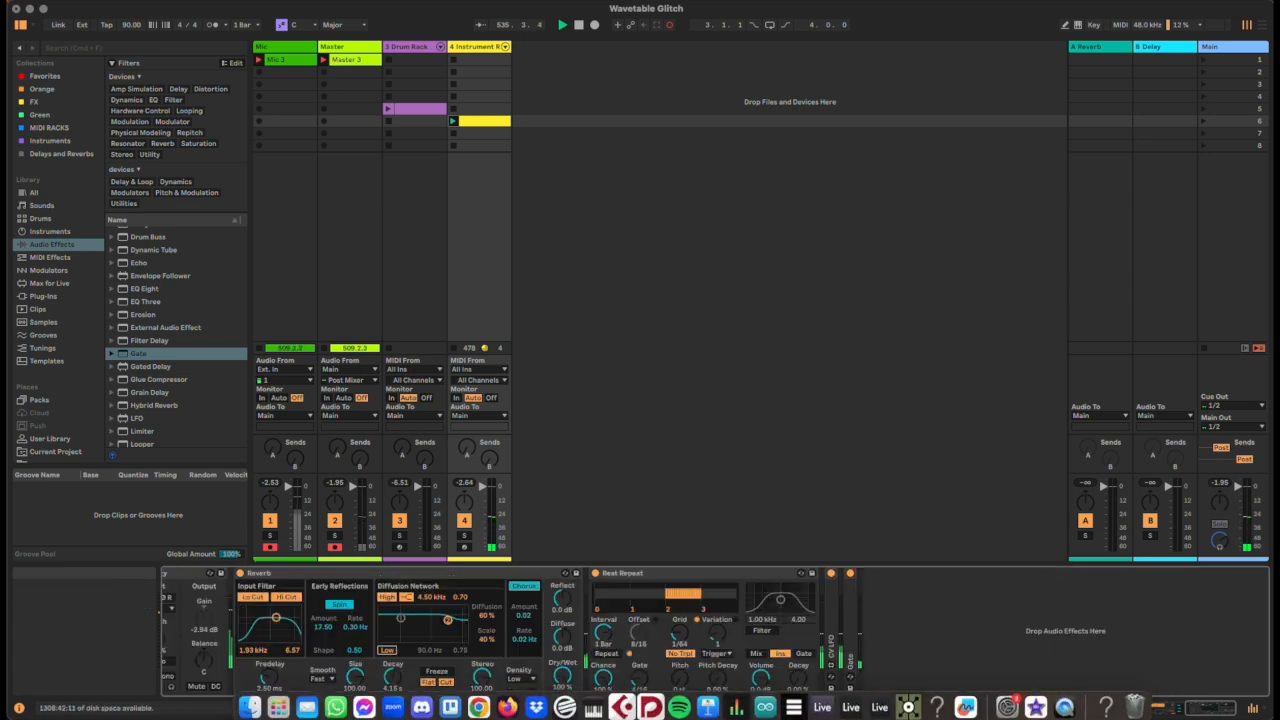
pyautogui.click(1213, 710)
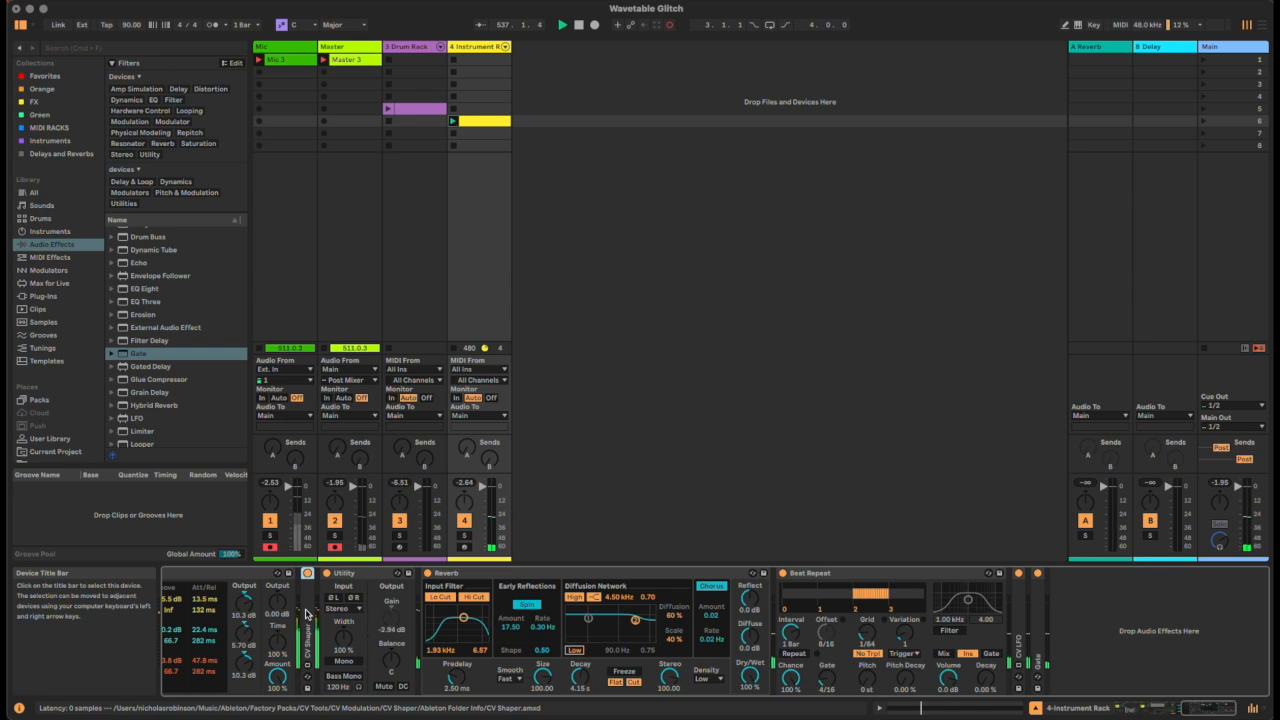
# - Group the devices from the CV Shaper through the Gate into an Audio Effect Rack and show its chain list
pyautogui.keyDown('shift'); pyautogui.click(1038, 632); pyautogui.keyUp('shift')
pyautogui.press('super+g')
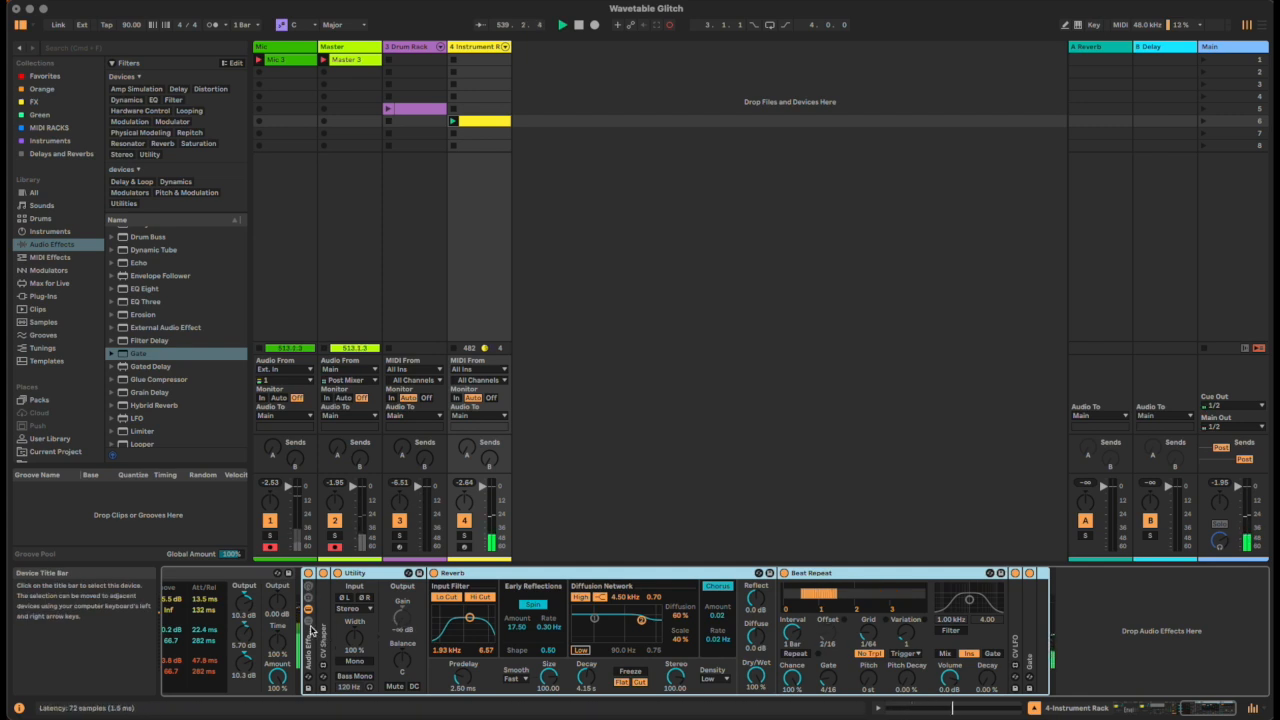
pyautogui.click(308, 621)
# - Rename the new rack's chain as Glitchy Verb
pyautogui.click(367, 611)
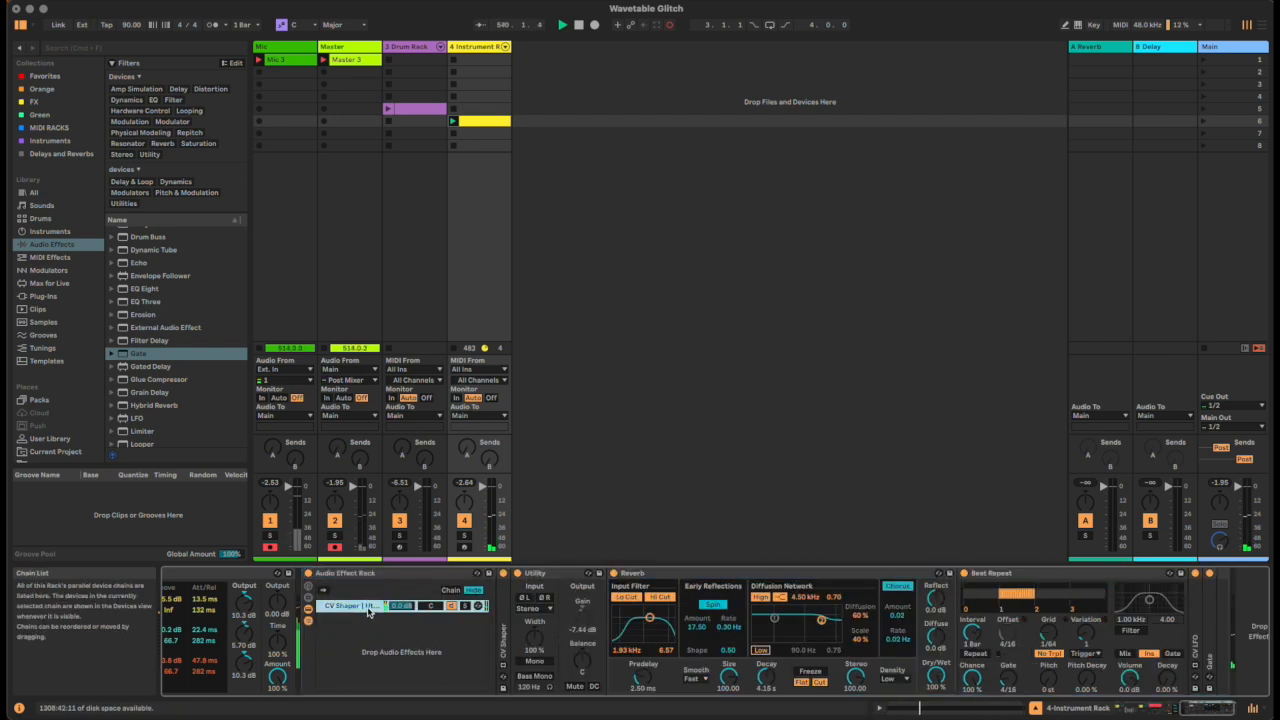
pyautogui.press('super+r')
pyautogui.write('Gli')
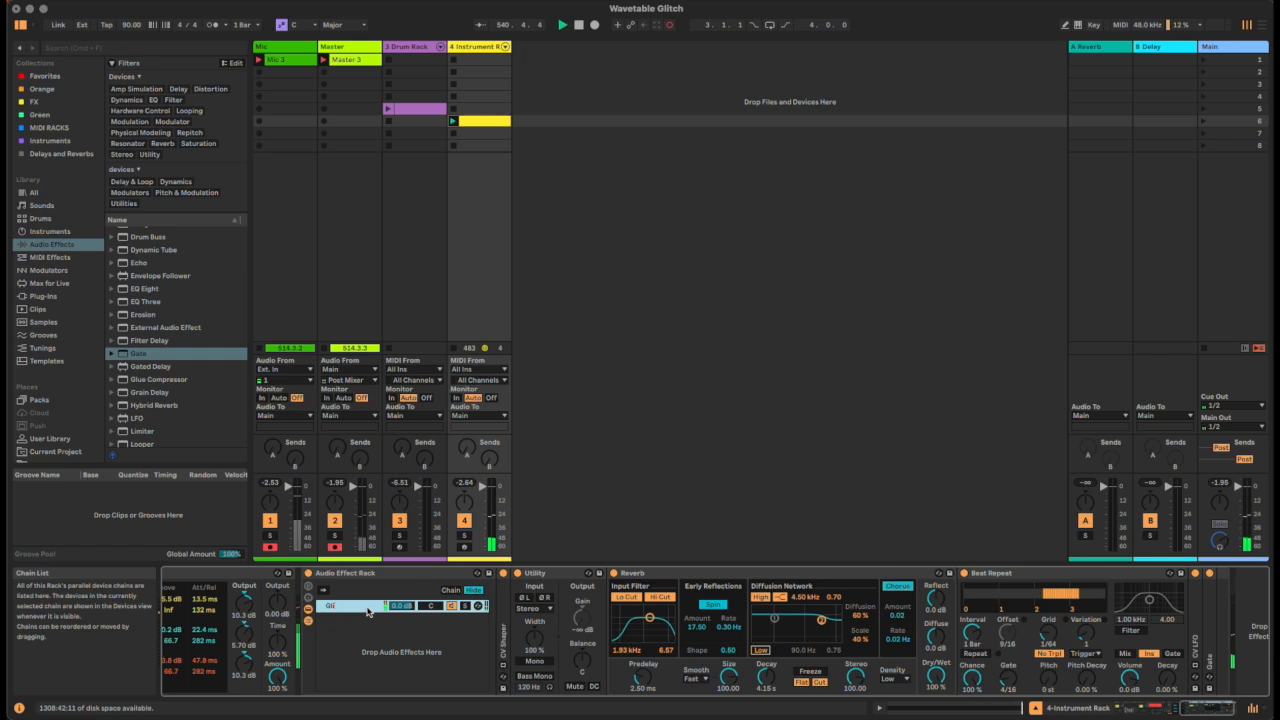
pyautogui.write('tchy Verb')
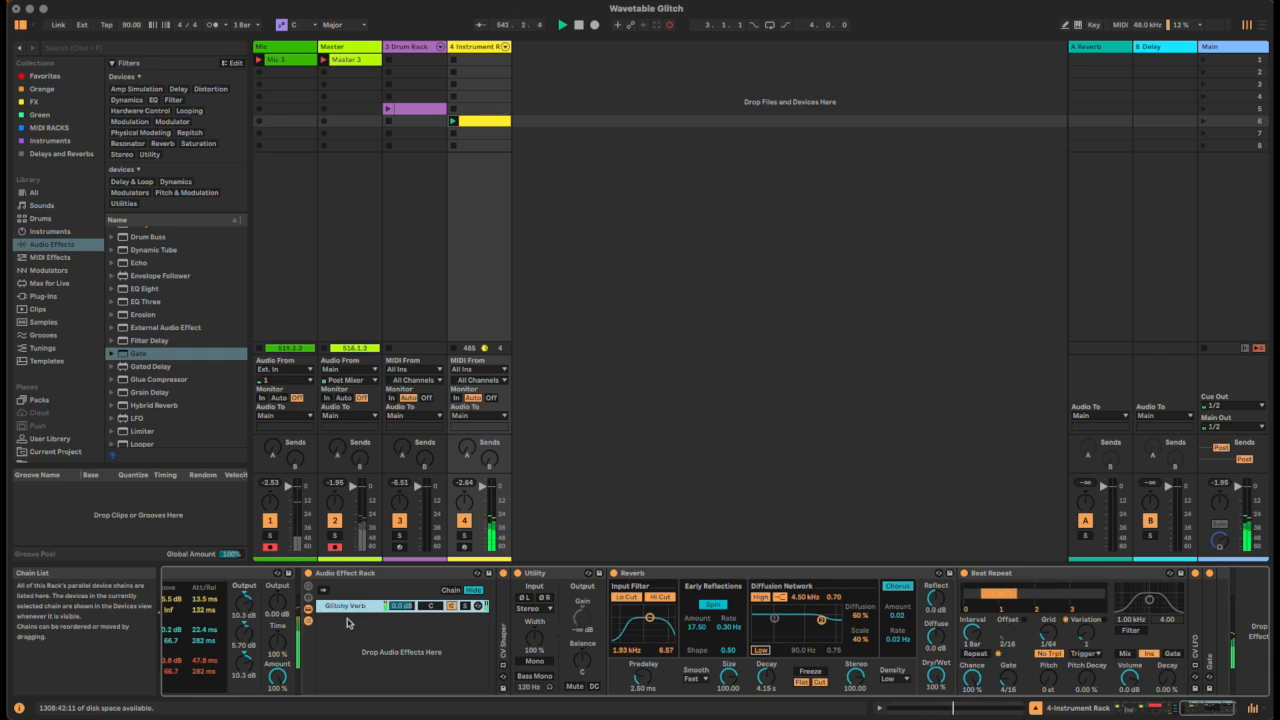
# - Create an empty parallel chain below Glitchy Verb and lower the Glitchy Verb chain's volume to about -5.2 dB
pyautogui.rightClick(388, 655)
pyautogui.click(390, 661)
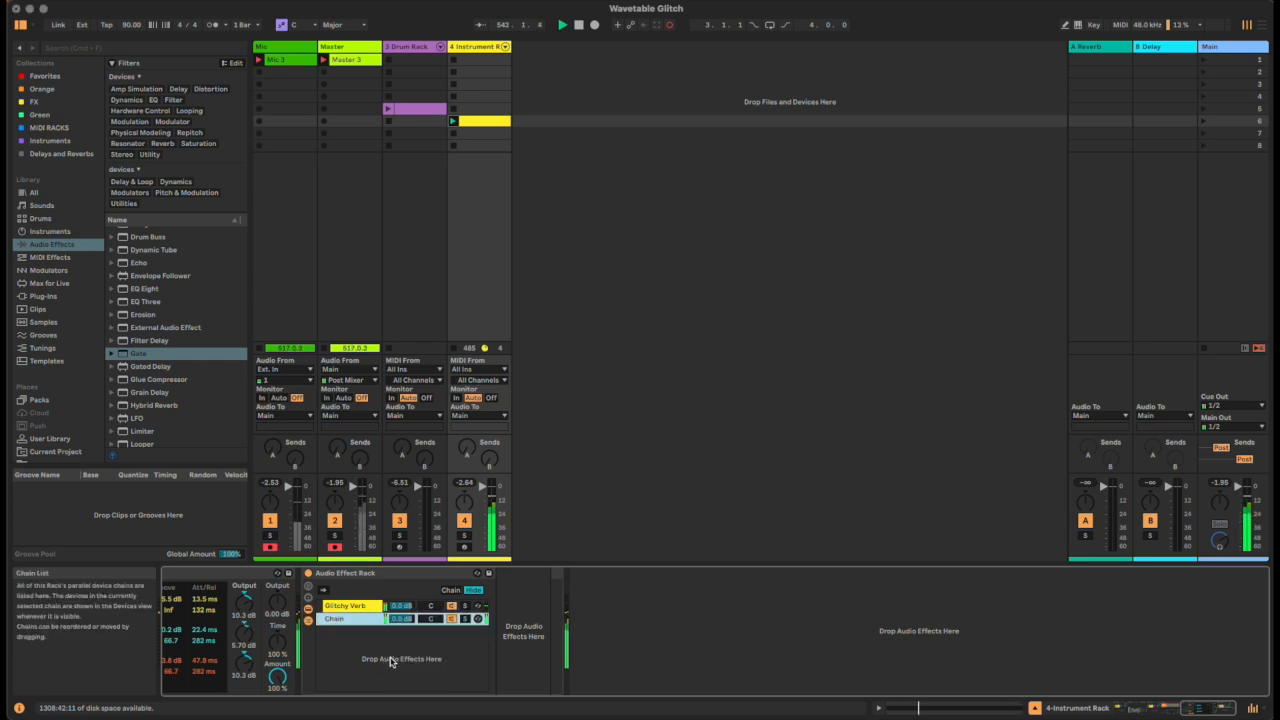
pyautogui.click(400, 606)
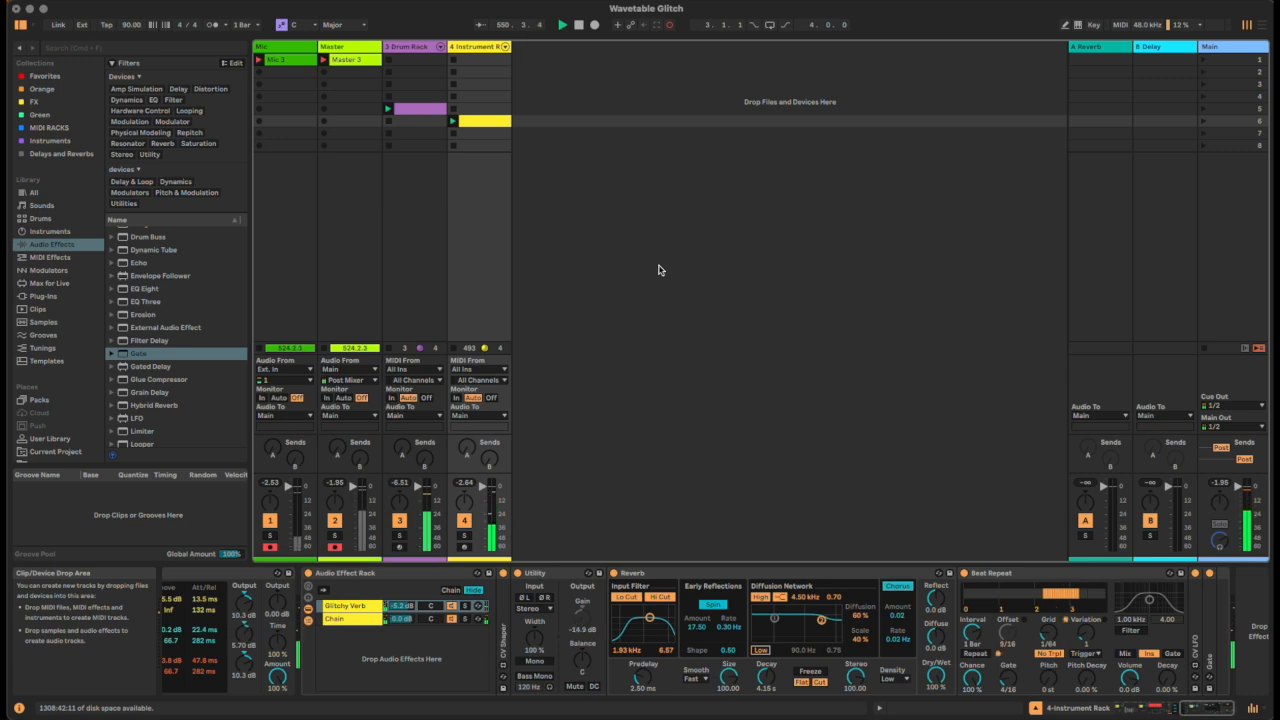
# - Collapse the Reverb and Beat Repeat devices in the Glitchy Verb chain
pyautogui.click(709, 578)
pyautogui.press('Delete')
pyautogui.doubleClick(709, 578)
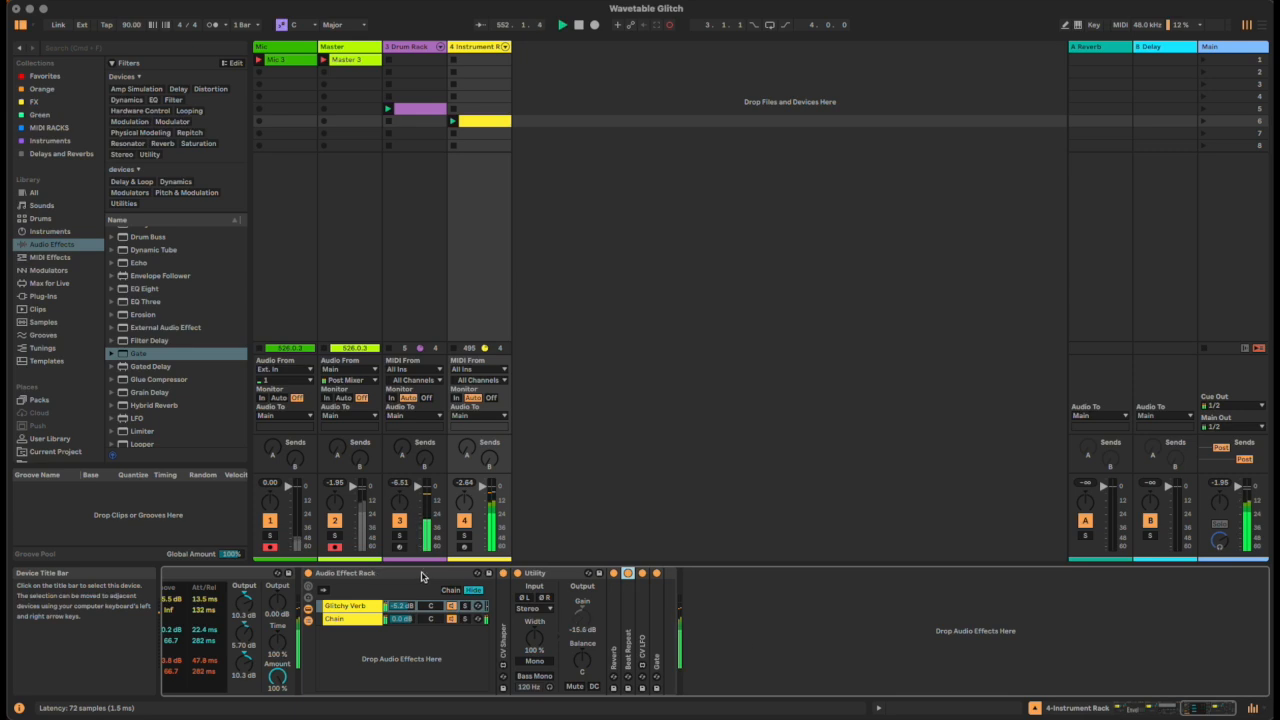
# - Expand the CV Shaper following Wavetable in the Instrument Rack, and collapse the Audio Effect Rack containing the Layer Glitch and Dry chains
pyautogui.click(1176, 710)
pyautogui.moveTo(1176, 710); pyautogui.dragTo(1124, 711)
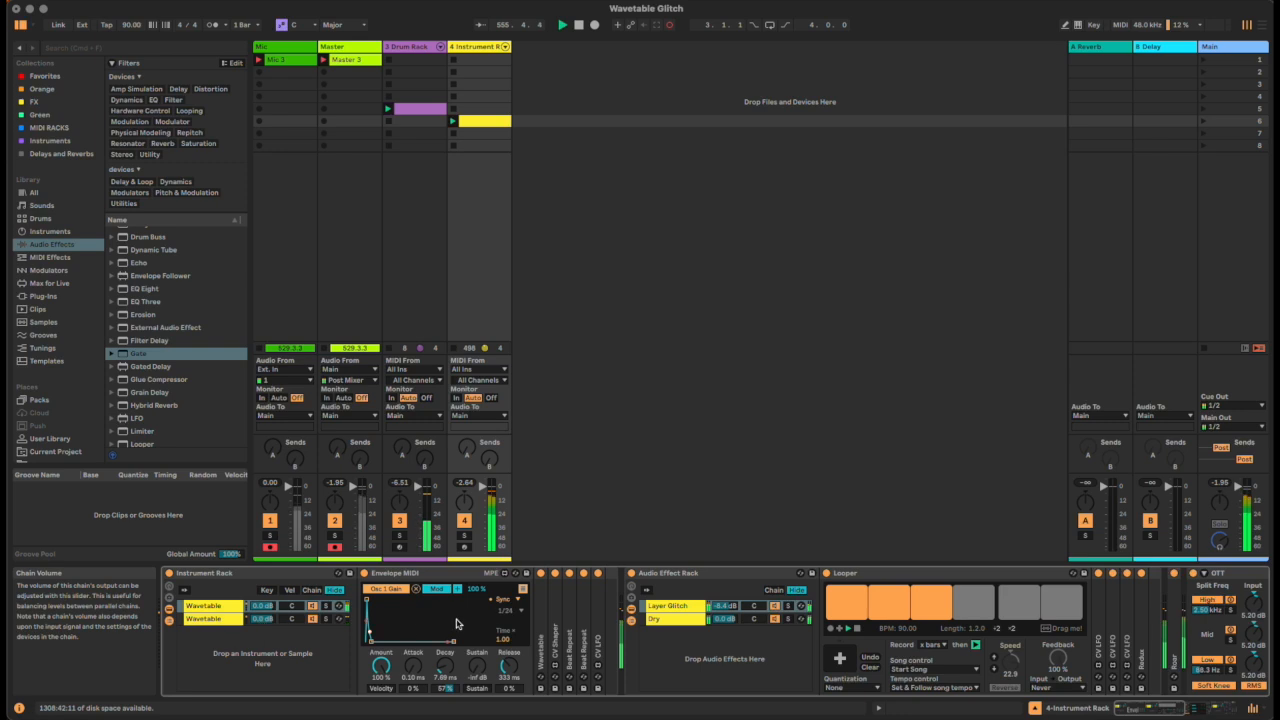
pyautogui.doubleClick(555, 630)
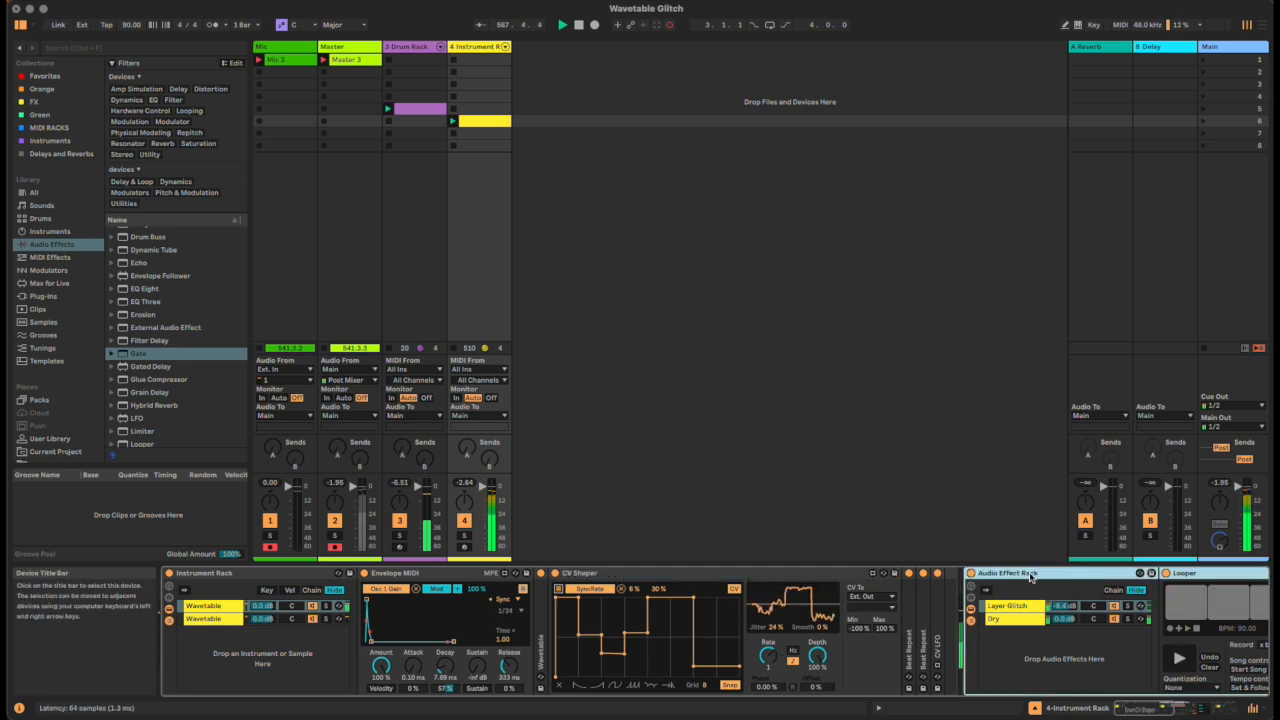
pyautogui.doubleClick(1063, 572)
pyautogui.click(1187, 710)
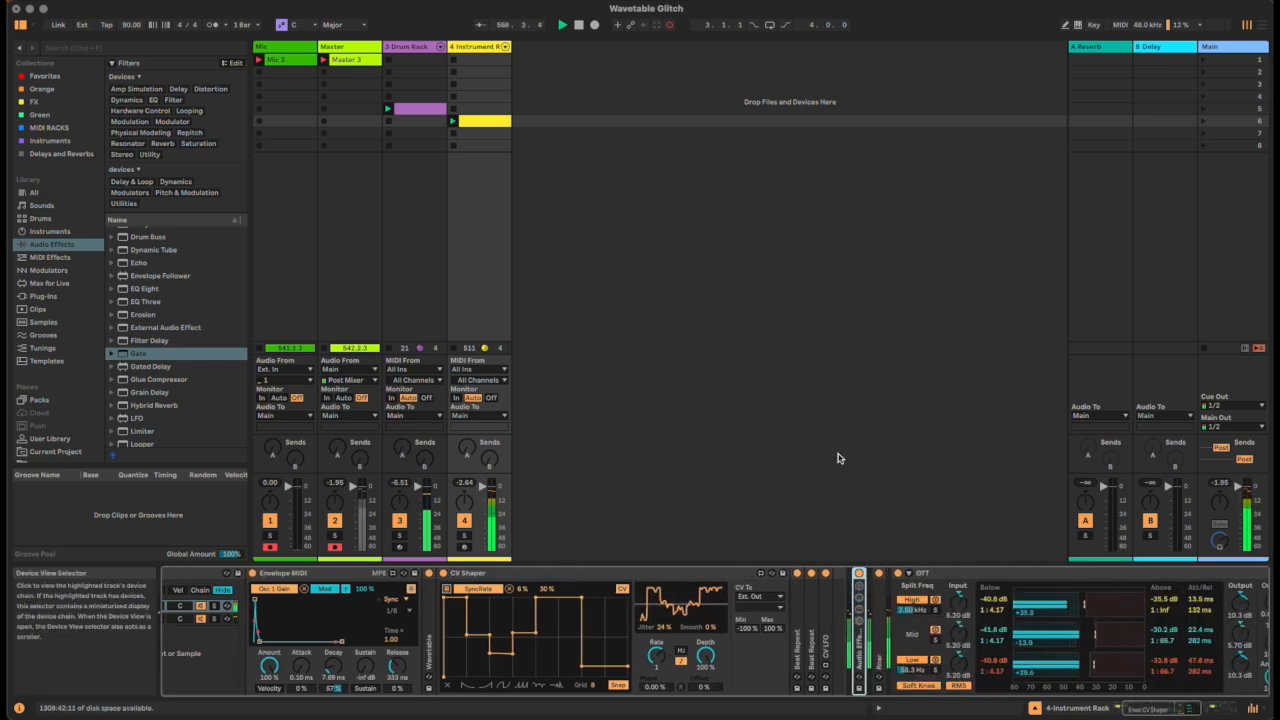